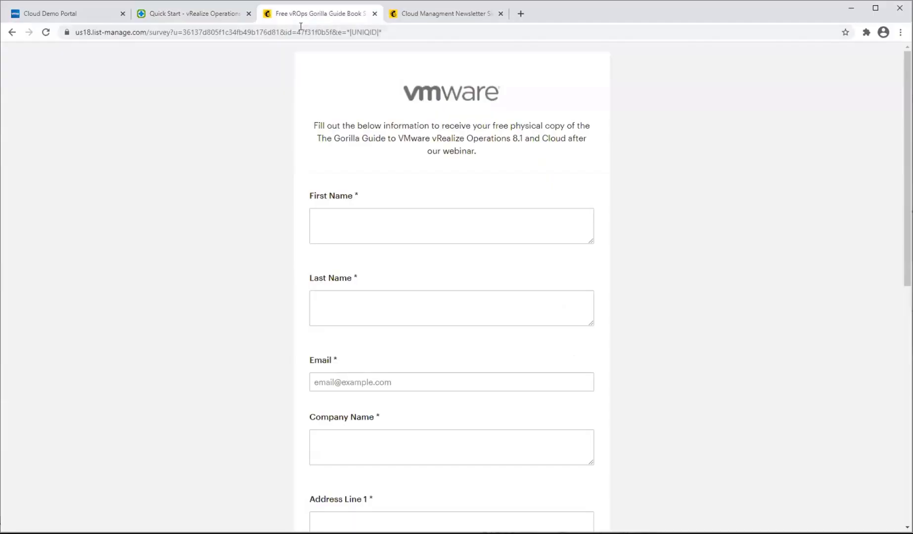
# Copy the web address of the free vROps Gorilla Guide book survey page.
pyautogui.click(305, 35)
pyautogui.rightClick(305, 36)
pyautogui.click(334, 94)
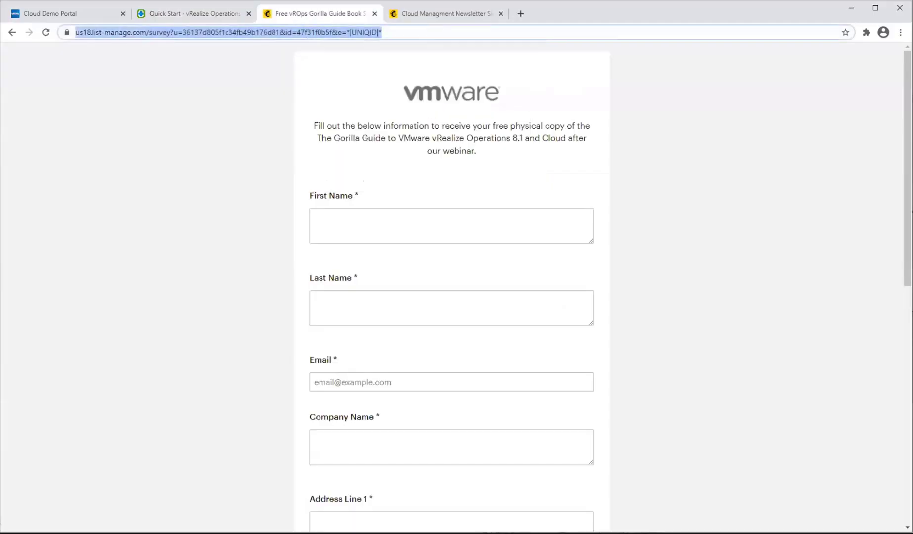
pyautogui.hotkey('alt', 'Tab')
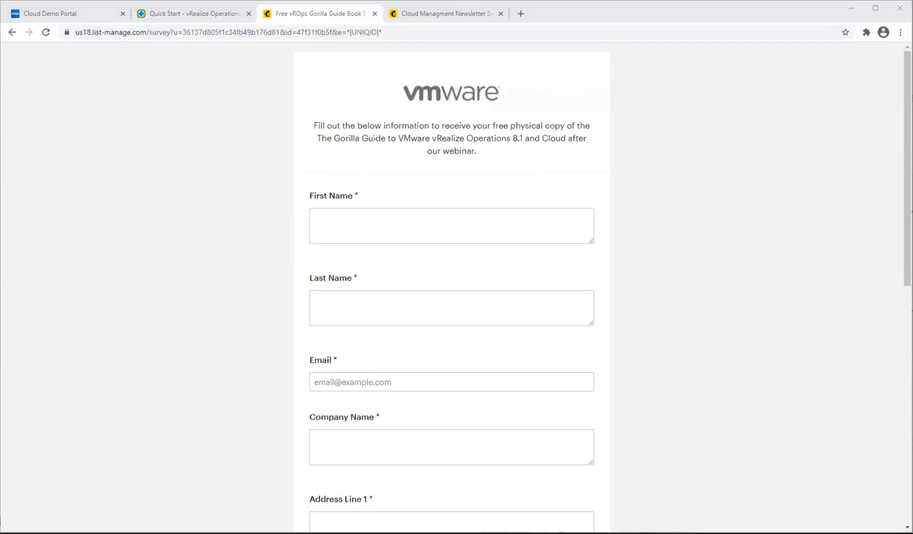
# Go to the Environment overview in vRealize Operations Manager and start adding a new custom group.
pyautogui.click(187, 18)
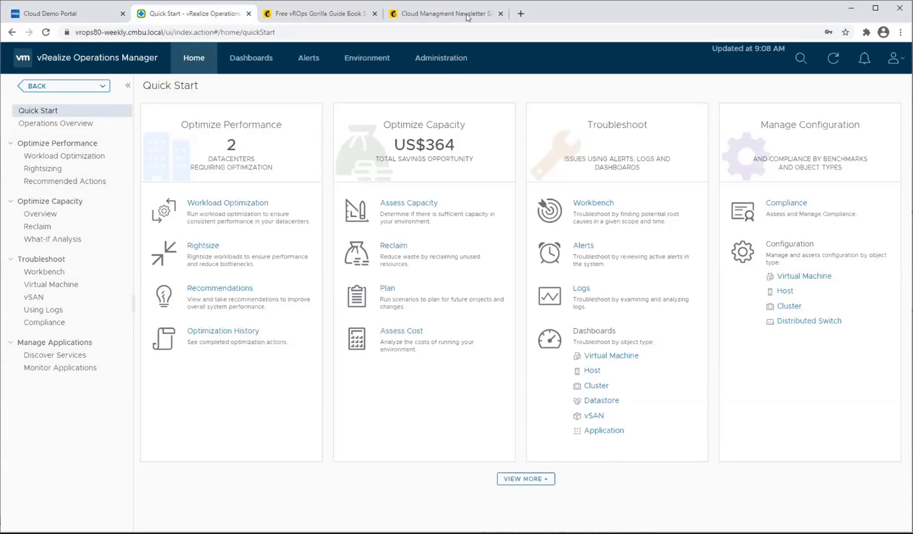
pyautogui.click(357, 64)
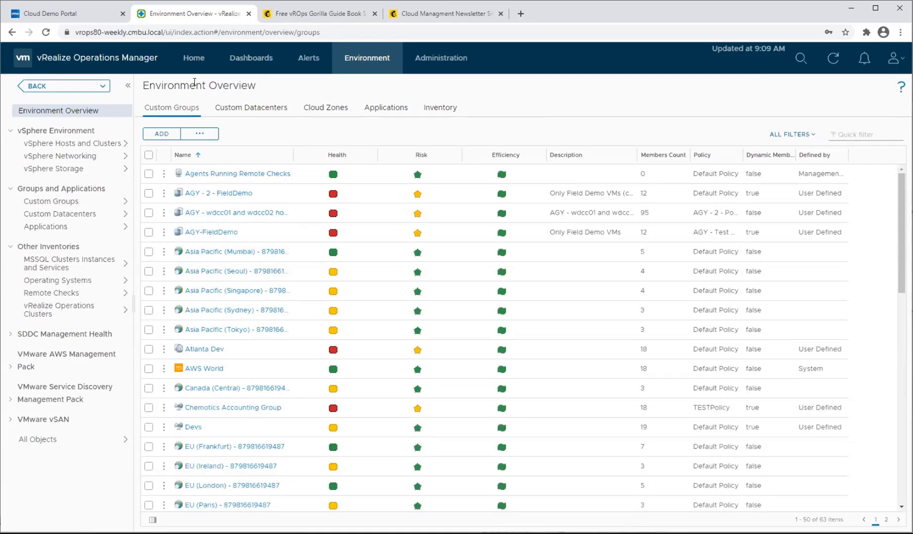
pyautogui.click(171, 134)
# Set the group type to Function, name the group DBA Team, and enable keeping group membership up to date.
pyautogui.click(296, 184)
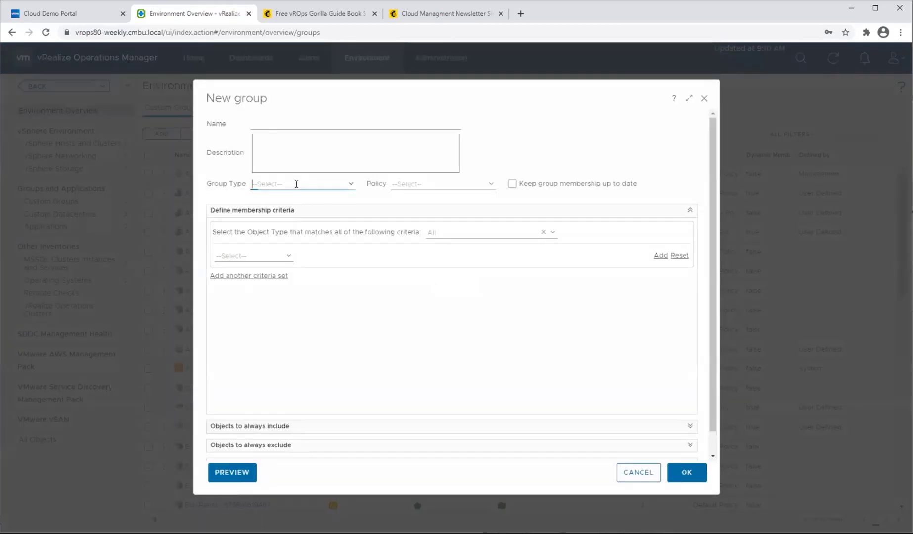
pyautogui.click(343, 184)
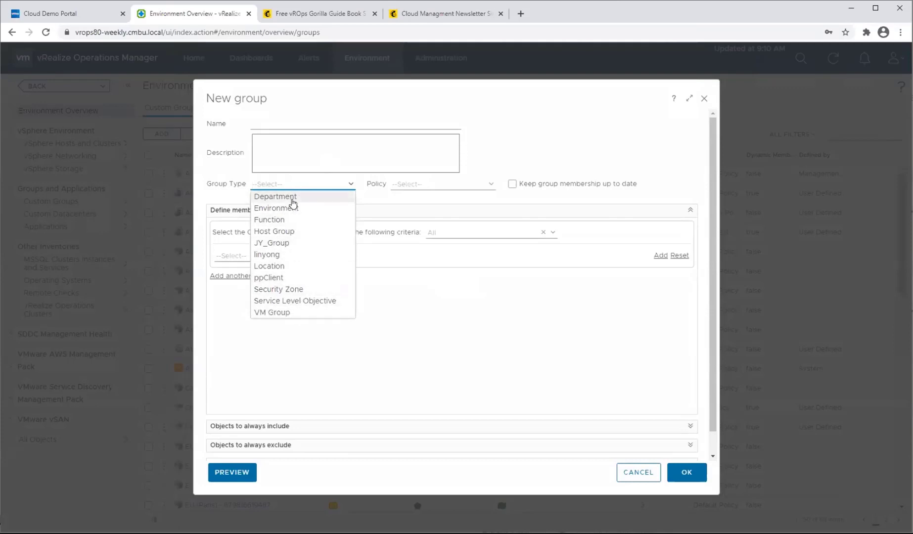
pyautogui.click(282, 220)
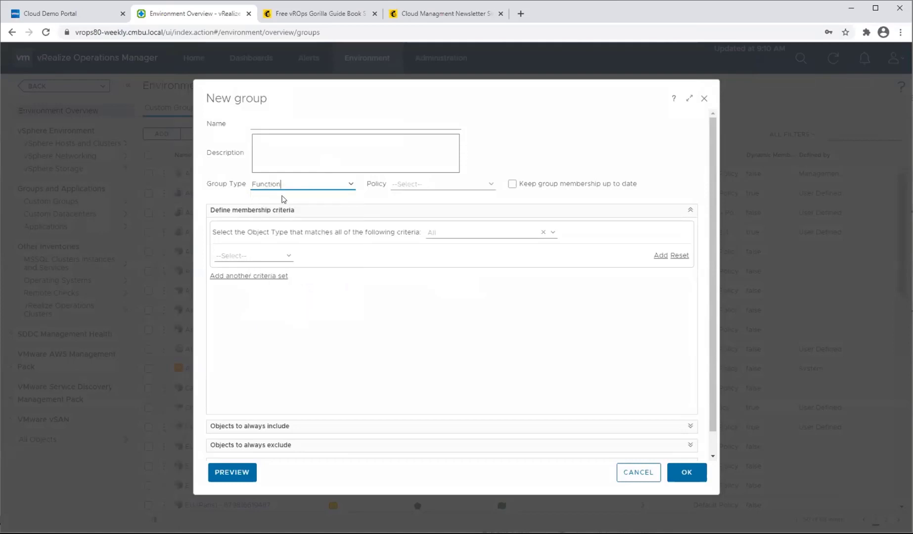
pyautogui.click(284, 119)
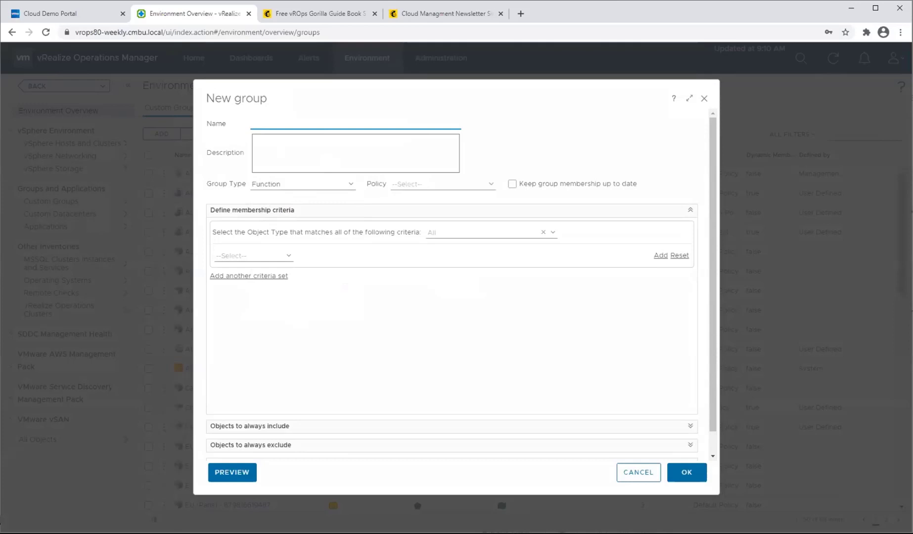
pyautogui.write('DBA Team')
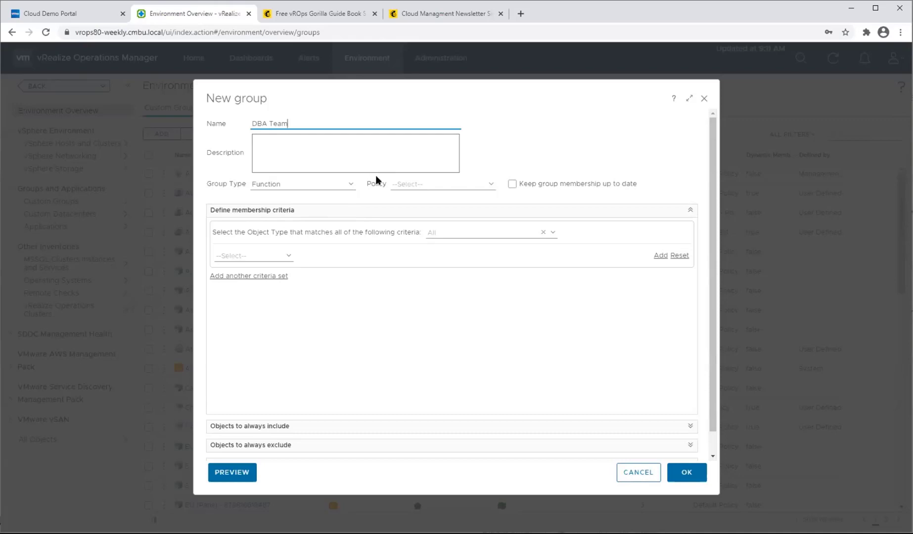
pyautogui.click(512, 185)
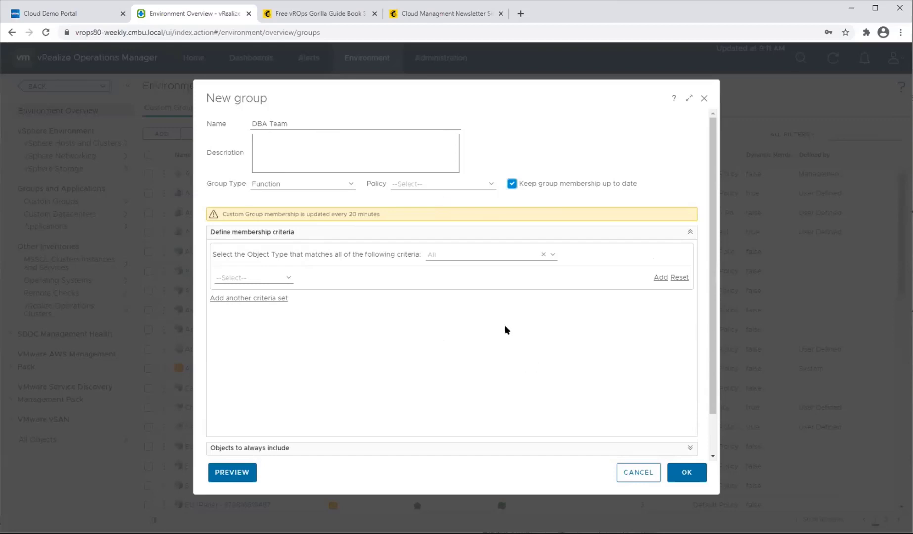
# Set the object type of the membership criteria to the vCenter Adapter's Virtual Machine.
pyautogui.click(450, 255)
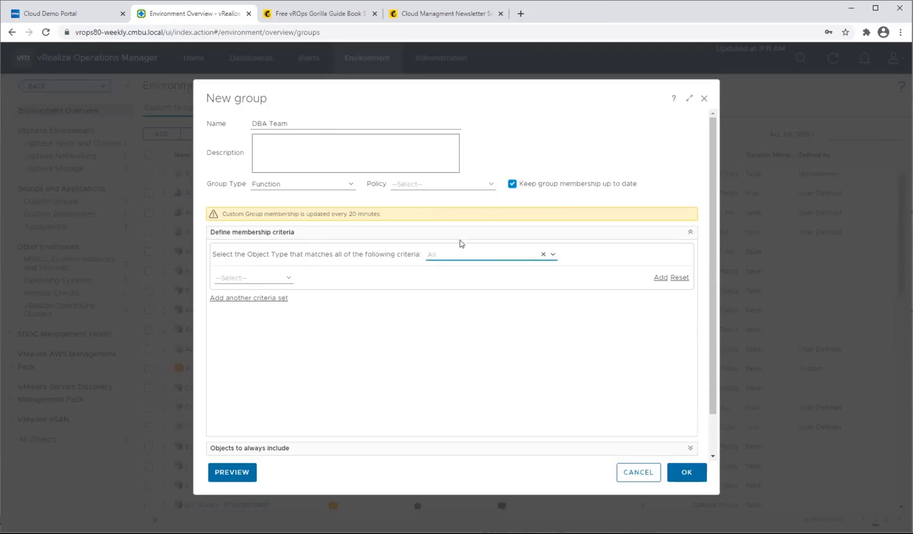
pyautogui.write('virtual')
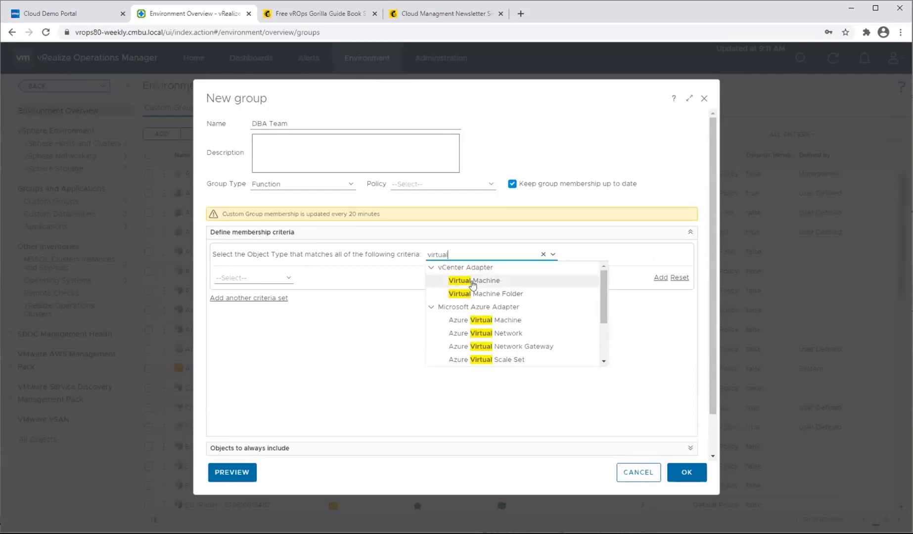
pyautogui.click(482, 281)
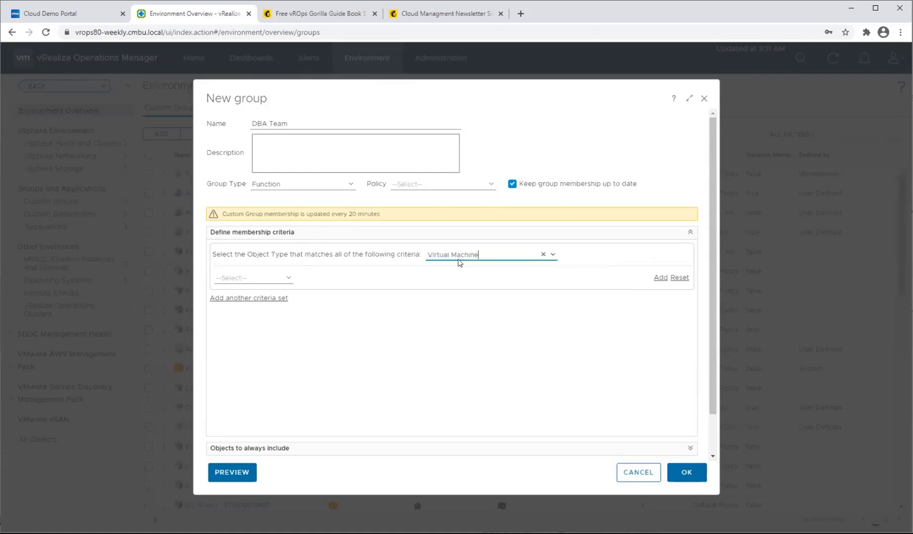
# Search the available object types for host, and reselect Virtual Machine as the criteria's object type.
pyautogui.tripleClick(461, 254)
pyautogui.write('host')
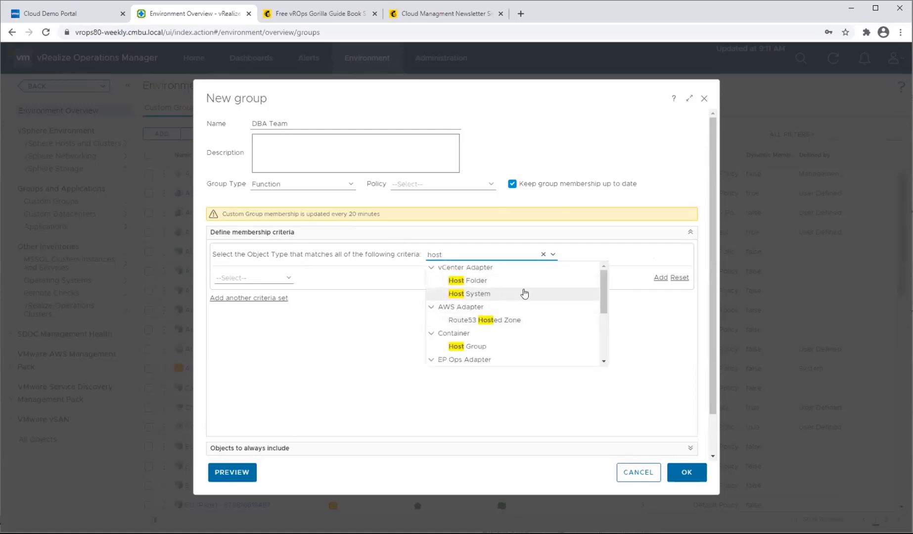
pyautogui.scroll(-5, 530, 326)
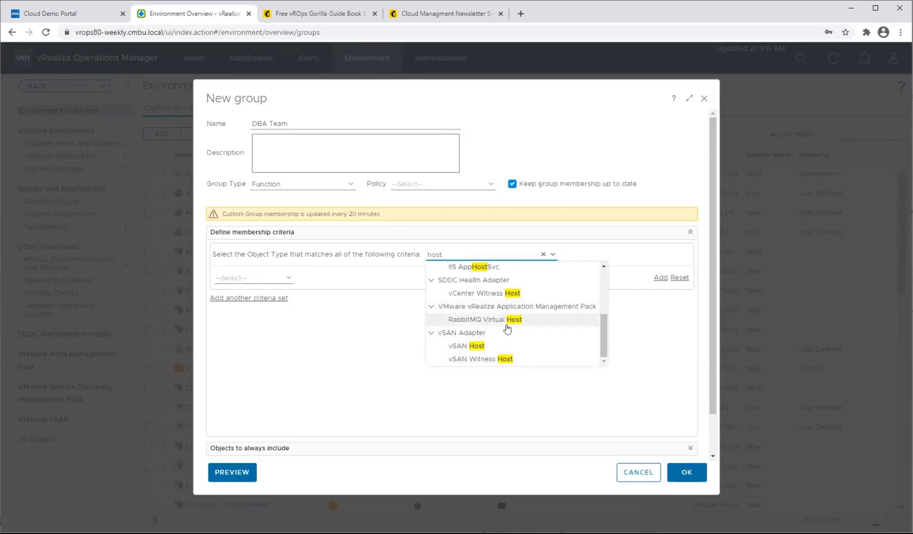
pyautogui.scroll(5, 527, 332)
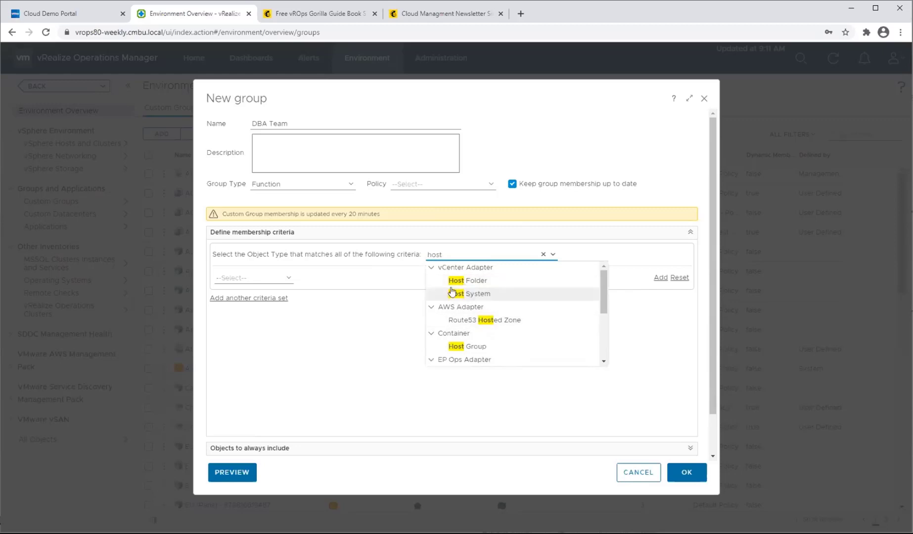
pyautogui.doubleClick(470, 253)
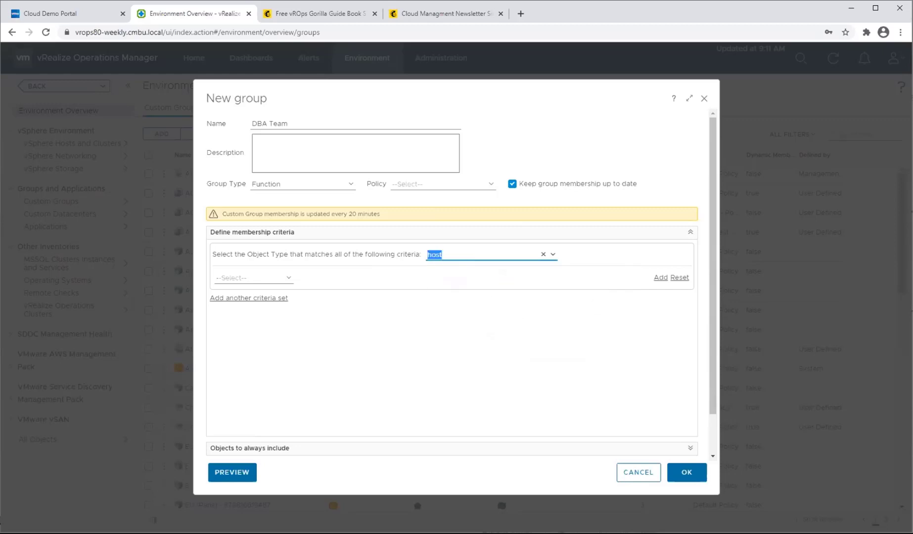
pyautogui.write('virtual')
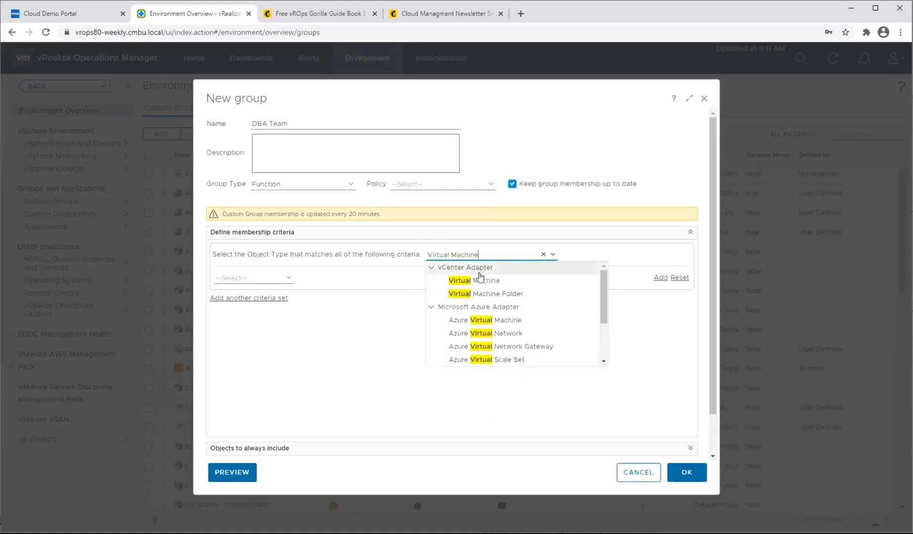
pyautogui.click(481, 280)
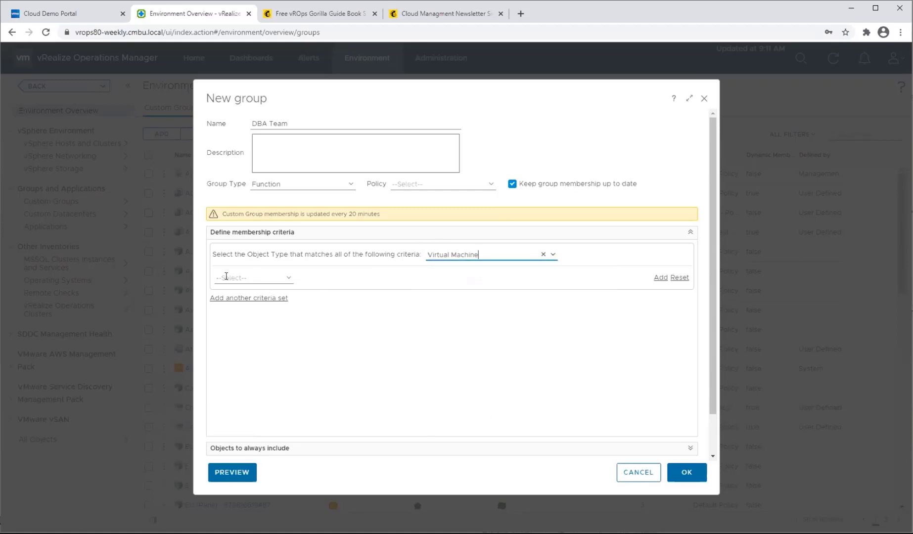
# Define a membership criterion requiring the object name to contain sql, and review the matching virtual machines.
pyautogui.click(285, 278)
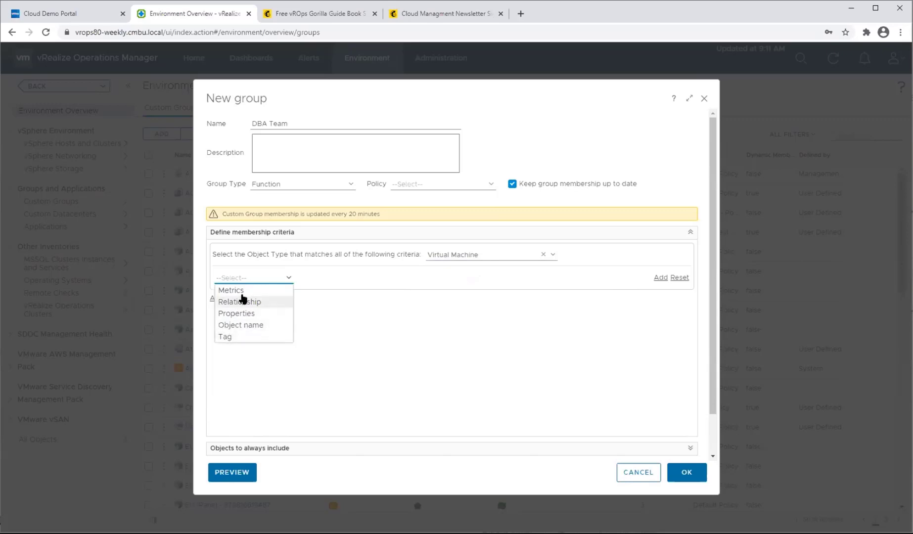
pyautogui.click(240, 325)
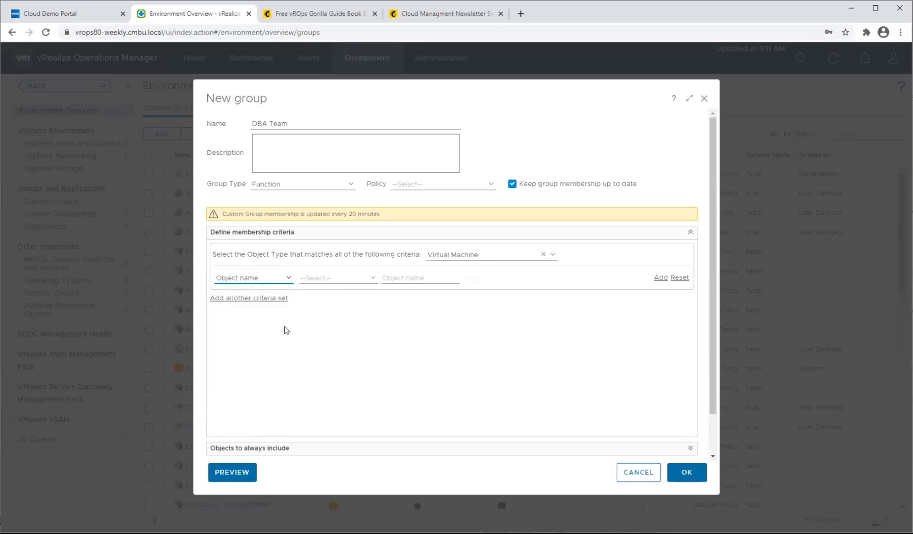
pyautogui.click(313, 277)
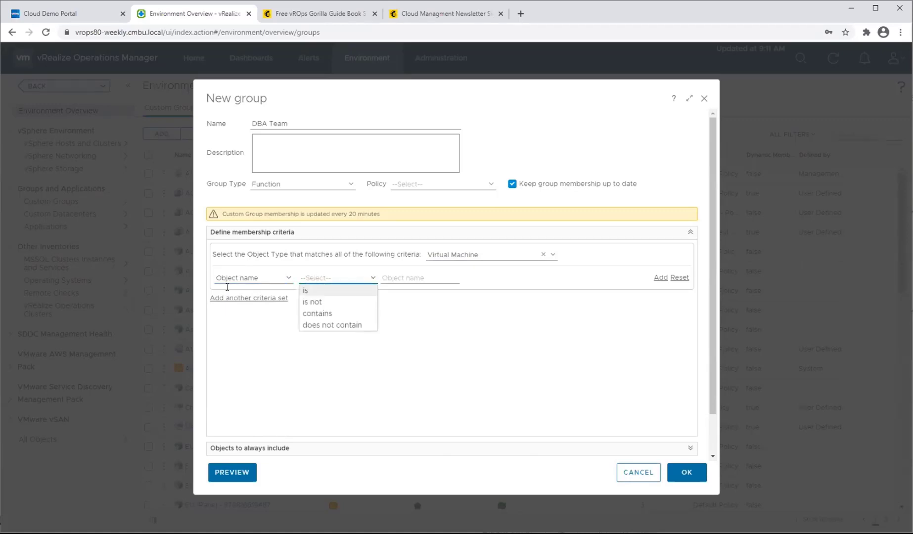
pyautogui.click(318, 313)
pyautogui.click(422, 280)
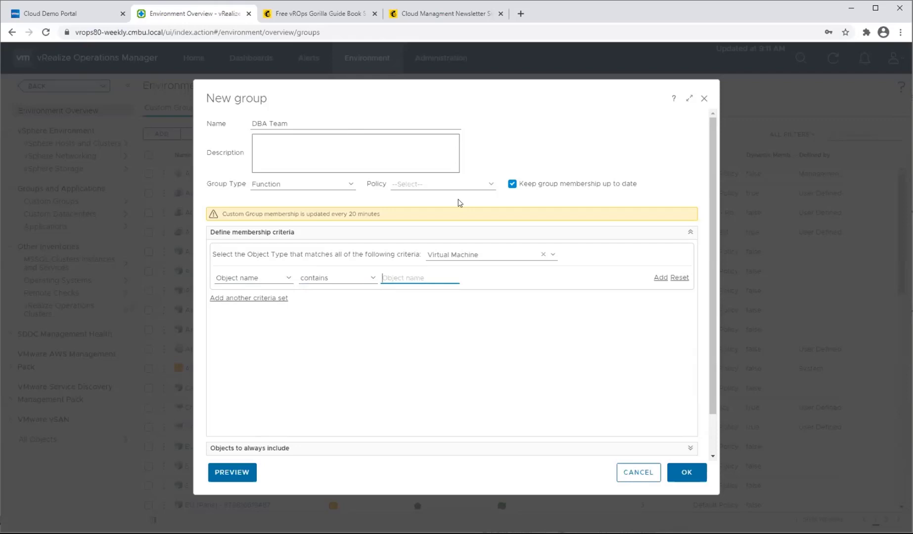
pyautogui.write('sql')
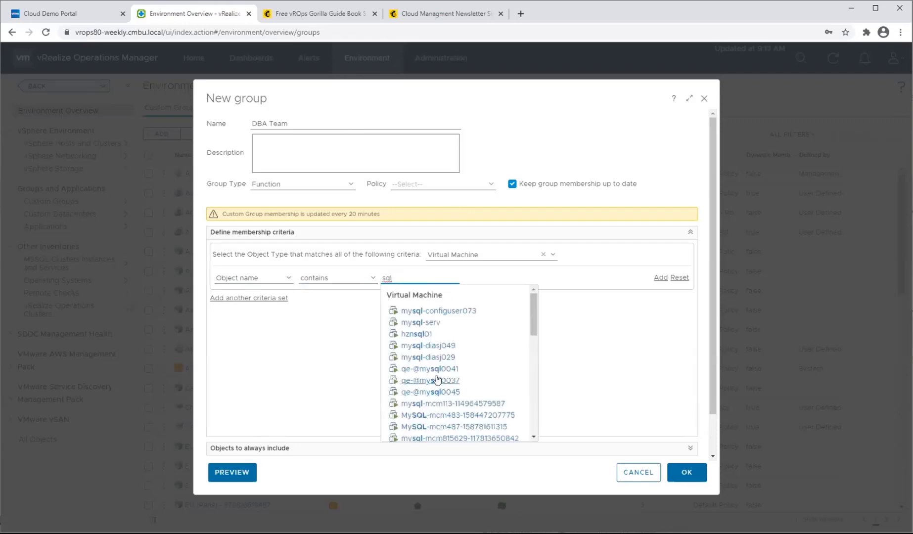
pyautogui.scroll(-7, 437, 371)
pyautogui.scroll(6, 440, 357)
pyautogui.scroll(2, 424, 409)
pyautogui.click(320, 353)
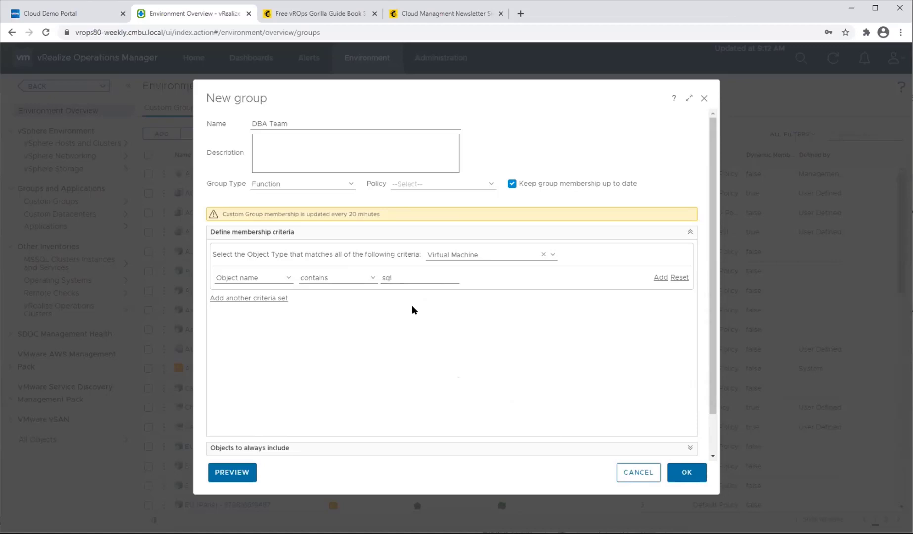
# Add a second criterion to the set with the relationship Descendant of, where the object name contains datacenter.
pyautogui.click(660, 278)
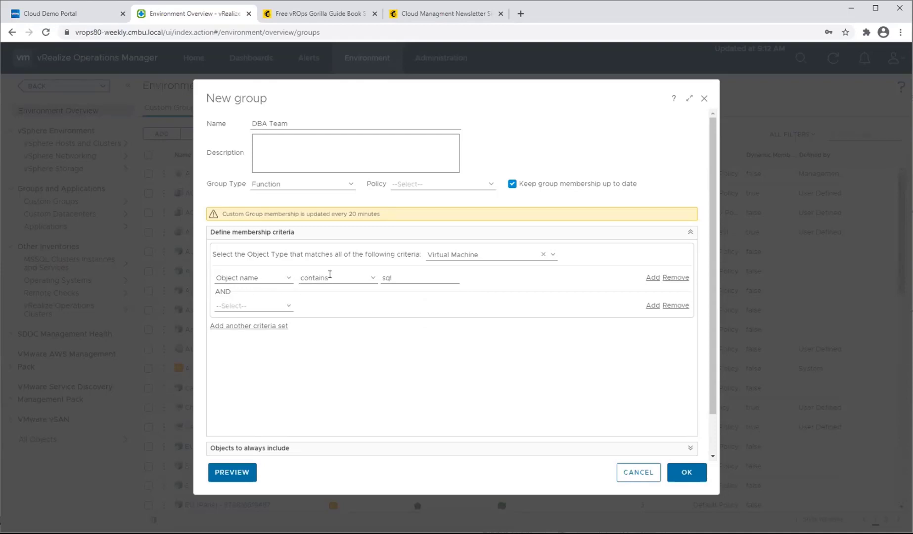
pyautogui.click(289, 307)
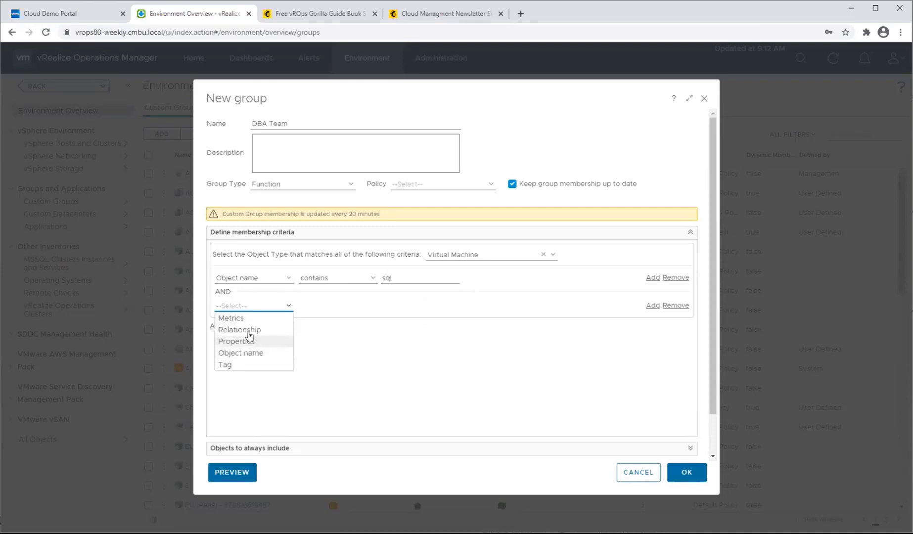
pyautogui.click(284, 327)
pyautogui.click(345, 305)
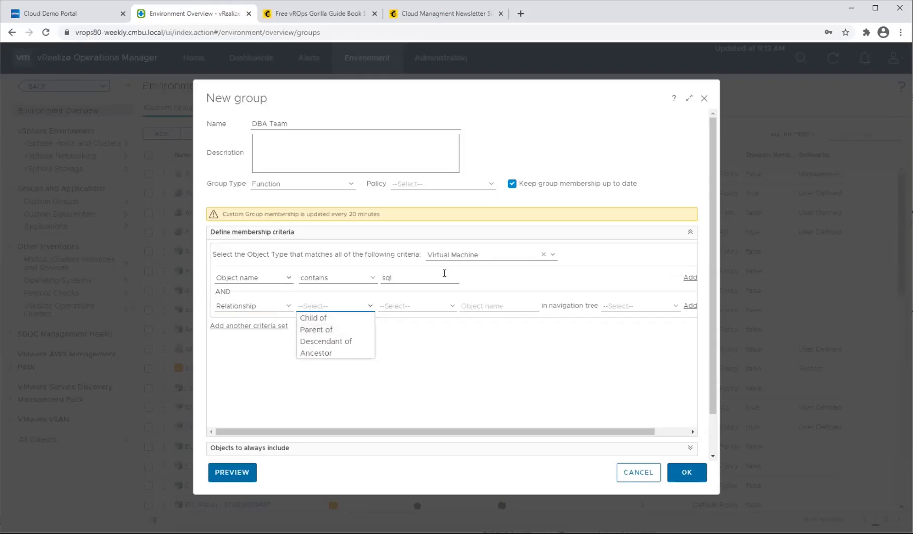
pyautogui.click(330, 341)
pyautogui.click(414, 306)
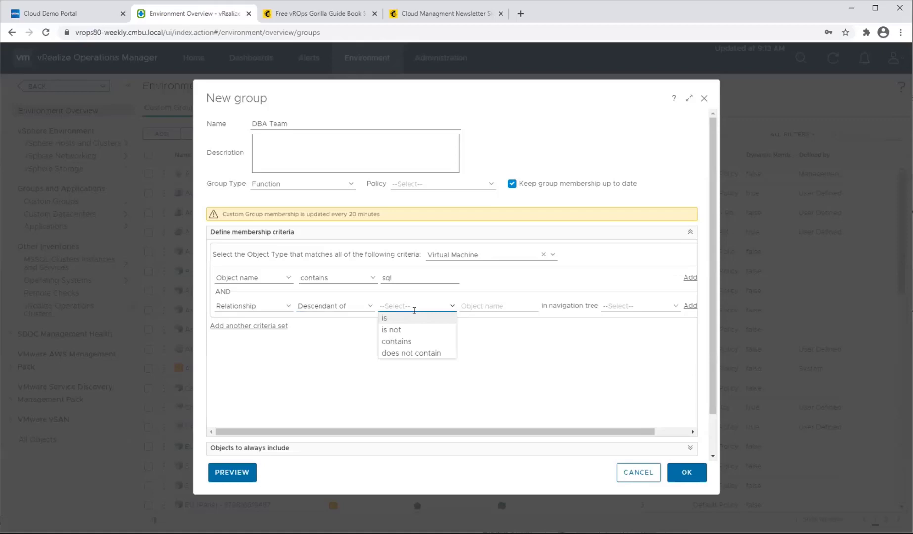
pyautogui.click(406, 342)
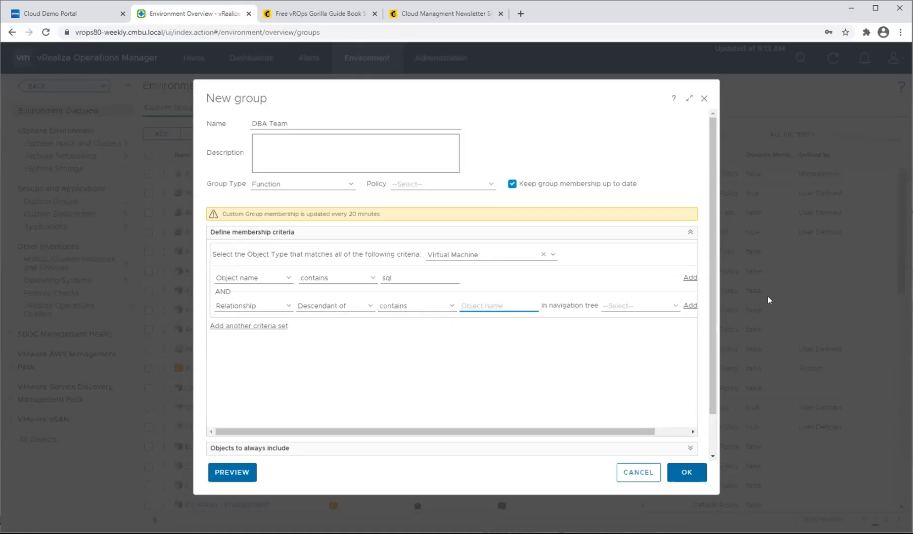
pyautogui.write('v')
pyautogui.press('BackSpace')
pyautogui.write('datacenter')
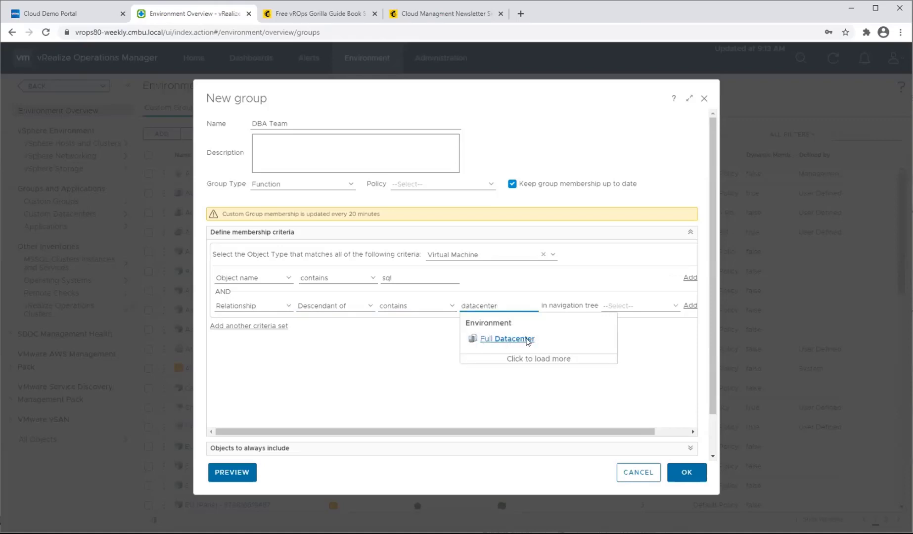
pyautogui.click(354, 375)
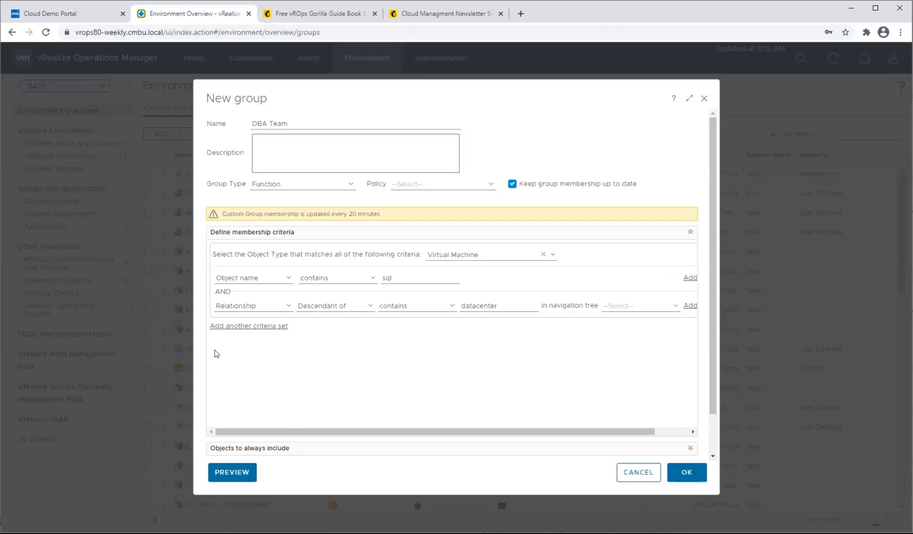
# Add another criteria set and remove the datacenter relationship criterion from the first set.
pyautogui.click(257, 326)
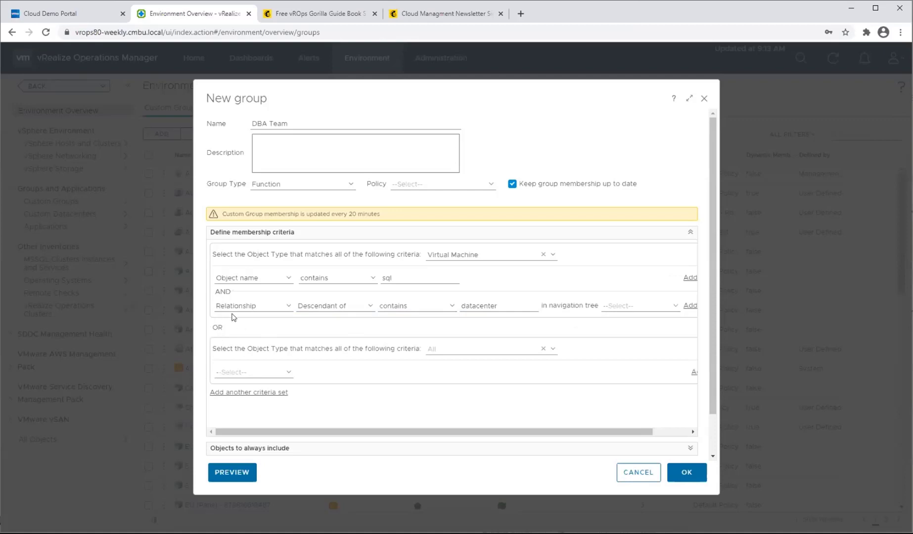
pyautogui.moveTo(345, 430); pyautogui.dragTo(524, 429)
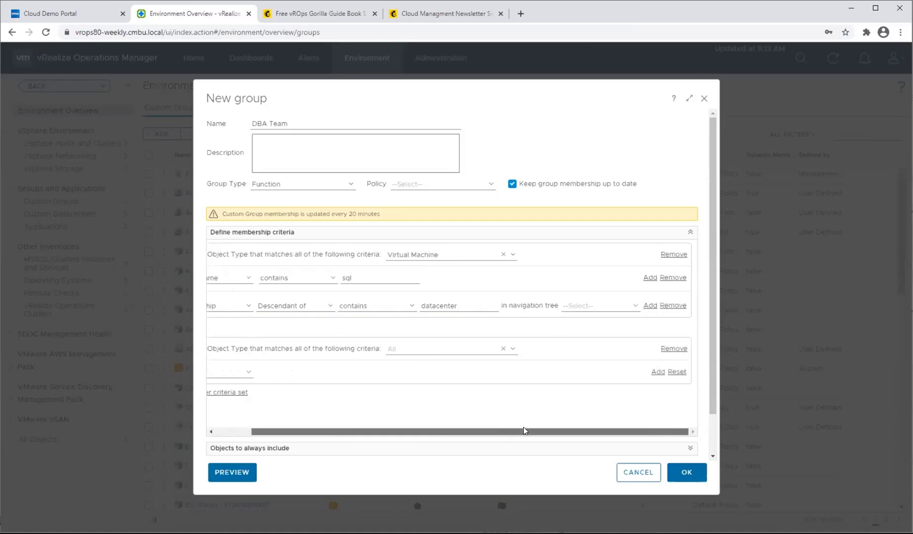
pyautogui.click(674, 305)
# Set the second criteria set's object type to Virtual Machine.
pyautogui.click(462, 322)
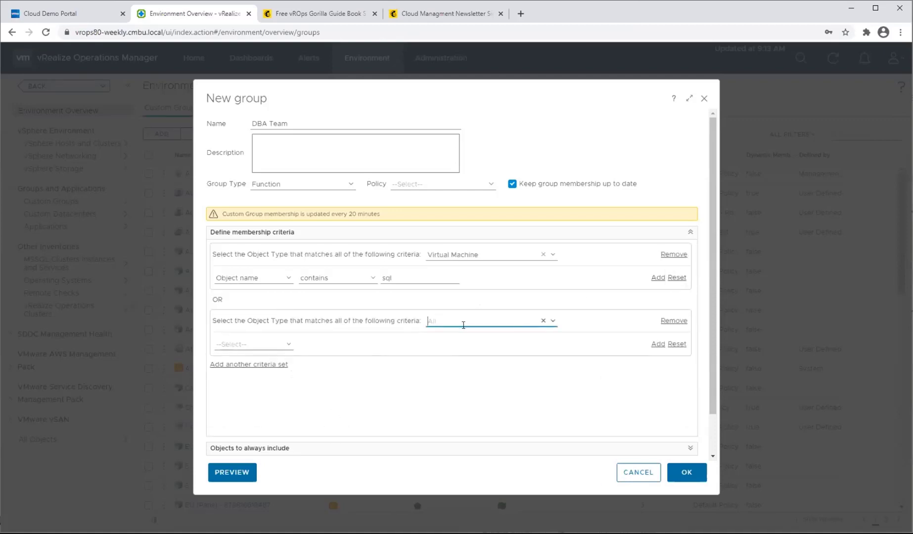
pyautogui.write('virt')
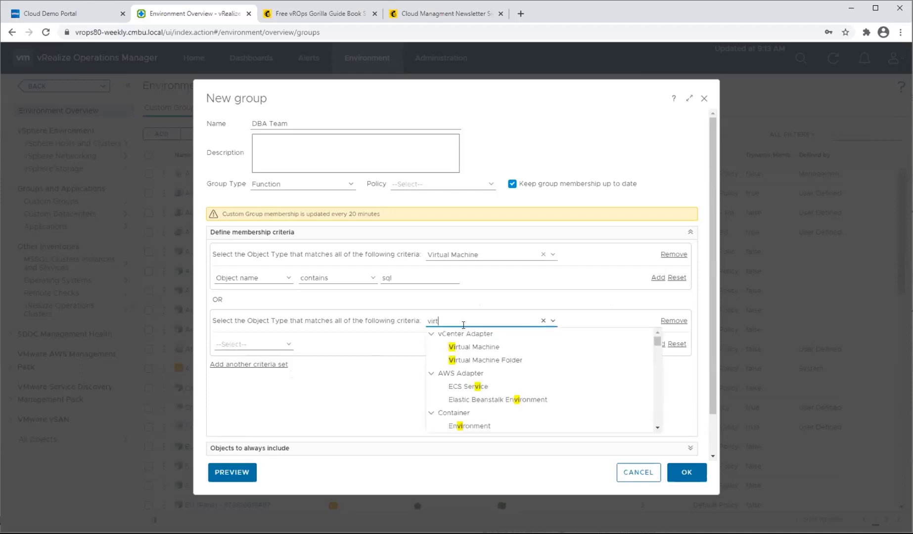
pyautogui.click(476, 347)
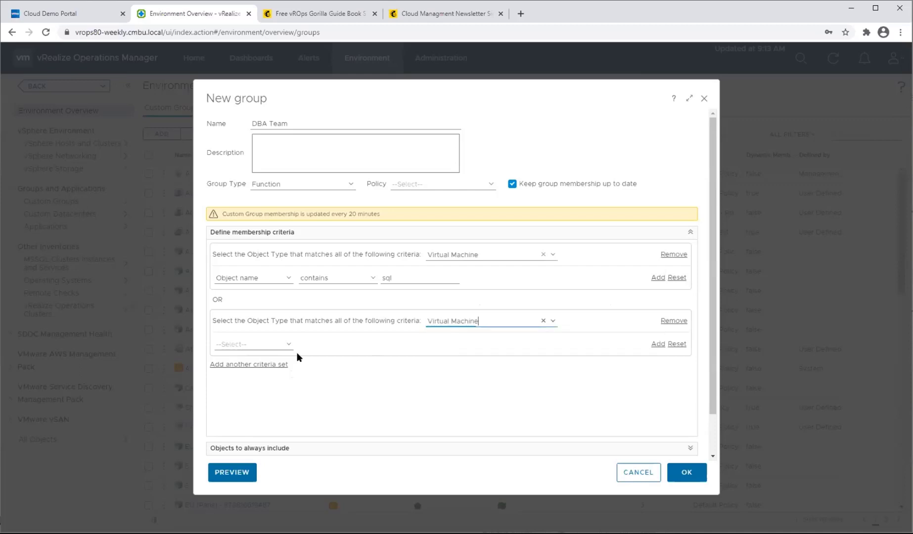
# Define the second set's criterion as object name contains oracle, and check the other available criterion types.
pyautogui.click(245, 345)
pyautogui.click(278, 391)
pyautogui.click(362, 344)
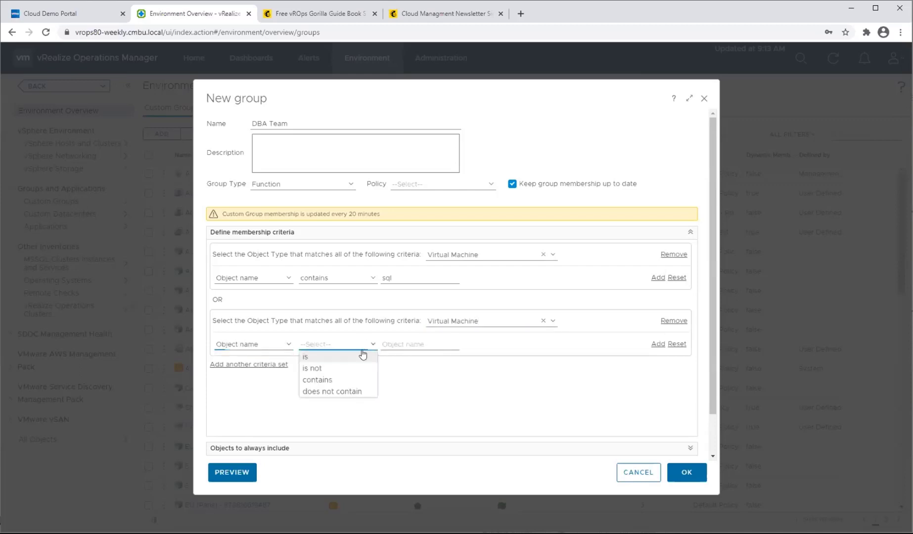
pyautogui.click(349, 380)
pyautogui.click(403, 342)
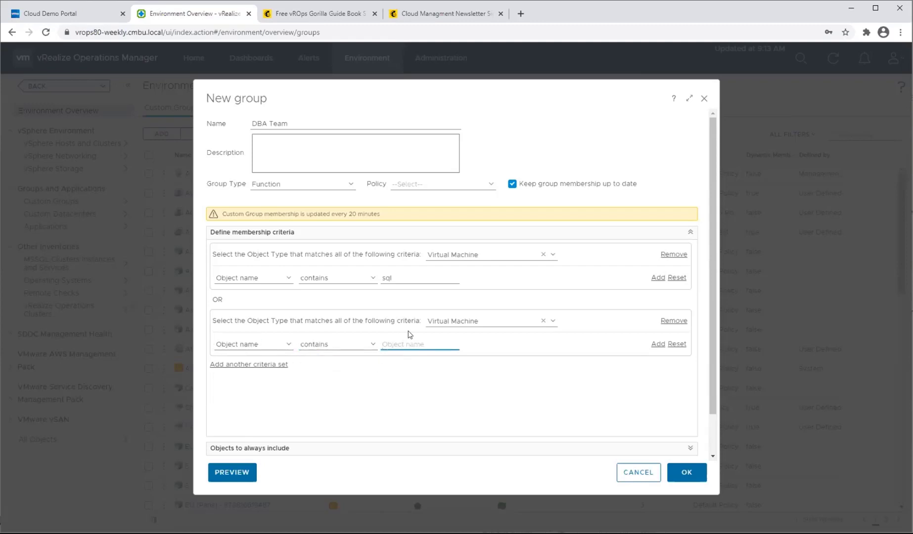
pyautogui.write('o')
pyautogui.write('racl')
pyautogui.press('BackSpace')
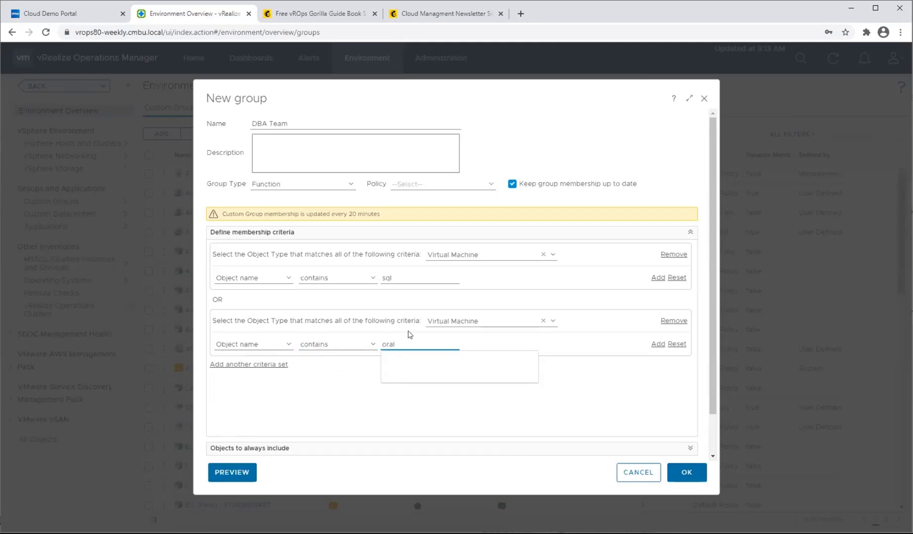
pyautogui.write('cle')
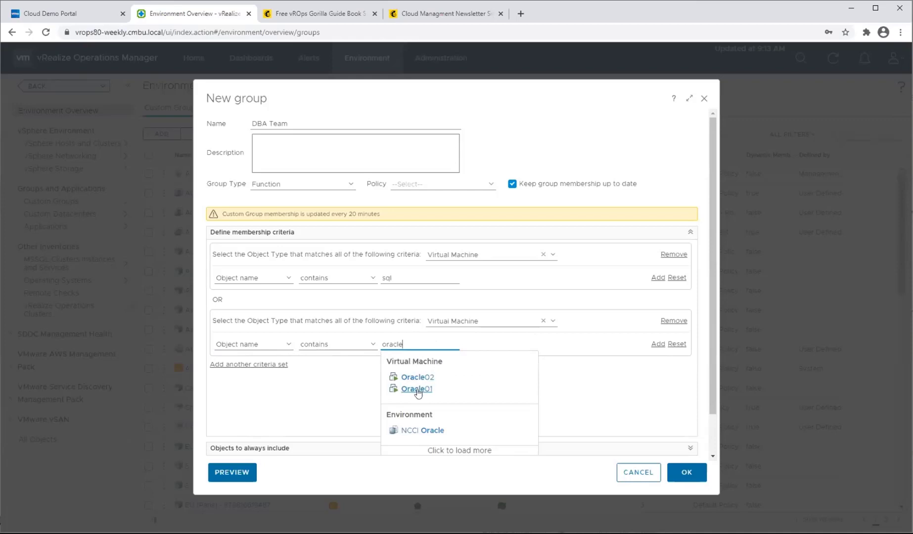
pyautogui.click(317, 395)
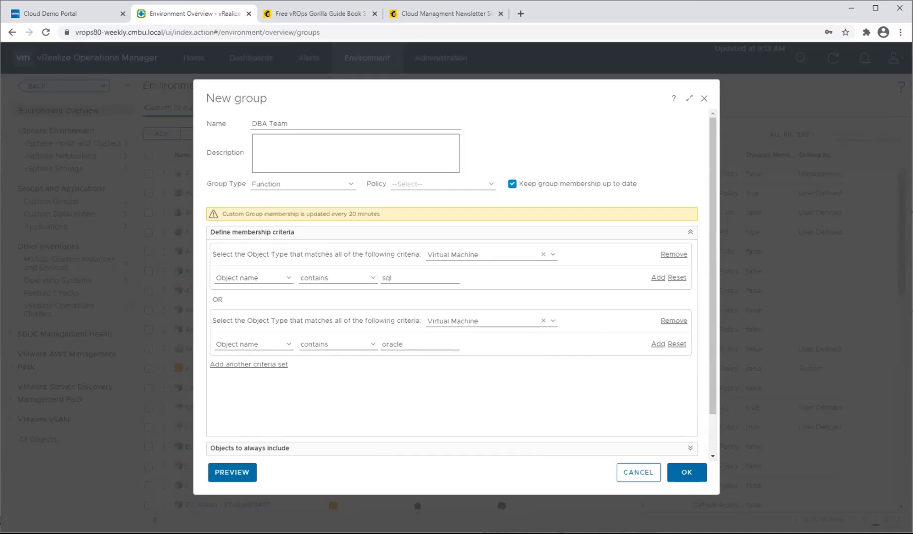
pyautogui.click(288, 345)
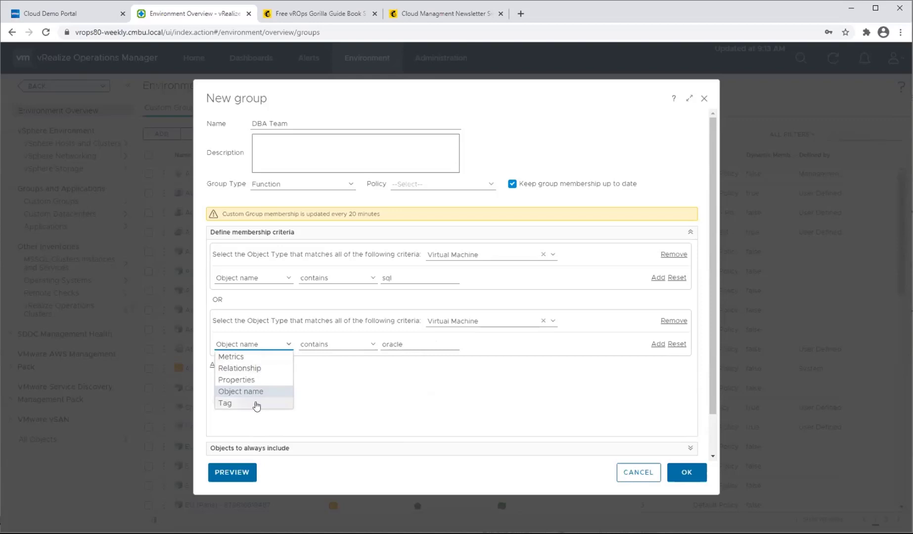
pyautogui.click(655, 404)
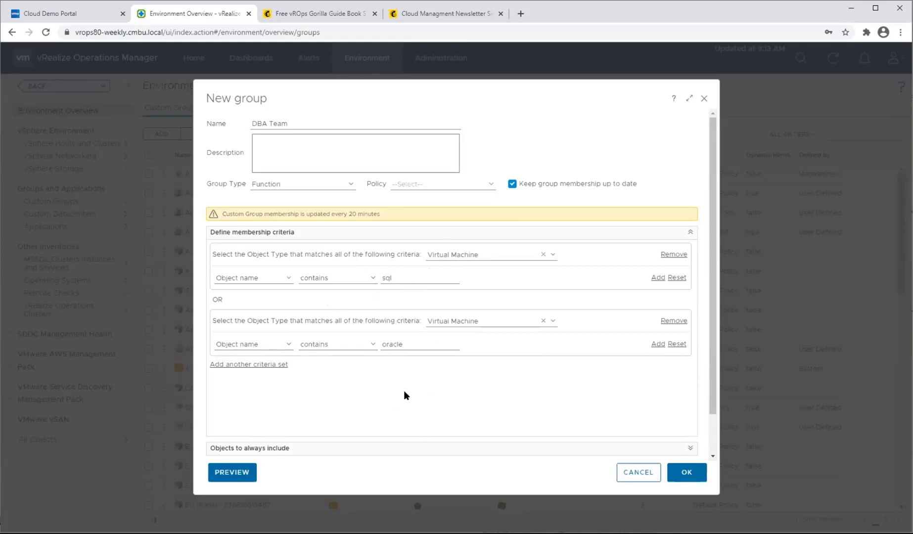
# Expand the objects to always include and review the object filter choices, keeping All Objects.
pyautogui.scroll(-1, 363, 403)
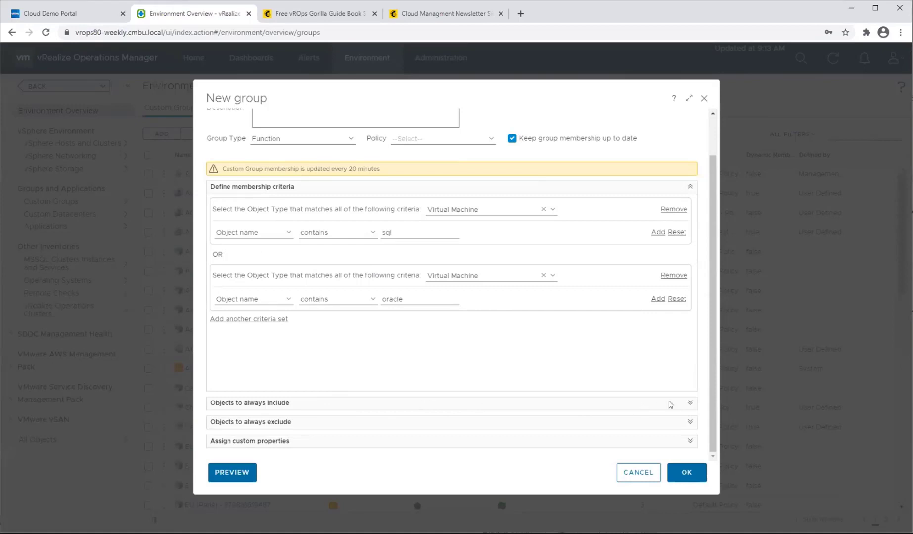
pyautogui.click(689, 403)
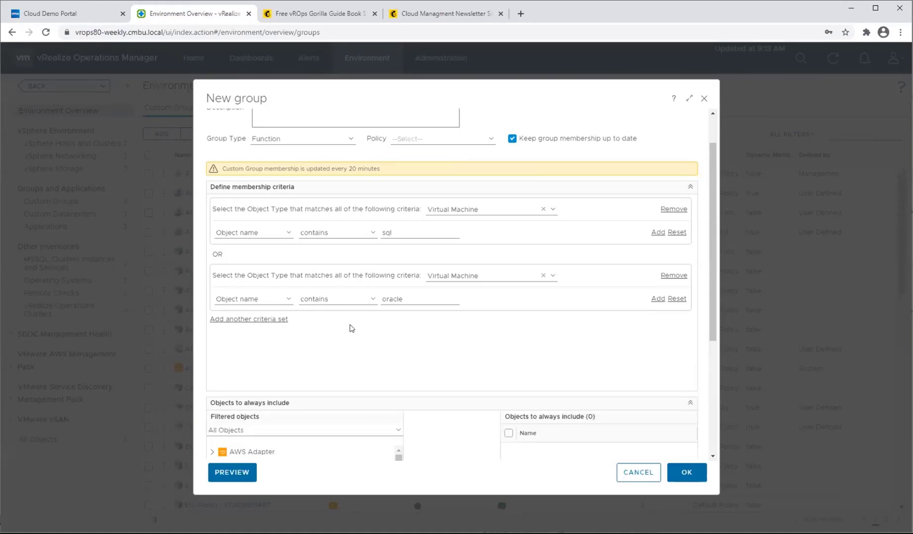
pyautogui.scroll(-2, 352, 329)
pyautogui.scroll(-4, 341, 390)
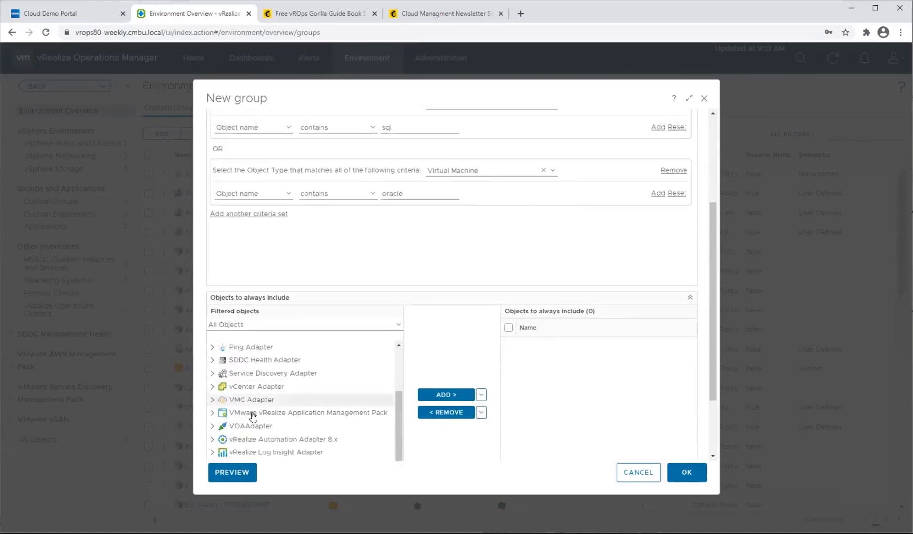
pyautogui.click(253, 324)
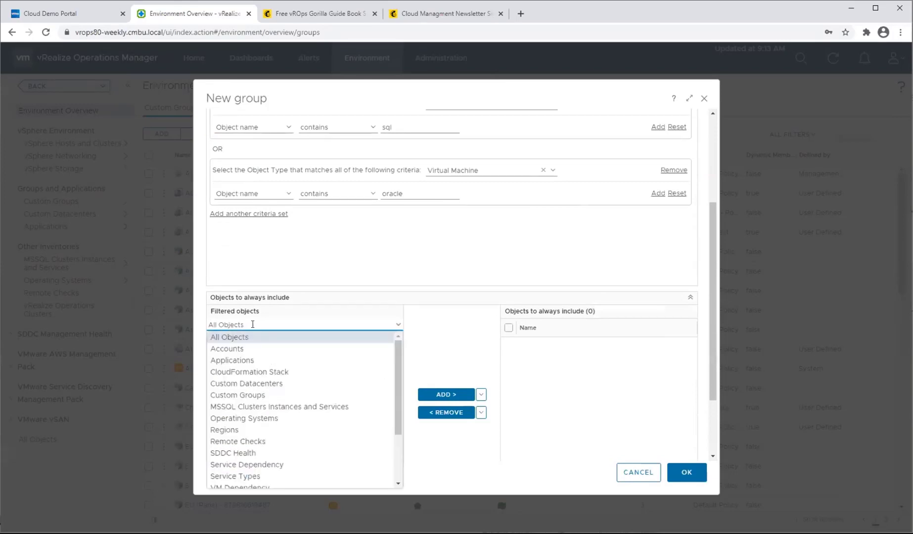
pyautogui.click(346, 337)
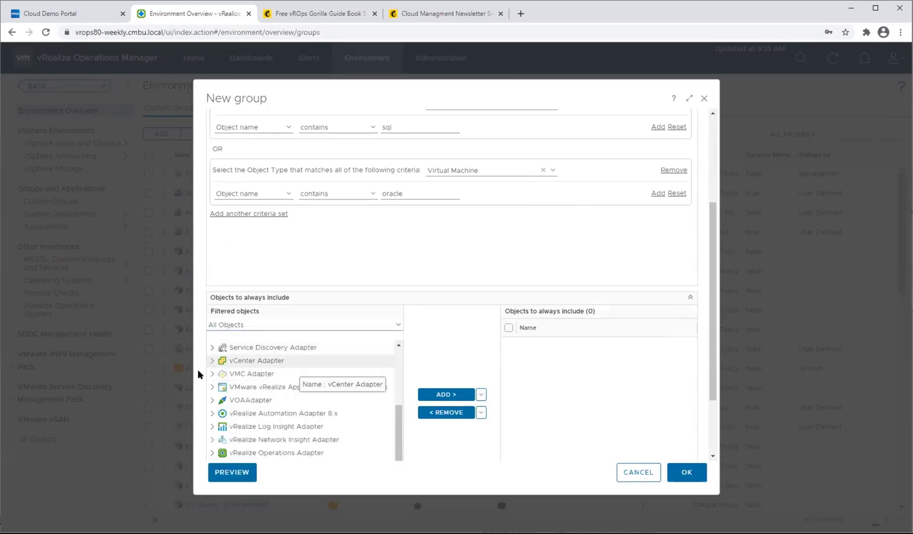
pyautogui.click(214, 361)
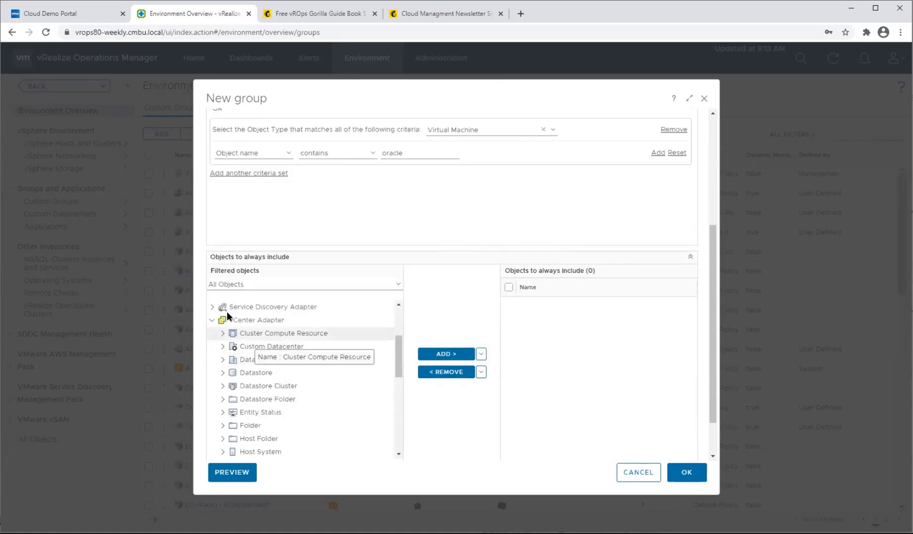
pyautogui.scroll(-4, 302, 408)
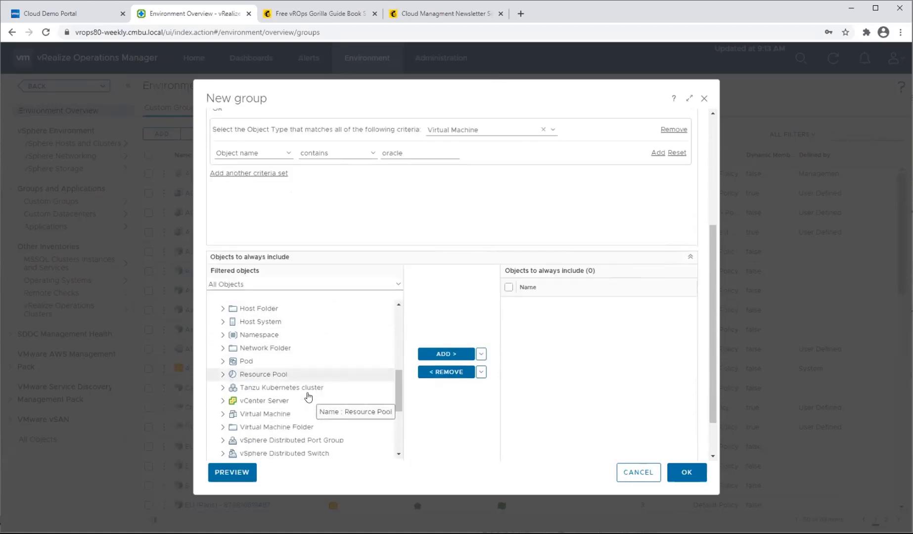
pyautogui.scroll(-1, 308, 396)
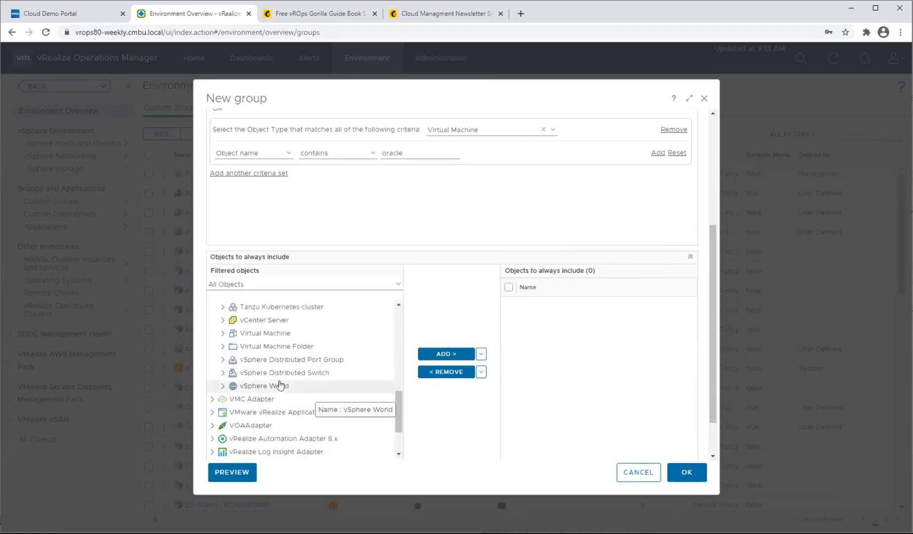
pyautogui.click(223, 333)
pyautogui.scroll(-1, 275, 349)
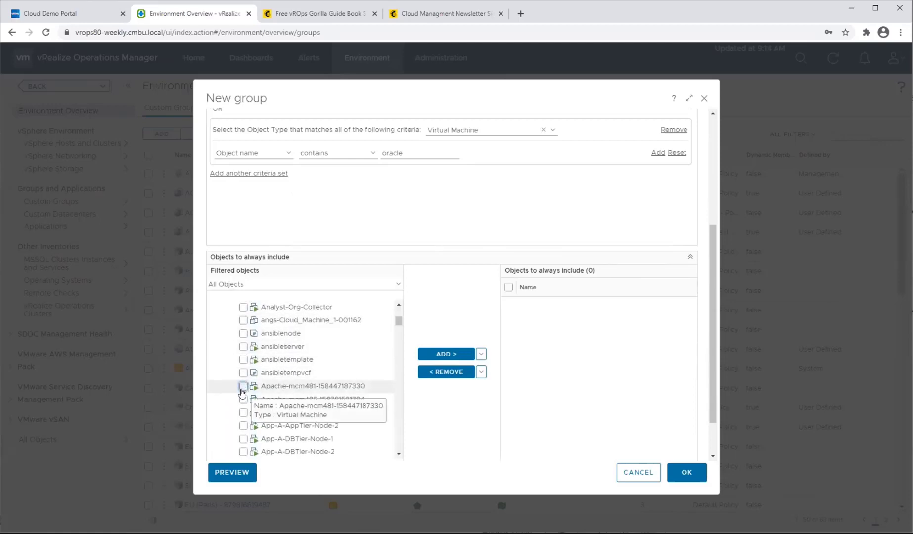
pyautogui.click(243, 385)
pyautogui.click(243, 398)
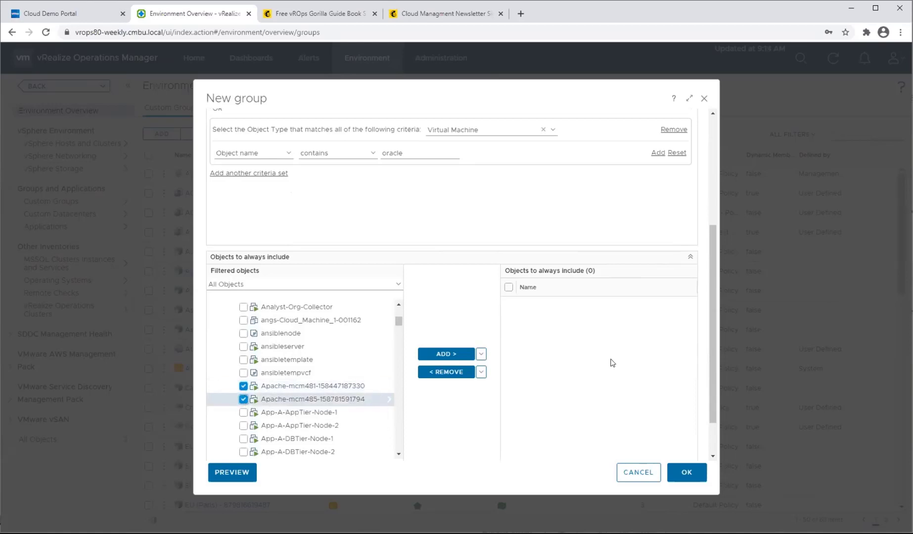
pyautogui.click(453, 353)
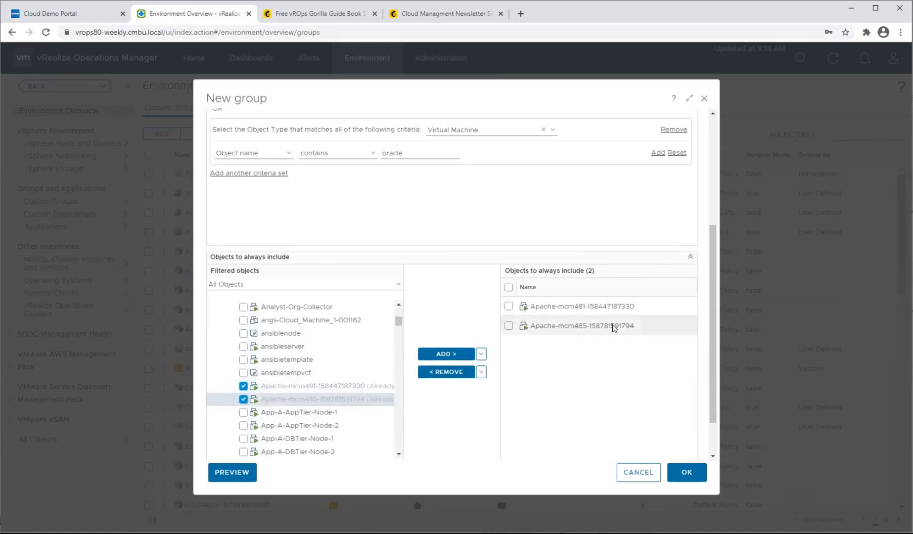
# Review the membership criteria and always-included objects, along with the options for always-excluded objects and custom properties.
pyautogui.scroll(4, 453, 229)
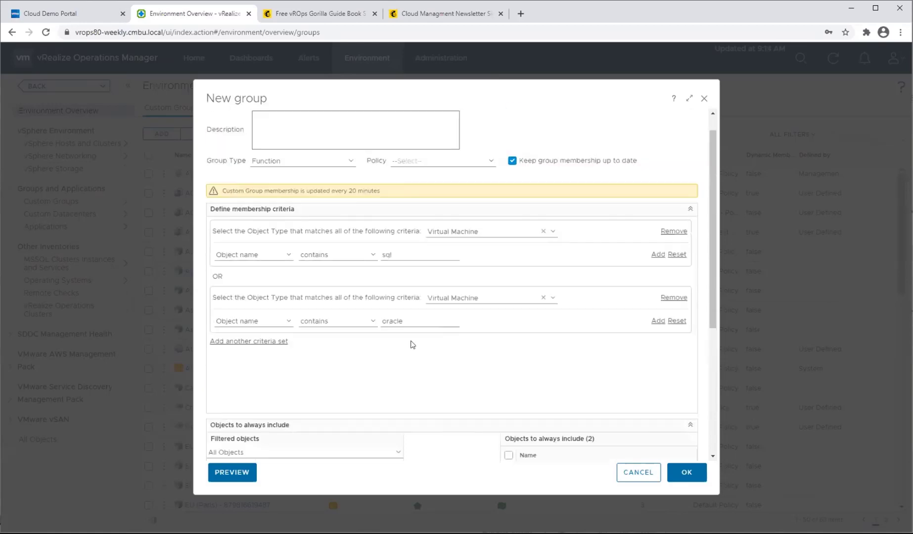
pyautogui.scroll(-2, 417, 342)
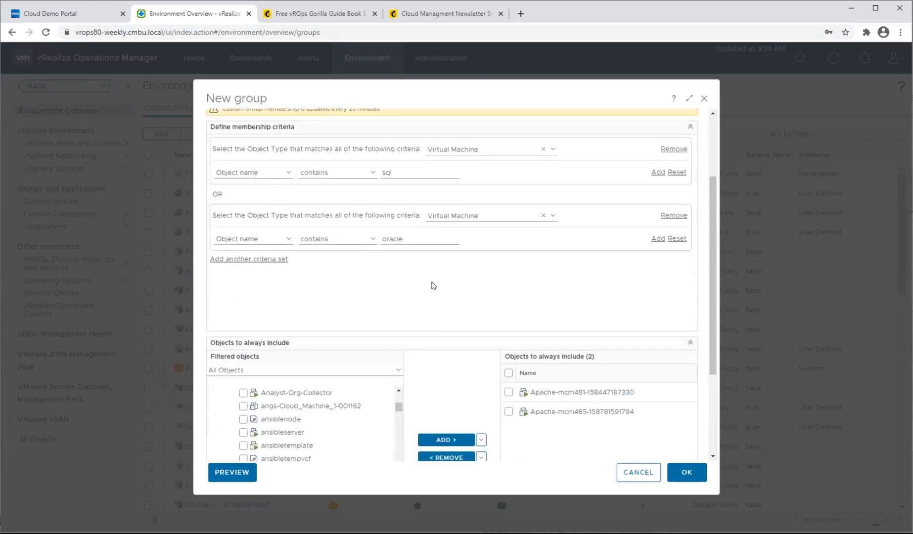
pyautogui.scroll(2, 431, 285)
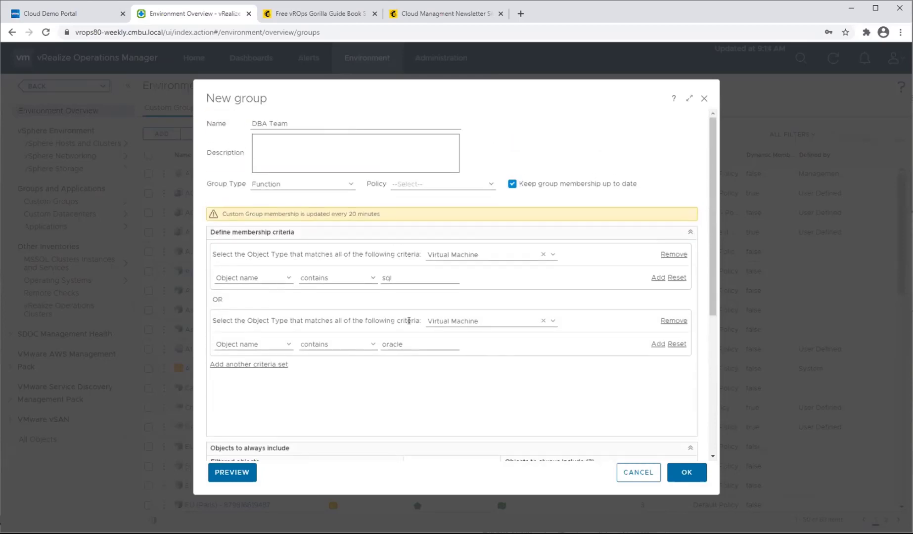
pyautogui.scroll(-2, 485, 379)
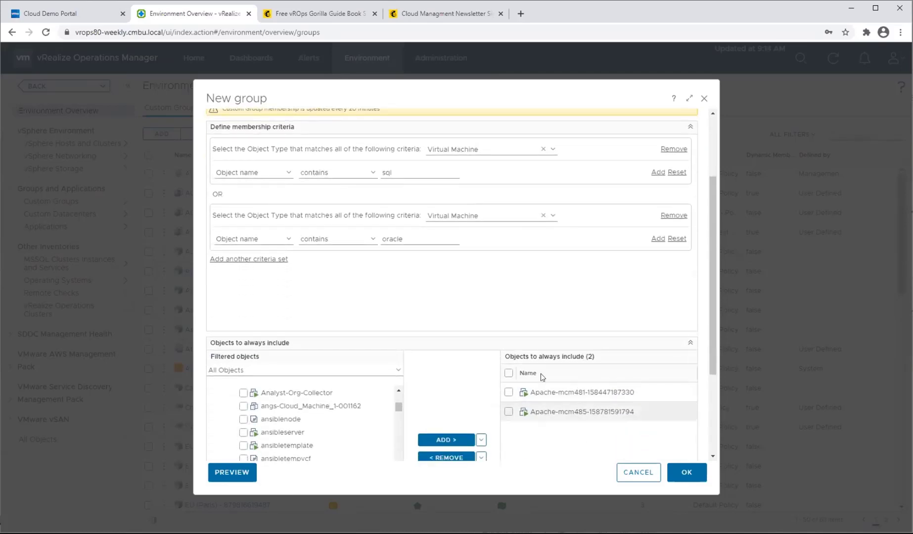
pyautogui.scroll(-2, 469, 377)
pyautogui.scroll(-1, 468, 376)
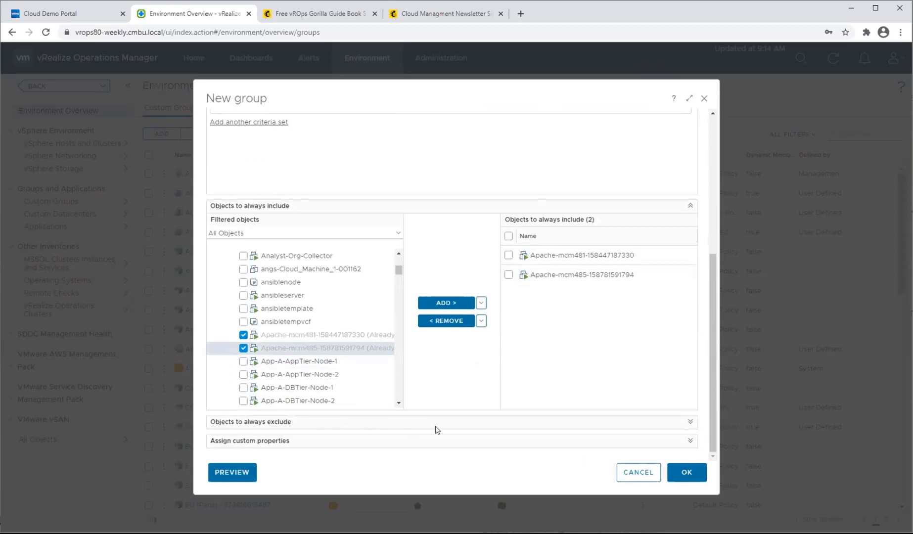
pyautogui.click(691, 425)
pyautogui.scroll(-4, 545, 426)
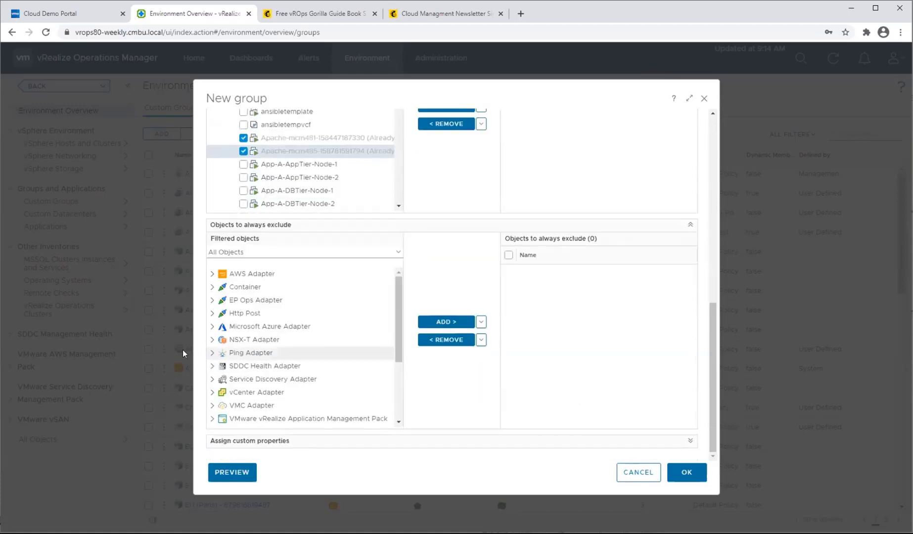
pyautogui.click(688, 229)
pyautogui.click(689, 379)
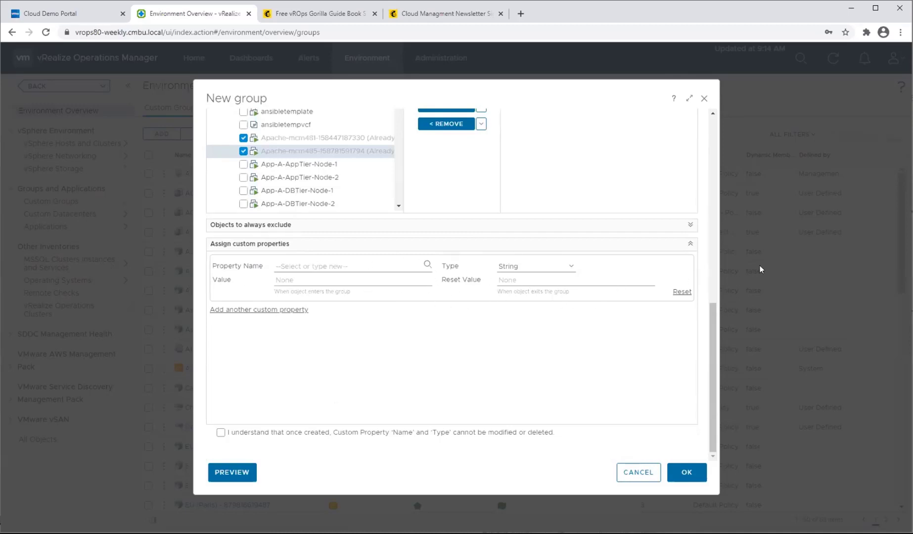
pyautogui.click(689, 244)
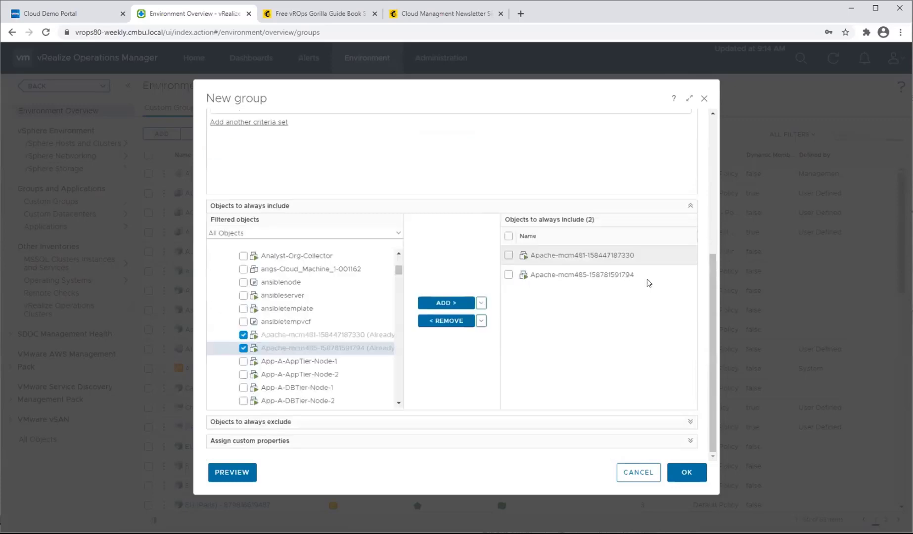
# Preview the group and look through its full list of member objects.
pyautogui.click(242, 472)
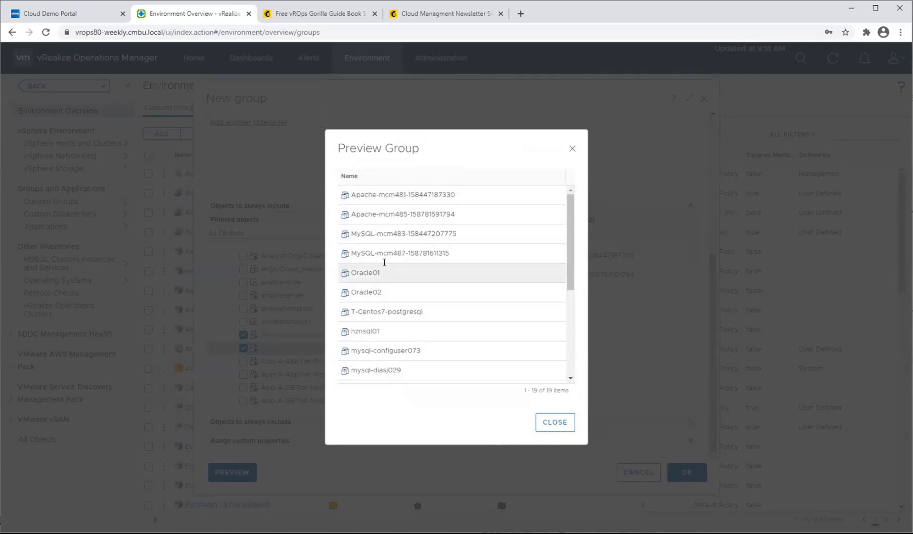
pyautogui.scroll(-1, 368, 309)
pyautogui.scroll(-3, 368, 308)
pyautogui.scroll(4, 371, 310)
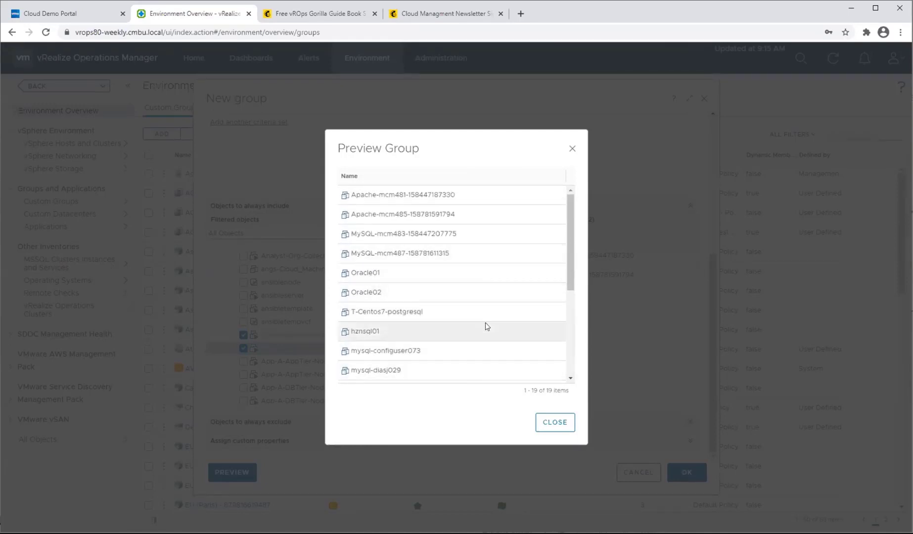
pyautogui.click(548, 422)
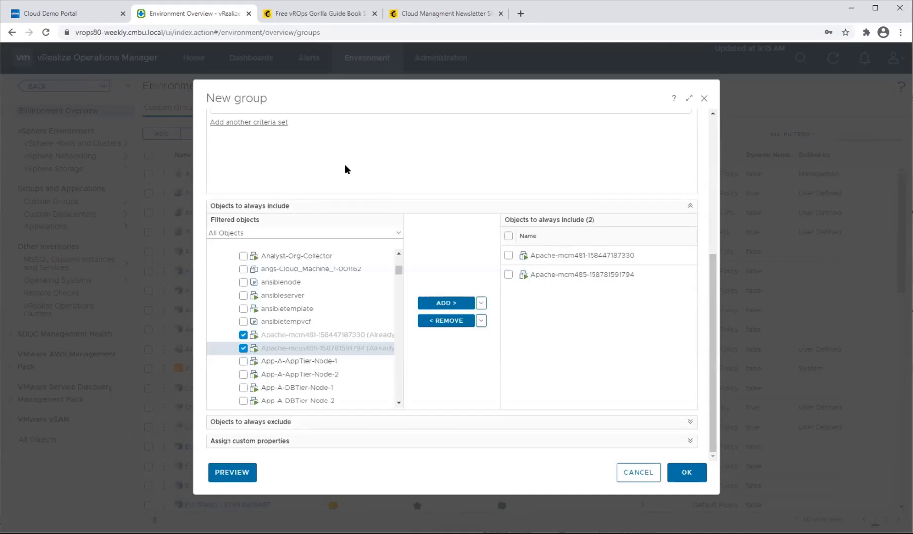
# Set the DBA Team group's type to Department and create the group.
pyautogui.scroll(5, 297, 228)
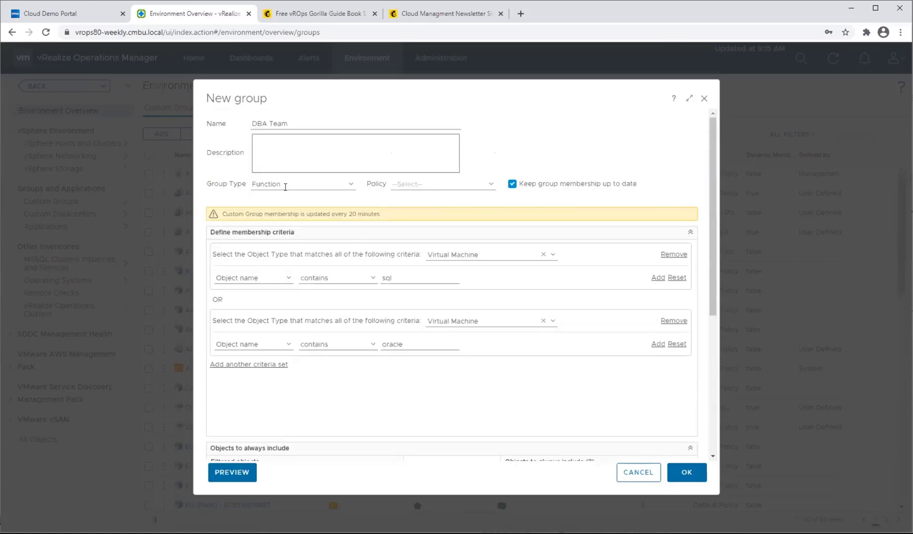
pyautogui.click(291, 189)
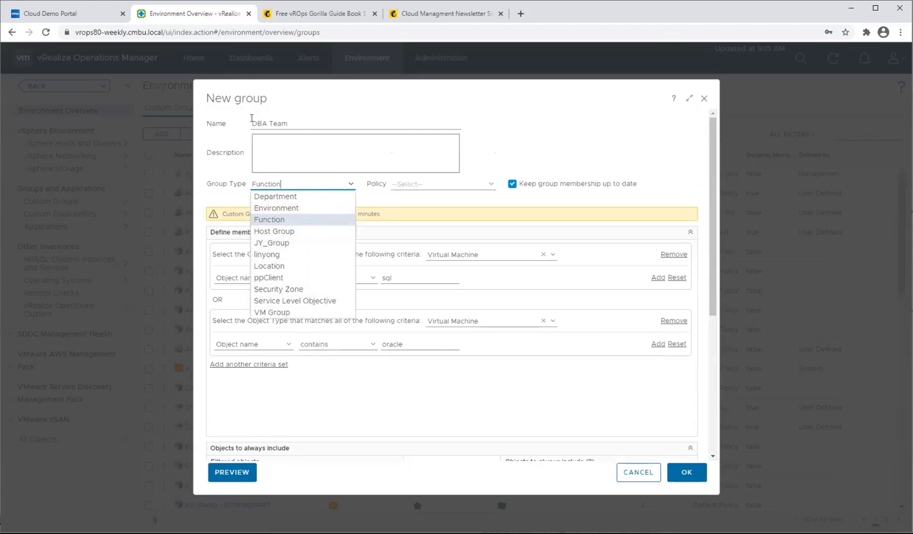
pyautogui.click(322, 118)
pyautogui.click(295, 182)
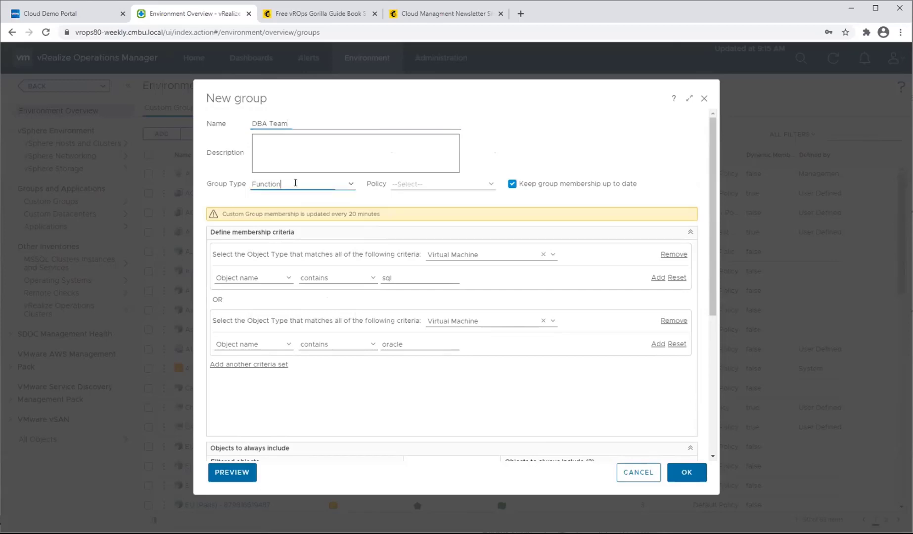
pyautogui.click(349, 186)
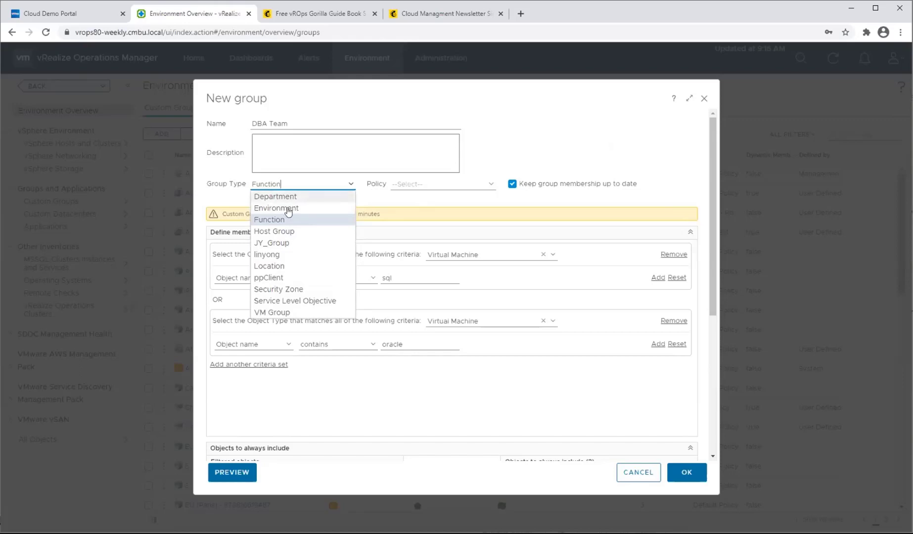
pyautogui.click(278, 197)
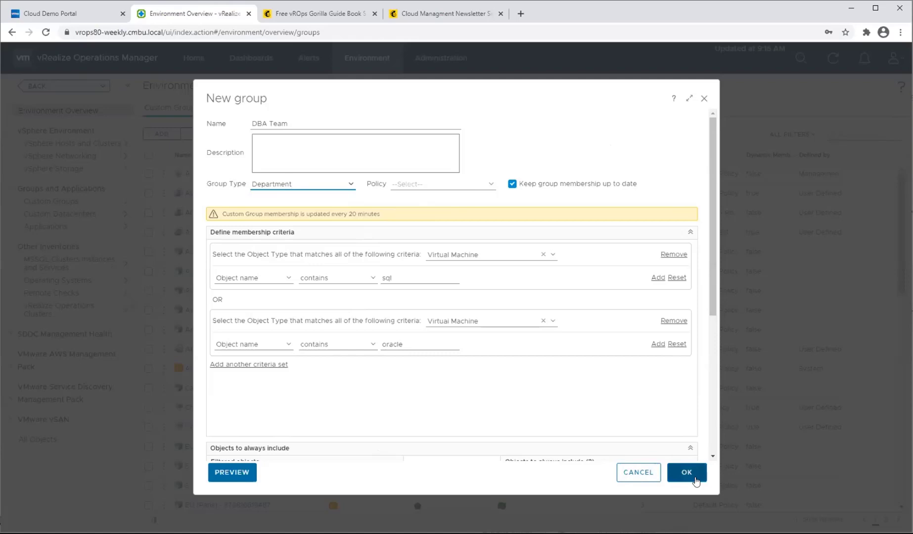
pyautogui.click(687, 473)
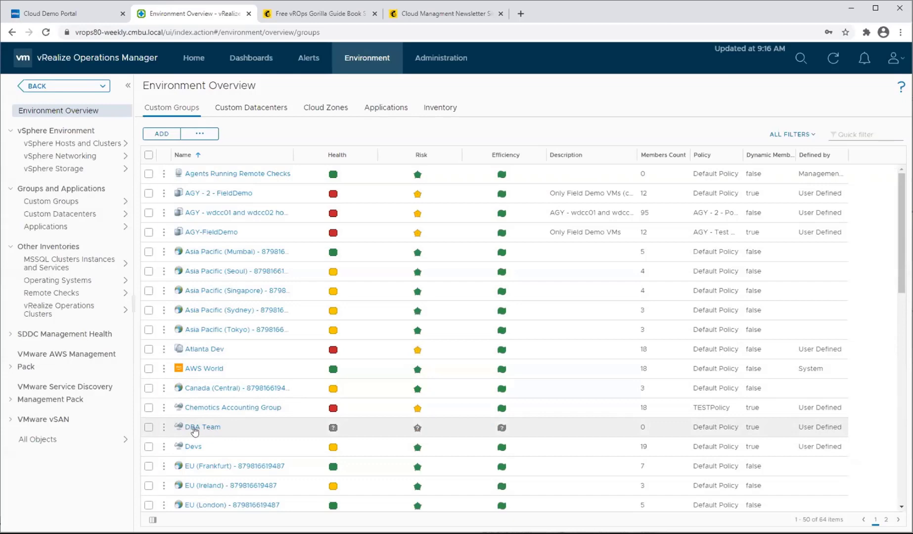
# Start a new application from the Basic n-tier Web App template and name it ERP Application.
pyautogui.click(375, 107)
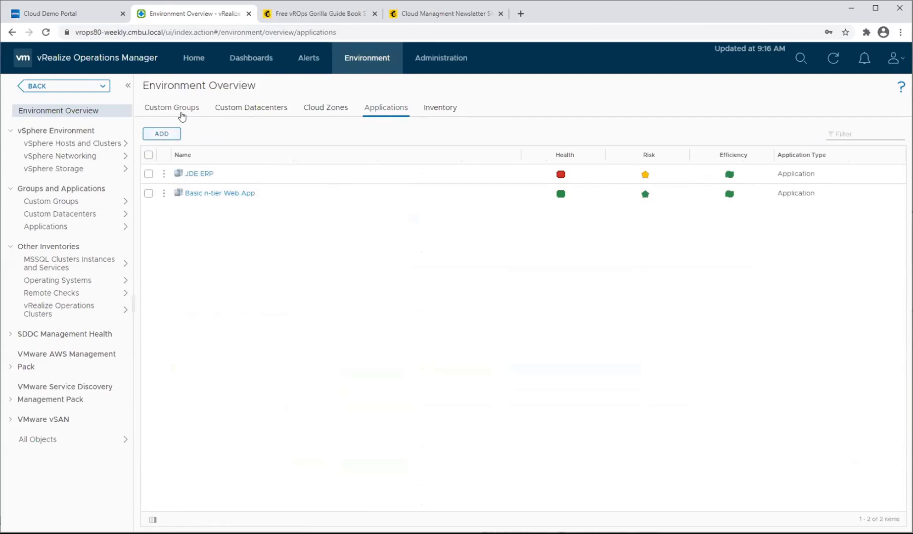
pyautogui.click(172, 136)
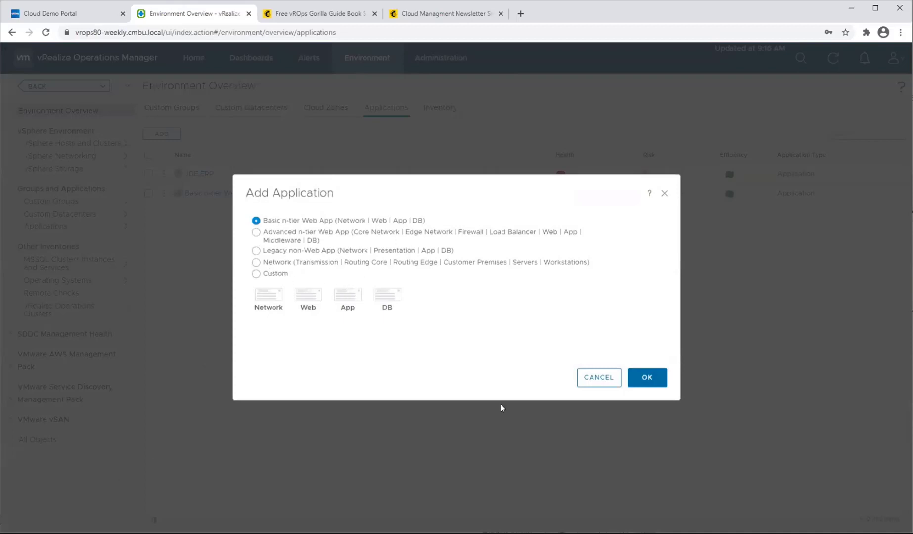
pyautogui.click(646, 387)
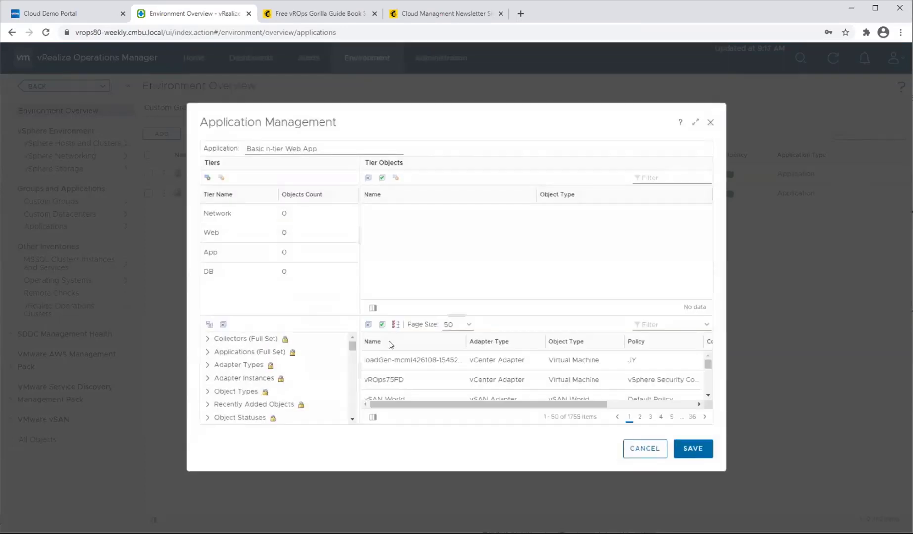
pyautogui.click(311, 148)
pyautogui.hotkey('ctrl', 'a')
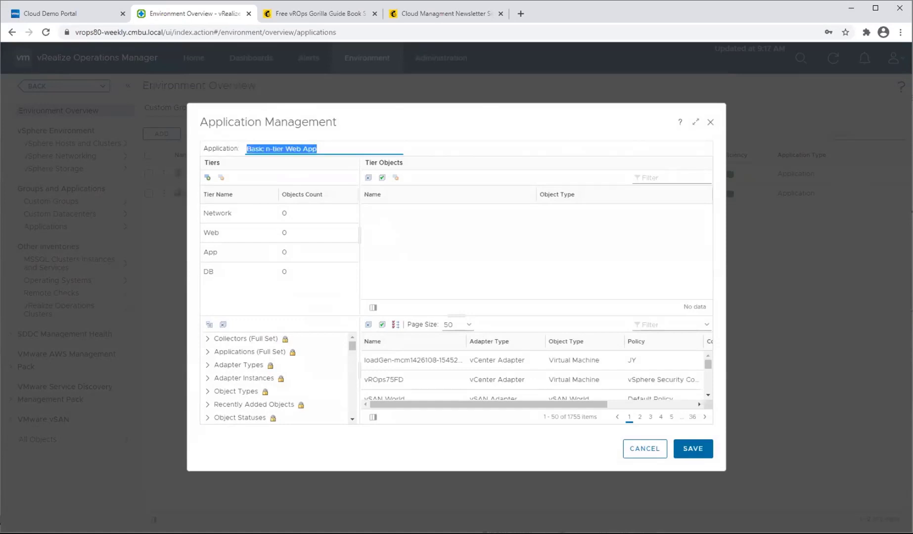
pyautogui.press('BackSpace')
pyautogui.write('ERP Application')
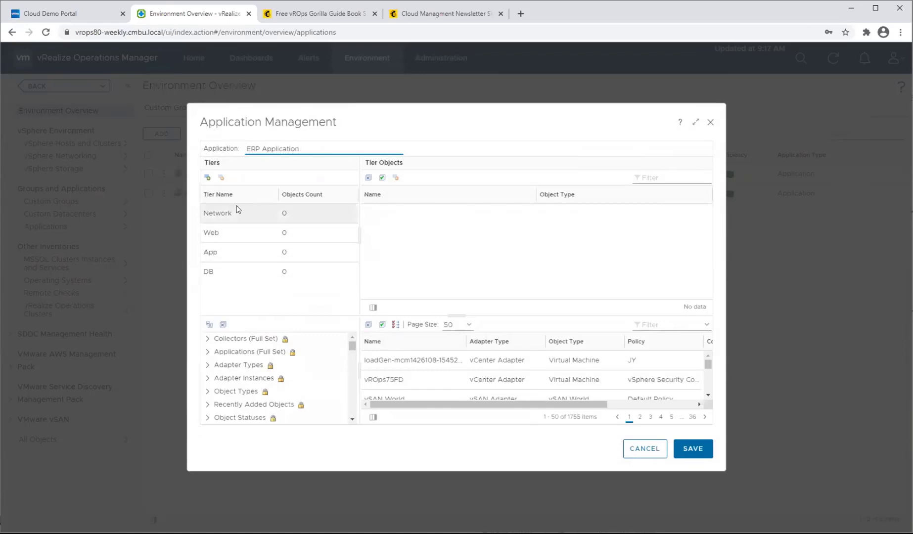
# Add a tier named New to the application and delete that tier again.
pyautogui.click(208, 178)
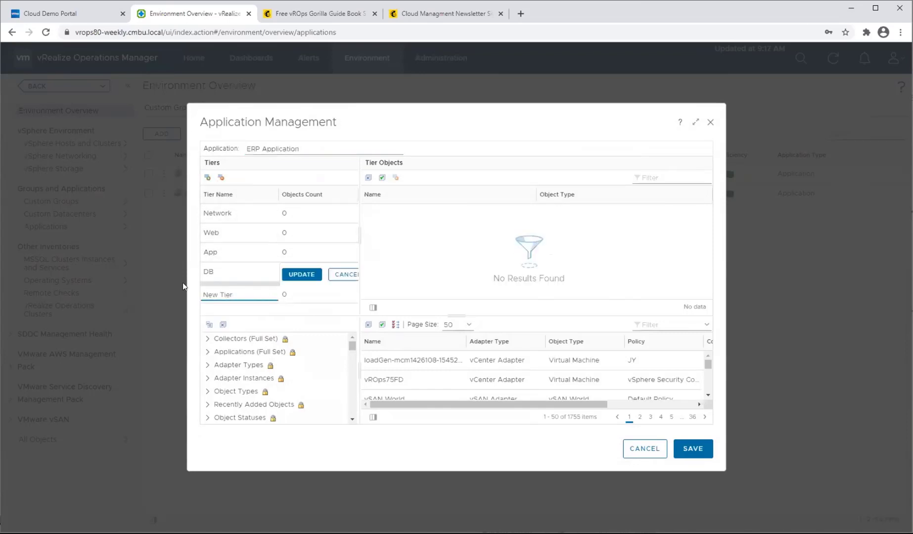
pyautogui.tripleClick(224, 295)
pyautogui.write('New')
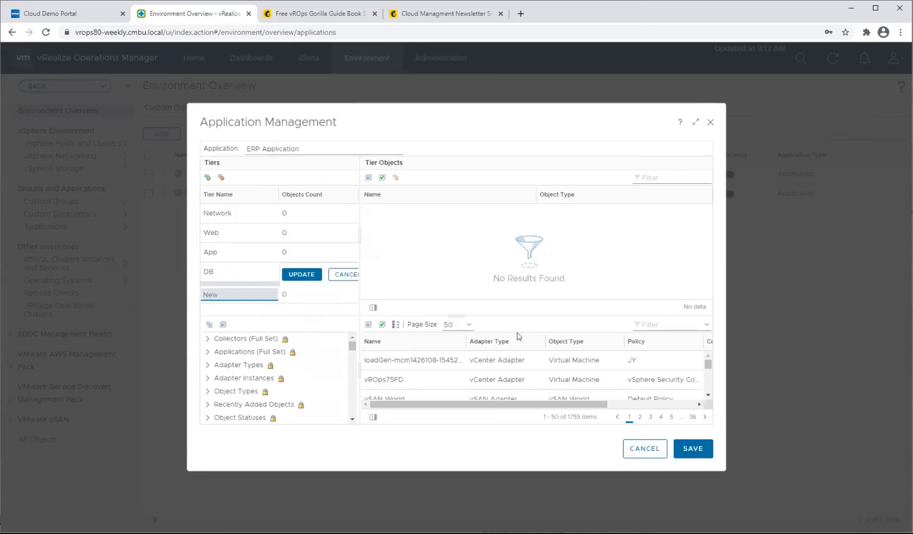
pyautogui.click(302, 275)
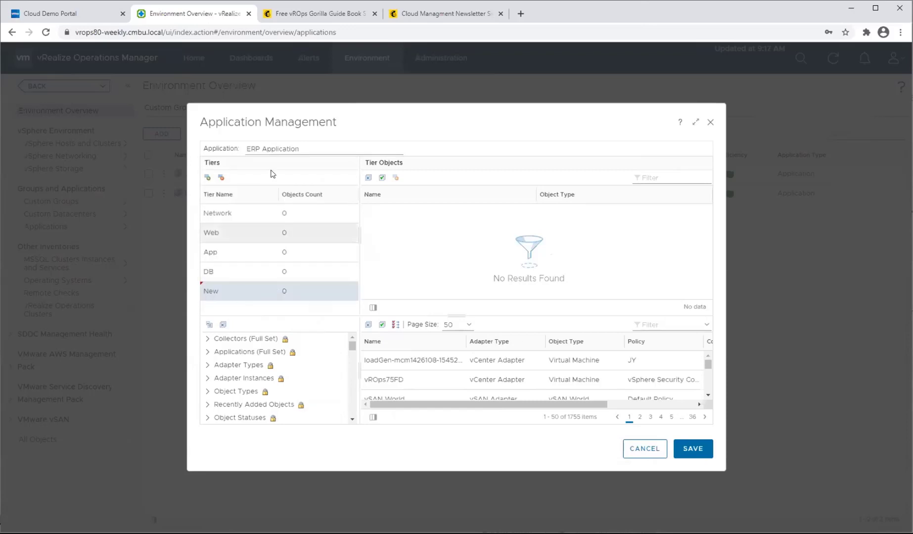
pyautogui.click(221, 177)
pyautogui.click(221, 177)
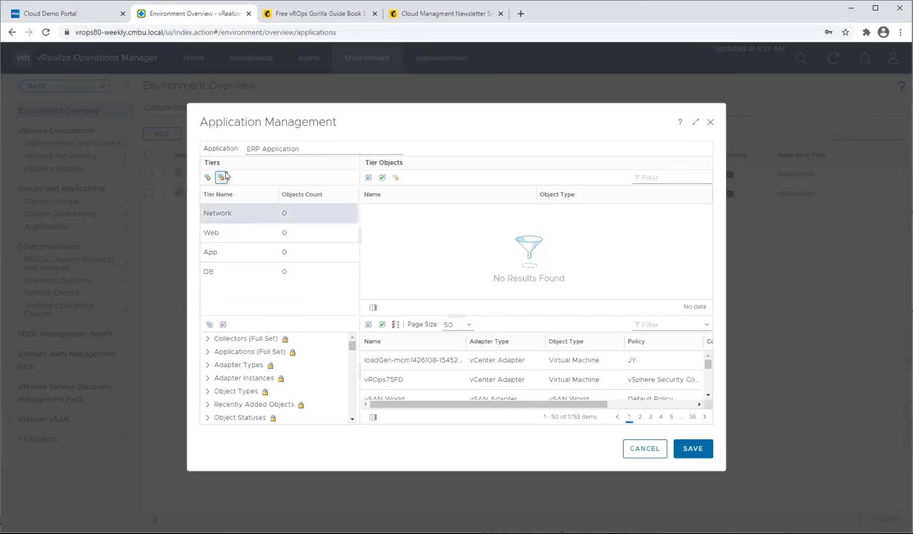
# Remove the Network tier and add the virtual machines vROps75FD and ansibletemplate to the Web tier.
pyautogui.click(238, 208)
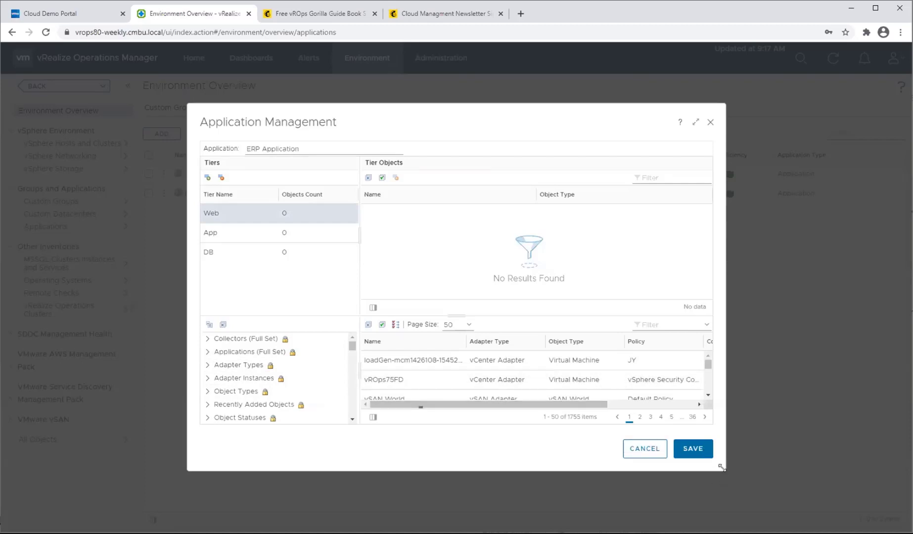
pyautogui.moveTo(724, 471); pyautogui.dragTo(836, 515)
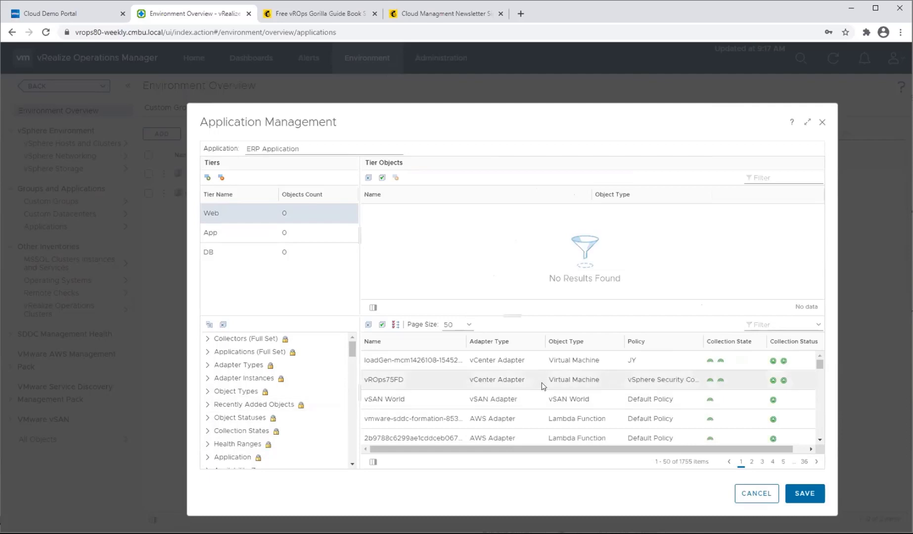
pyautogui.moveTo(543, 383); pyautogui.dragTo(534, 237)
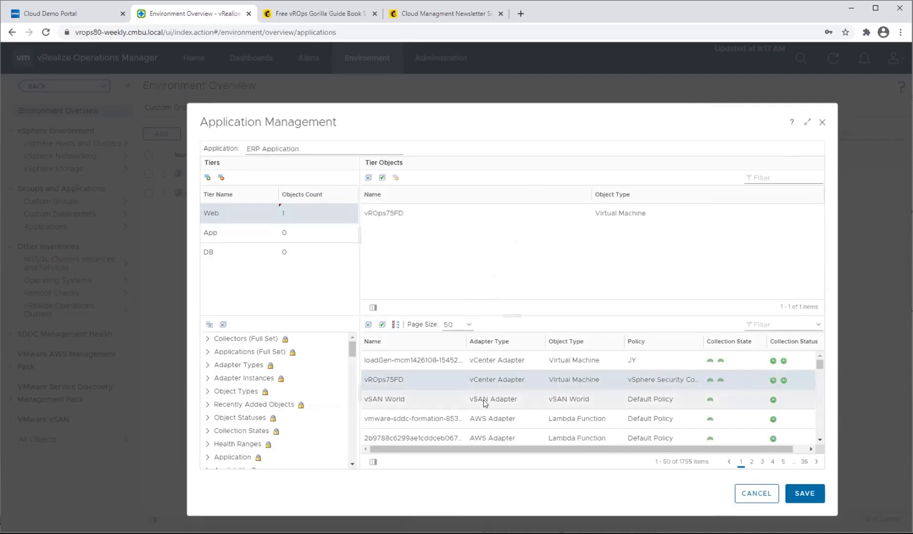
pyautogui.scroll(-1, 572, 400)
pyautogui.scroll(-1, 576, 417)
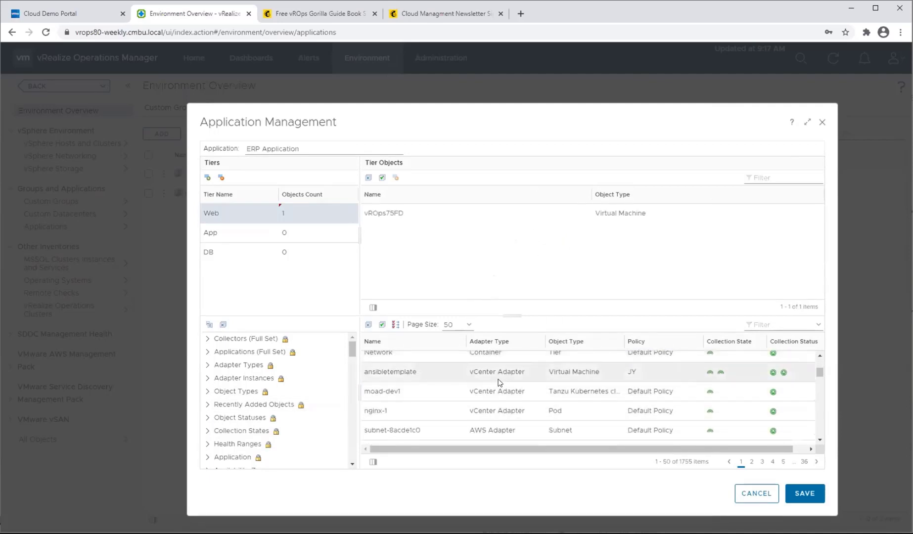
pyautogui.moveTo(527, 376); pyautogui.dragTo(534, 250)
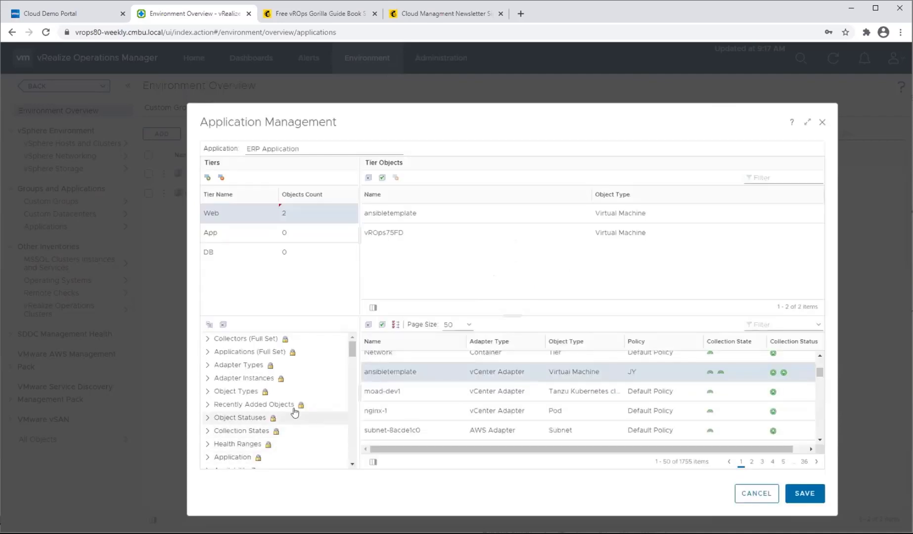
# Filter the available objects to the Virtual Machine object type.
pyautogui.click(203, 392)
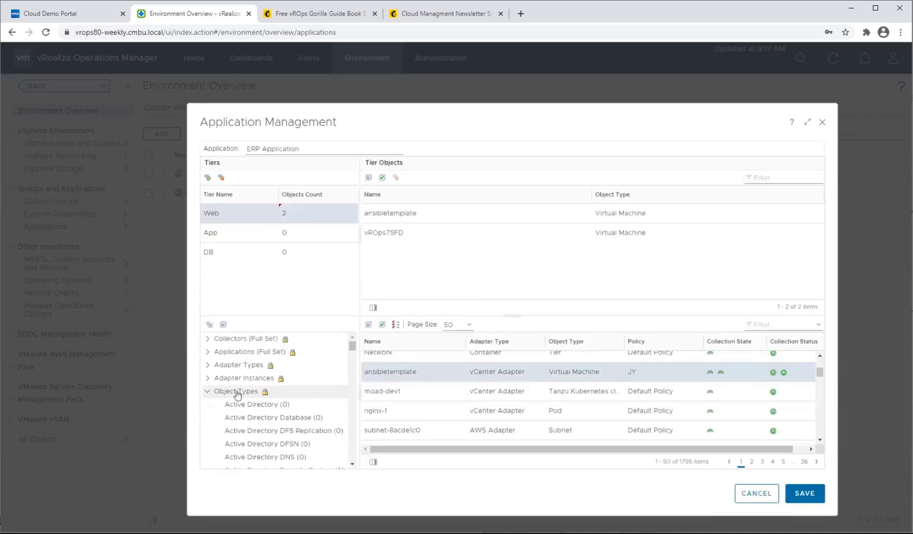
pyautogui.scroll(-5, 253, 398)
pyautogui.scroll(-15, 281, 403)
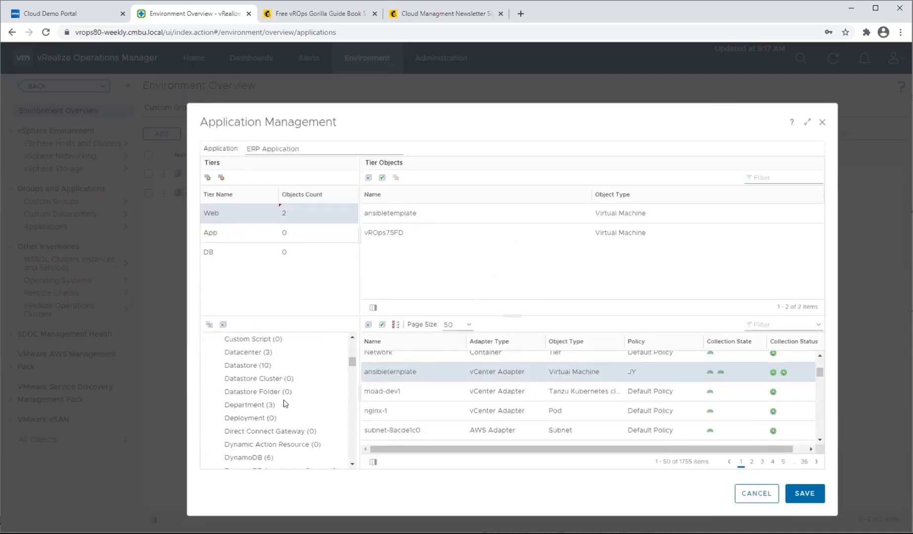
pyautogui.scroll(-15, 280, 402)
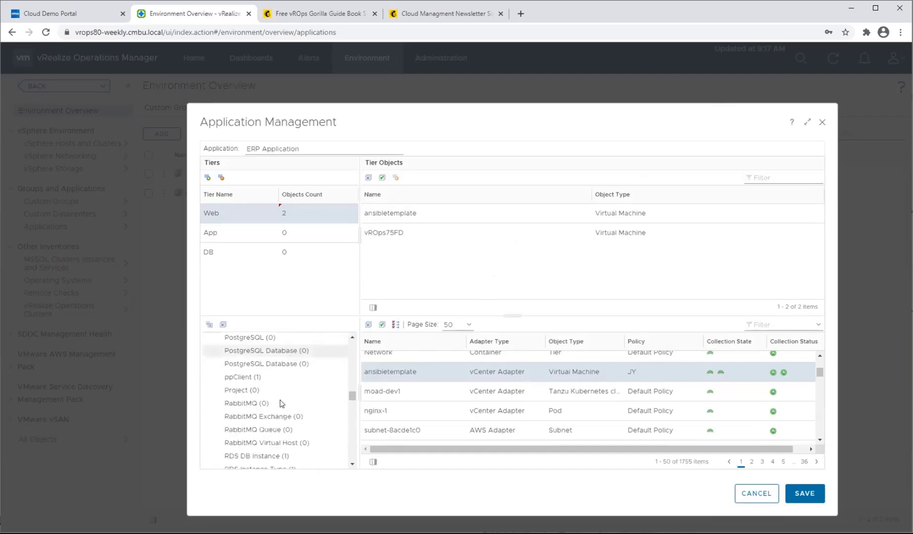
pyautogui.scroll(-15, 278, 401)
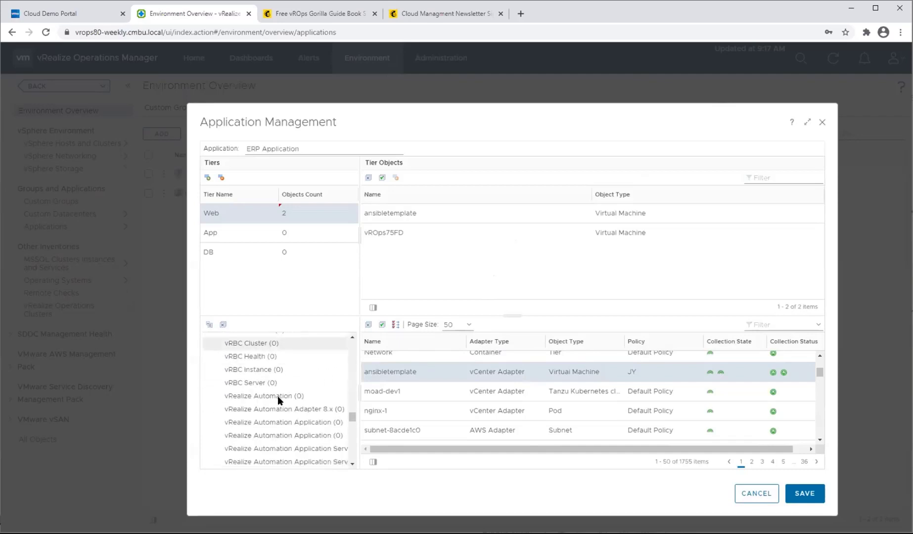
pyautogui.scroll(-5, 279, 402)
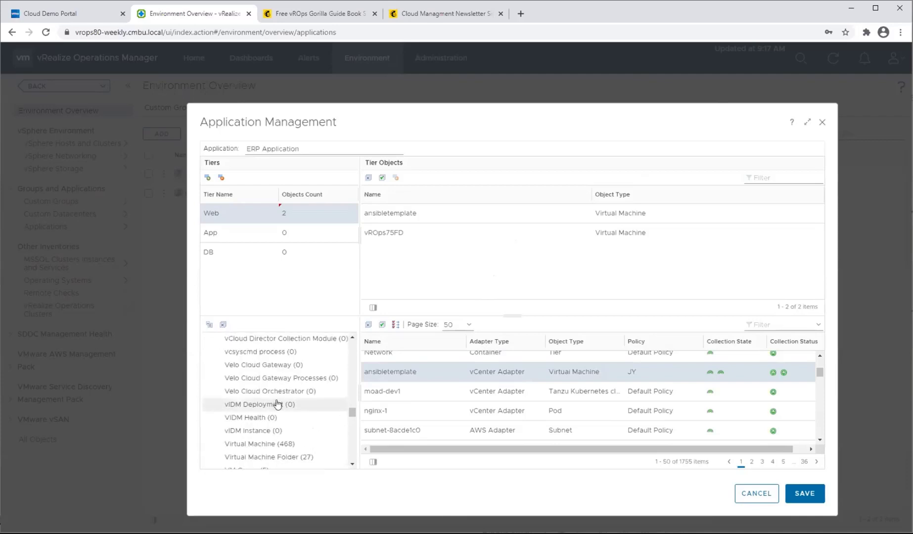
pyautogui.click(270, 444)
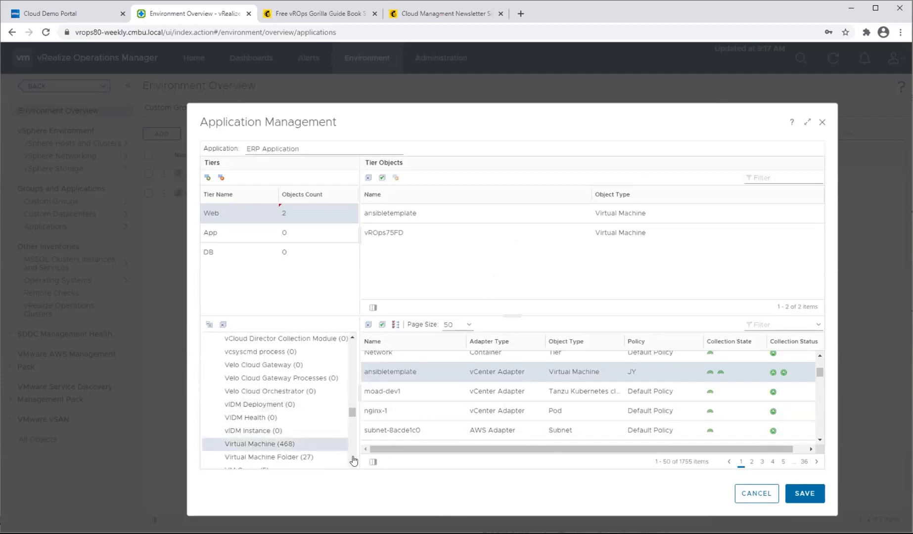
# Add the virtual machines hktkg-11-15-1-control-plane-p255c and rhcoreos to the App tier.
pyautogui.scroll(-3, 642, 399)
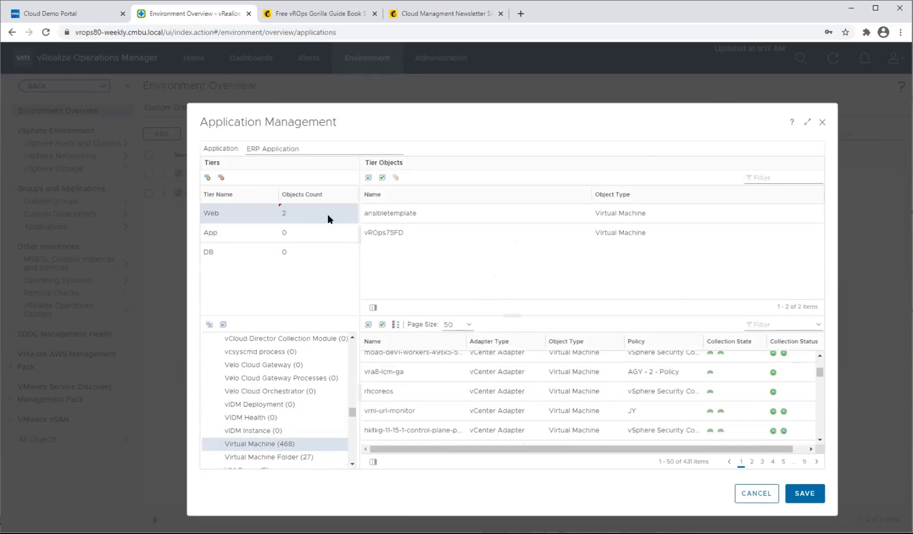
pyautogui.click(237, 233)
pyautogui.moveTo(490, 425); pyautogui.dragTo(554, 256)
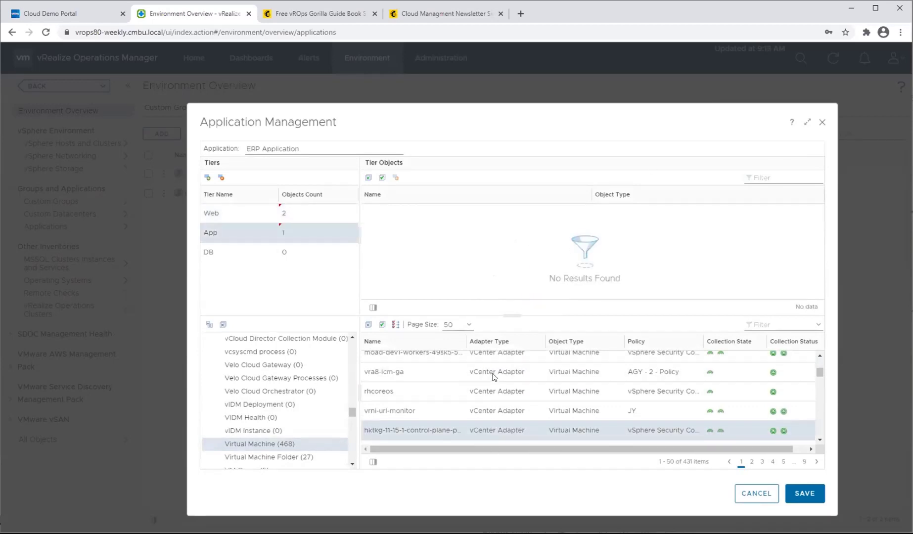
pyautogui.moveTo(461, 393); pyautogui.dragTo(474, 262)
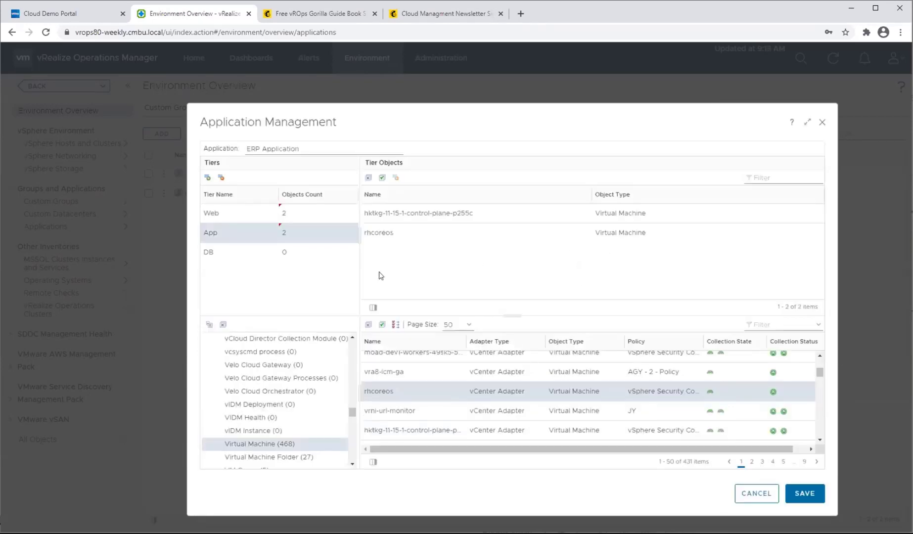
# Add the virtual machine CP-vROpsC-TryvR to the DB tier and save the application.
pyautogui.click(247, 258)
pyautogui.scroll(-3, 494, 382)
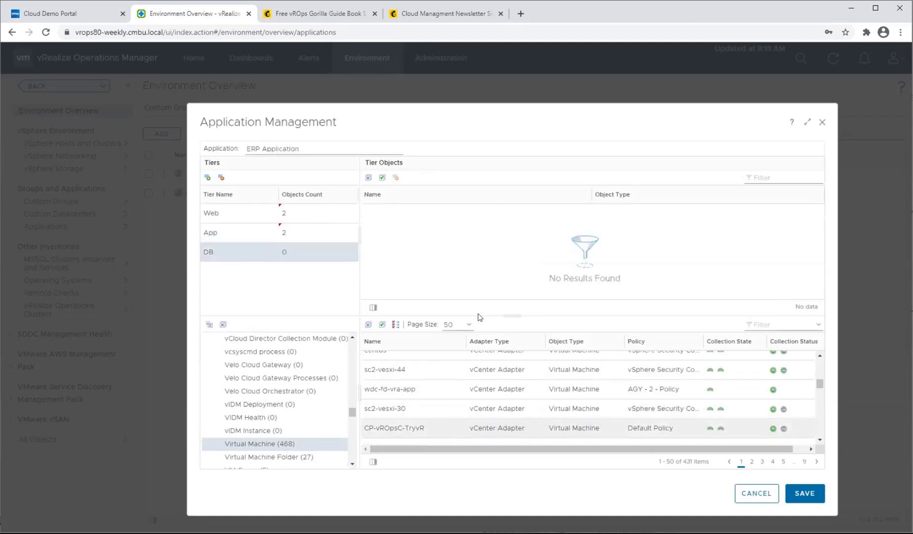
pyautogui.moveTo(478, 317); pyautogui.dragTo(443, 254)
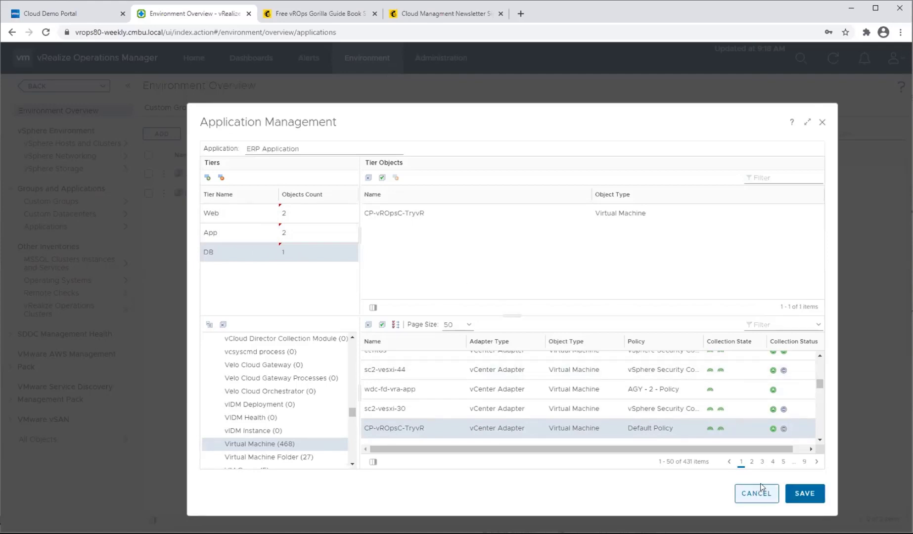
pyautogui.click(797, 494)
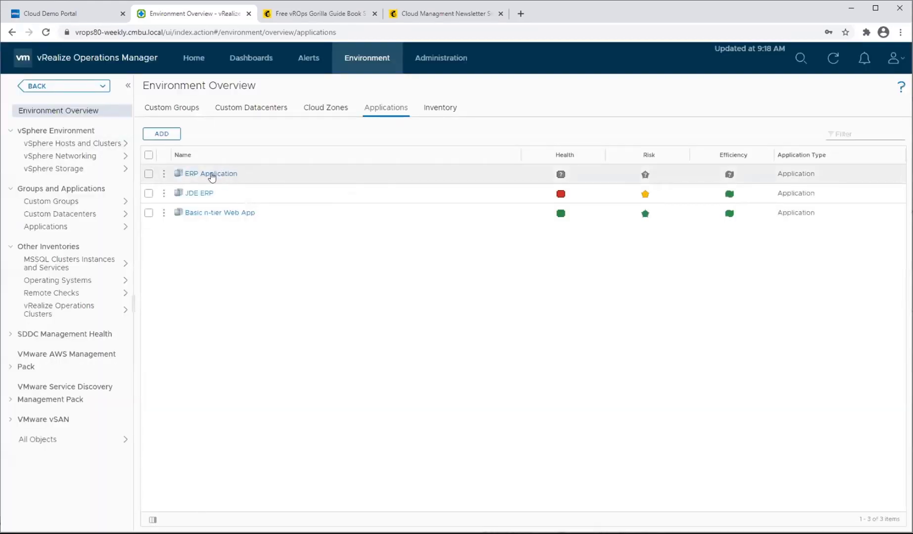
# Open the metrics of ERP Application and enlarge its object relationship view.
pyautogui.click(212, 175)
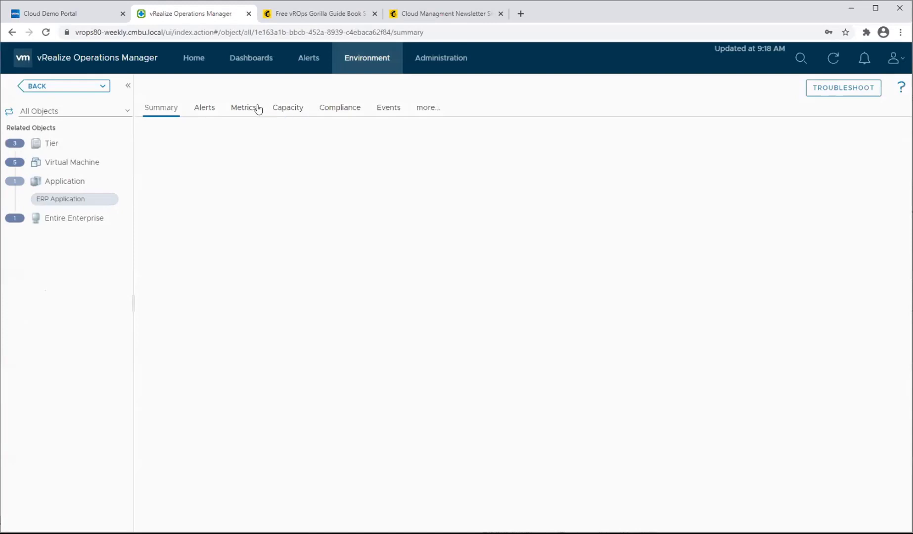
pyautogui.click(239, 113)
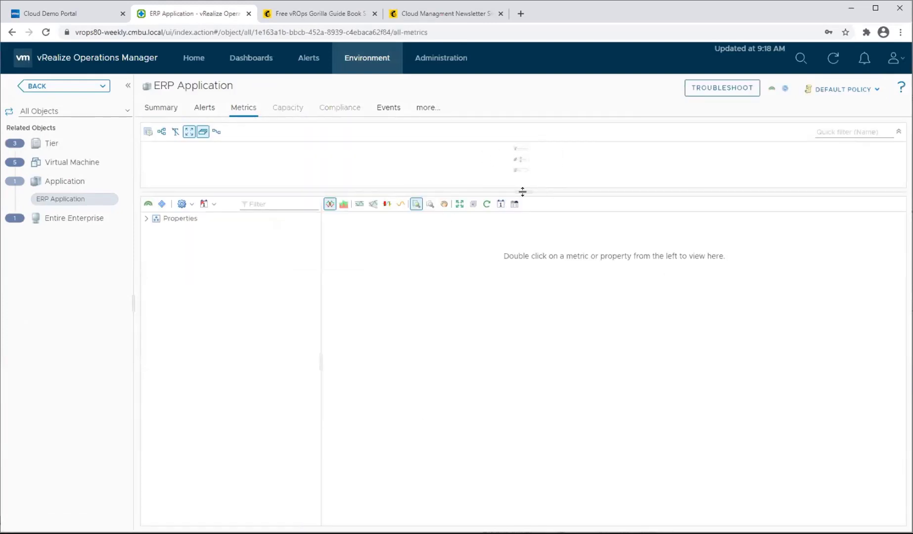
pyautogui.moveTo(522, 192); pyautogui.dragTo(560, 378)
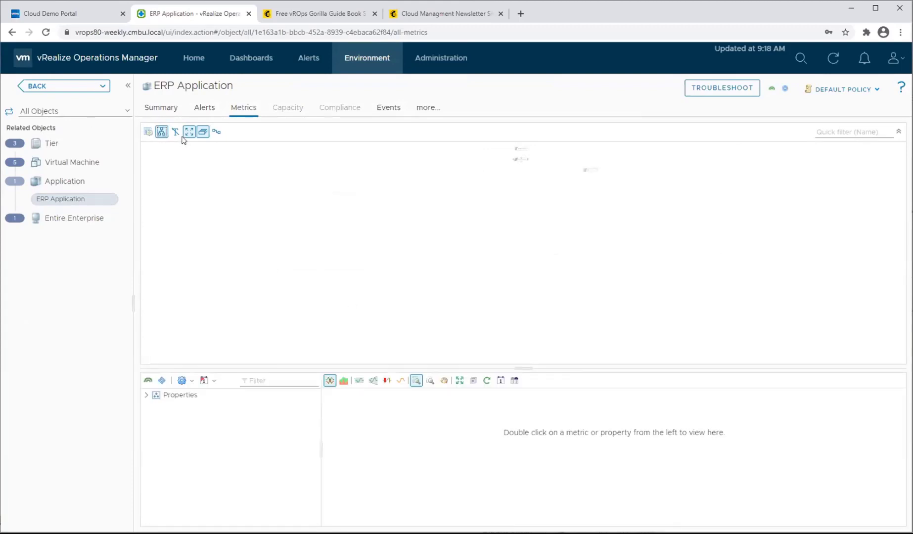
# Expand ERP Application's tiers in the object relationship view and the individual virtual machines under the Web tier.
pyautogui.click(162, 131)
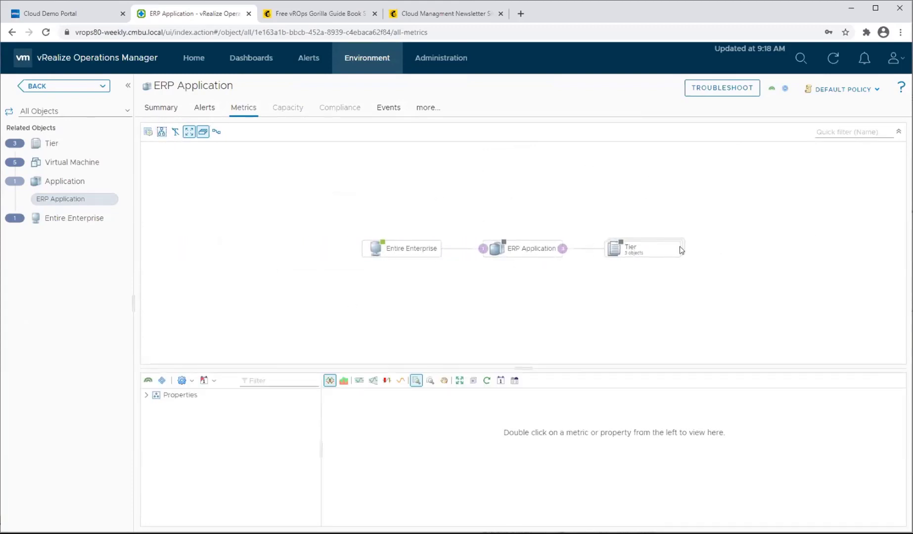
pyautogui.click(654, 251)
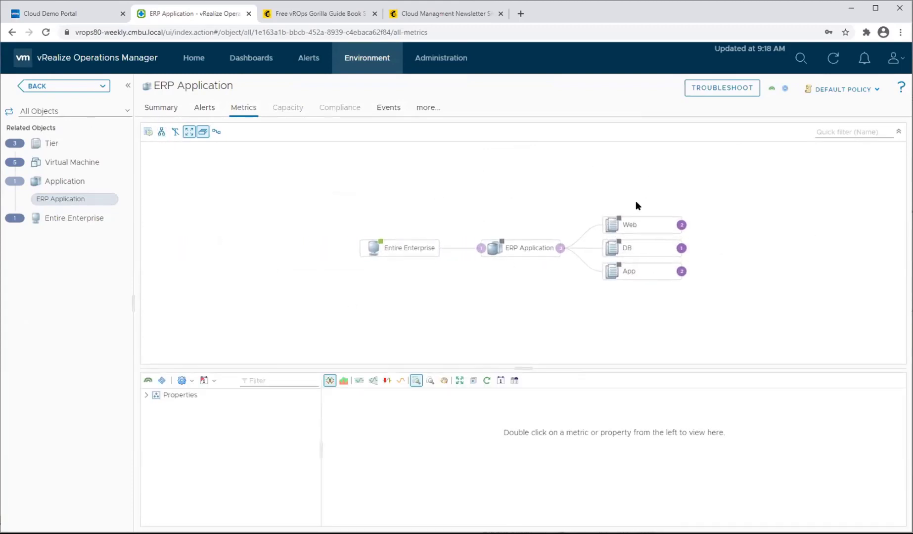
pyautogui.moveTo(722, 241); pyautogui.dragTo(597, 251)
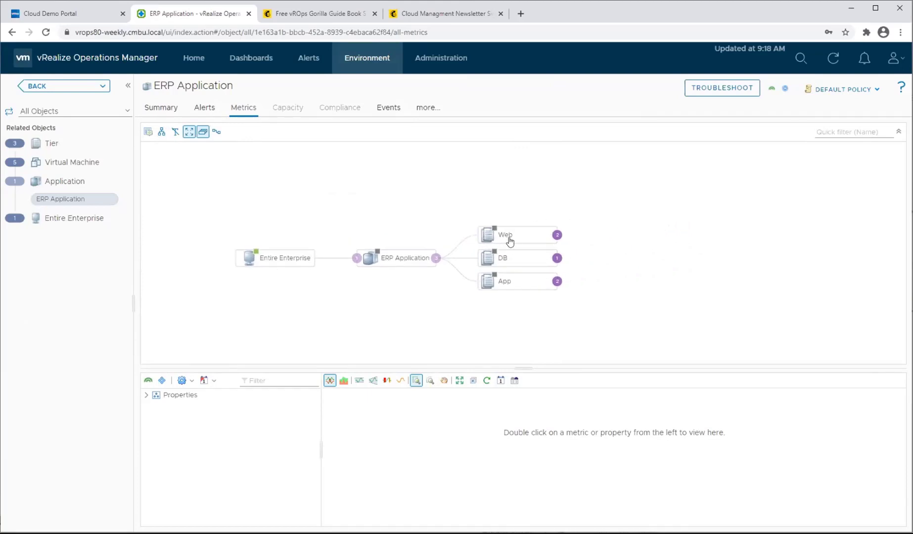
pyautogui.click(556, 234)
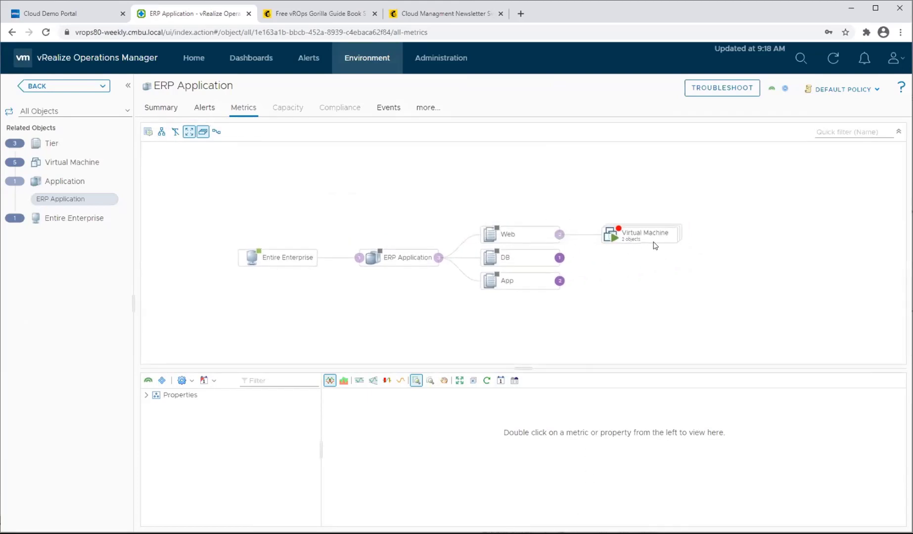
pyautogui.click(732, 230)
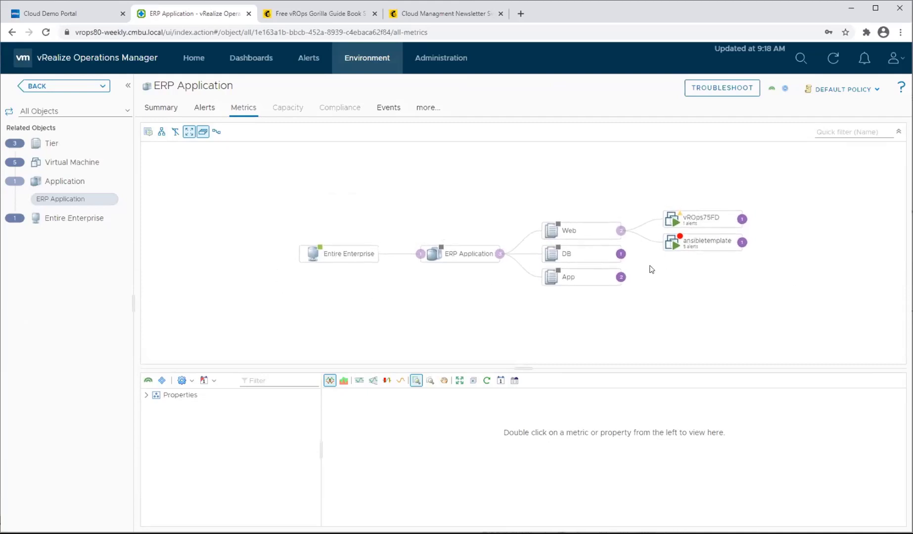
# Expand the DB and App tiers down to their individual virtual machines.
pyautogui.click(620, 253)
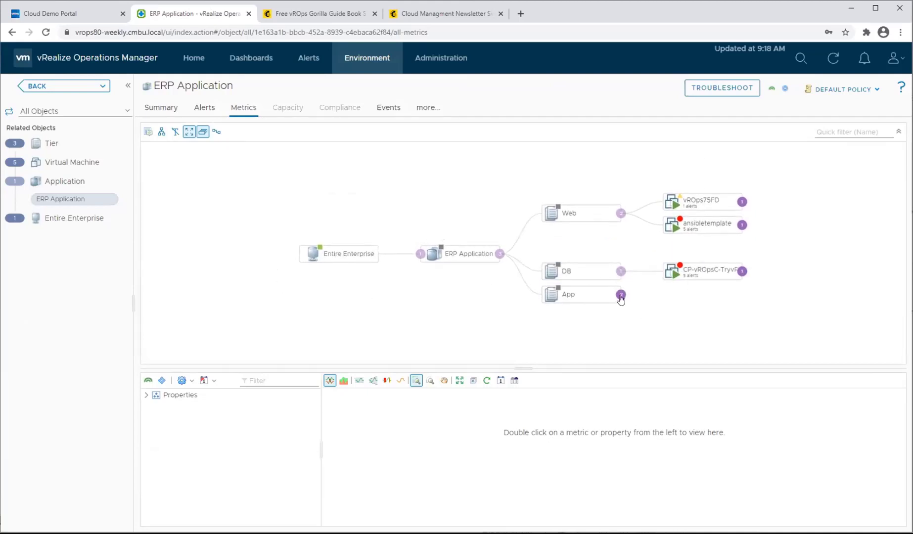
pyautogui.click(620, 295)
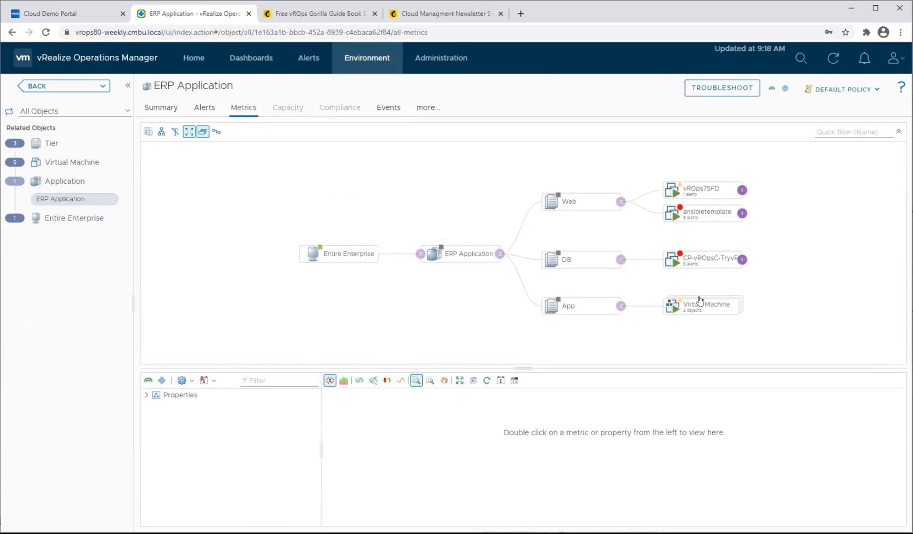
pyautogui.click(699, 300)
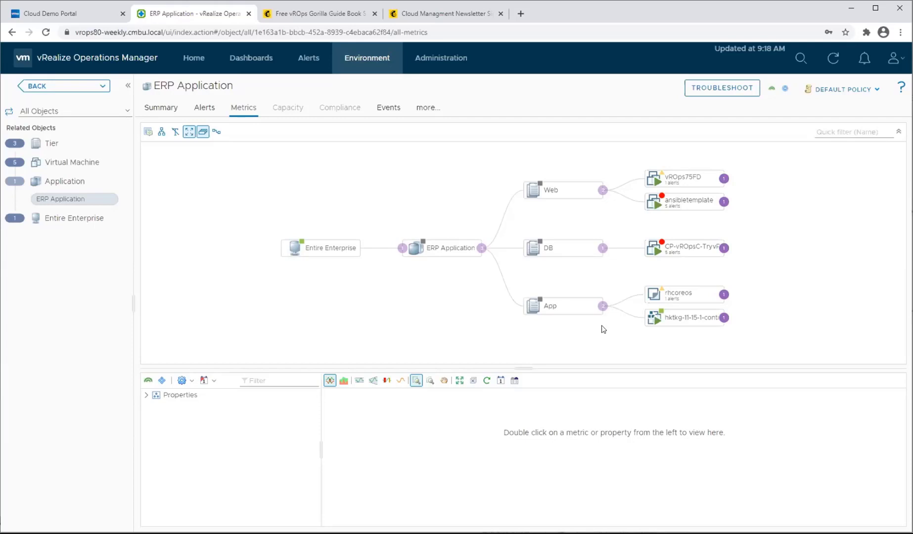
# Create a new dashboard named Webinar Example.
pyautogui.click(265, 67)
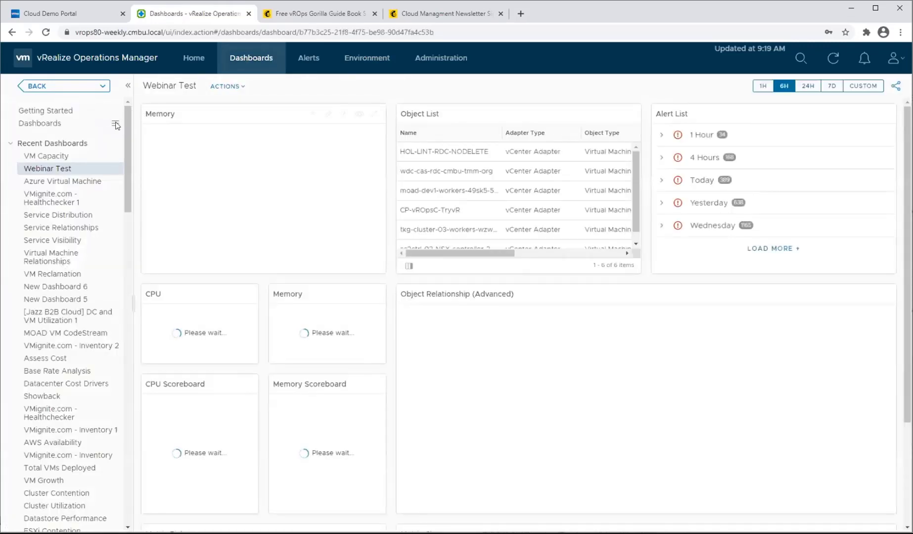
pyautogui.click(115, 124)
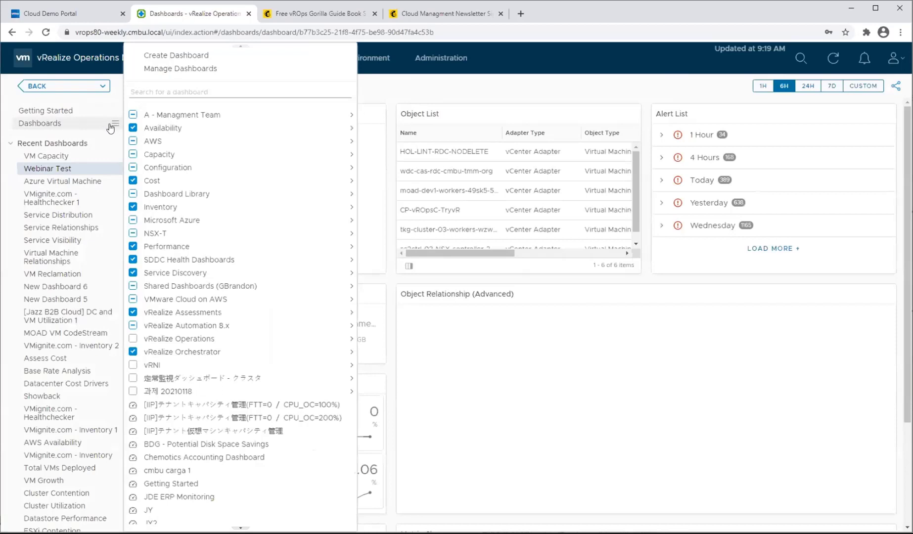
pyautogui.moveTo(119, 126)
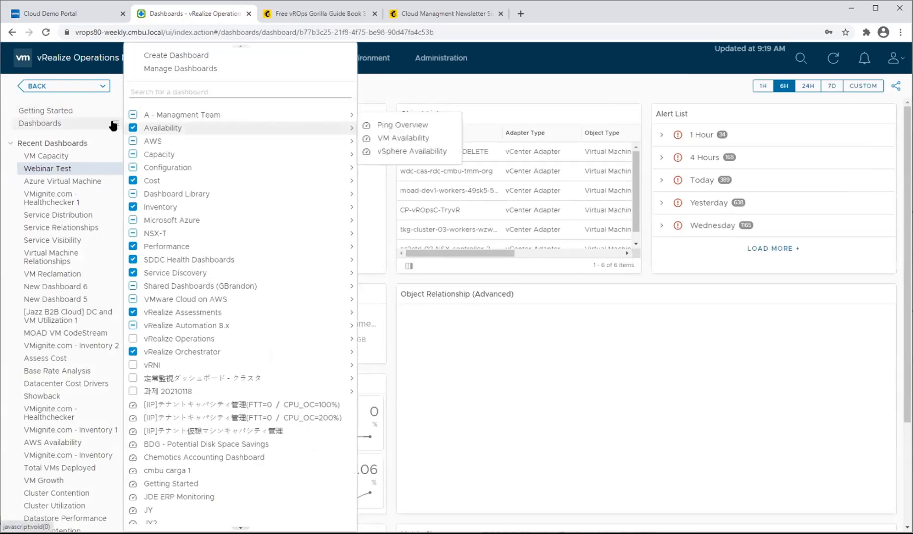
pyautogui.click(176, 55)
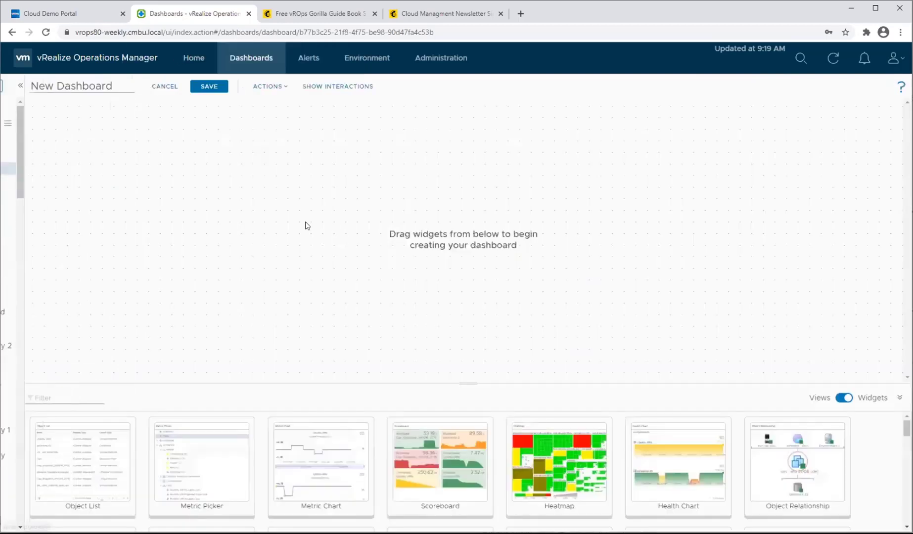
pyautogui.click(92, 87)
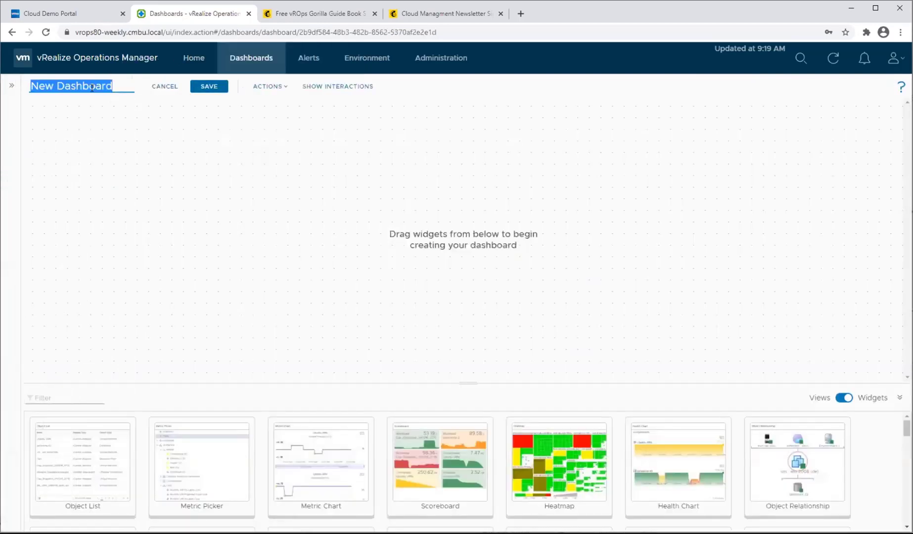
pyautogui.write('Webinar E')
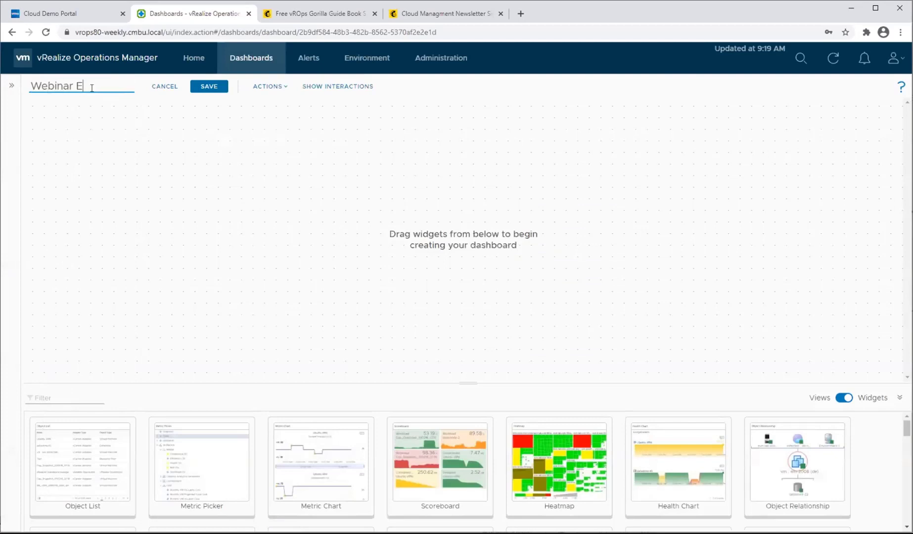
pyautogui.write('xample')
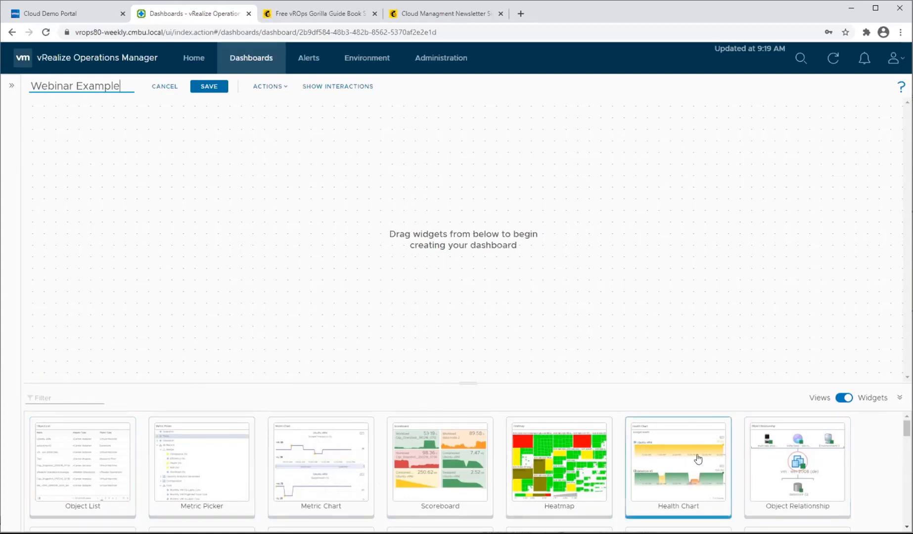
# Add an Object List widget to the empty dashboard and look through its columns.
pyautogui.scroll(-6, 714, 460)
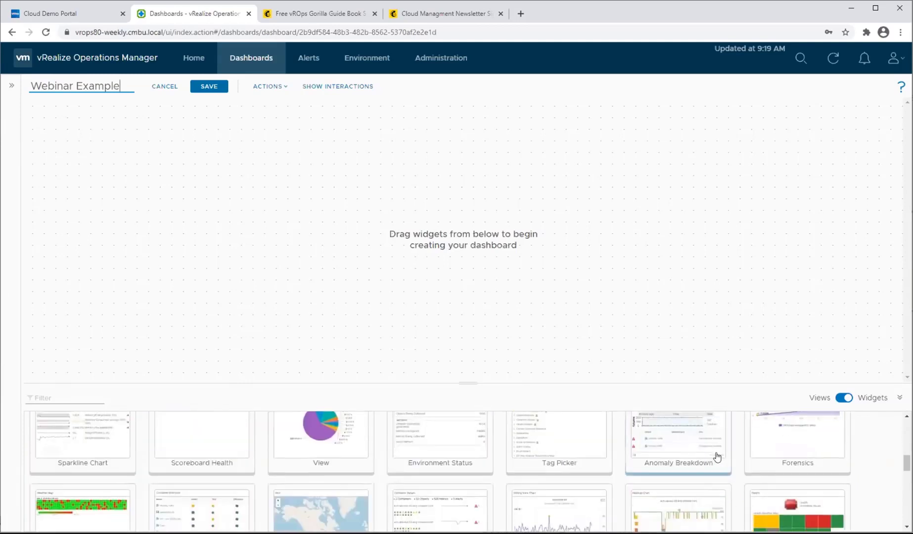
pyautogui.scroll(-5, 717, 457)
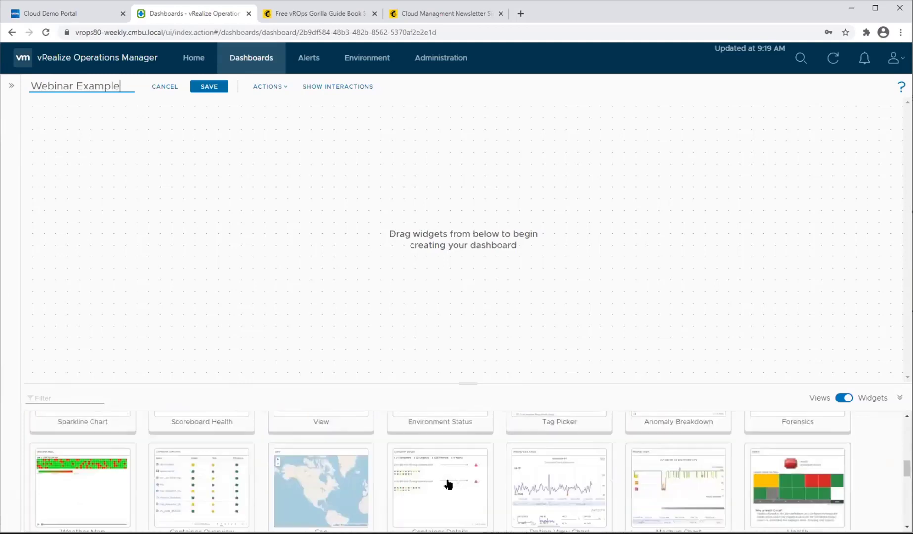
pyautogui.scroll(10, 477, 485)
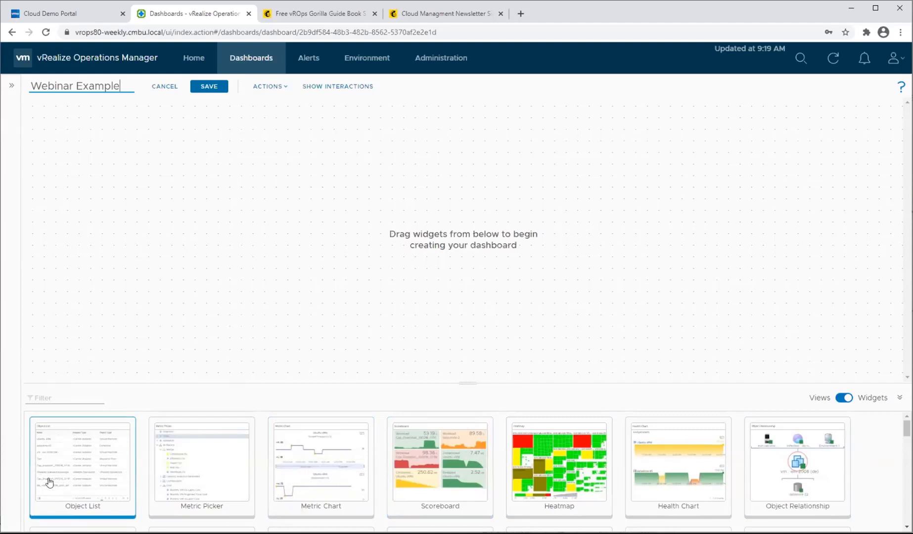
pyautogui.moveTo(84, 493); pyautogui.dragTo(169, 214)
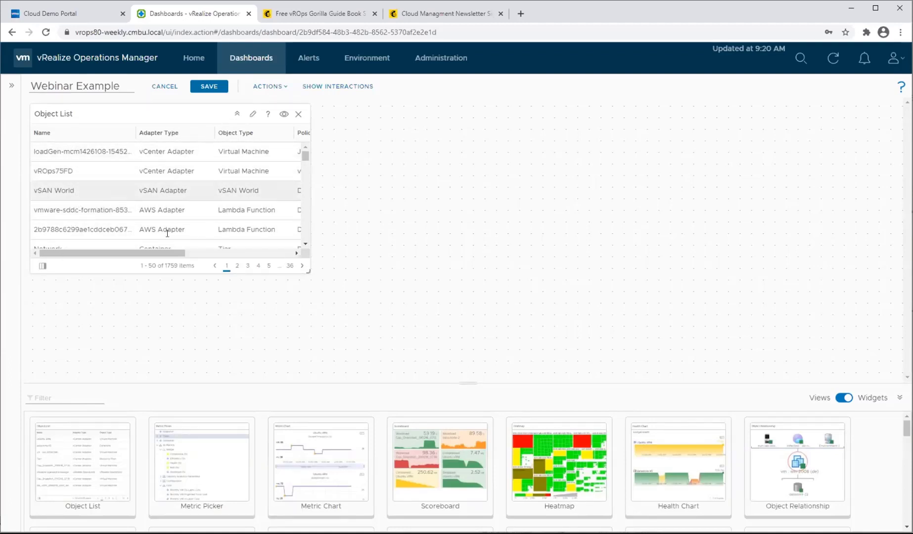
pyautogui.moveTo(174, 253); pyautogui.dragTo(326, 258)
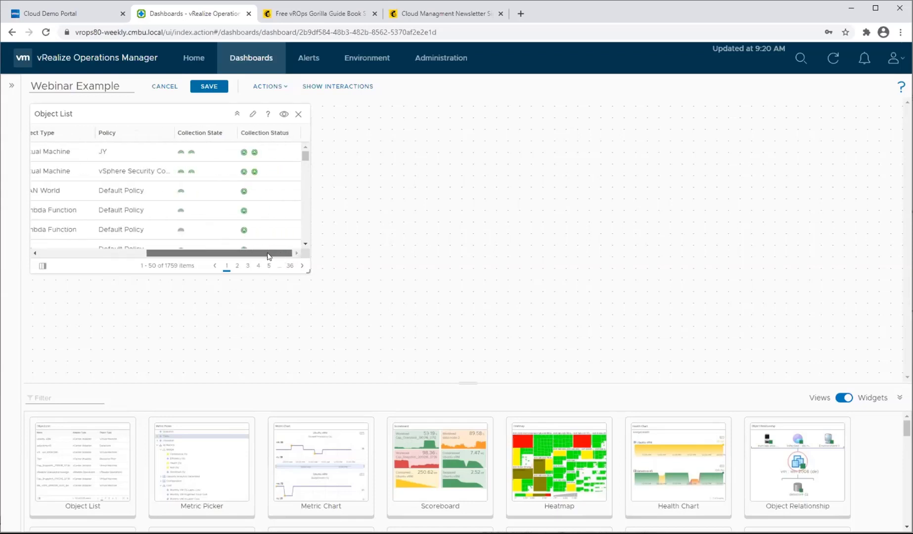
pyautogui.moveTo(268, 256); pyautogui.dragTo(108, 258)
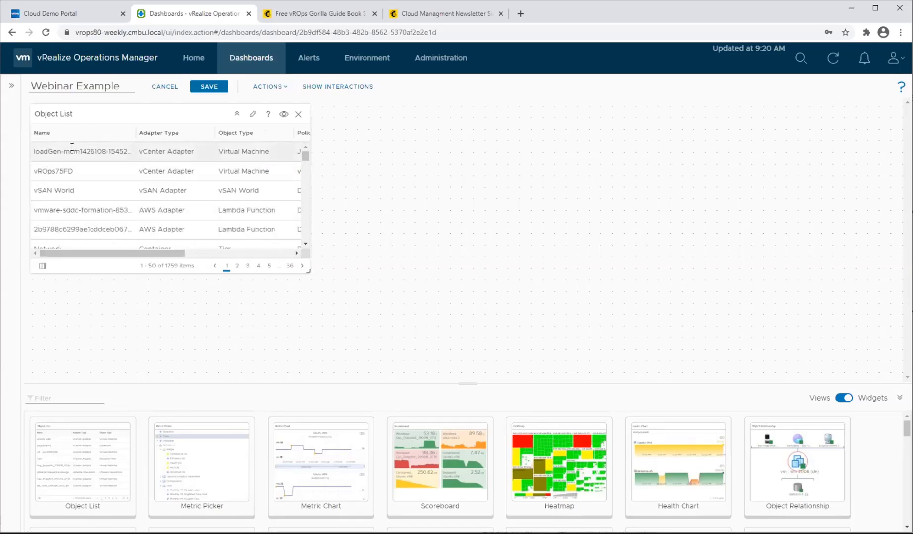
# Open the Object List widget's configuration and title it Select Department or Application.
pyautogui.click(252, 116)
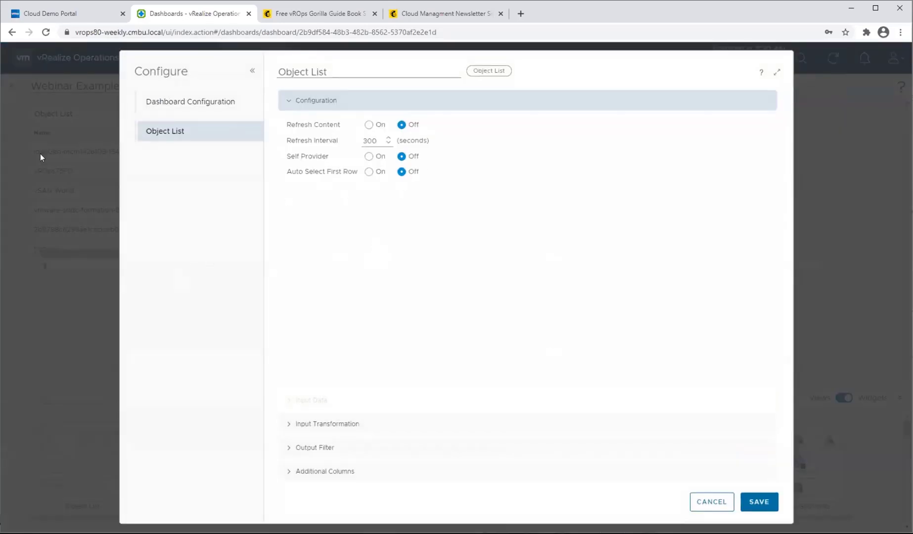
pyautogui.tripleClick(347, 67)
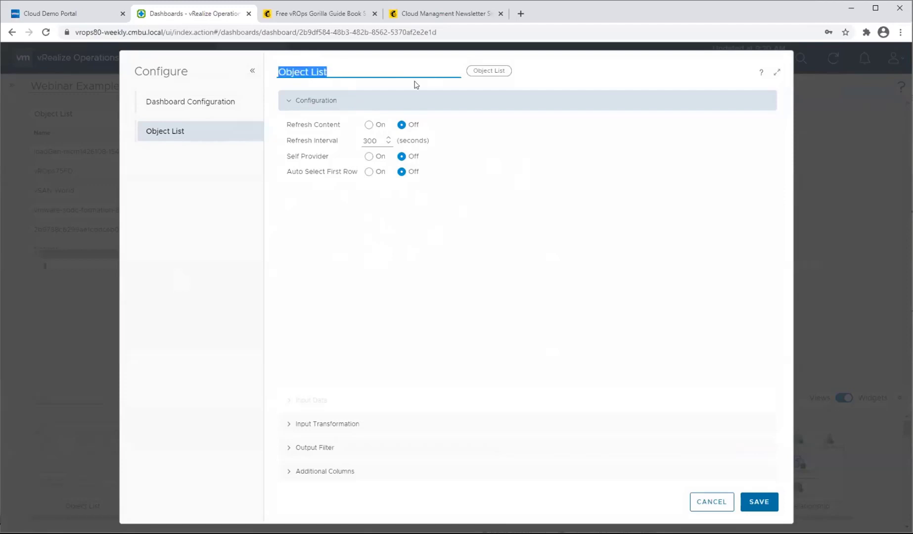
pyautogui.press('BackSpace')
pyautogui.write('Select')
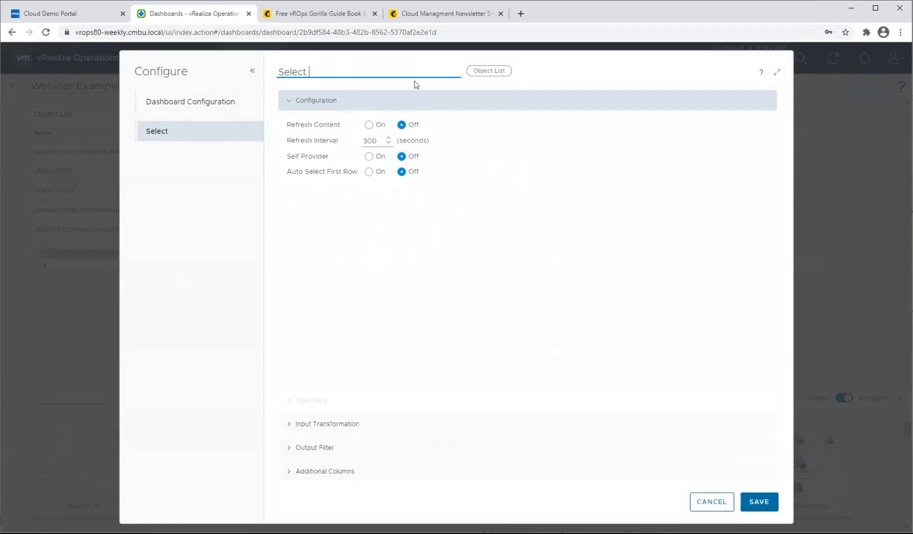
pyautogui.write(' Department of Ap')
pyautogui.press('BackSpace')
pyautogui.press('BackSpace')
pyautogui.press('BackSpace')
pyautogui.press('BackSpace')
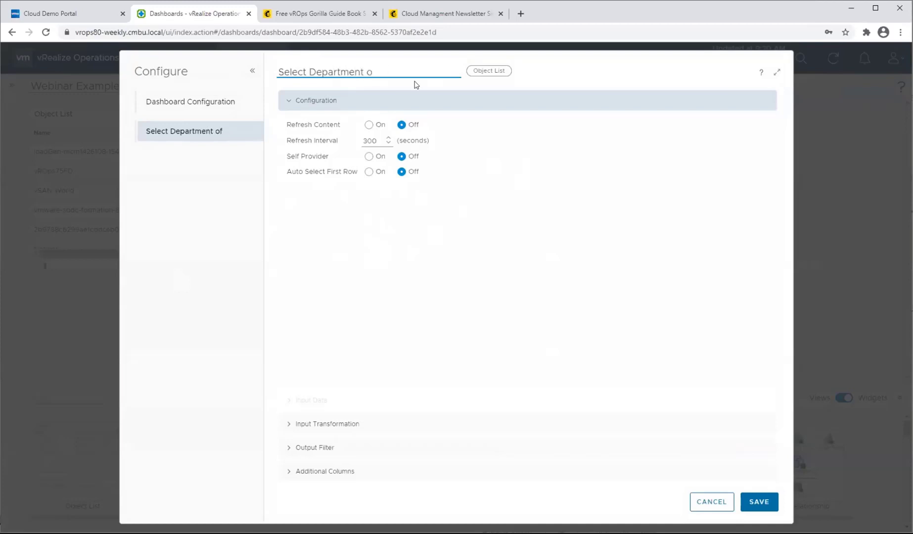
pyautogui.write('r Application')
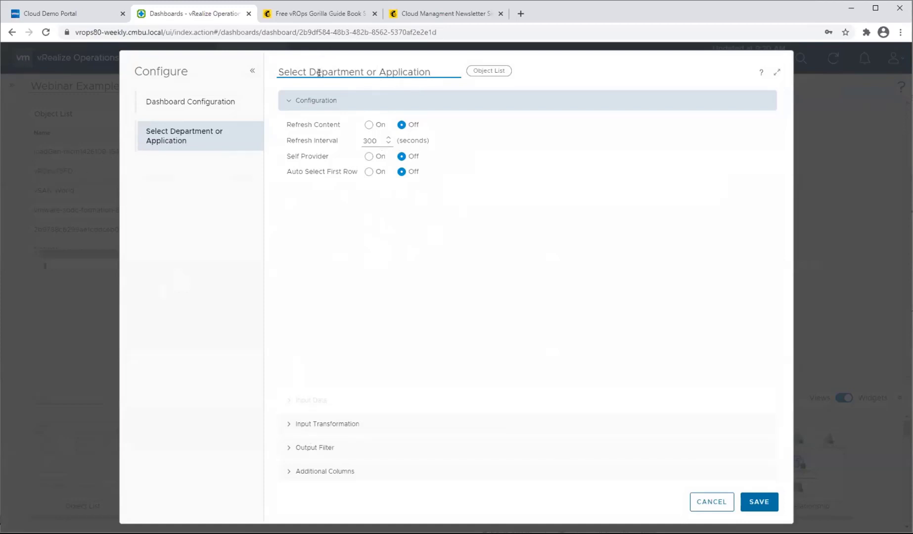
# Set the widget's basic output filter to the Application object type.
pyautogui.click(285, 448)
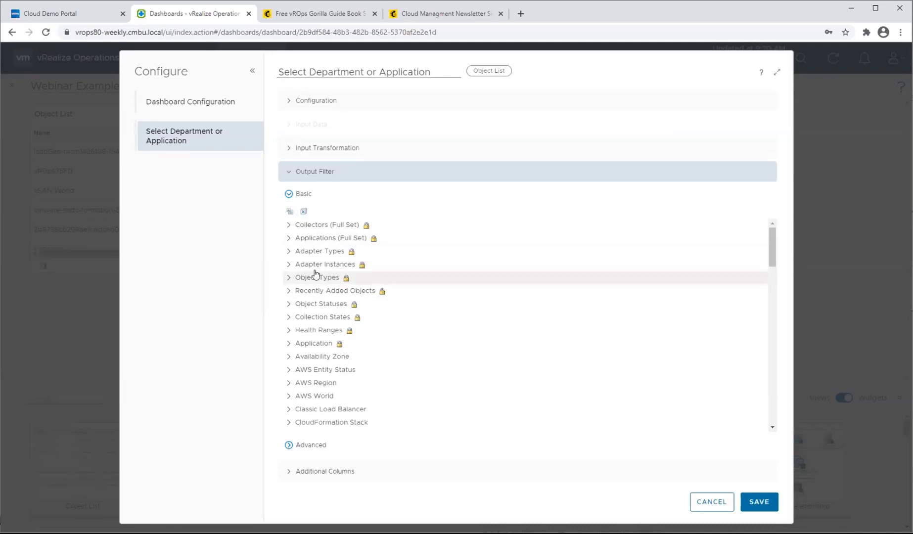
pyautogui.click(286, 279)
pyautogui.scroll(-3, 387, 306)
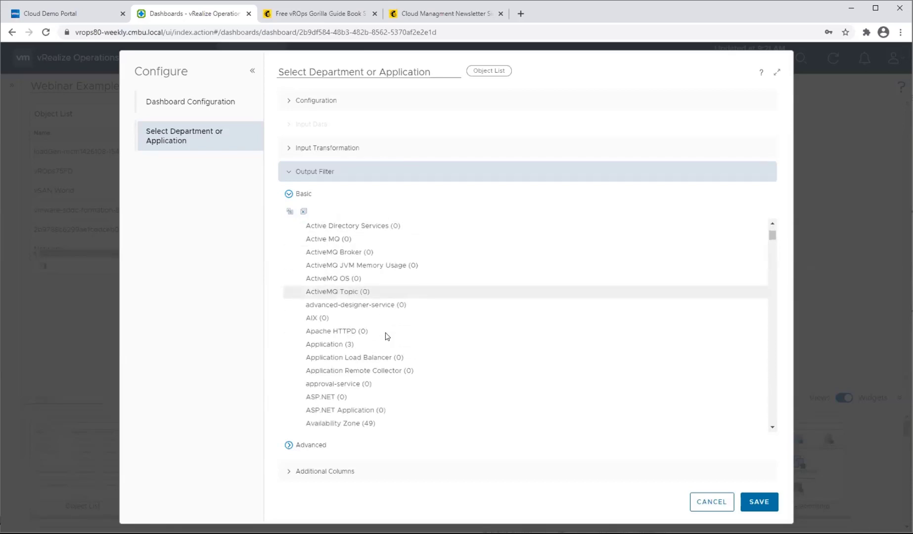
pyautogui.scroll(-1, 387, 336)
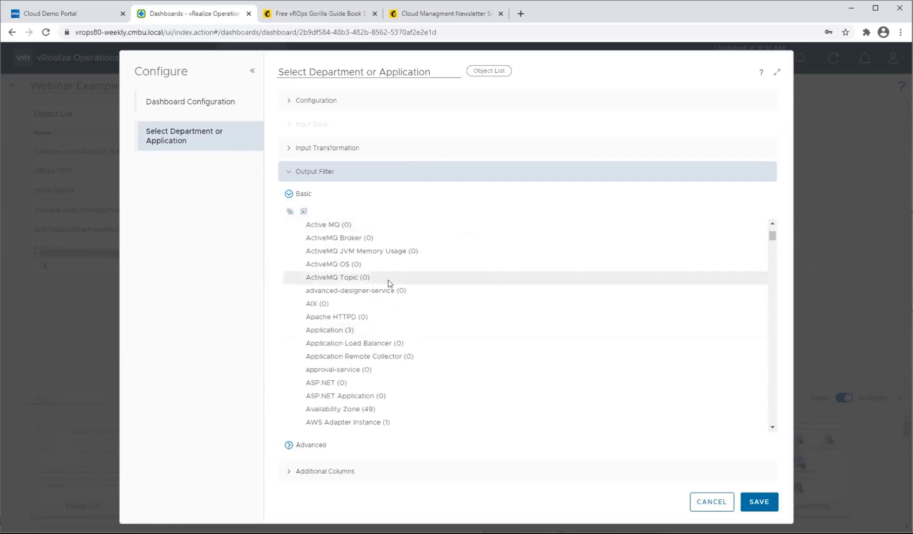
pyautogui.click(366, 330)
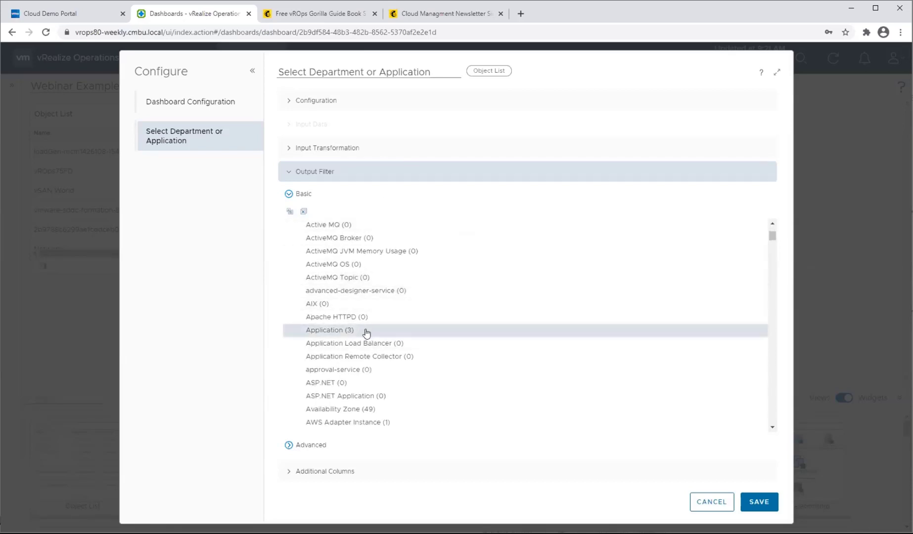
# Add the Department object type to the output filter and check the selected object types.
pyautogui.scroll(-8, 365, 330)
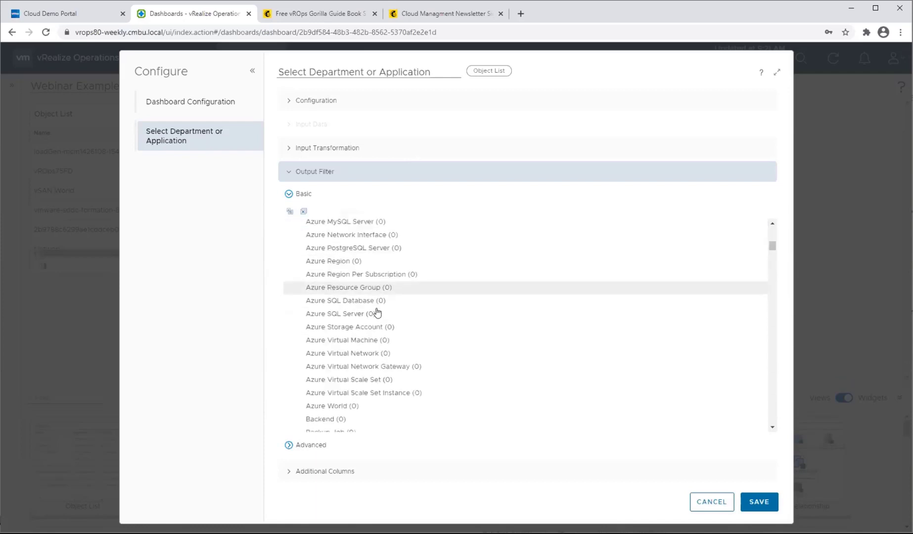
pyautogui.scroll(-10, 377, 313)
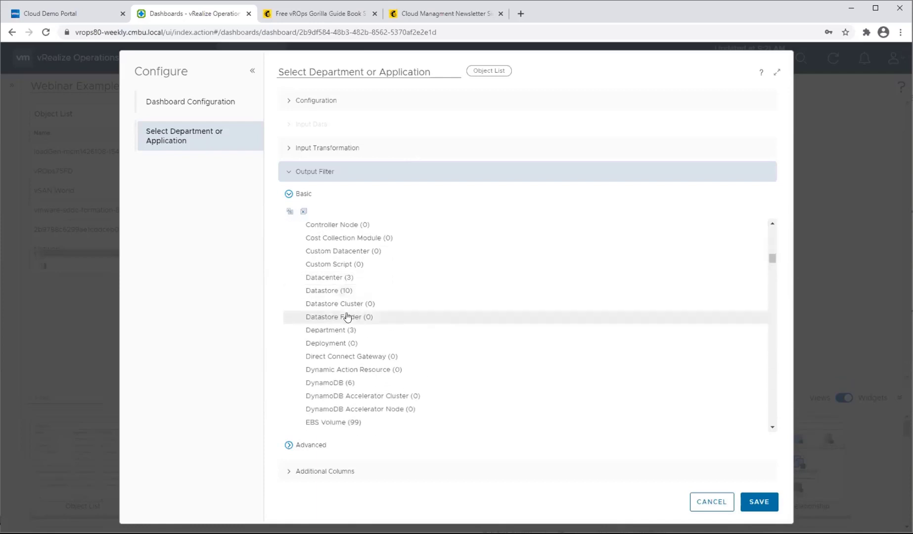
pyautogui.click(348, 330)
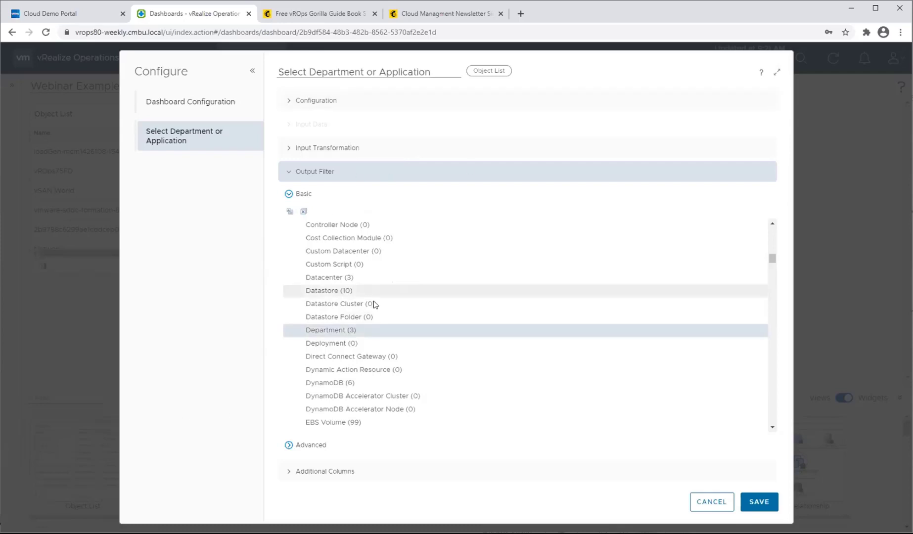
pyautogui.scroll(3, 388, 398)
pyautogui.scroll(5, 388, 398)
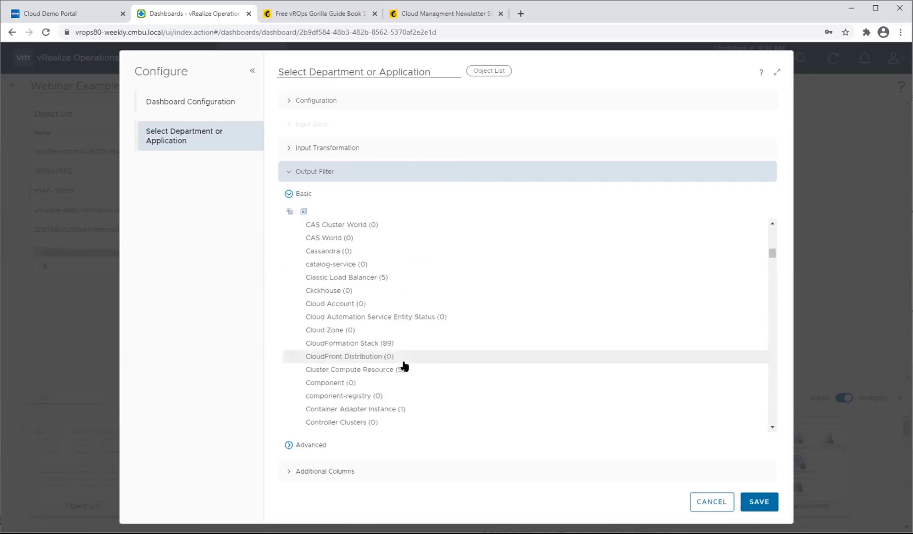
pyautogui.scroll(10, 412, 338)
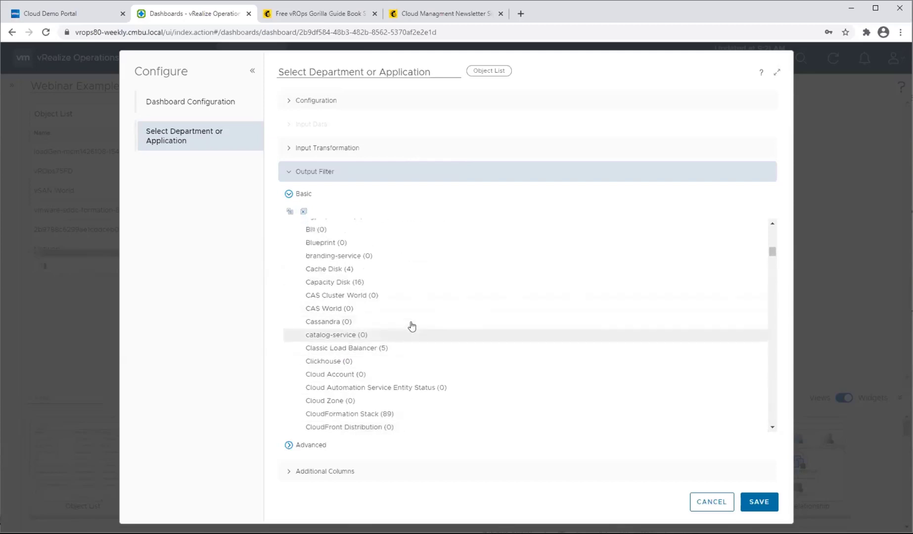
# Check the Application and Department selections in the basic output filter and save the widget configuration.
pyautogui.scroll(6, 410, 350)
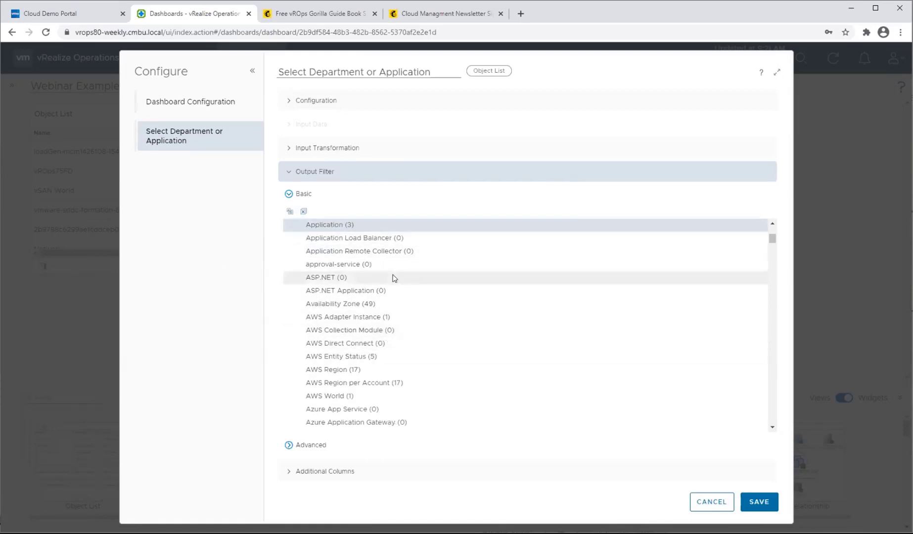
pyautogui.scroll(-3, 403, 297)
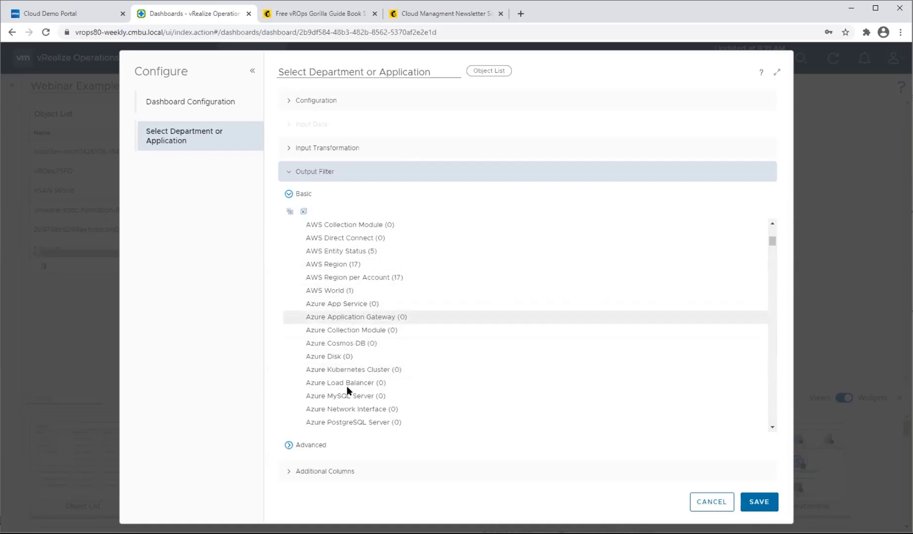
pyautogui.scroll(-10, 546, 334)
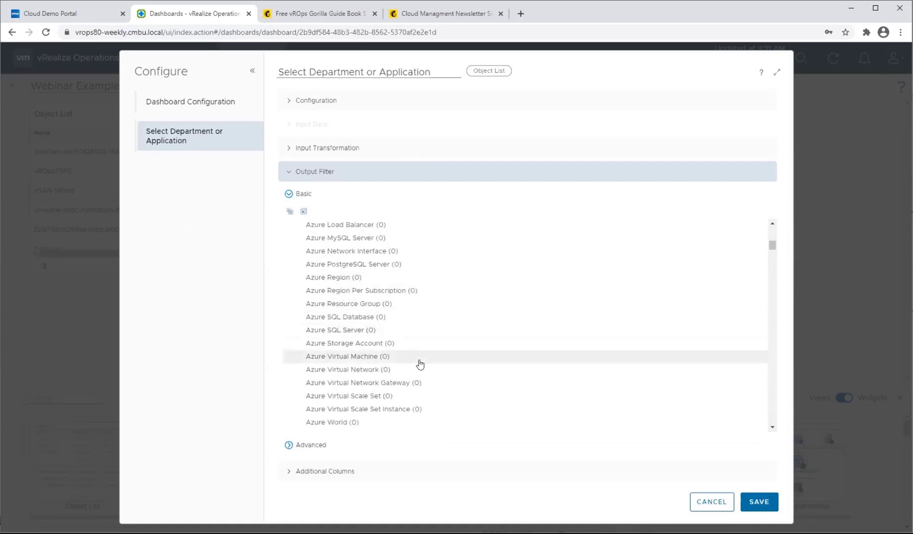
pyautogui.scroll(-8, 367, 346)
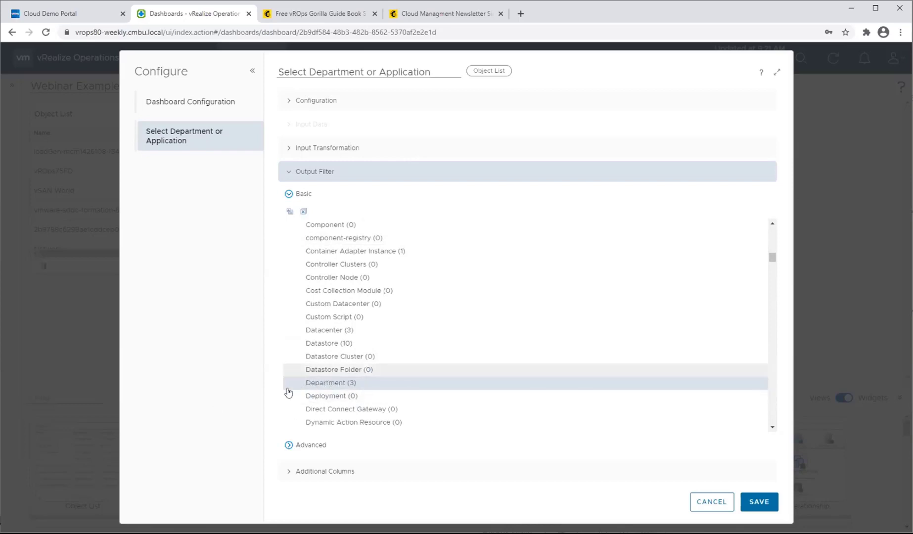
pyautogui.click(759, 501)
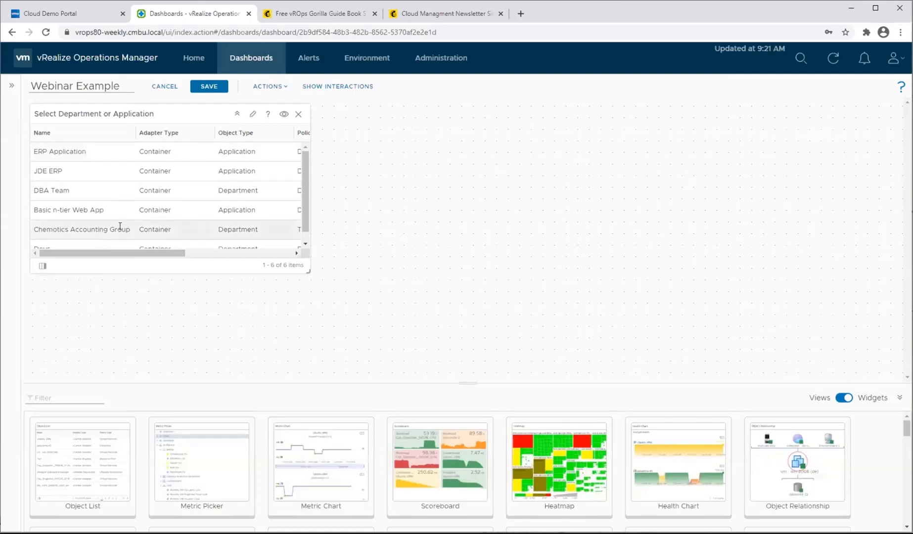
# Look through the departments and applications listed in the widget and select DBA Team.
pyautogui.scroll(-2, 138, 210)
pyautogui.scroll(2, 89, 211)
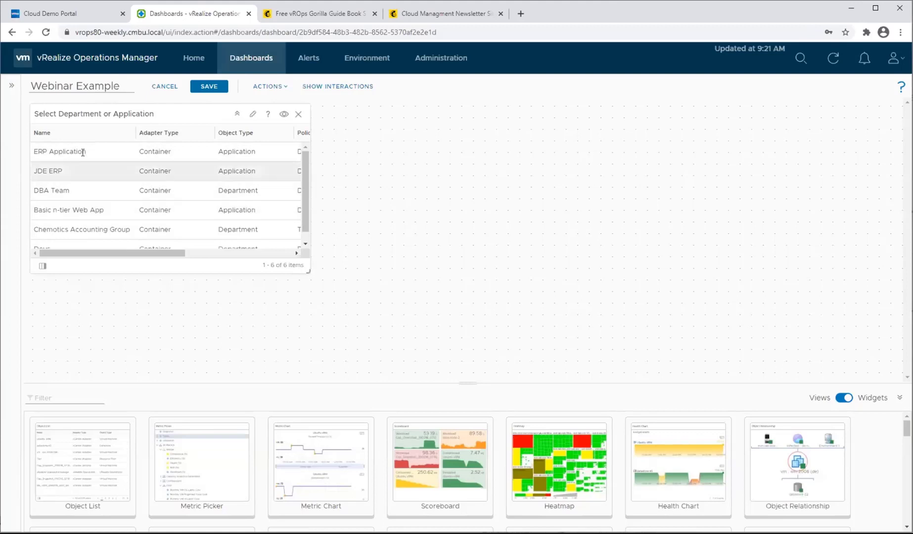
pyautogui.scroll(-1, 96, 173)
pyautogui.click(72, 179)
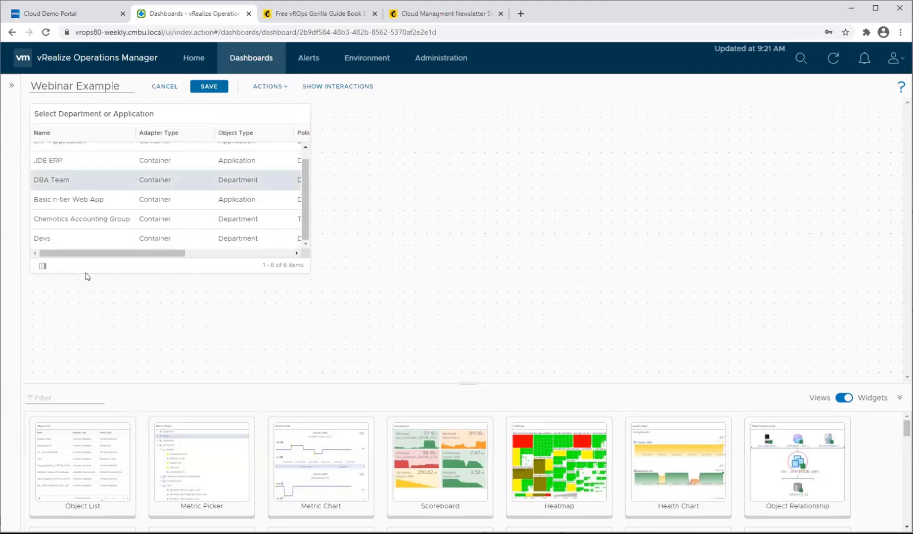
pyautogui.scroll(1, 91, 230)
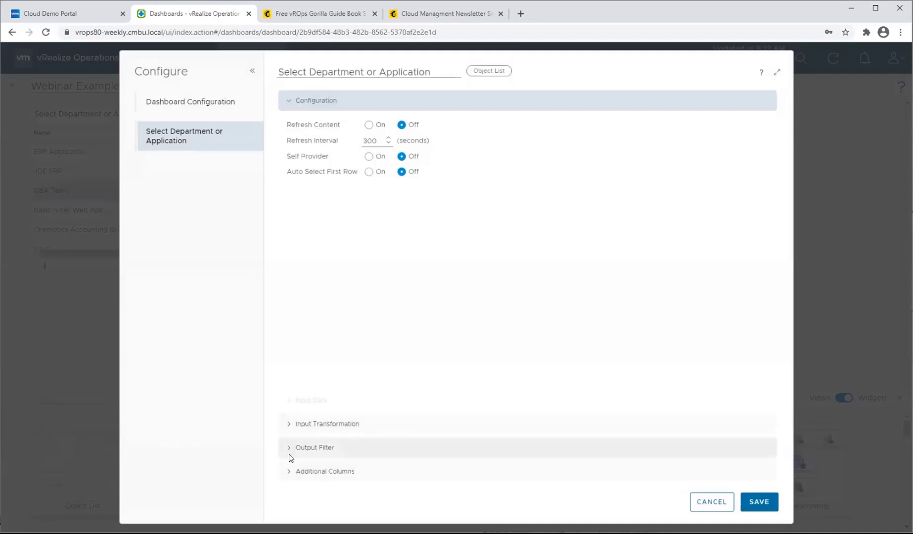
# Open the widget's advanced output filter and set the criteria set's object type to Department.
pyautogui.click(291, 449)
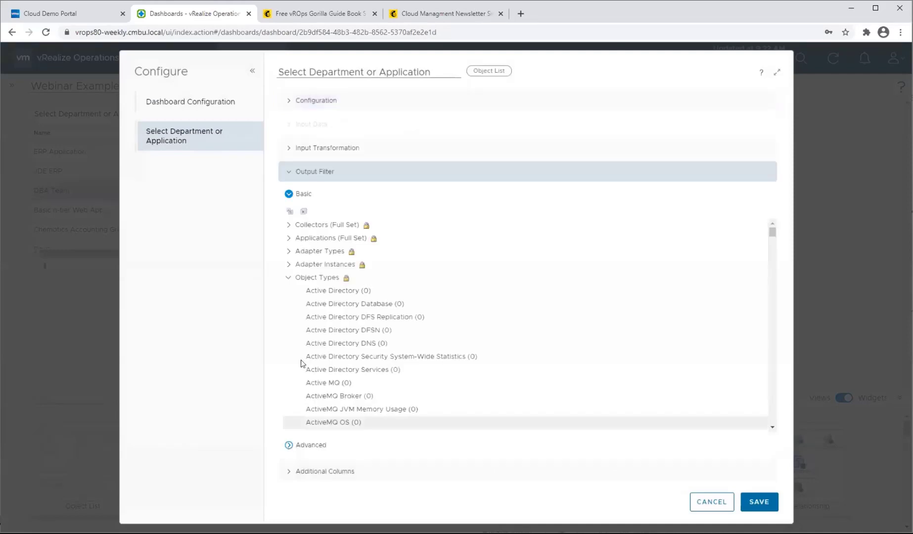
pyautogui.click(289, 194)
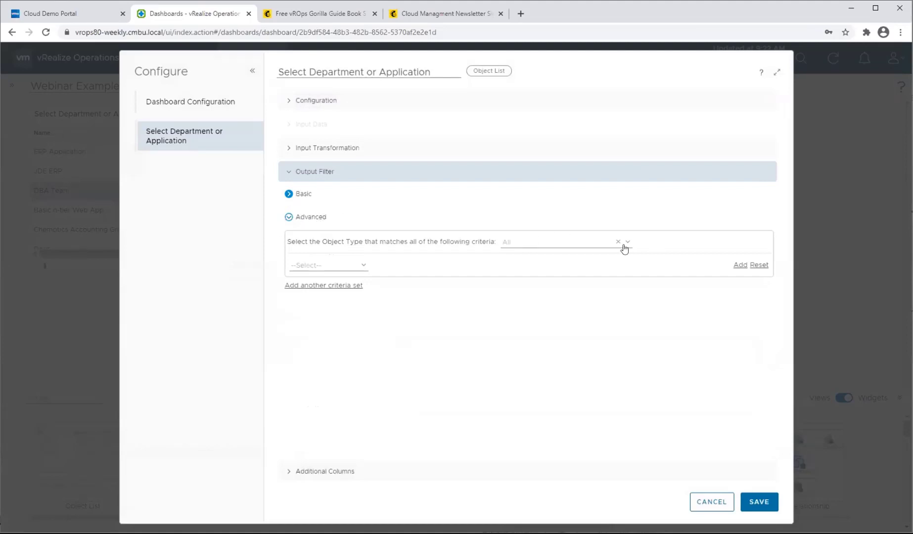
pyautogui.click(530, 242)
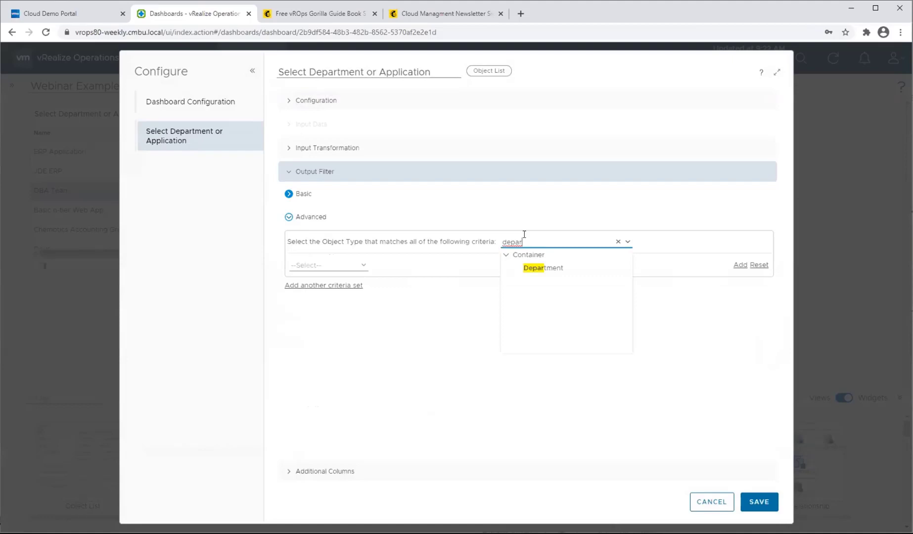
pyautogui.click(563, 267)
# Restrict the Department criteria to objects whose object name contains DBA.
pyautogui.click(365, 266)
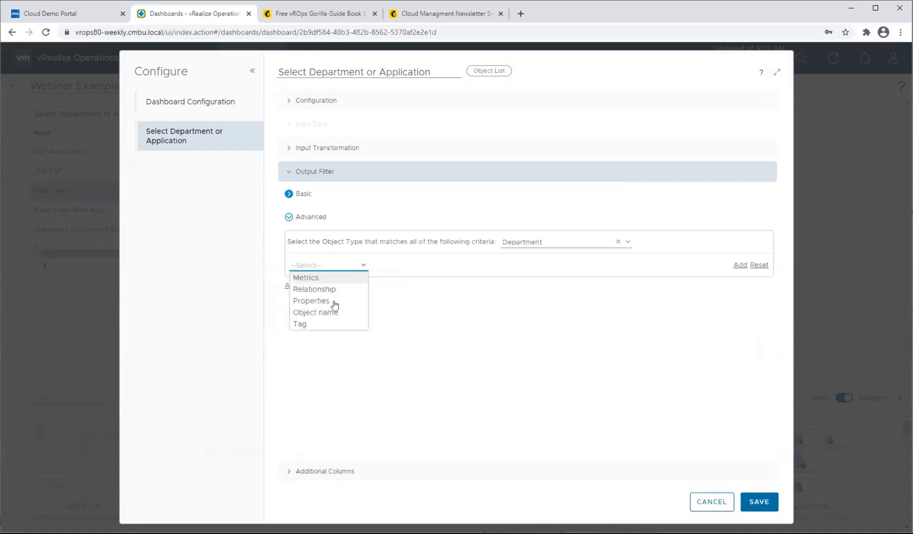
pyautogui.click(328, 314)
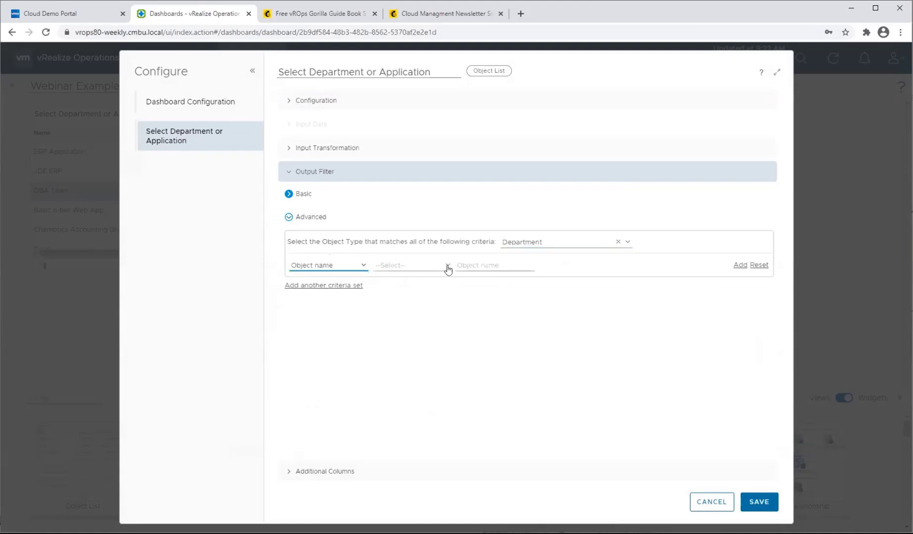
pyautogui.click(446, 266)
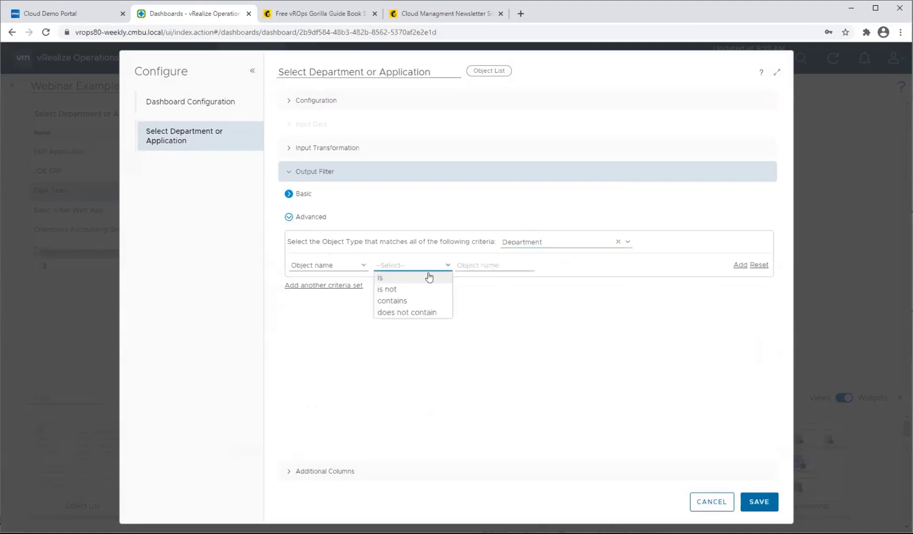
pyautogui.click(405, 302)
pyautogui.click(527, 263)
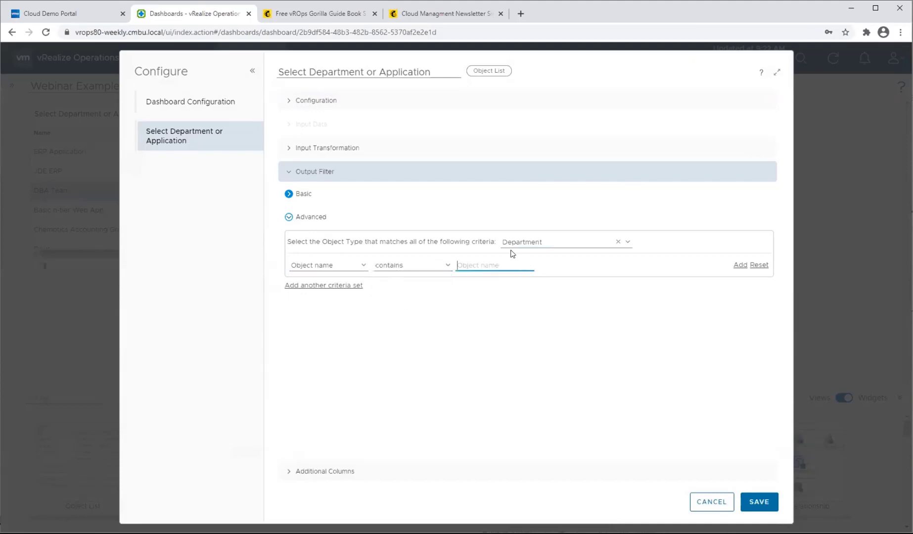
pyautogui.write('DBA')
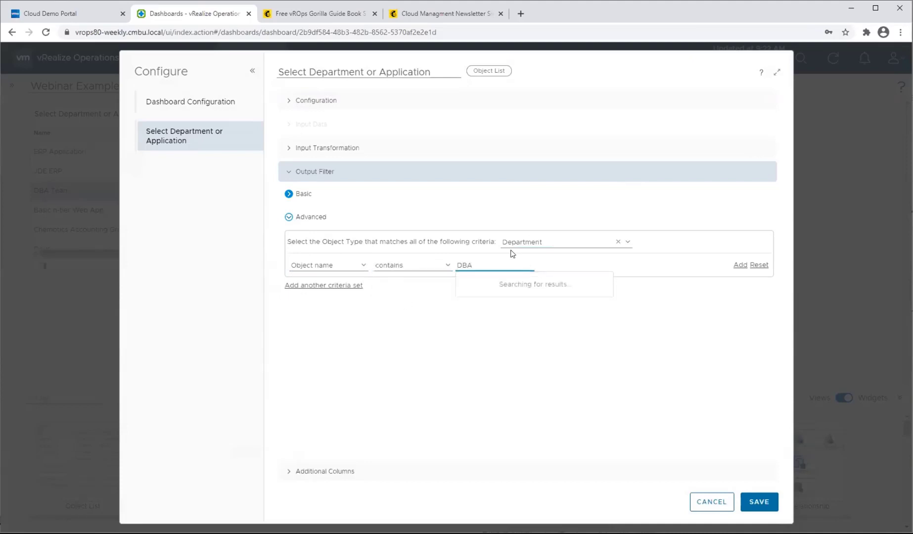
pyautogui.click(332, 332)
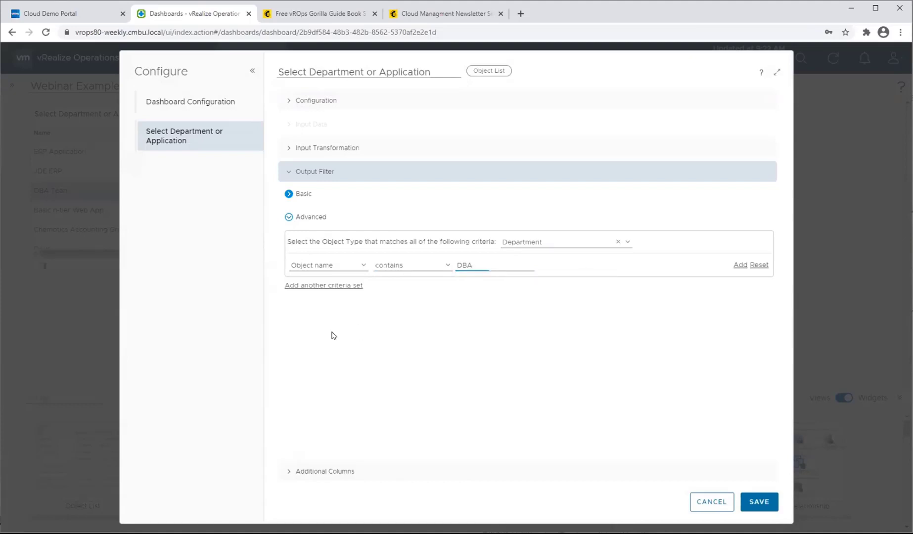
# Add a second criteria set to the advanced filter with the Container object type Application.
pyautogui.click(329, 286)
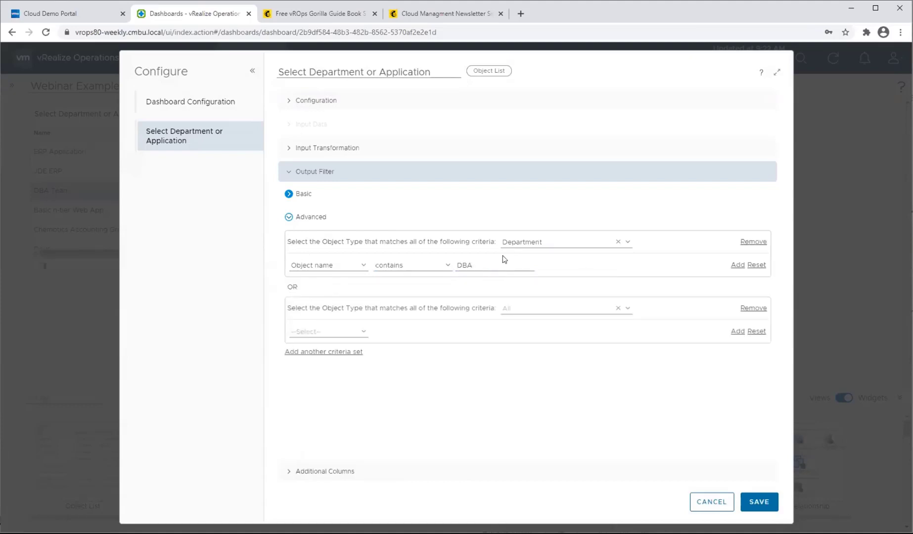
pyautogui.click(581, 306)
pyautogui.write('appl')
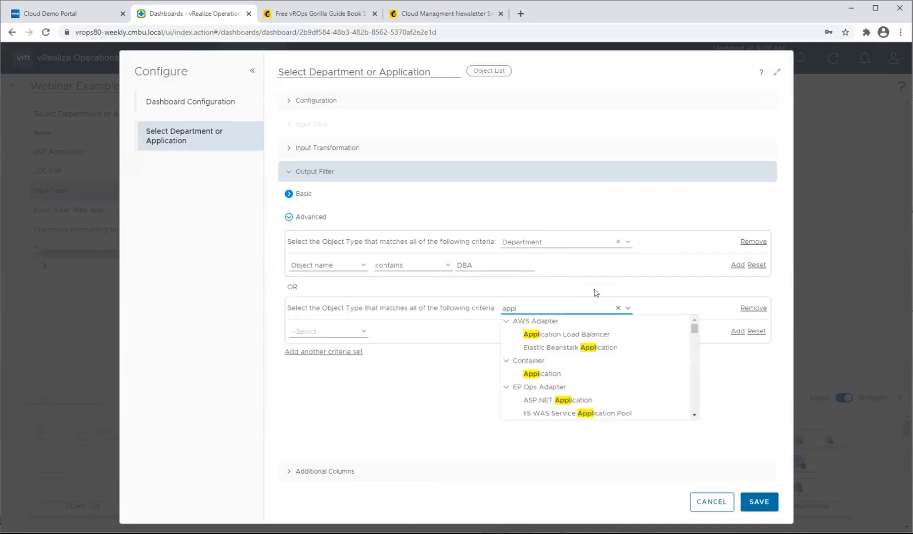
pyautogui.click(533, 378)
# Restrict the Application criteria to the object whose object name is ERP Application.
pyautogui.click(341, 330)
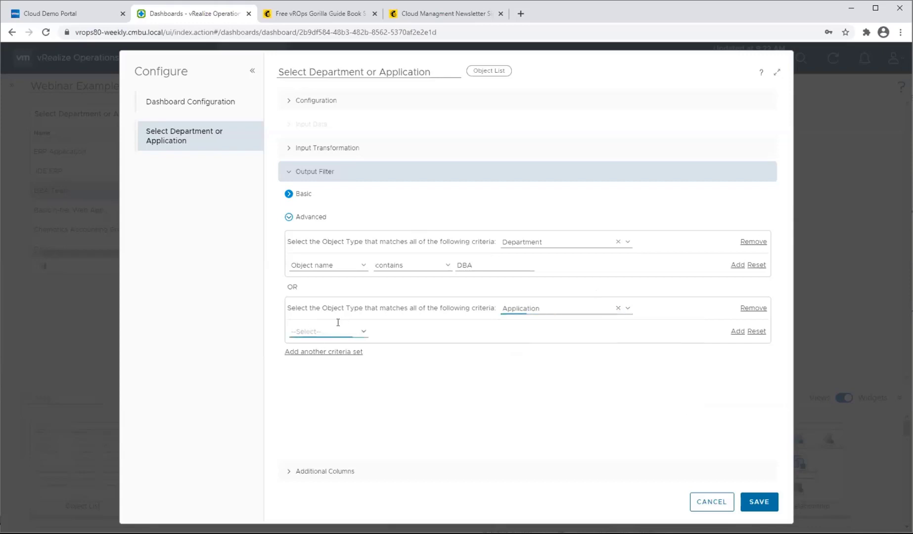
pyautogui.click(332, 378)
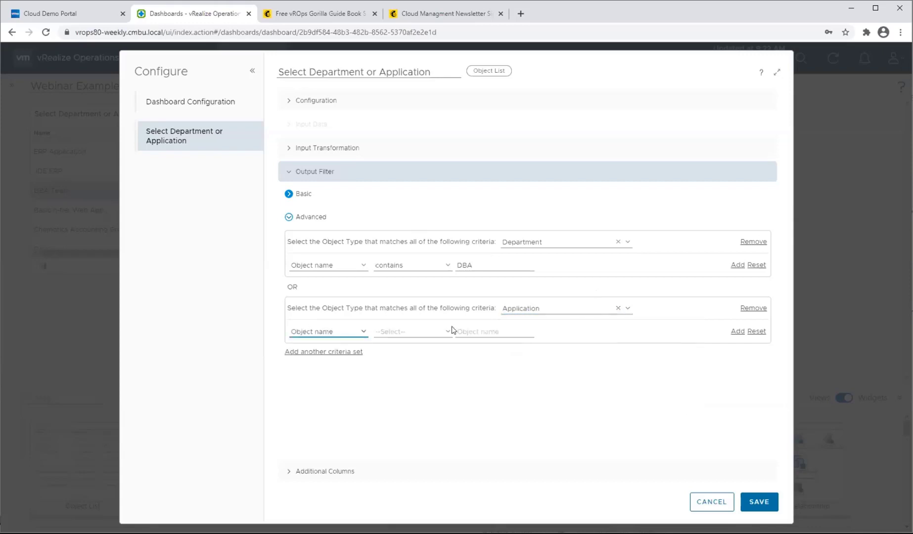
pyautogui.click(443, 332)
pyautogui.click(380, 344)
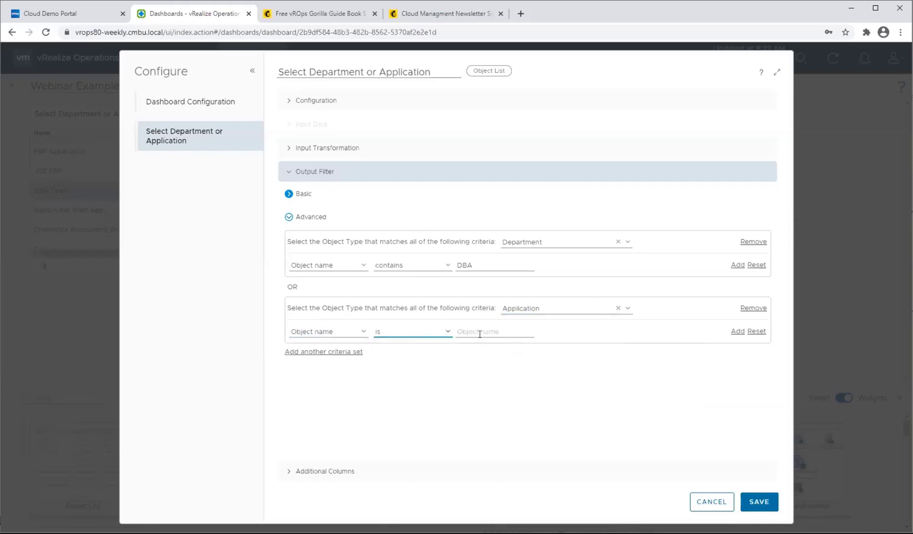
pyautogui.click(477, 332)
pyautogui.write('erp ap')
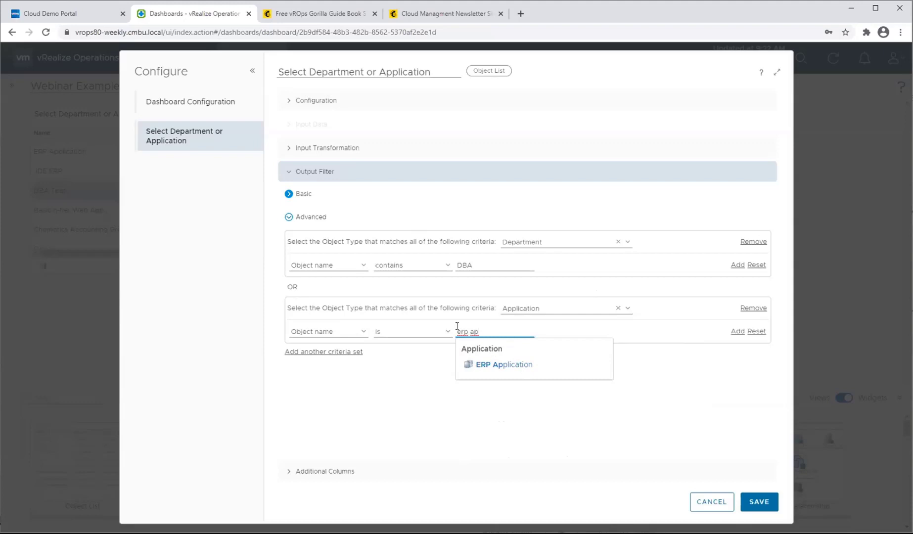
pyautogui.click(498, 366)
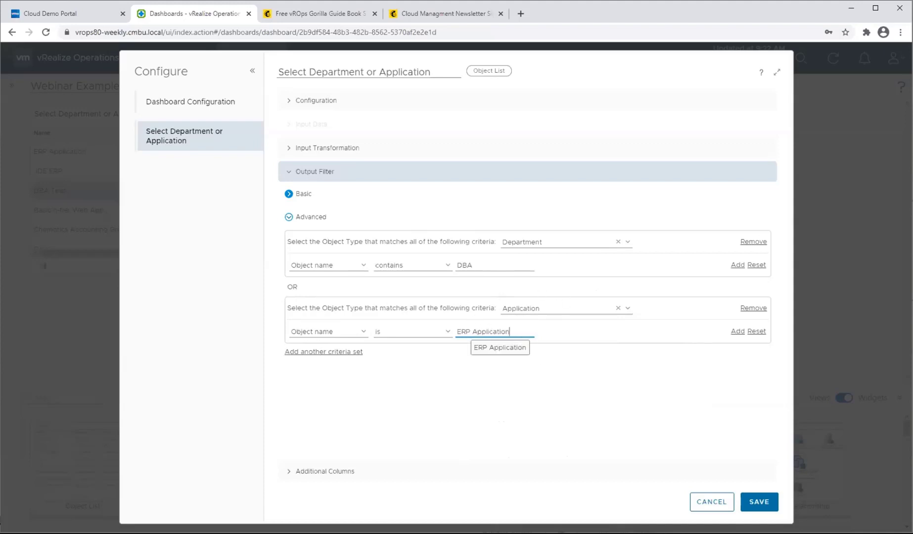
# Save the widget configuration and look through the filtered list's columns.
pyautogui.click(764, 503)
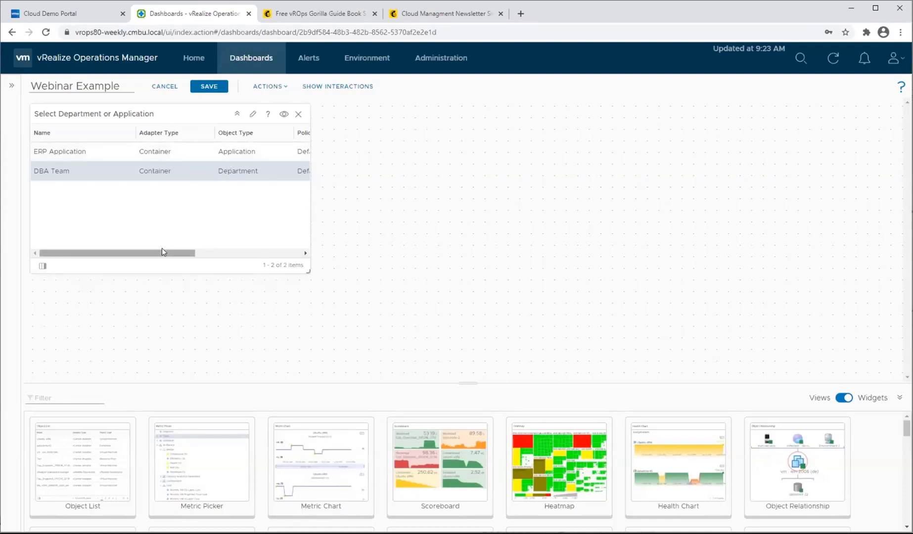
pyautogui.moveTo(162, 252); pyautogui.dragTo(303, 242)
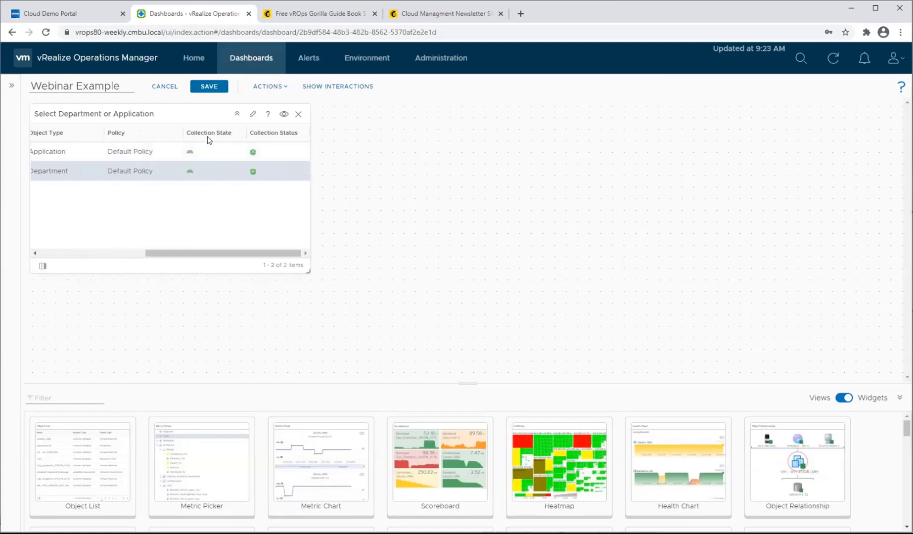
pyautogui.moveTo(169, 253); pyautogui.dragTo(59, 258)
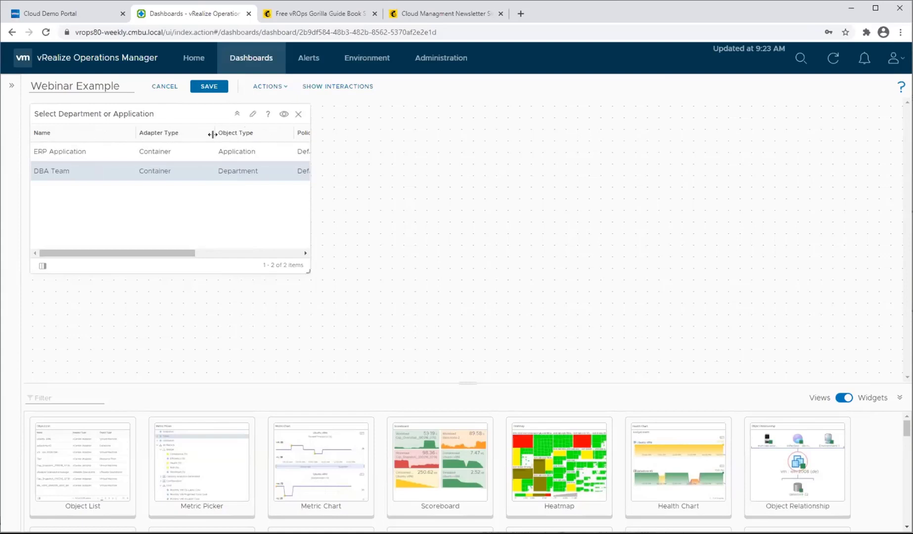
pyautogui.click(252, 115)
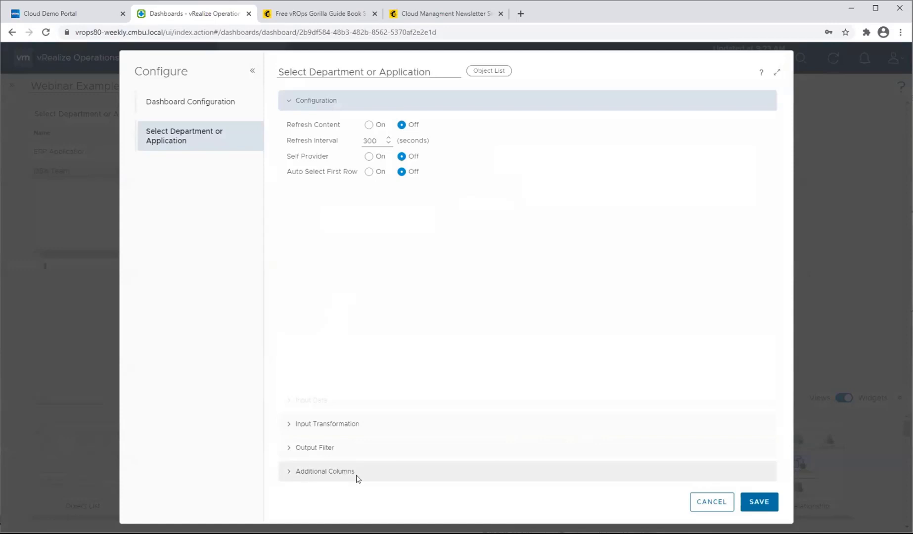
pyautogui.click(288, 475)
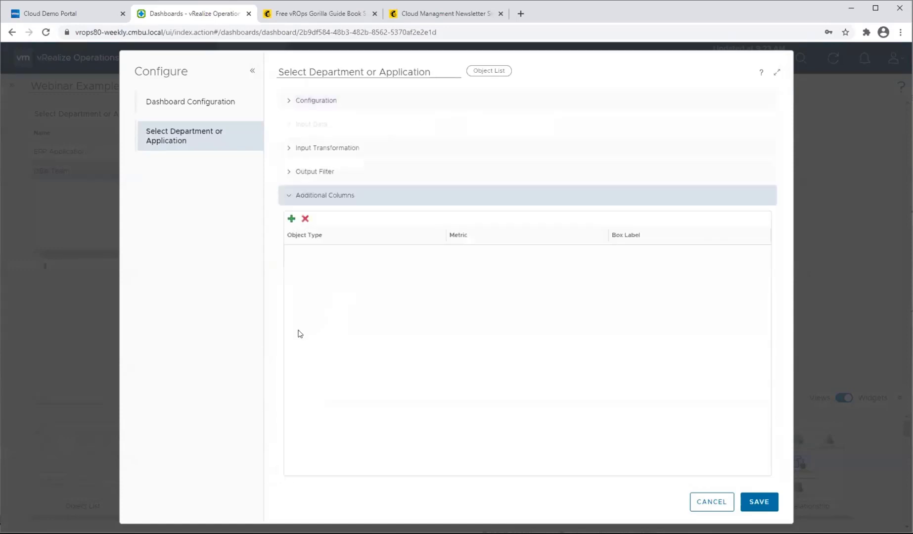
pyautogui.click(291, 218)
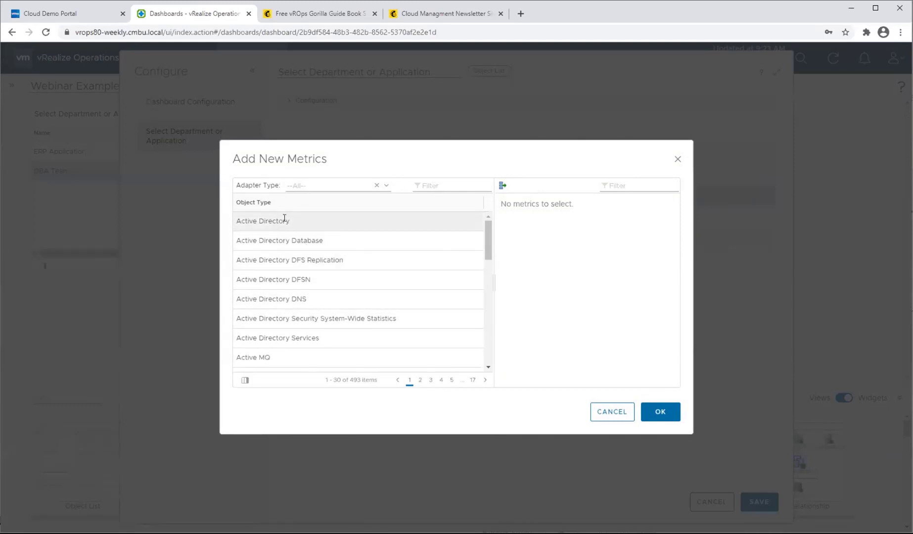
pyautogui.click(444, 184)
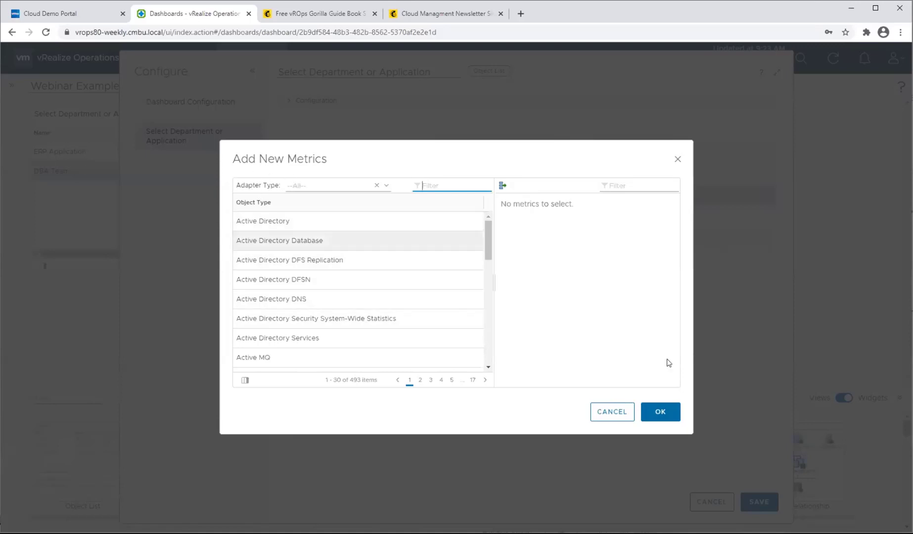
pyautogui.click(626, 412)
pyautogui.click(708, 500)
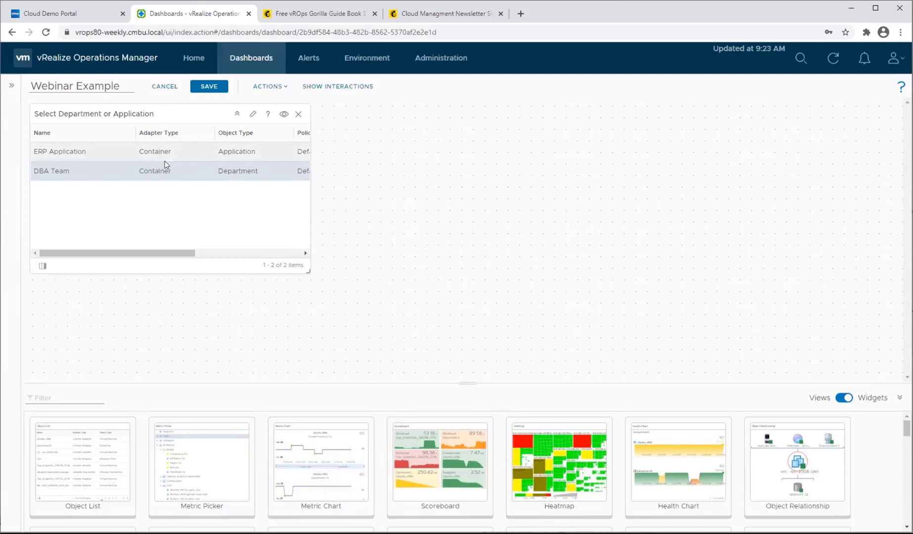
# Start adding metrics as additional columns to the Select Department or Application widget, using adapter type Container and object type Application.
pyautogui.click(254, 117)
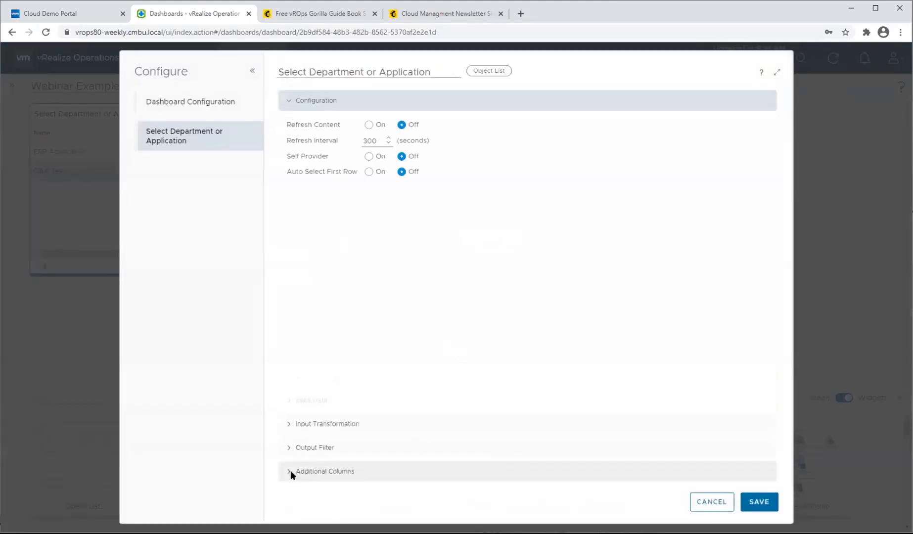
pyautogui.click(290, 472)
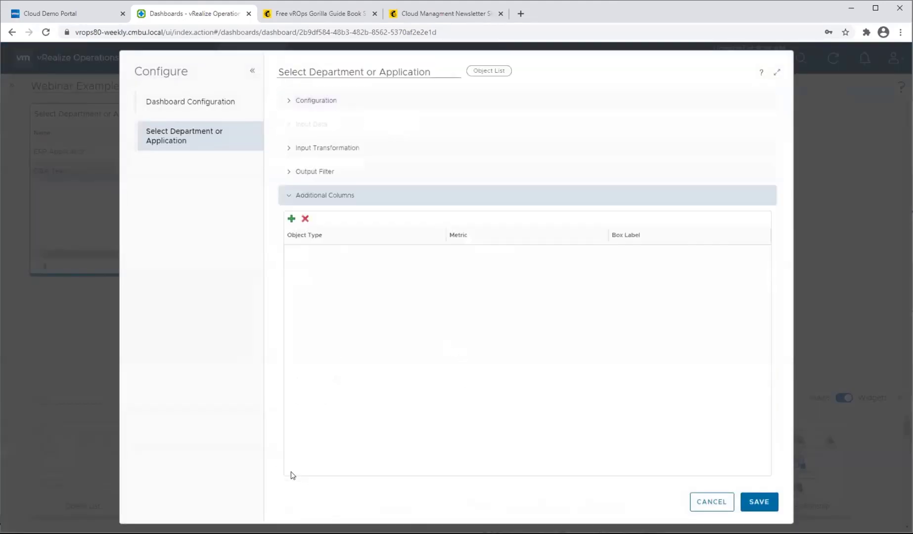
pyautogui.click(291, 219)
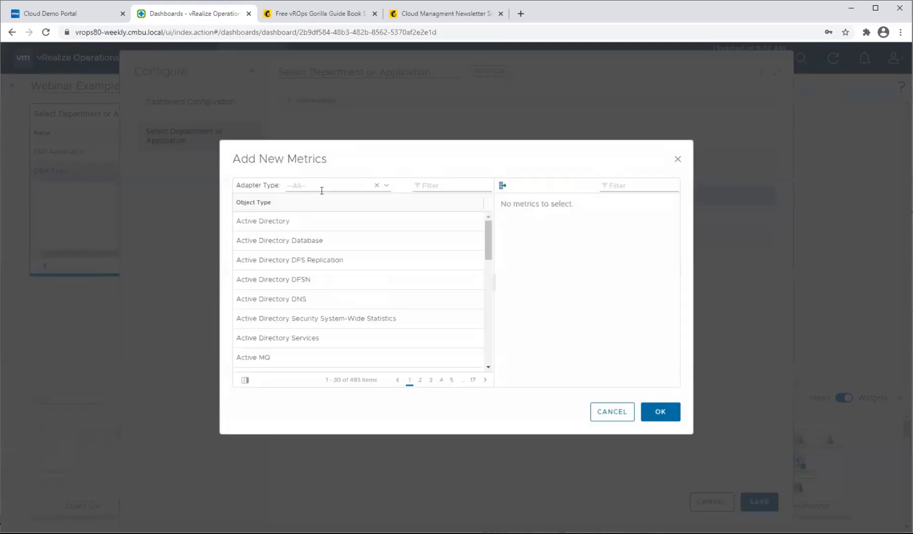
pyautogui.click(386, 186)
pyautogui.click(343, 209)
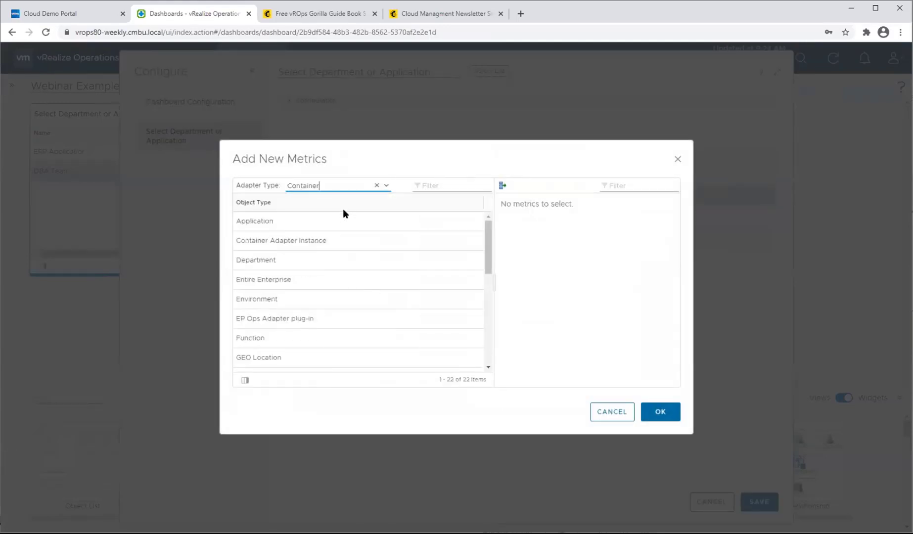
pyautogui.scroll(-5, 306, 321)
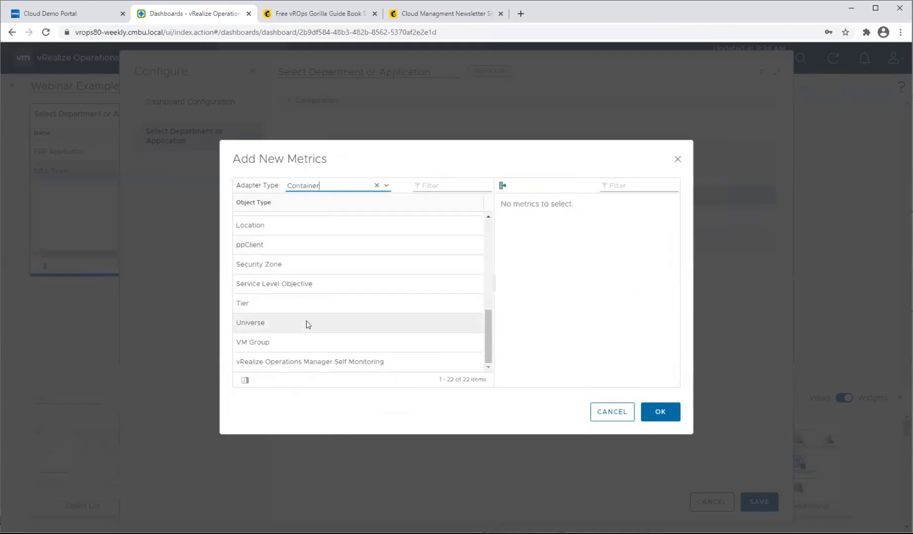
pyautogui.scroll(5, 306, 321)
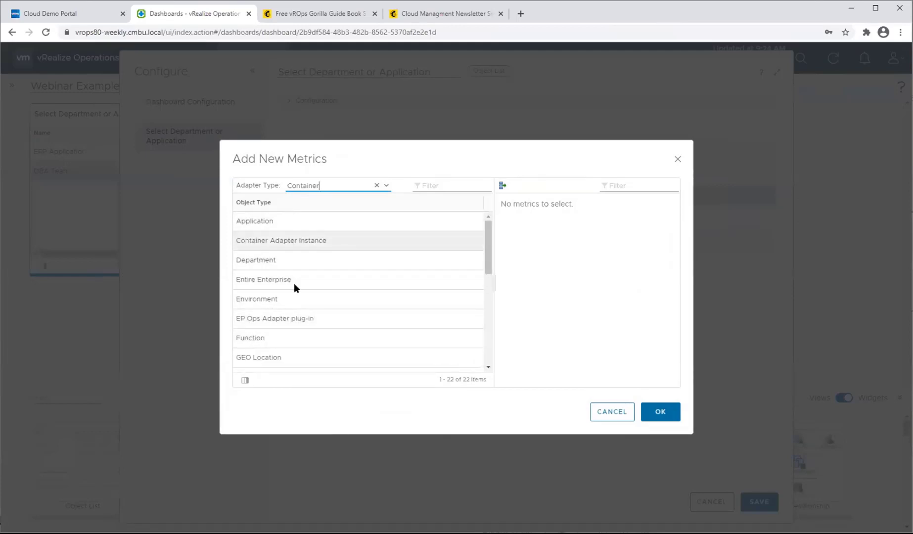
pyautogui.click(289, 225)
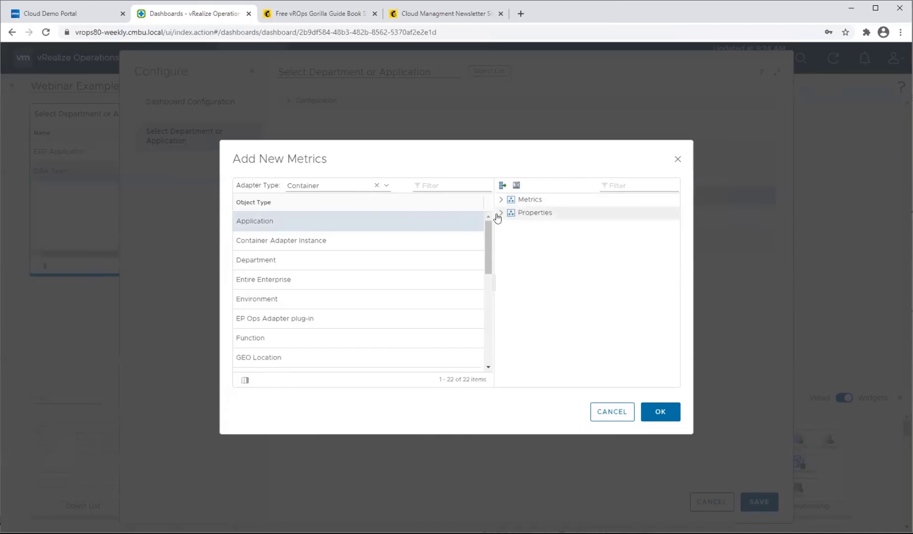
# Select the Health (%) and Efficiency (%) badge metrics of the Application object type.
pyautogui.click(501, 213)
pyautogui.click(500, 200)
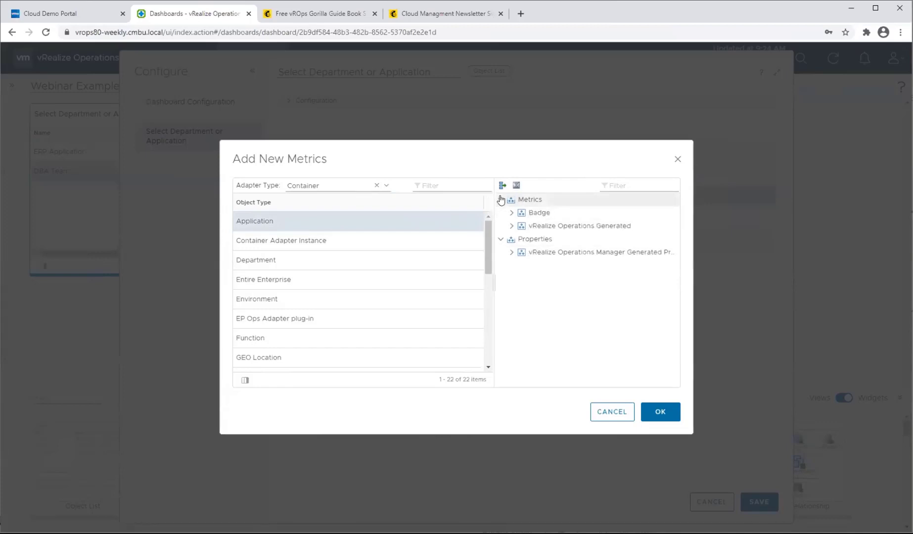
pyautogui.click(511, 214)
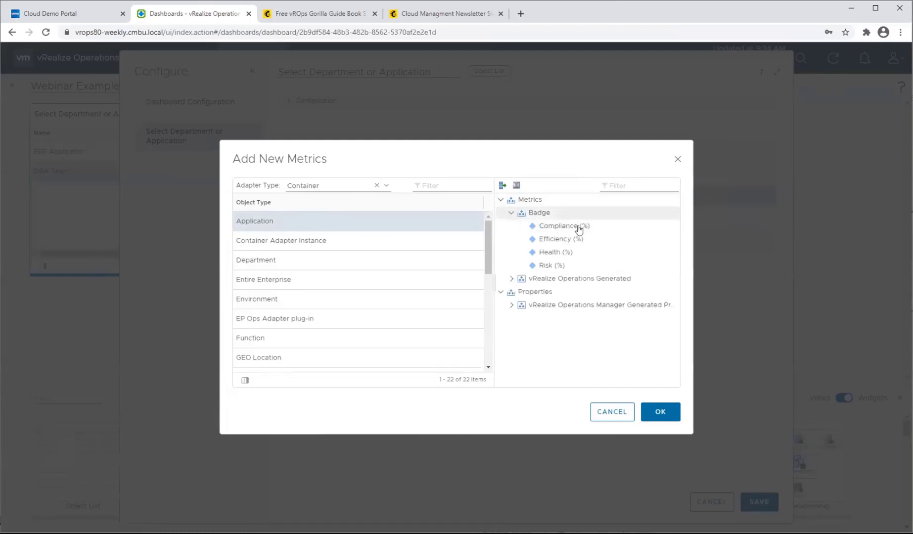
pyautogui.click(579, 260)
pyautogui.keyDown('ctrl'); pyautogui.click(576, 240); pyautogui.keyUp('ctrl')
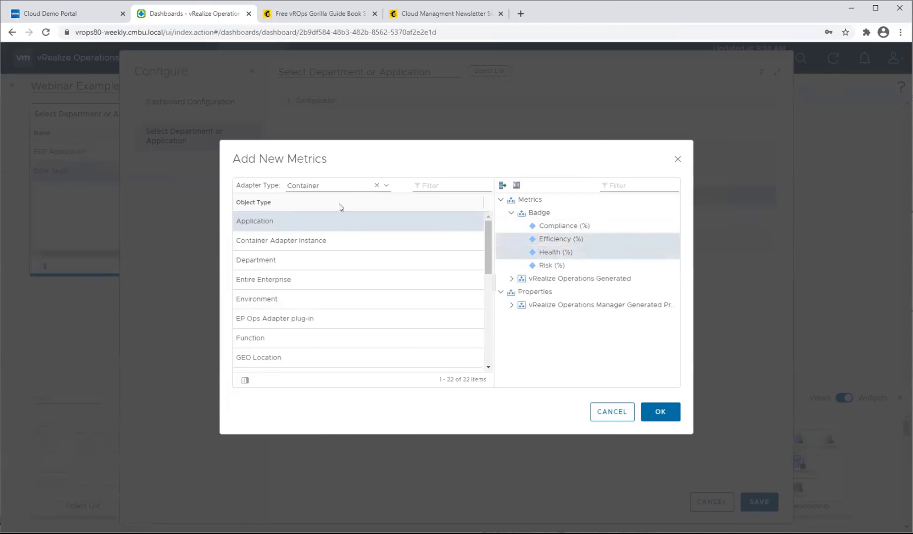
# Include the generated Total Alert Count metric in the selection, add the selected metrics as columns, and save the widget configuration.
pyautogui.click(508, 280)
pyautogui.scroll(-2, 624, 322)
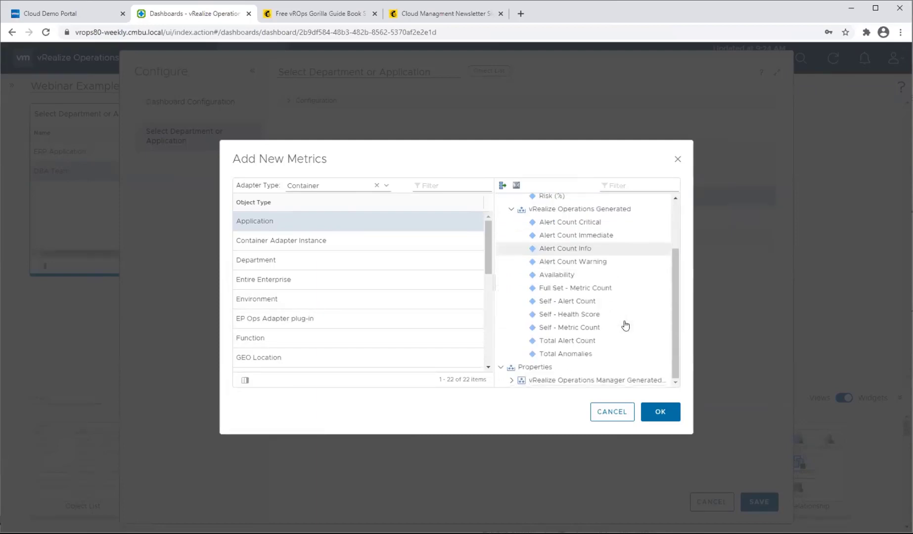
pyautogui.click(512, 382)
pyautogui.scroll(-1, 544, 366)
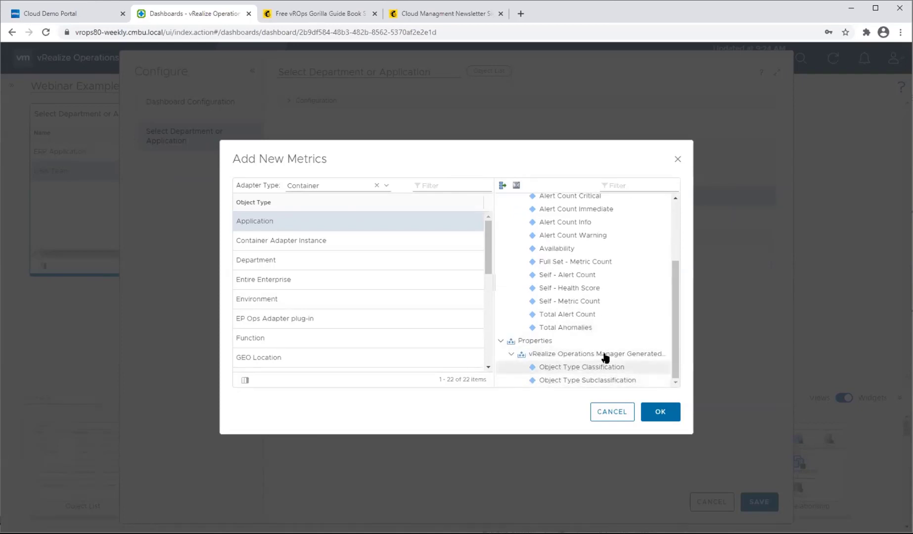
pyautogui.scroll(2, 601, 327)
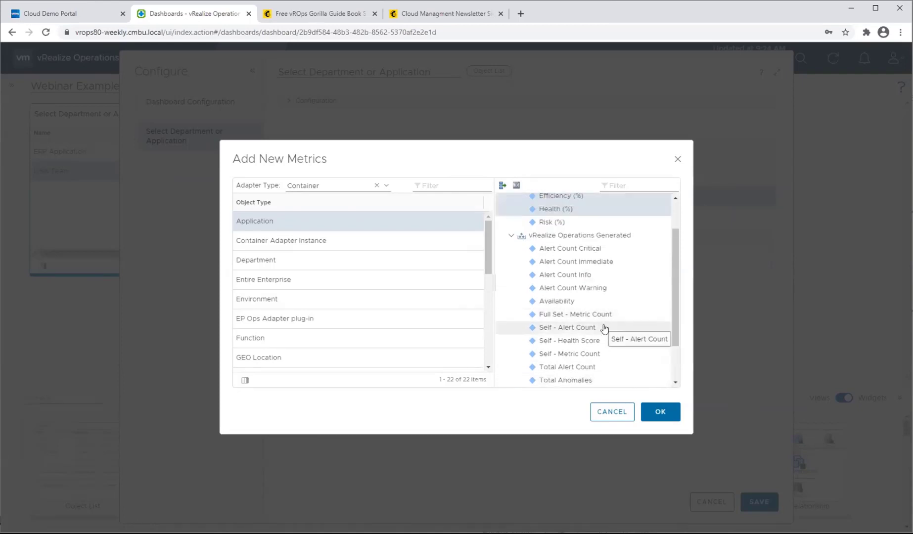
pyautogui.scroll(-2, 602, 333)
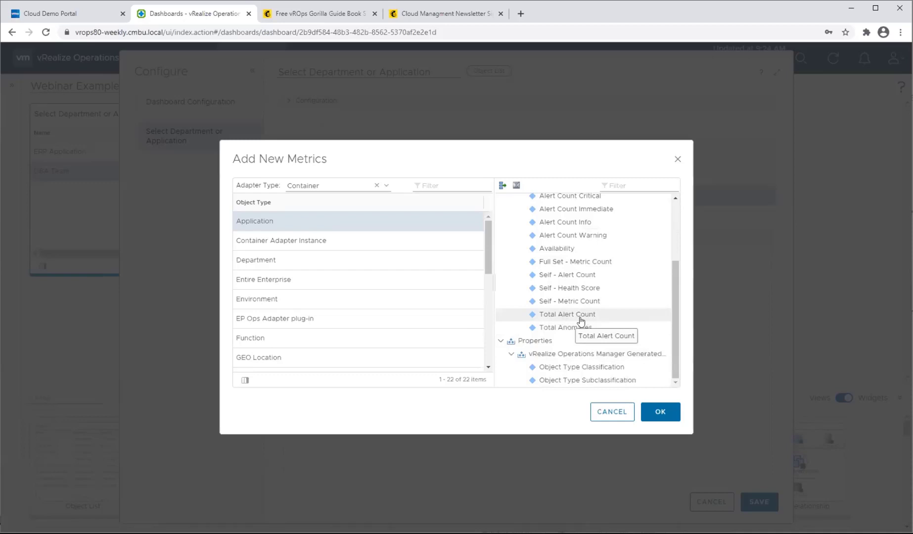
pyautogui.scroll(4, 576, 320)
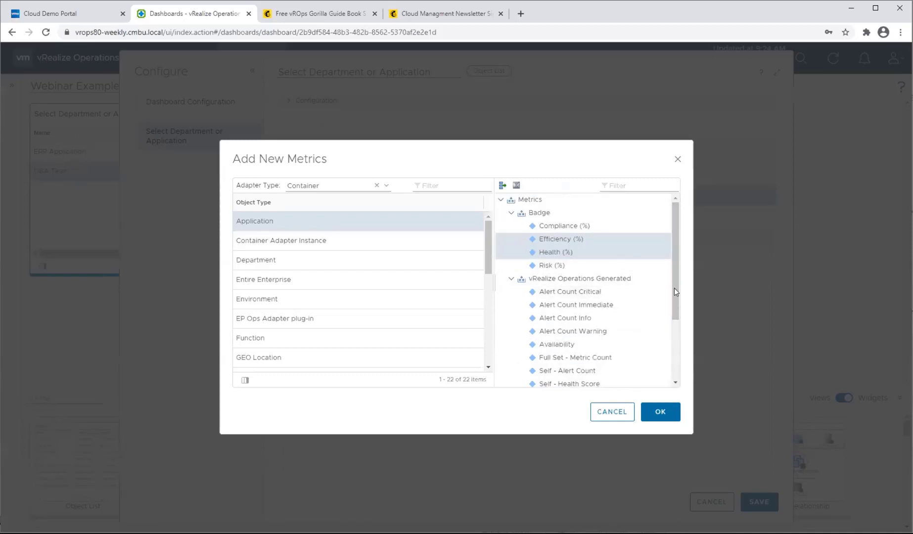
pyautogui.scroll(-2, 633, 292)
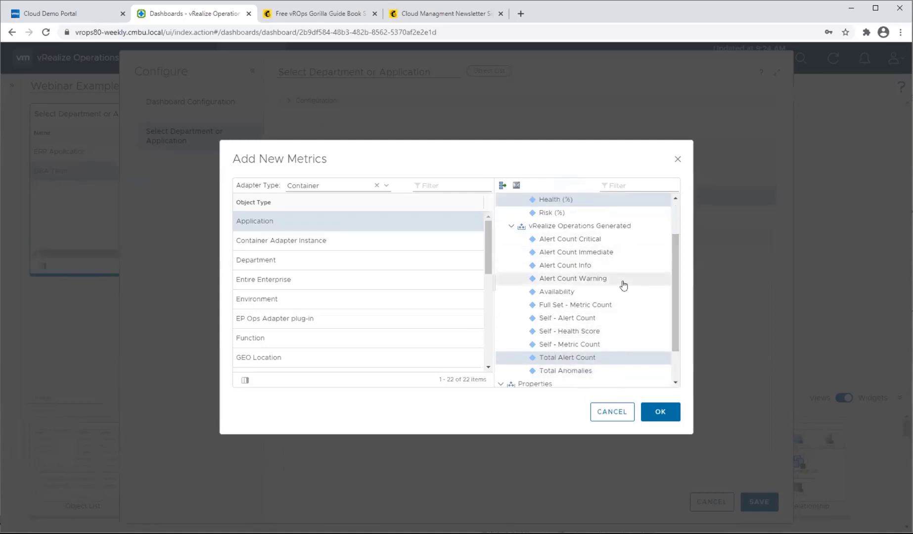
pyautogui.scroll(3, 610, 318)
pyautogui.click(660, 411)
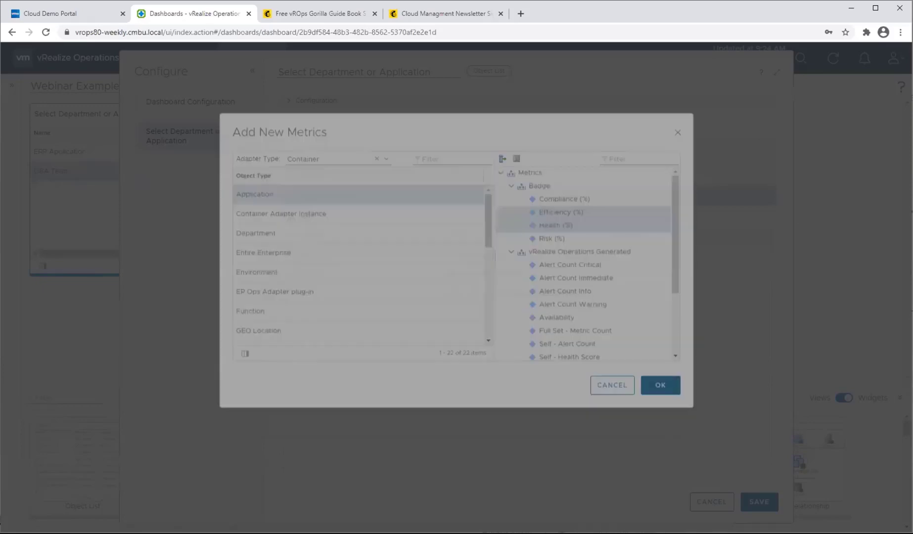
pyautogui.click(768, 503)
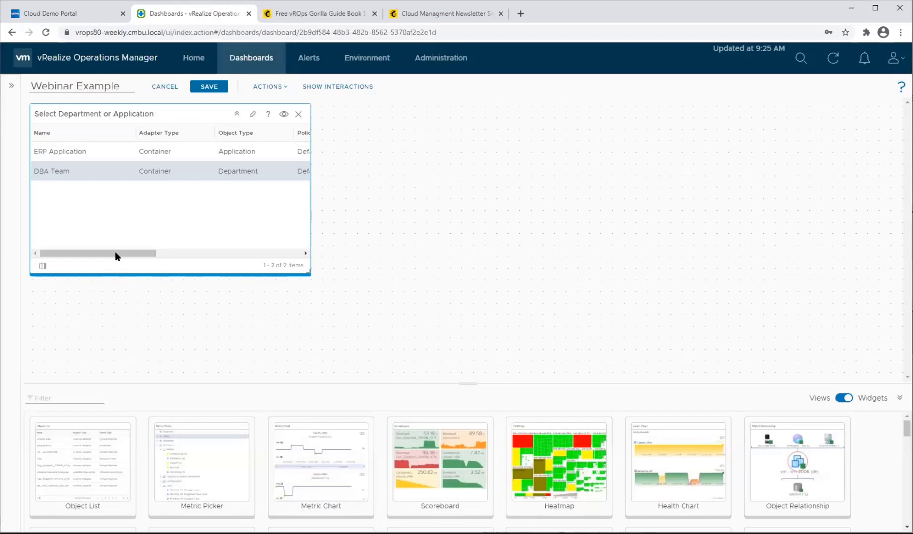
# Check the new metric columns, and remove the Total Alert Count metric from the widget's additional columns.
pyautogui.moveTo(115, 255); pyautogui.dragTo(280, 253)
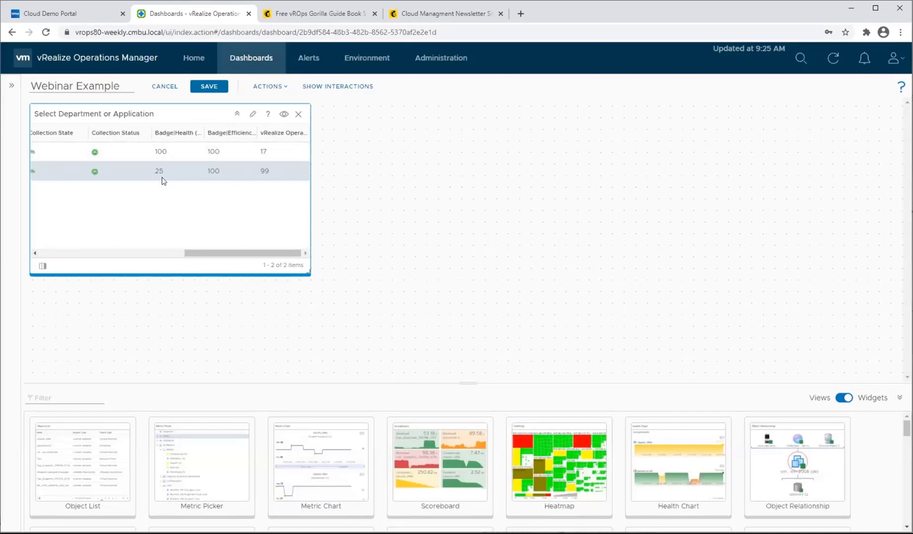
pyautogui.moveTo(191, 252); pyautogui.dragTo(459, 254)
pyautogui.click(252, 115)
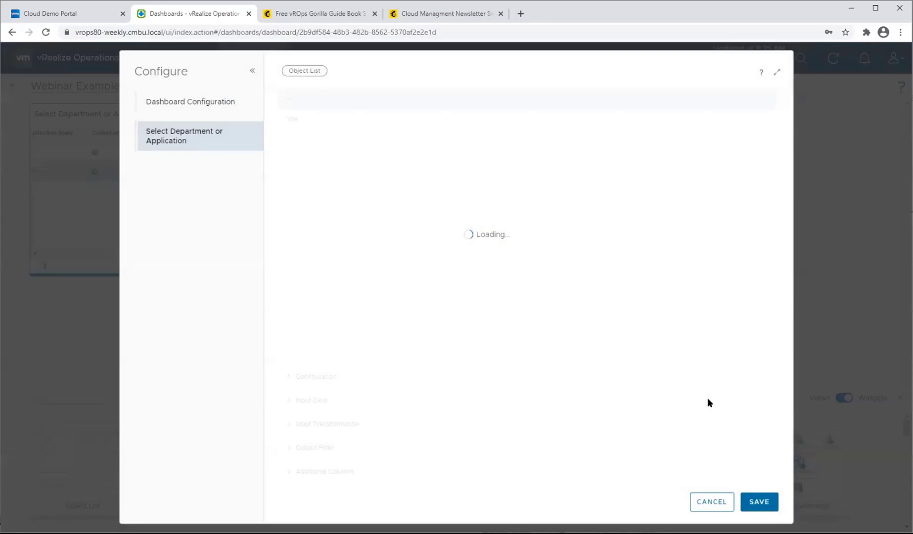
pyautogui.click(291, 474)
pyautogui.click(350, 294)
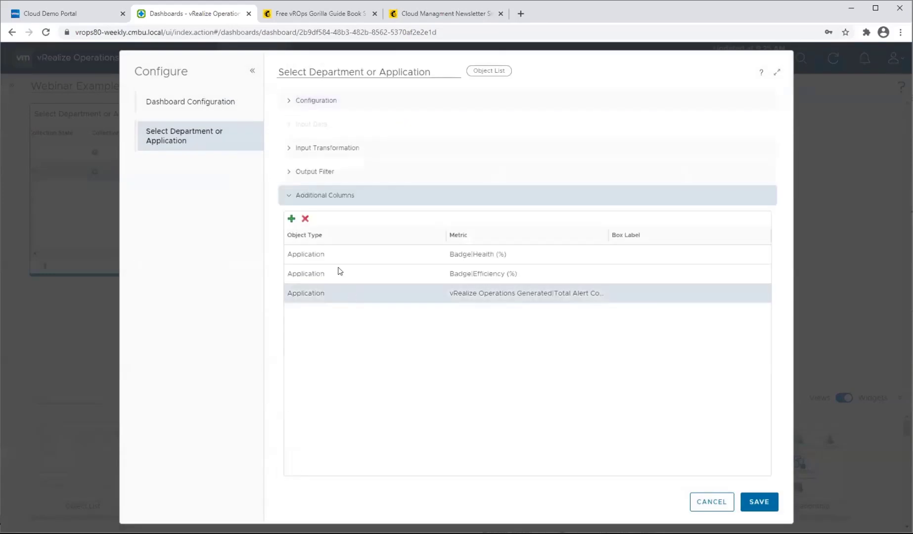
pyautogui.click(304, 218)
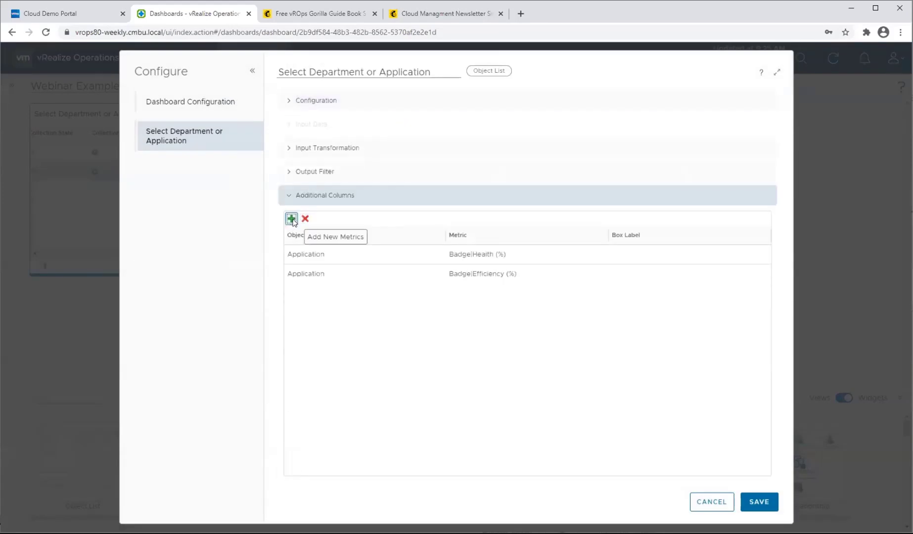
# Add the Application object type's Alert Count Critical metric as an additional column, filtering object types by "application", and save the widget.
pyautogui.click(291, 218)
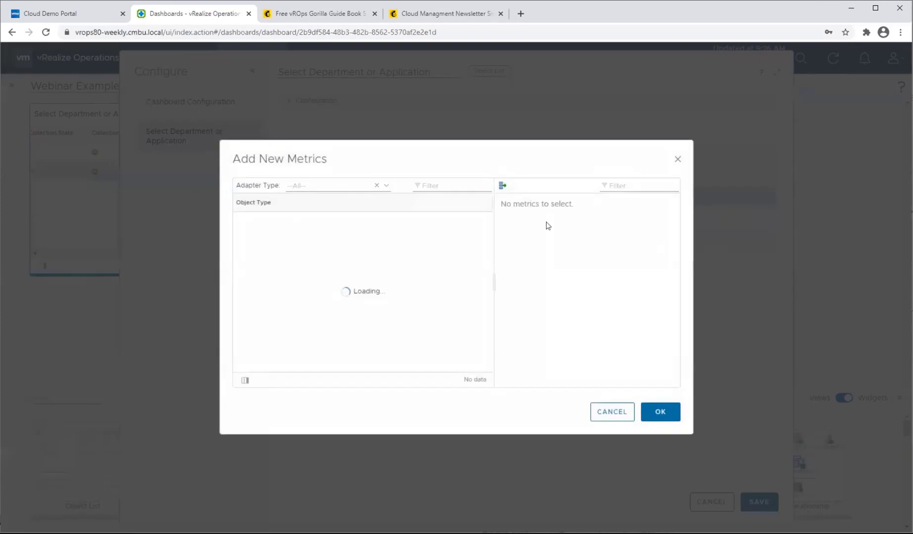
pyautogui.click(488, 187)
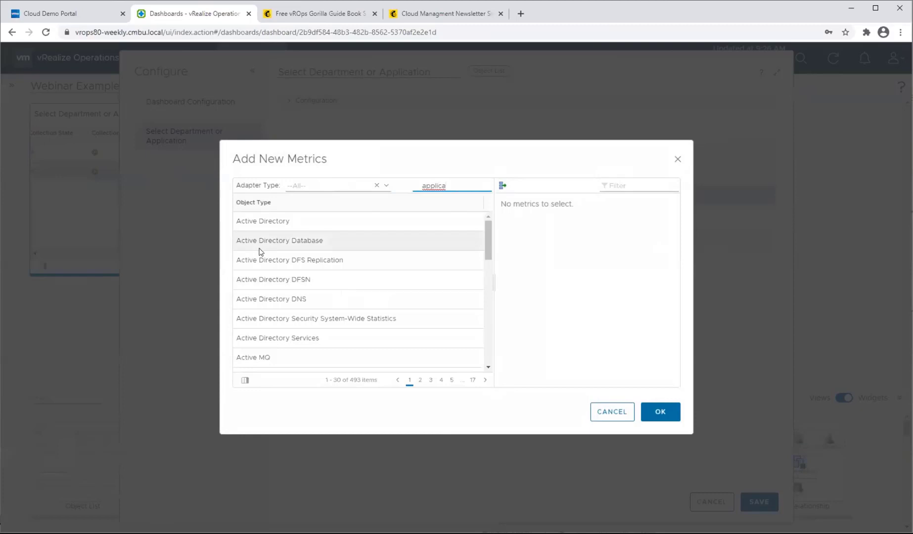
pyautogui.write('tion')
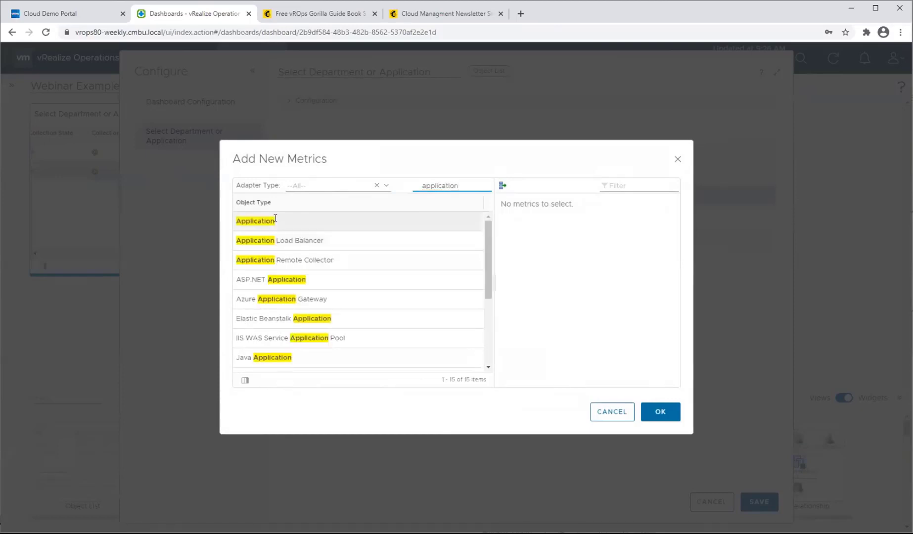
pyautogui.click(350, 225)
pyautogui.click(500, 200)
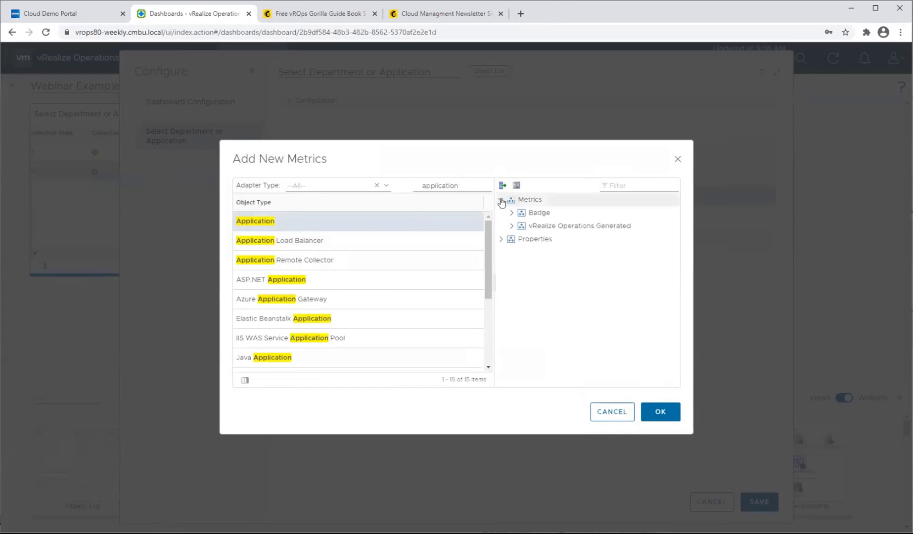
pyautogui.click(512, 212)
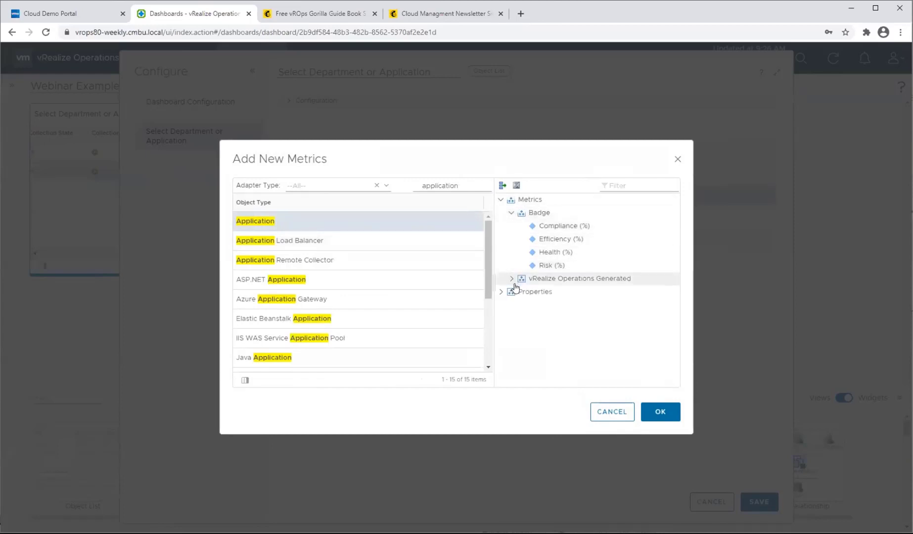
pyautogui.click(511, 280)
pyautogui.click(596, 296)
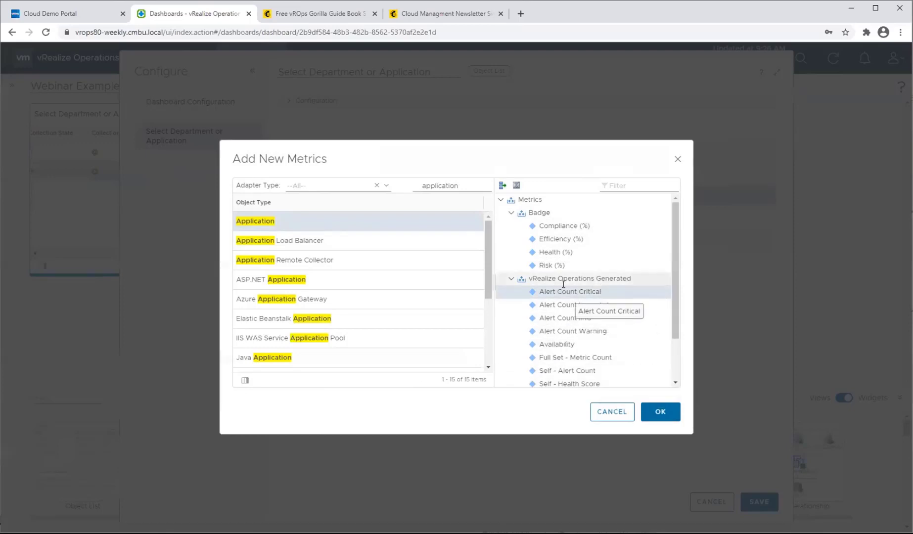
pyautogui.click(672, 413)
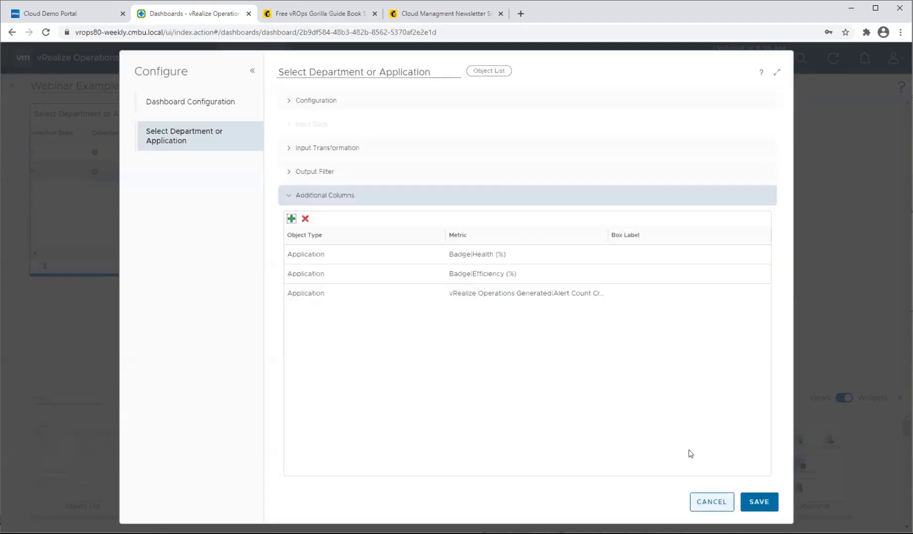
pyautogui.click(757, 501)
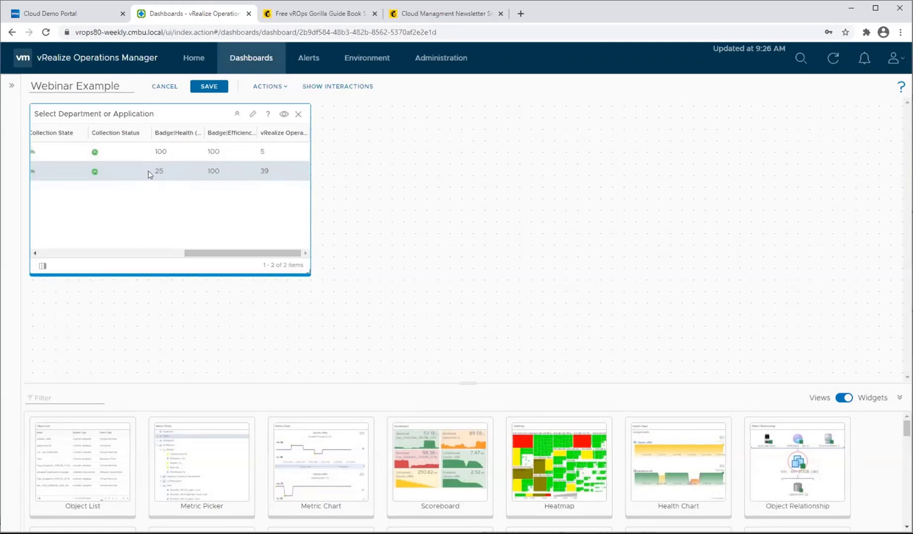
# Hide the Adapter Type, Object Type, Policy, Collection State and Collection Status columns in the Select Department or Application list.
pyautogui.moveTo(189, 250); pyautogui.dragTo(259, 257)
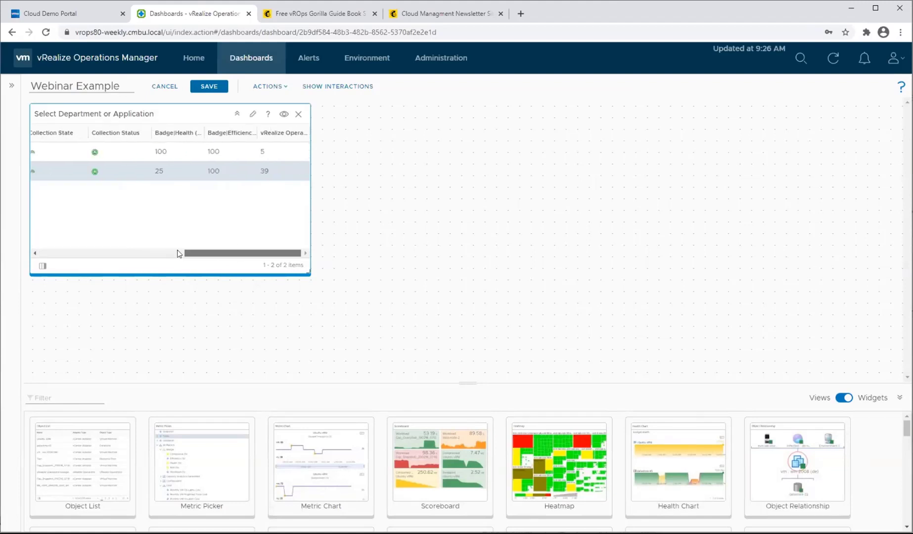
pyautogui.moveTo(180, 253); pyautogui.dragTo(347, 253)
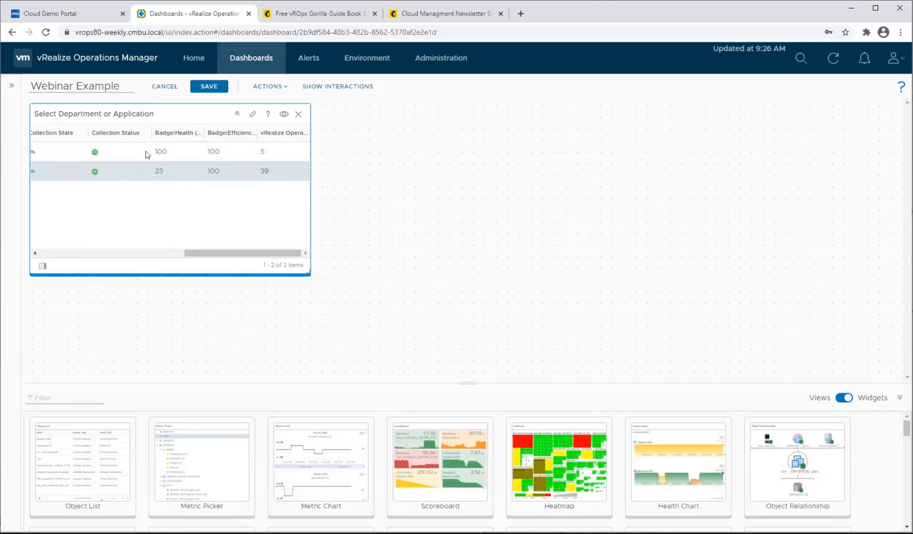
pyautogui.moveTo(256, 253); pyautogui.dragTo(184, 253)
pyautogui.moveTo(39, 264); pyautogui.dragTo(24, 299)
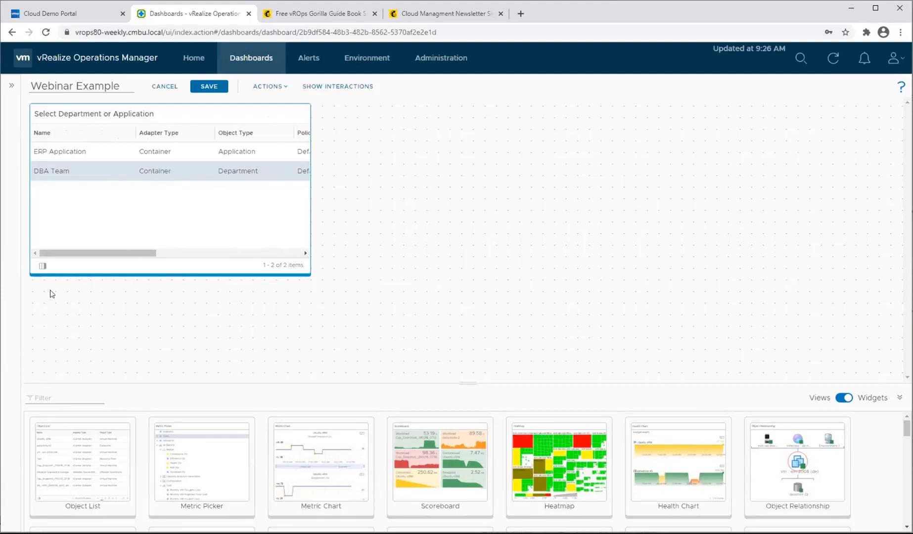
pyautogui.click(43, 266)
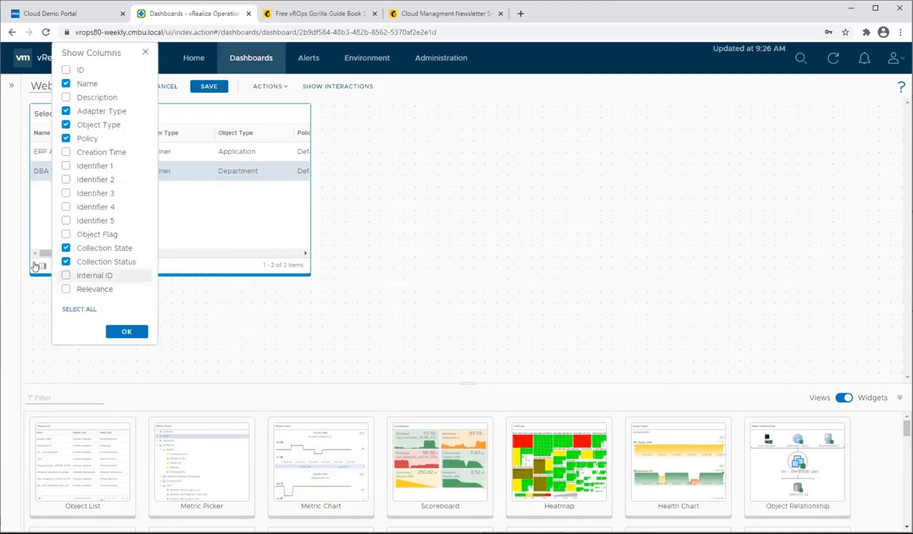
pyautogui.click(65, 111)
pyautogui.click(66, 124)
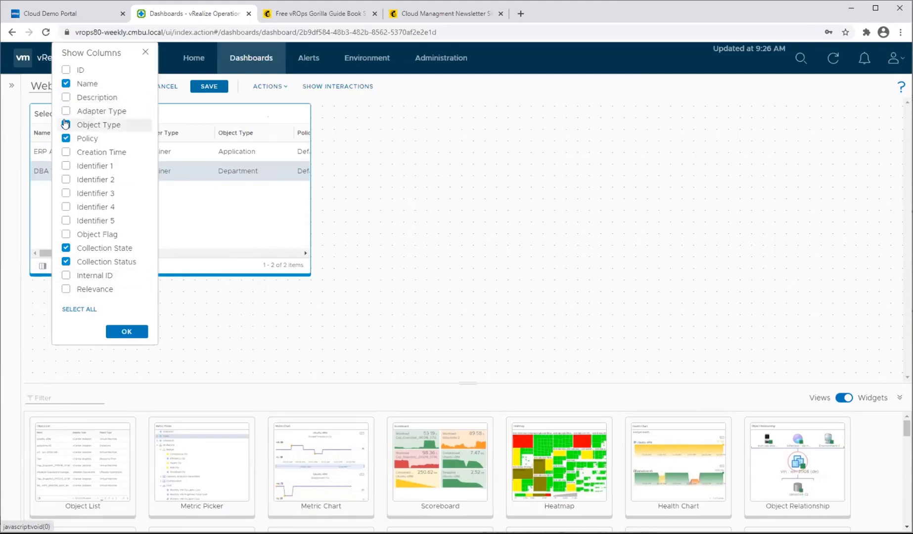
pyautogui.click(66, 138)
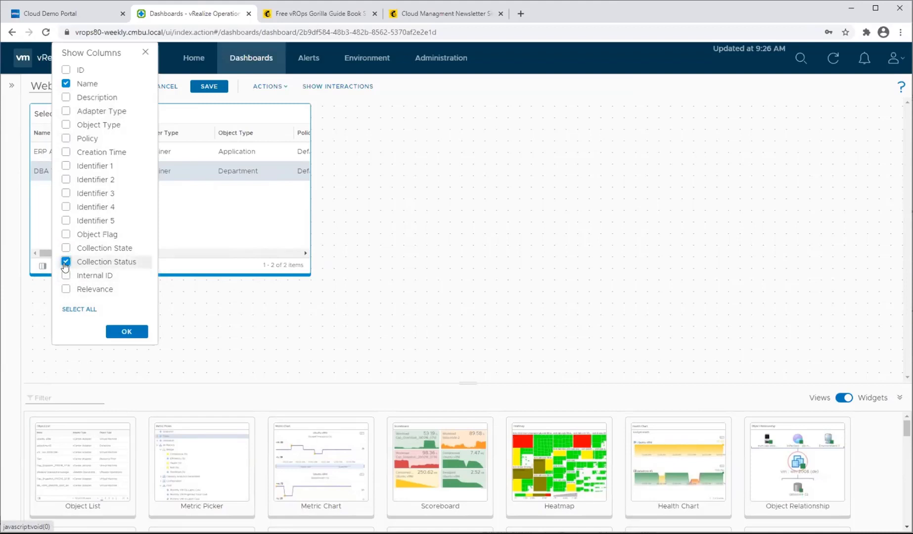
pyautogui.click(65, 262)
pyautogui.click(127, 332)
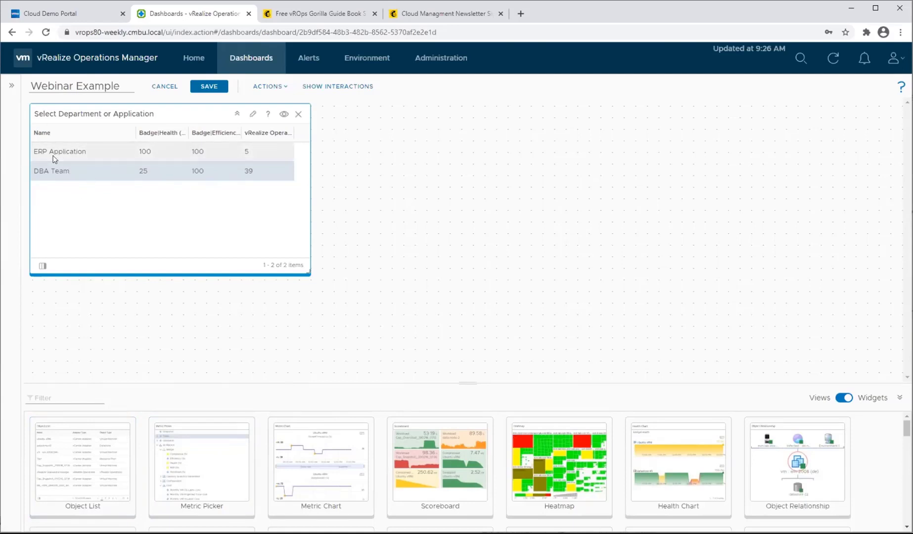
# Add a second Object List widget fed by the Select Department or Application list's selection, and test the interaction with ERP Application and DBA Team.
pyautogui.moveTo(106, 465); pyautogui.dragTo(383, 128)
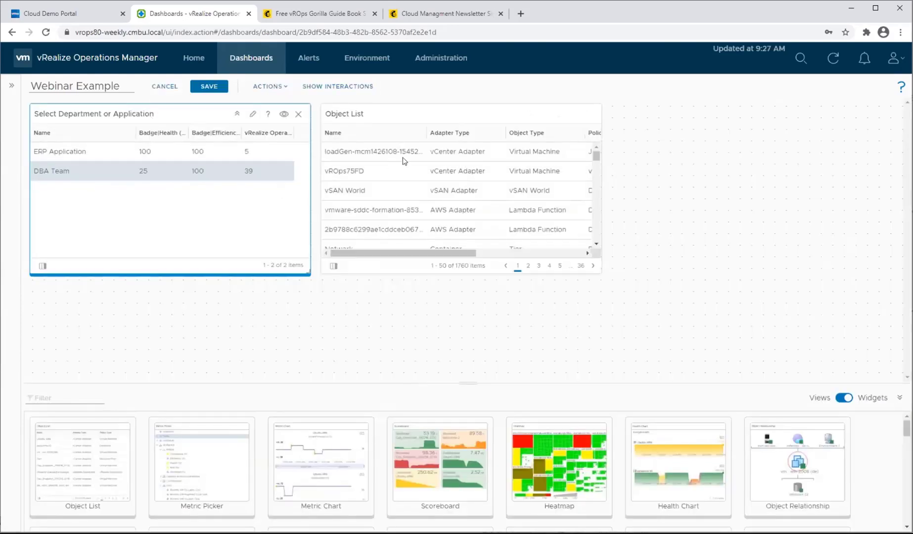
pyautogui.click(332, 88)
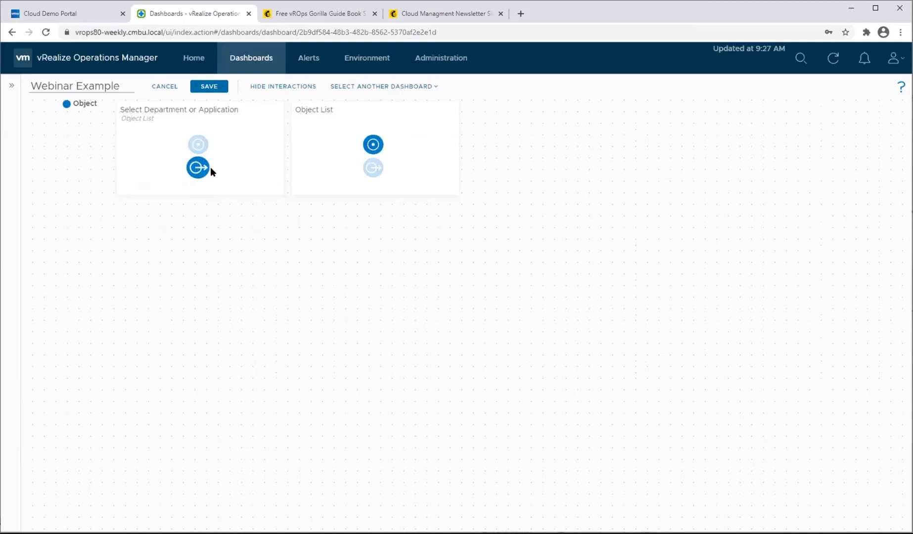
pyautogui.moveTo(210, 169); pyautogui.dragTo(375, 140)
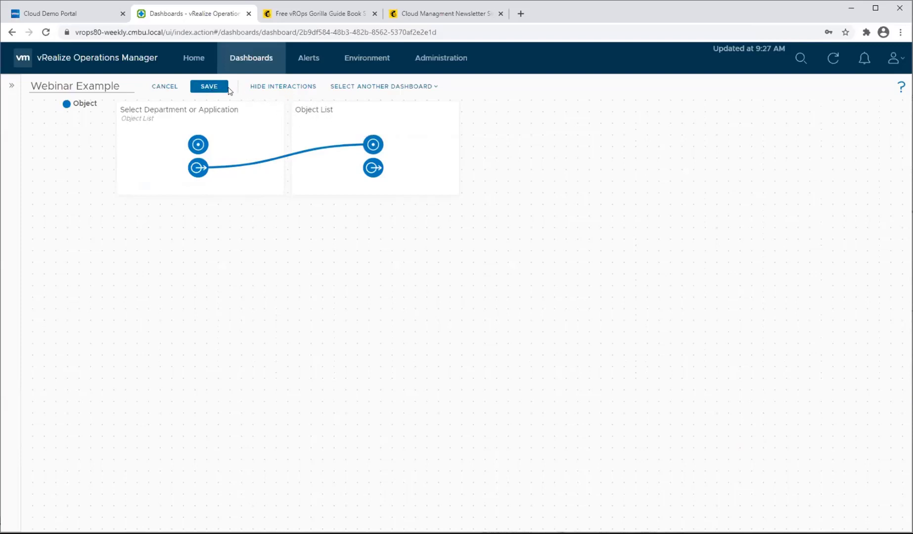
pyautogui.click(277, 88)
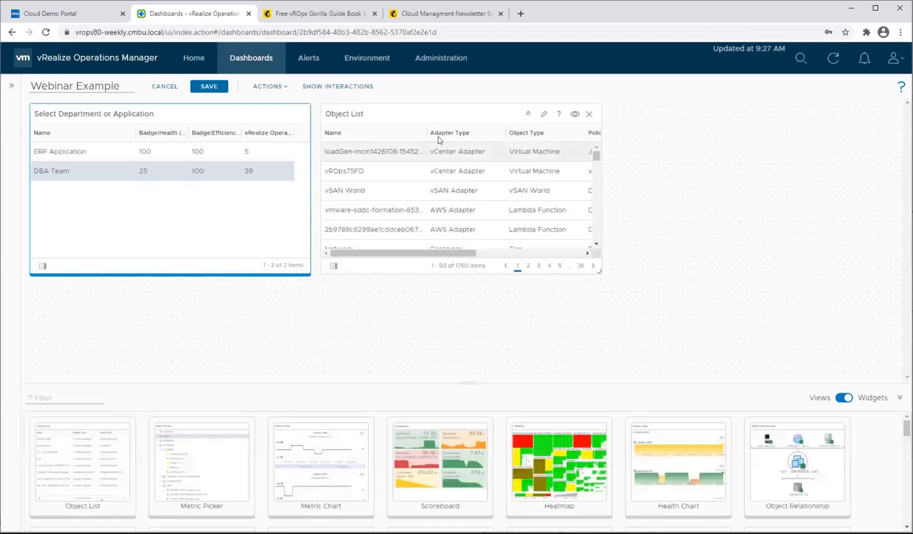
pyautogui.click(138, 153)
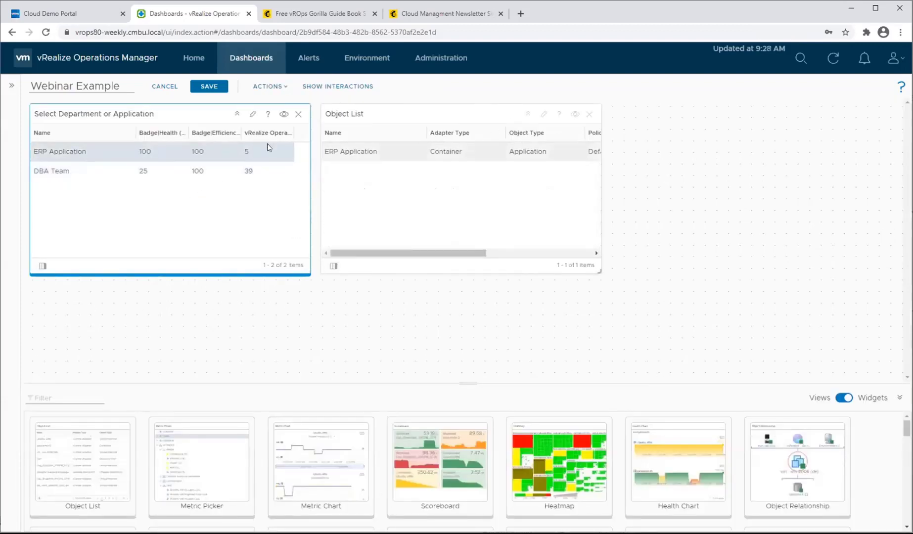
pyautogui.click(48, 173)
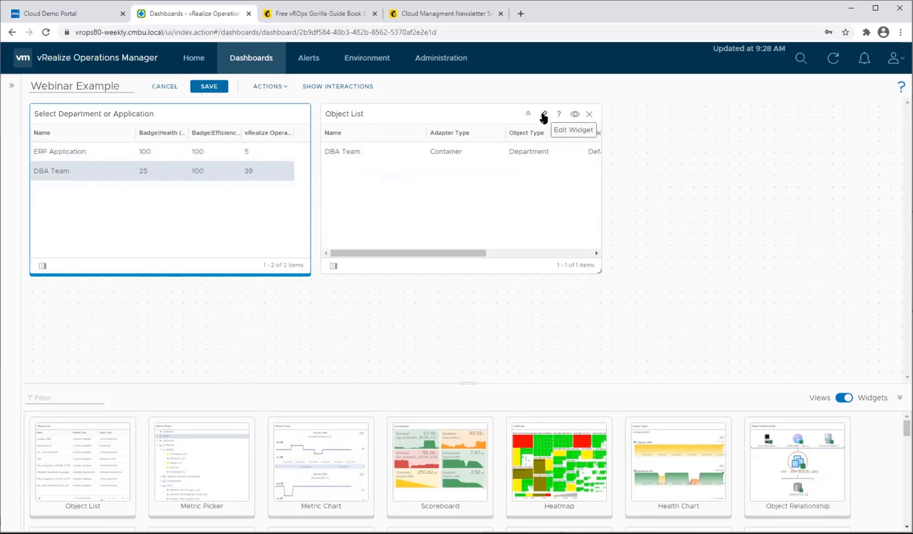
# Set the new Object List's input transformation to Children only instead of Self, save it, and check it with ERP Application and DBA Team.
pyautogui.click(545, 116)
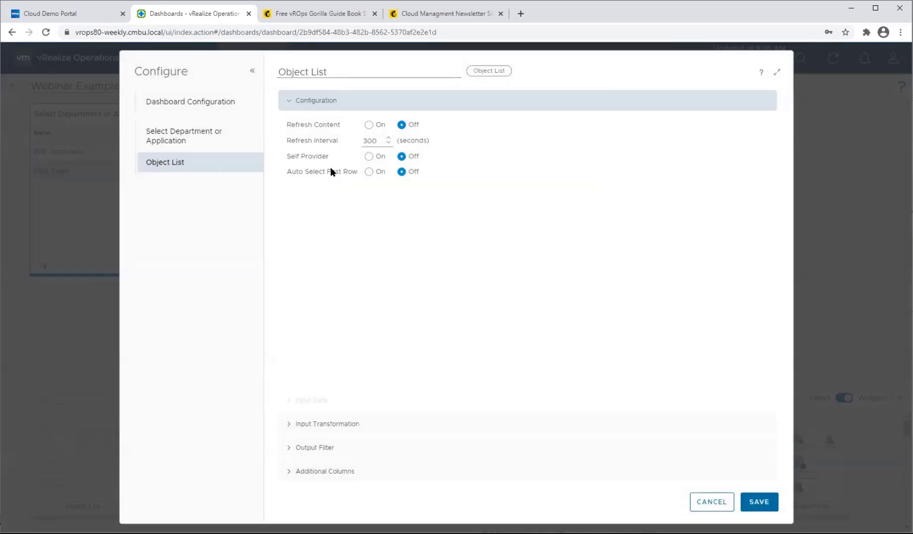
pyautogui.click(284, 424)
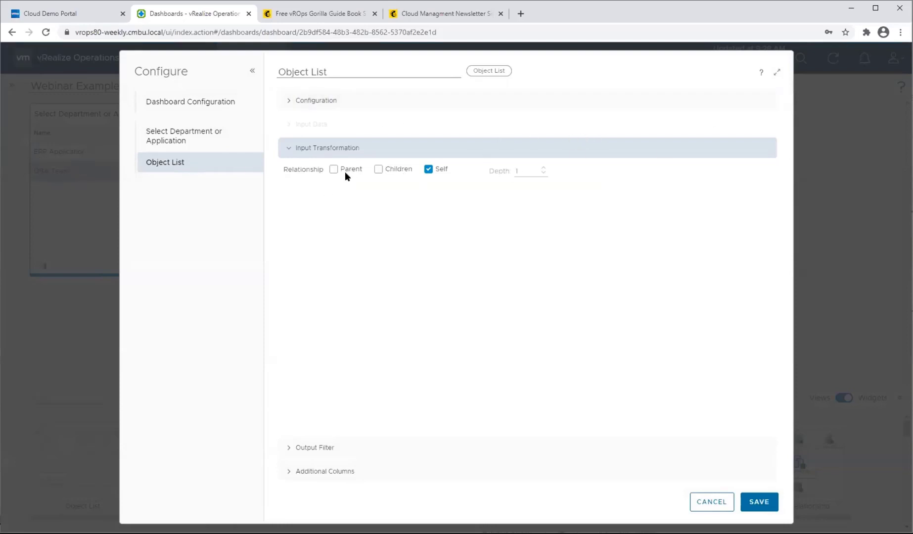
pyautogui.click(378, 170)
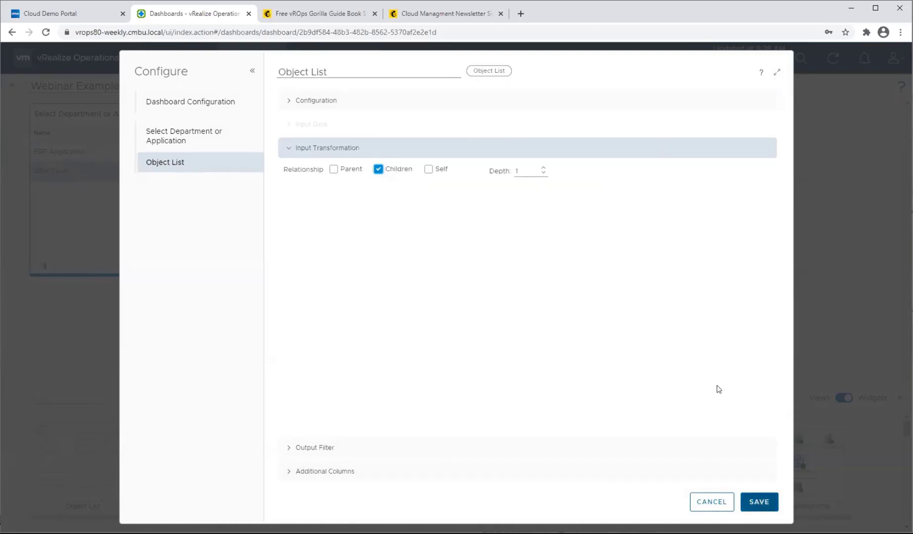
pyautogui.click(774, 509)
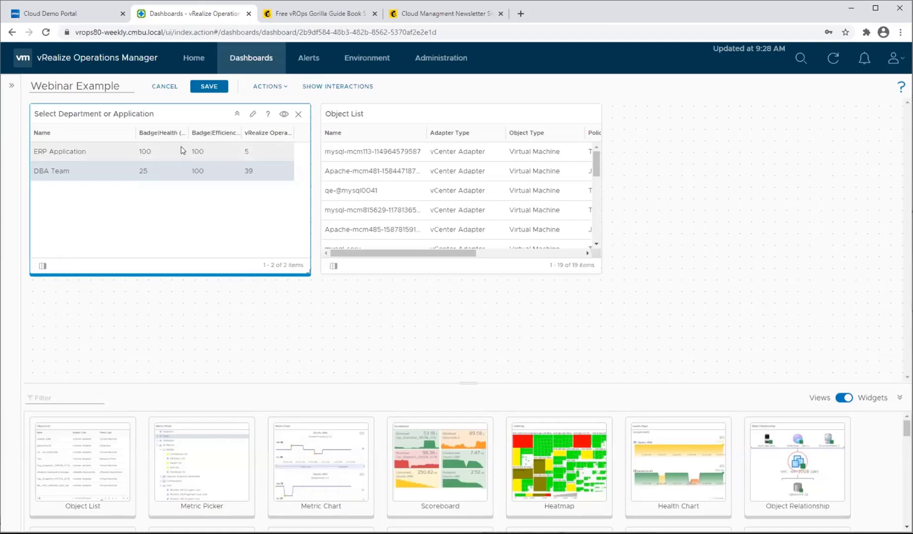
pyautogui.click(182, 150)
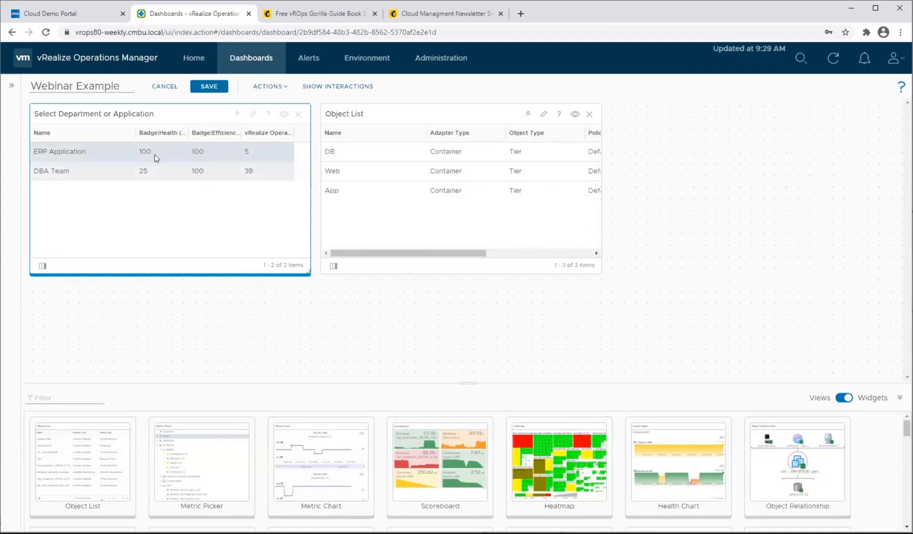
pyautogui.click(108, 176)
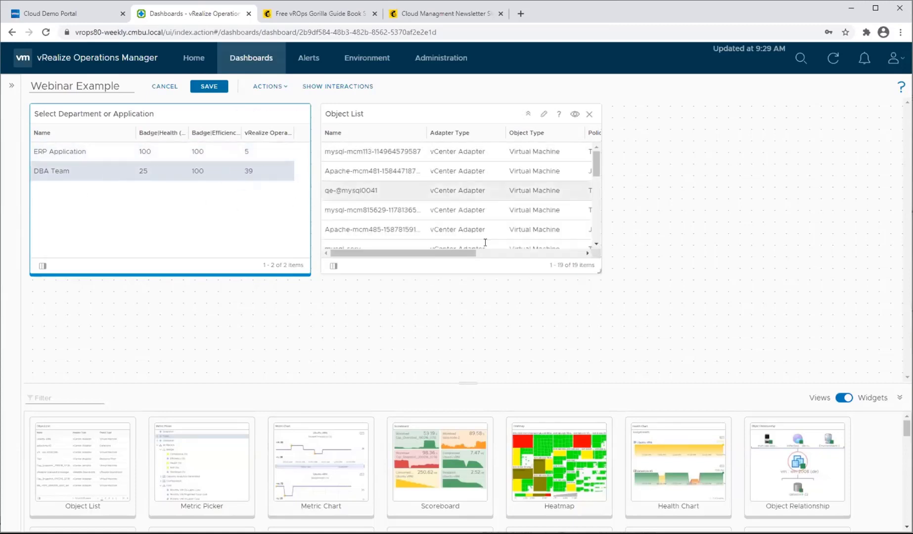
# With ERP Application selected, set the Object List's child relationship depth to 2, save, and review the listed objects.
pyautogui.click(193, 152)
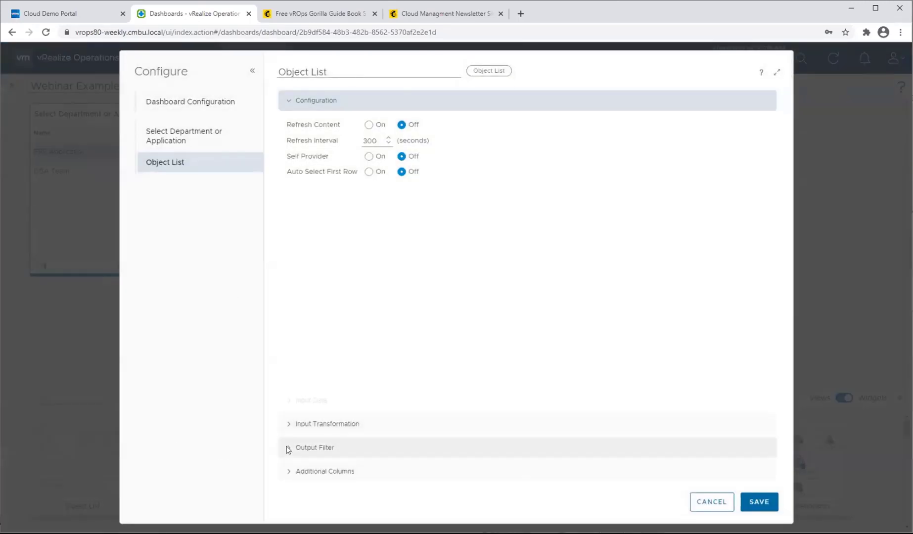
pyautogui.click(288, 448)
pyautogui.click(289, 150)
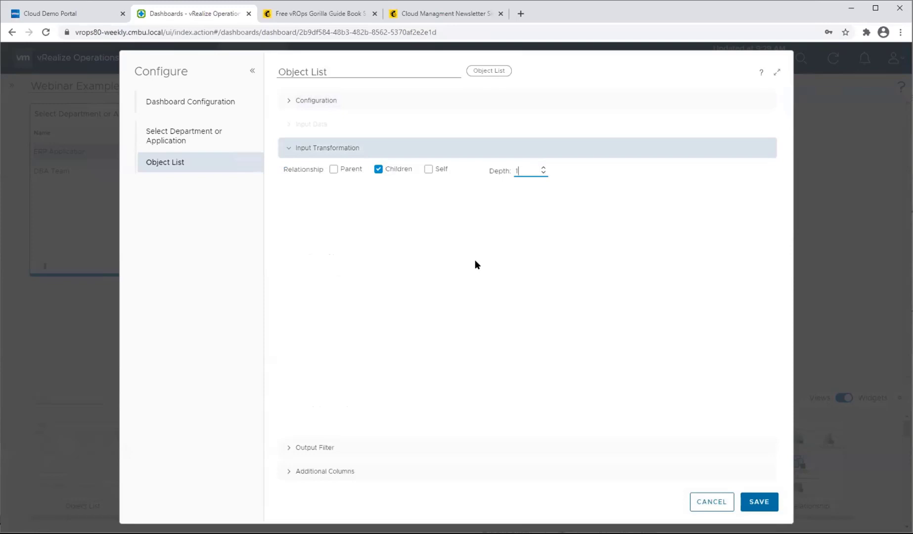
pyautogui.press('BackSpace')
pyautogui.write('2')
pyautogui.click(757, 501)
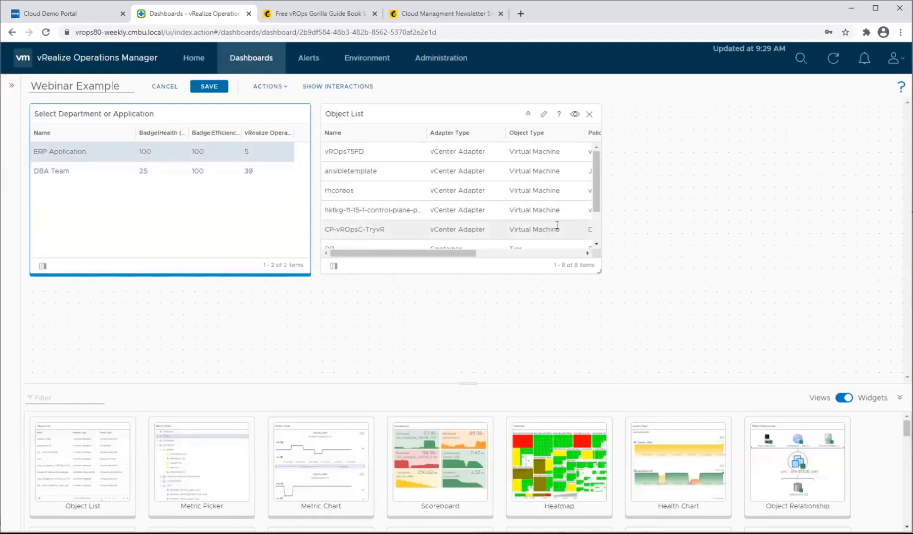
pyautogui.scroll(-3, 549, 212)
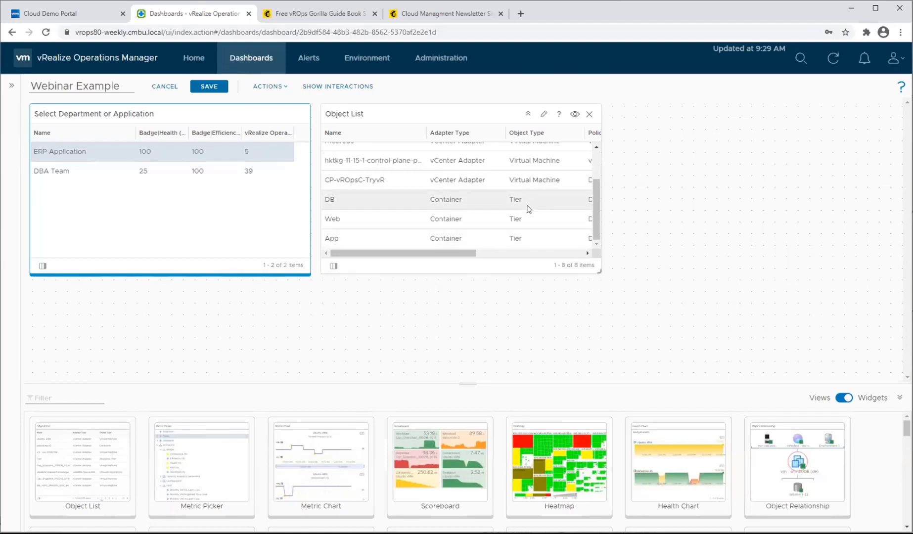
pyautogui.scroll(3, 528, 208)
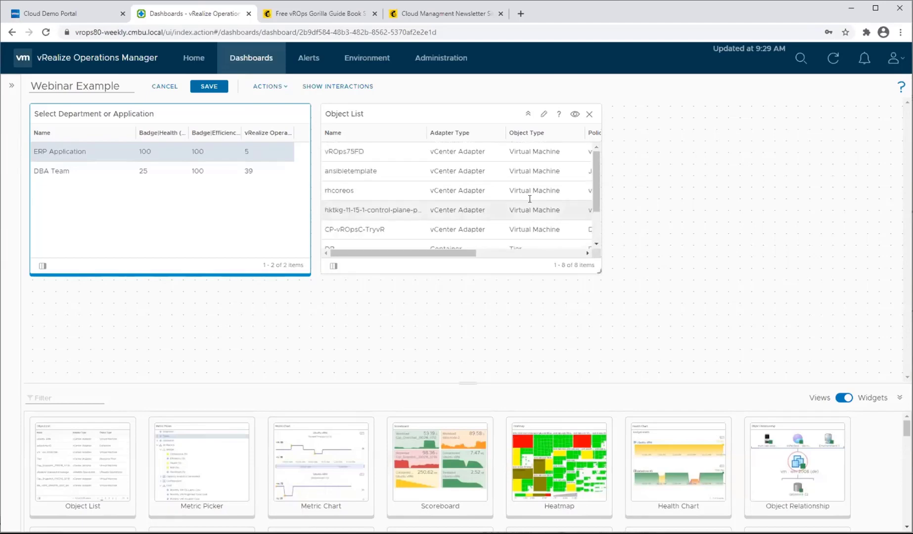
# Filter the Object List's output to the Virtual Machine object type and save the widget configuration.
pyautogui.click(542, 115)
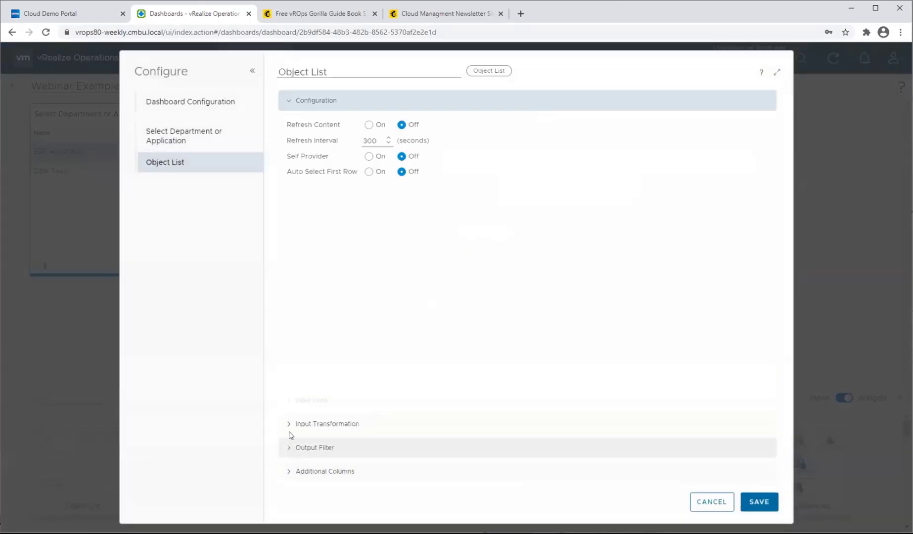
pyautogui.click(292, 448)
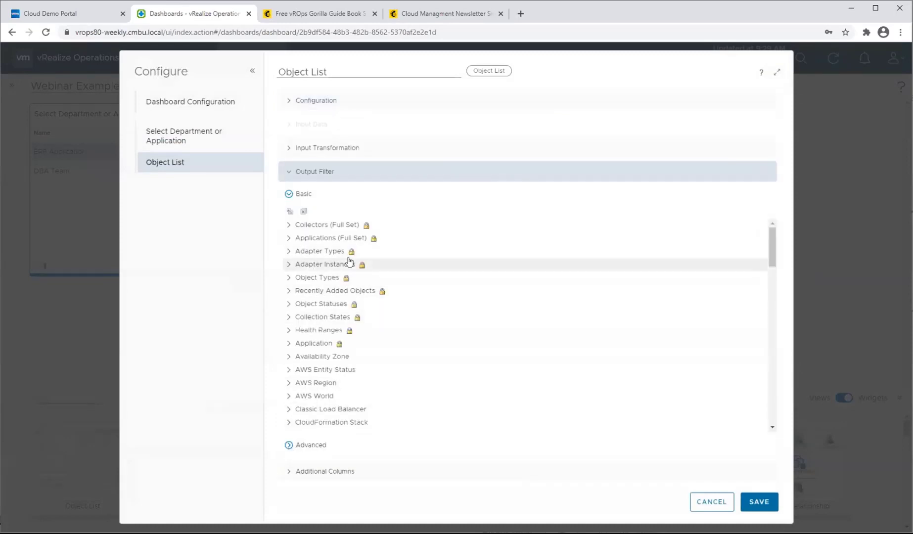
pyautogui.click(287, 277)
pyautogui.scroll(-10, 356, 317)
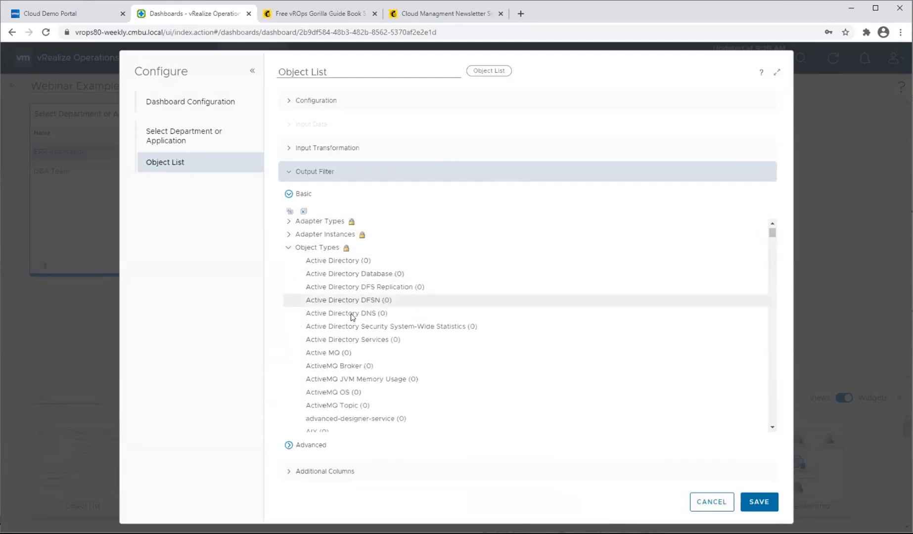
pyautogui.scroll(-20, 371, 336)
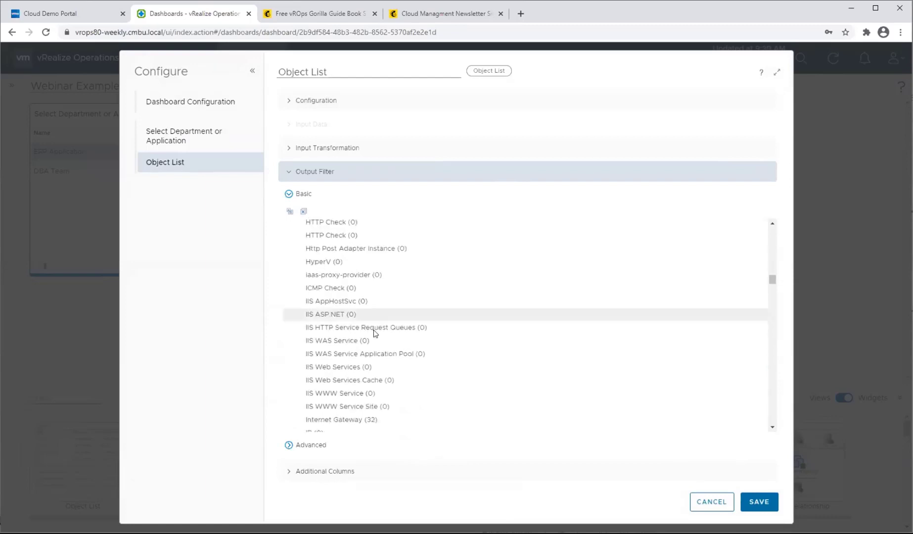
pyautogui.scroll(-20, 374, 333)
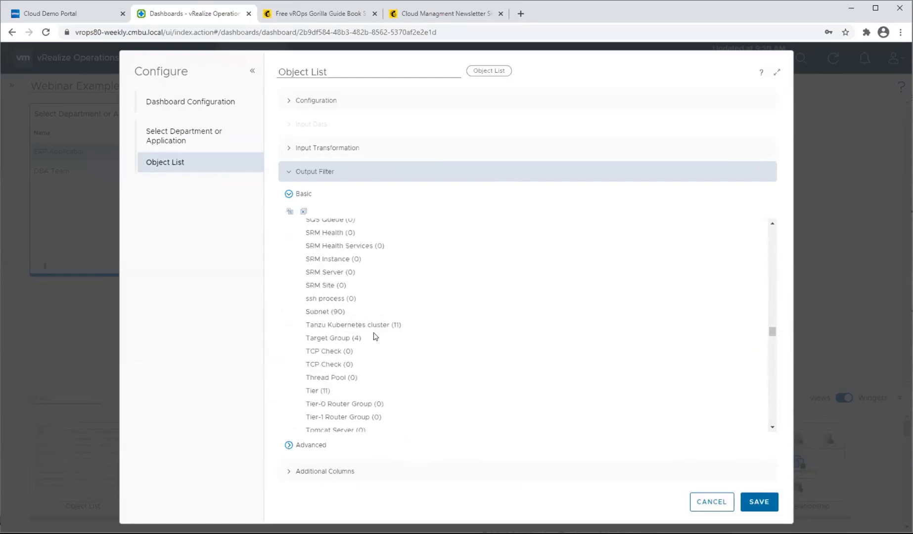
pyautogui.scroll(-3, 369, 283)
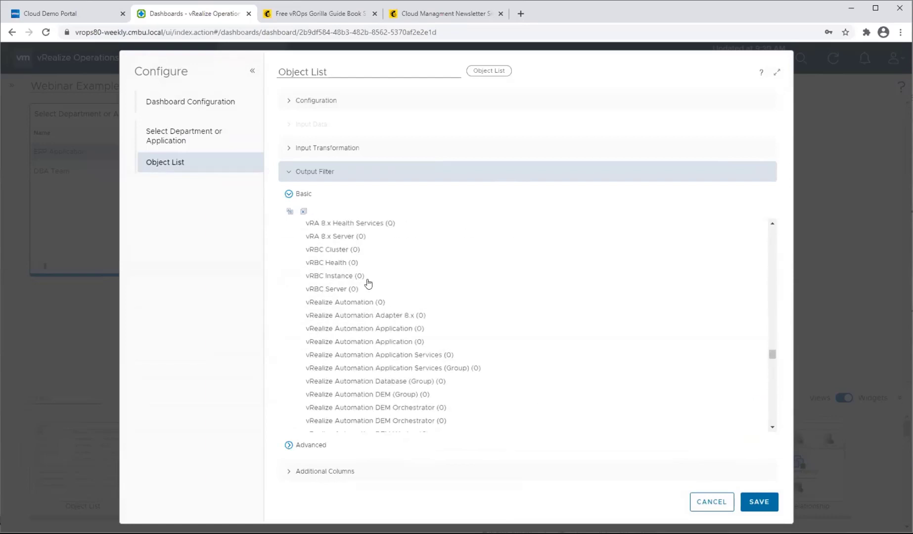
pyautogui.scroll(10, 369, 286)
pyautogui.scroll(3, 371, 307)
pyautogui.scroll(-3, 371, 306)
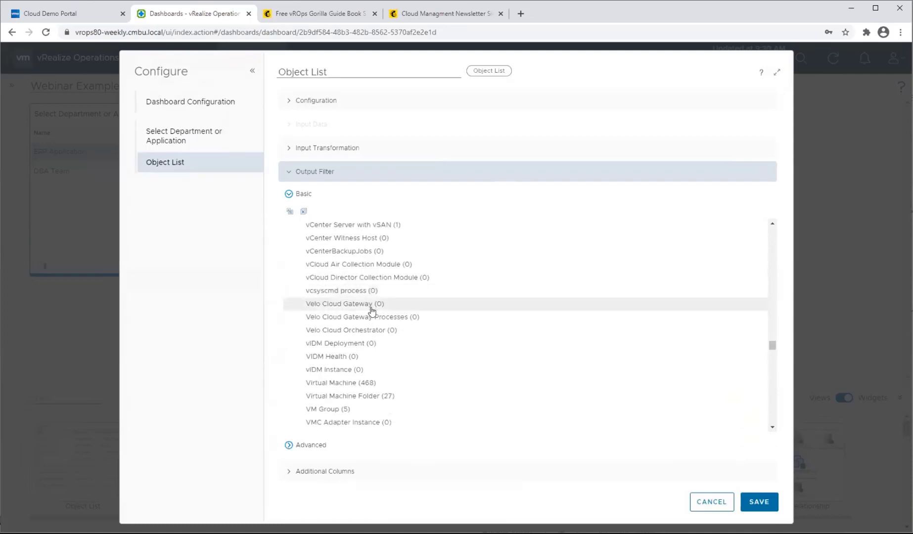
pyautogui.scroll(3, 371, 307)
pyautogui.scroll(-3, 371, 309)
pyautogui.scroll(-8, 373, 316)
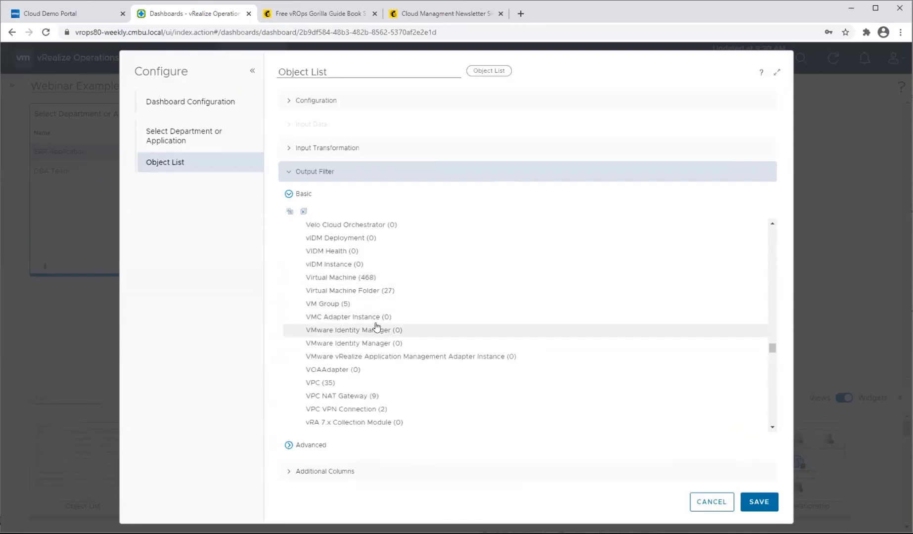
pyautogui.scroll(-1, 376, 326)
pyautogui.scroll(10, 376, 326)
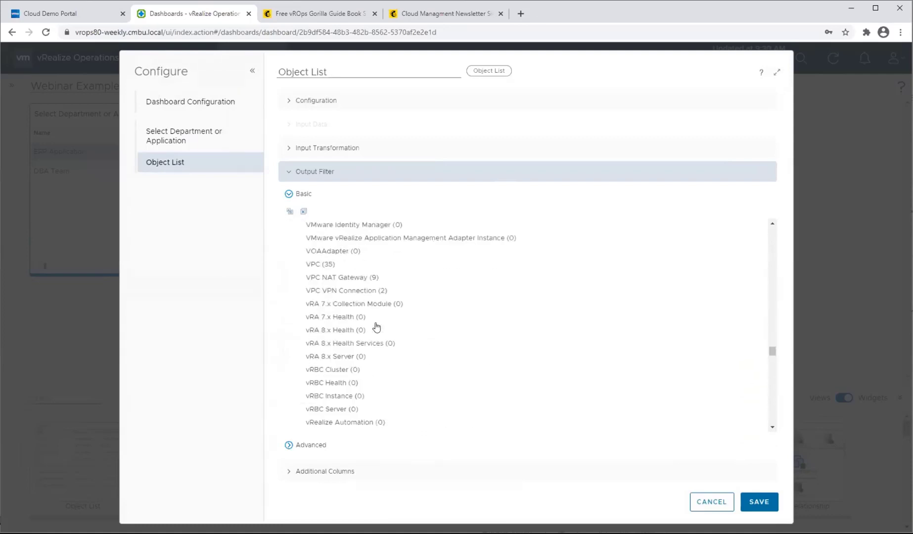
pyautogui.click(335, 330)
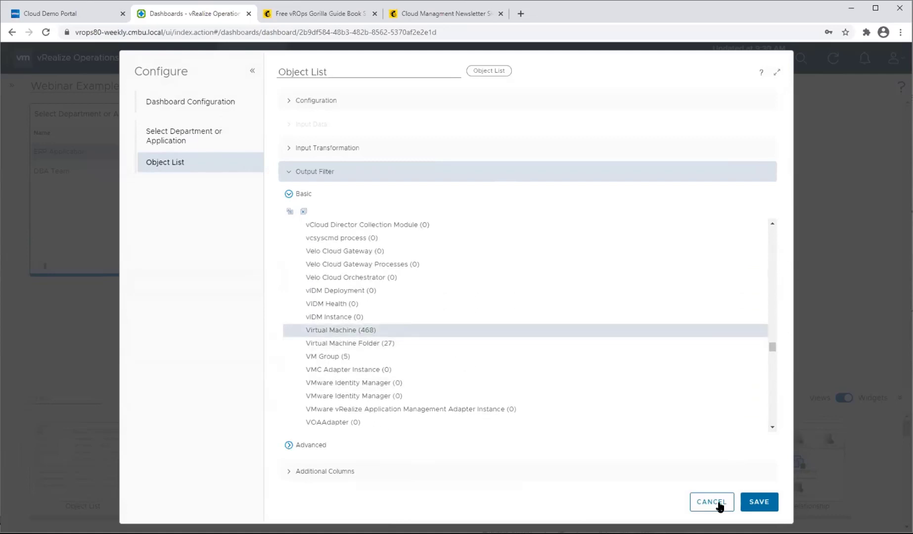
pyautogui.click(758, 500)
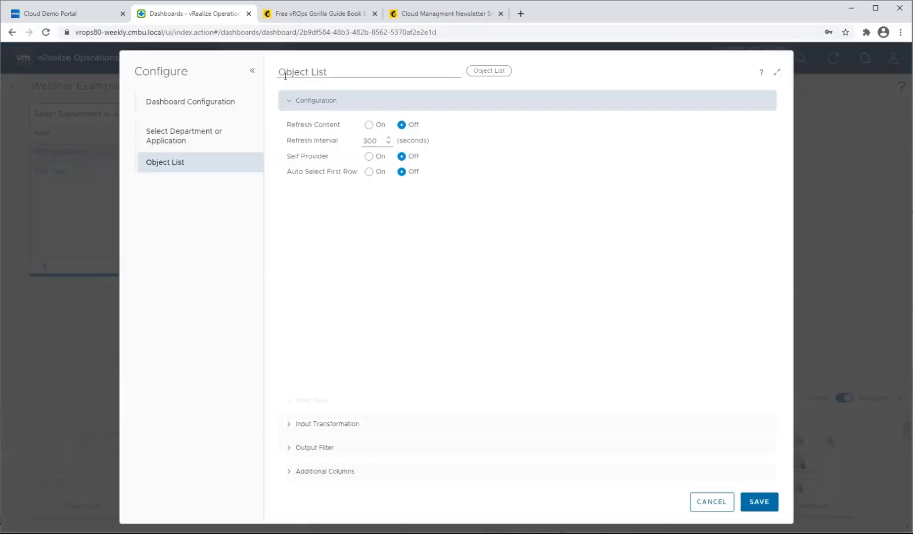
# Rename the second Object List widget as Select a Virtual Machine, save its configuration, and check it with DBA Team.
pyautogui.tripleClick(323, 72)
pyautogui.write('Selc')
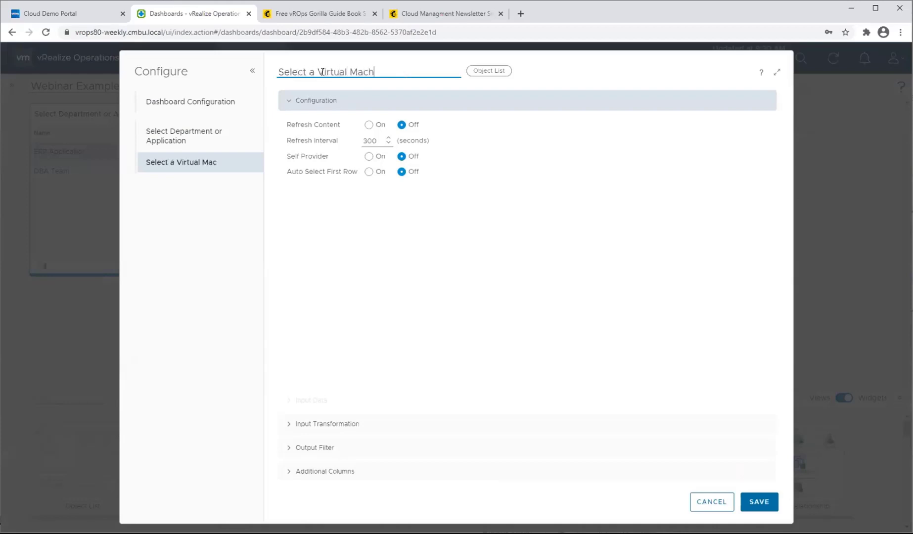
pyautogui.click(759, 501)
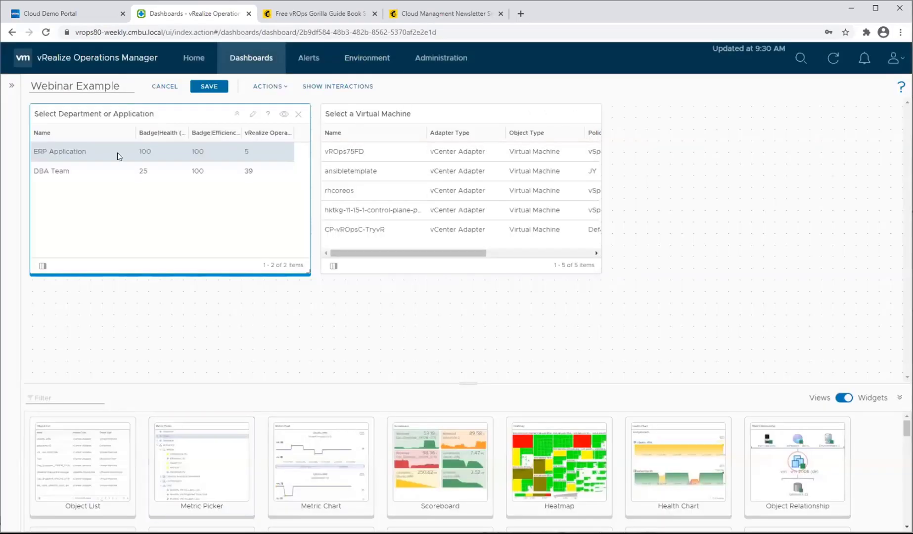
pyautogui.click(103, 177)
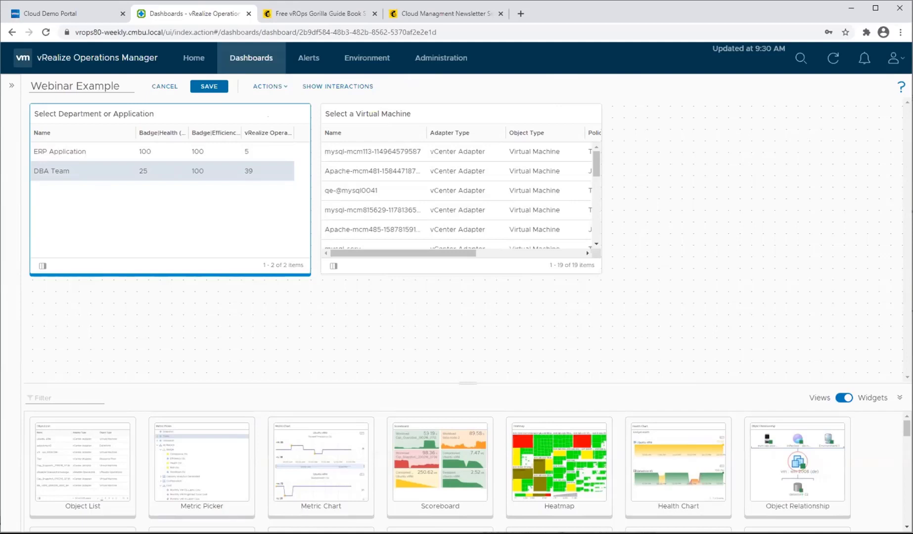
# Add an Alert List widget beside the virtual machine list and feed it the Select Department or Application list's object selection.
pyautogui.scroll(-2, 526, 473)
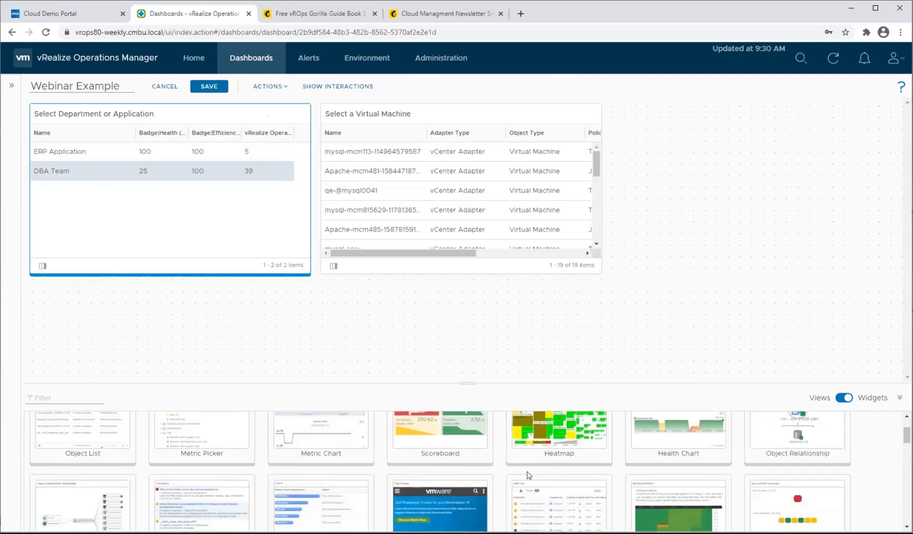
pyautogui.scroll(-1, 528, 476)
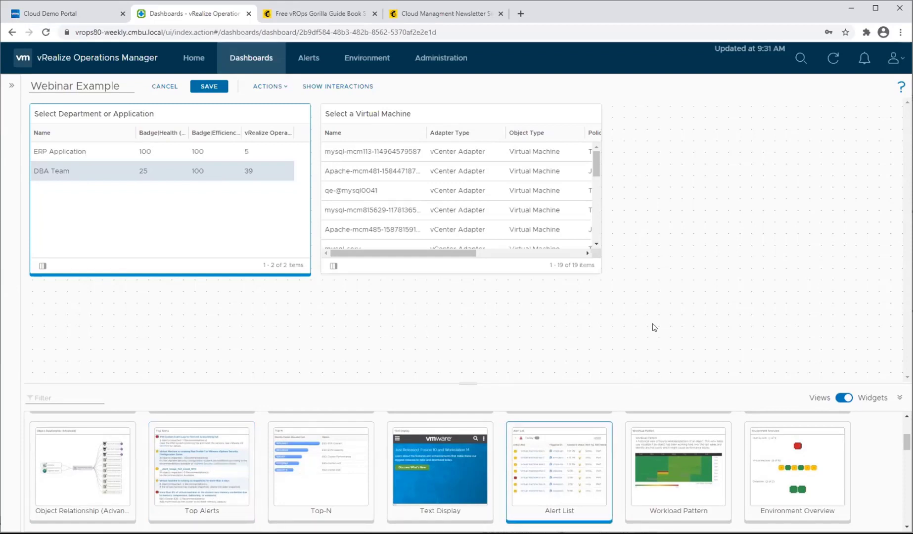
pyautogui.moveTo(653, 328); pyautogui.dragTo(692, 171)
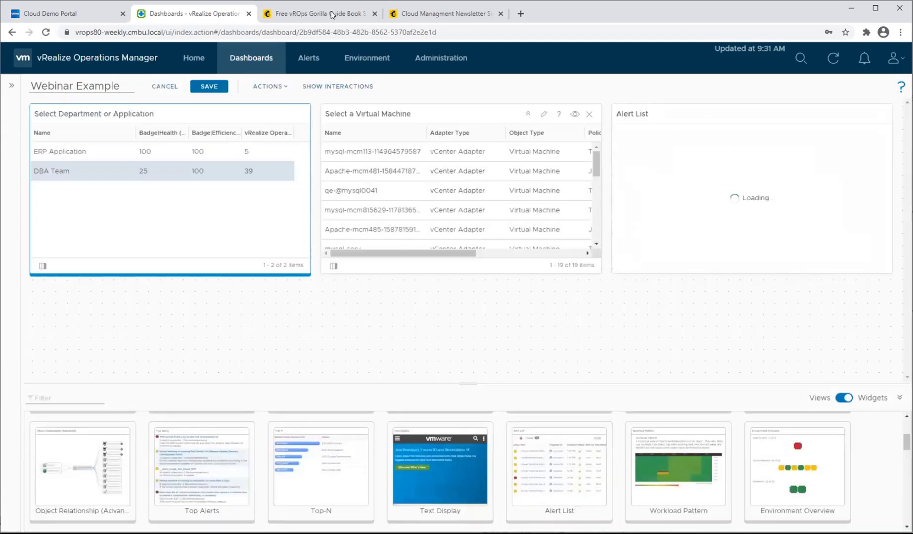
pyautogui.click(344, 87)
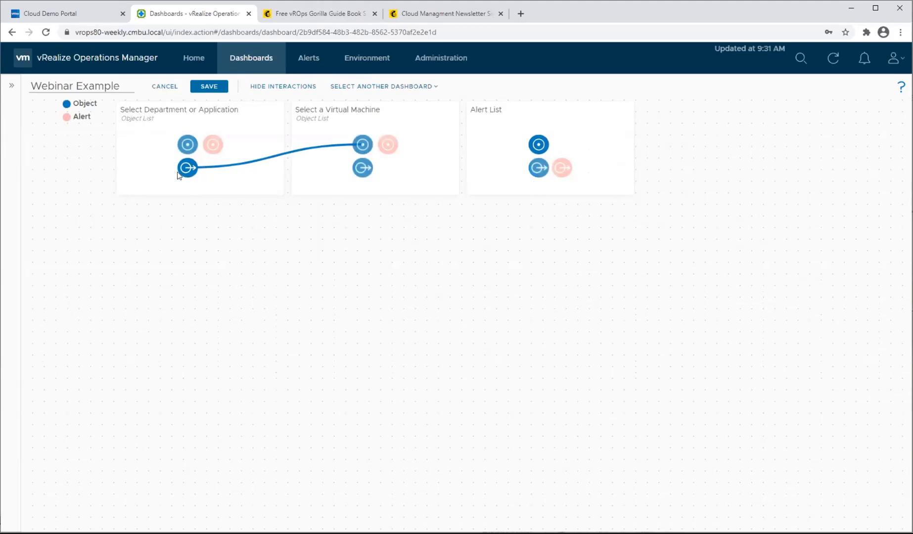
pyautogui.moveTo(187, 167); pyautogui.dragTo(540, 146)
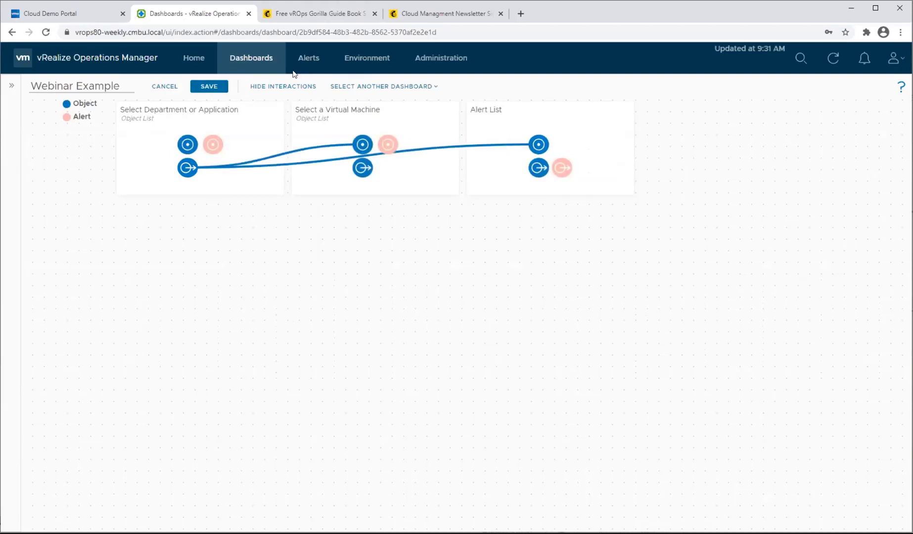
pyautogui.click(285, 88)
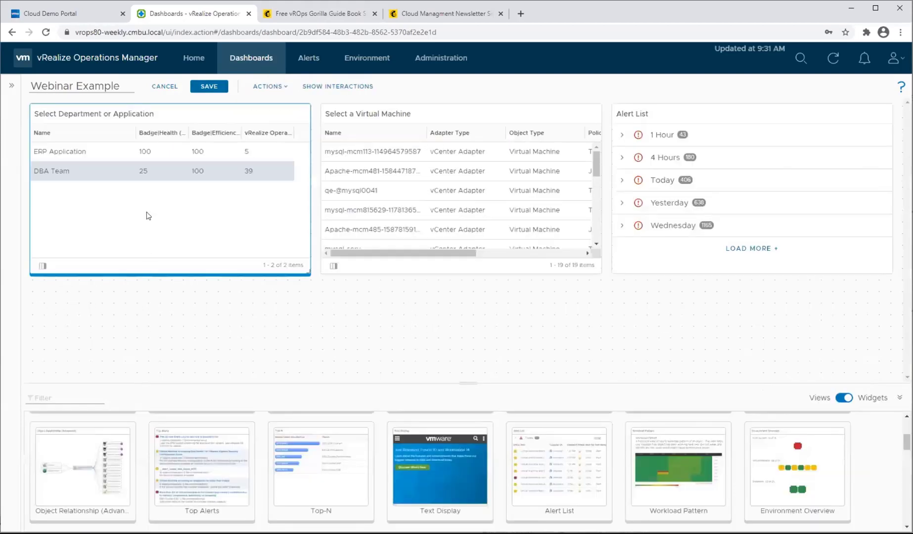
# Examine the Alert List's entries for ERP Application in the 1 Hour and 4 Hours groups, and compare them with DBA Team's alerts.
pyautogui.click(163, 152)
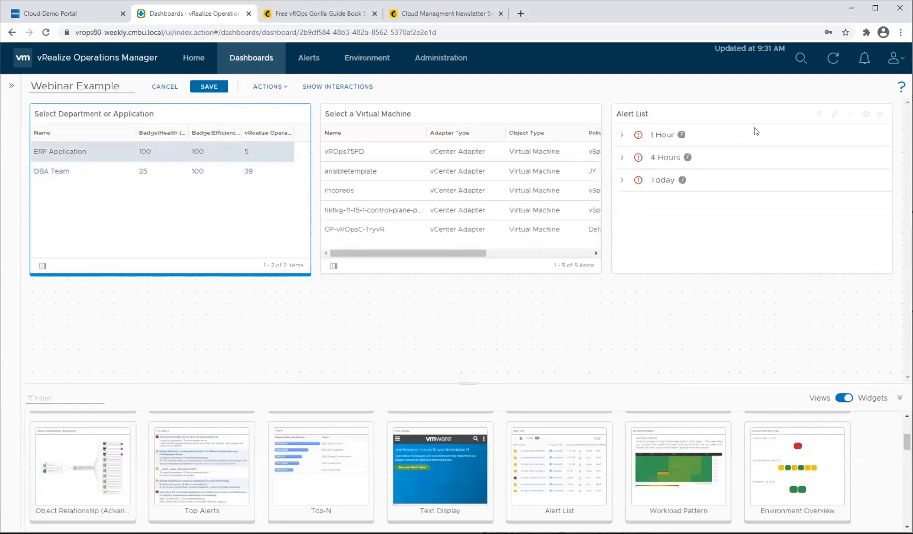
pyautogui.click(621, 135)
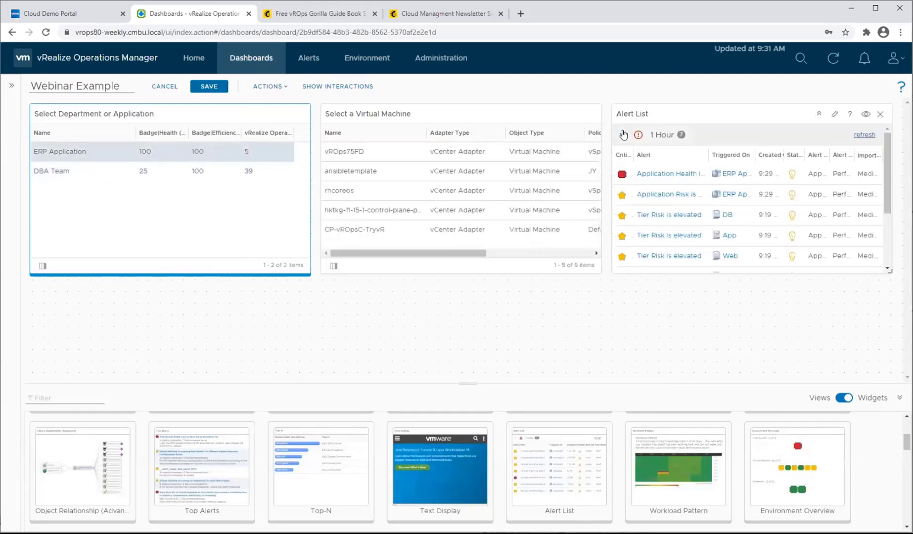
pyautogui.scroll(-3, 638, 183)
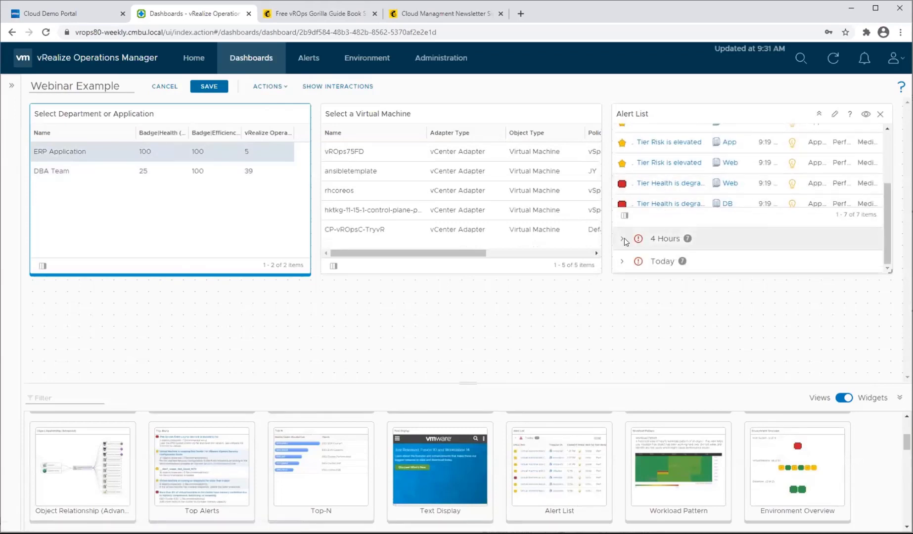
pyautogui.click(657, 239)
pyautogui.scroll(-1, 673, 206)
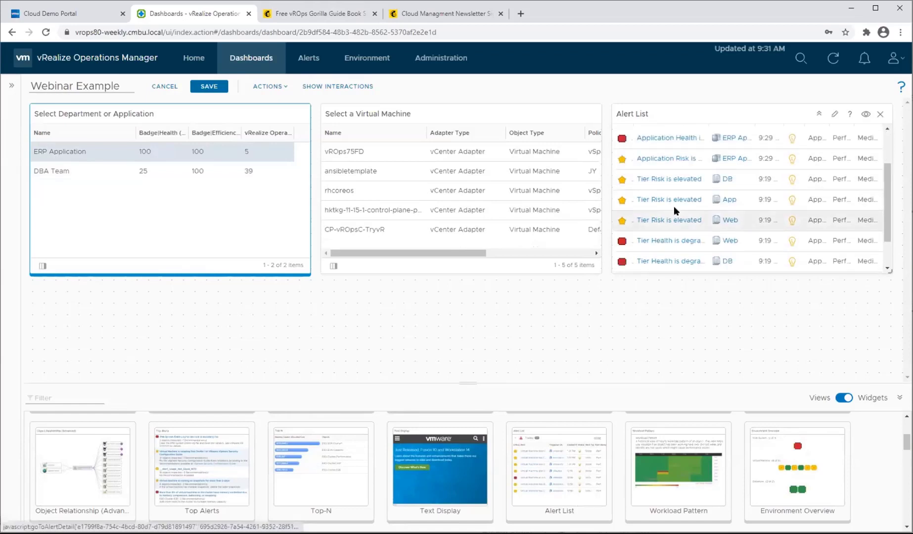
pyautogui.scroll(1, 652, 225)
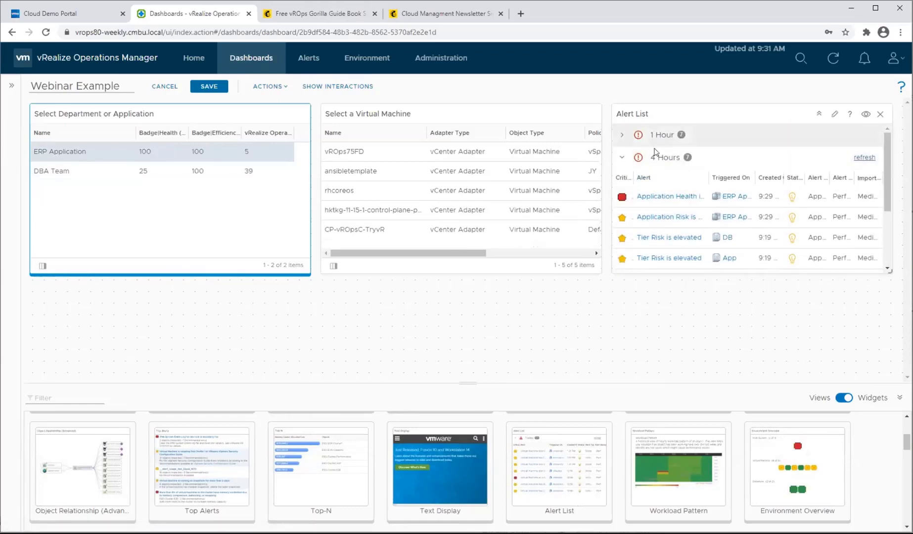
pyautogui.click(621, 159)
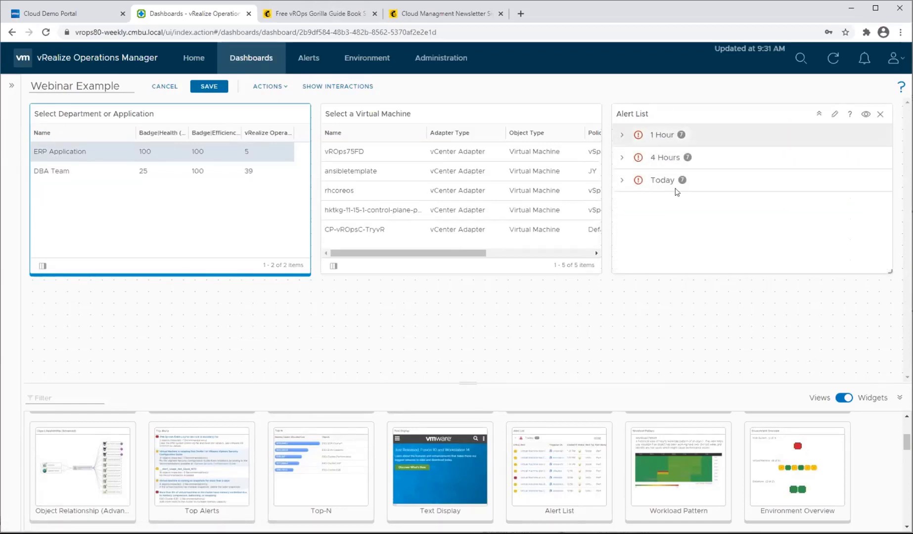
pyautogui.click(251, 169)
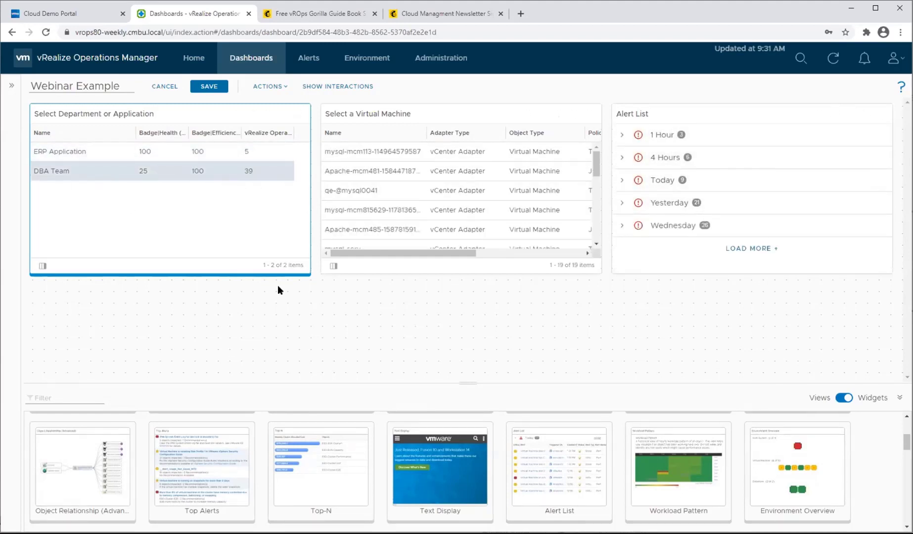
pyautogui.click(240, 148)
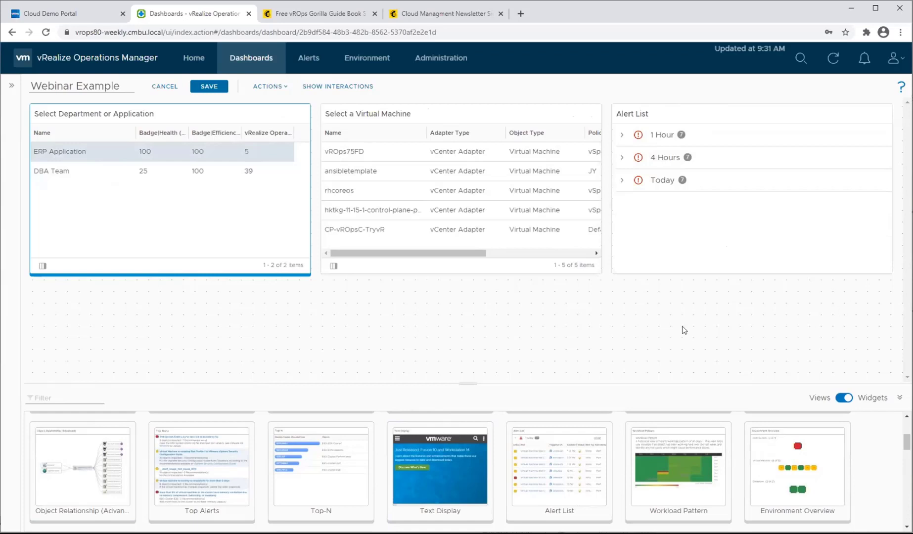
# Save the Webinar Example dashboard.
pyautogui.click(213, 86)
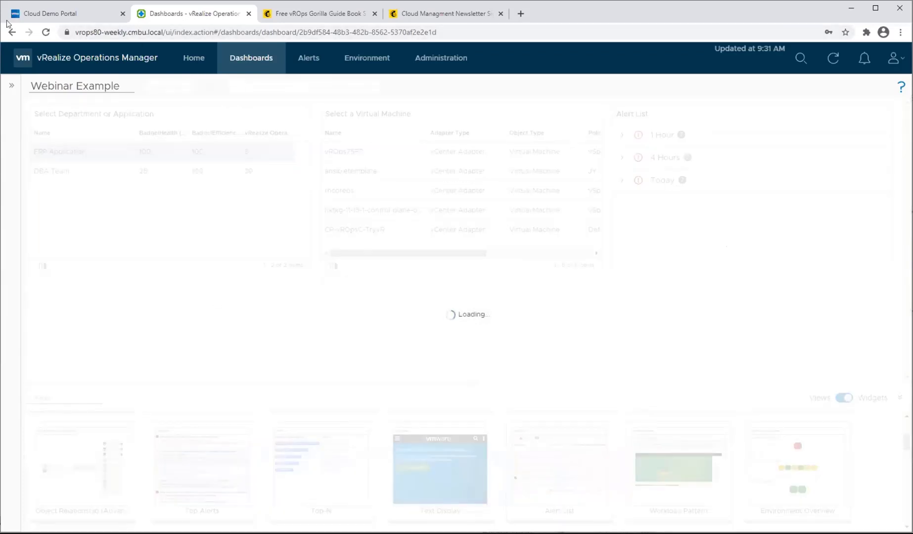
pyautogui.rightClick(13, 86)
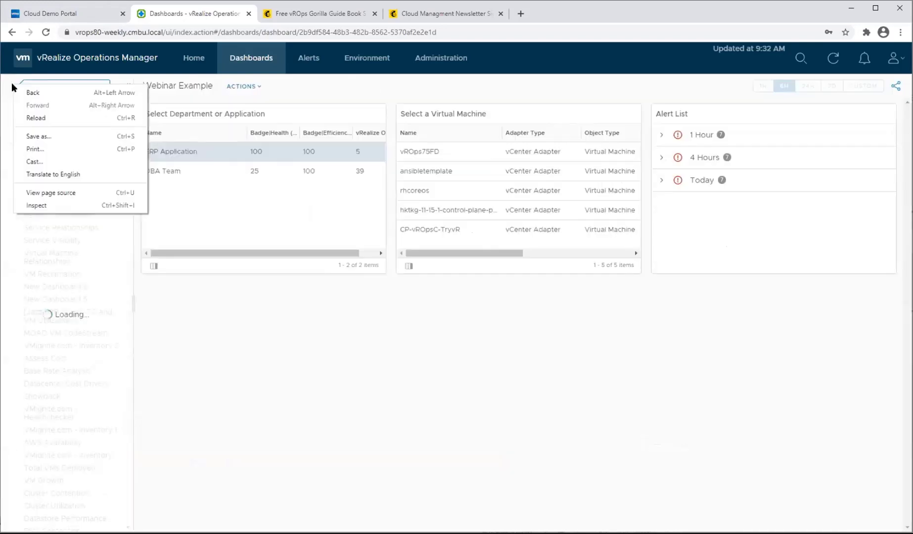
pyautogui.click(417, 352)
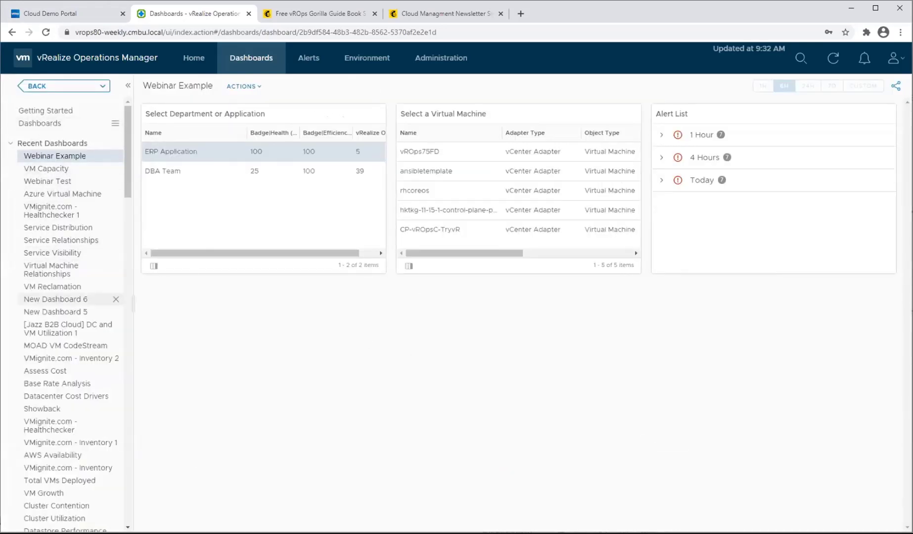
# Open the VM Capacity dashboard for editing, copy its CPU widget, and leave the edit without saving.
pyautogui.click(50, 170)
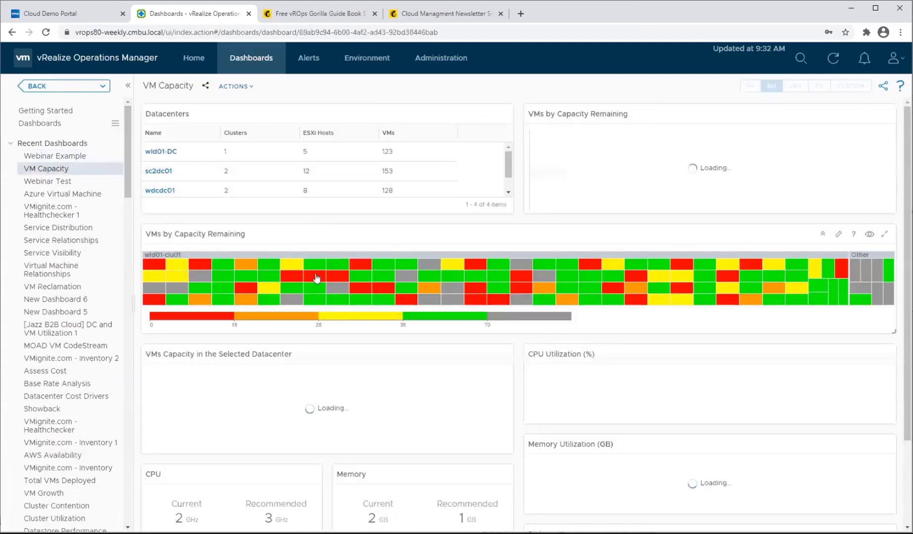
pyautogui.scroll(-2, 317, 277)
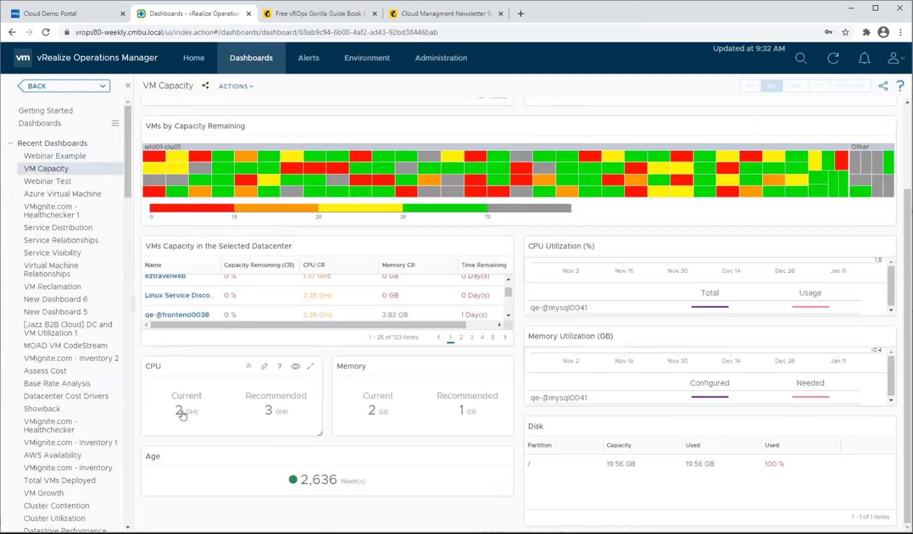
pyautogui.moveTo(182, 402)
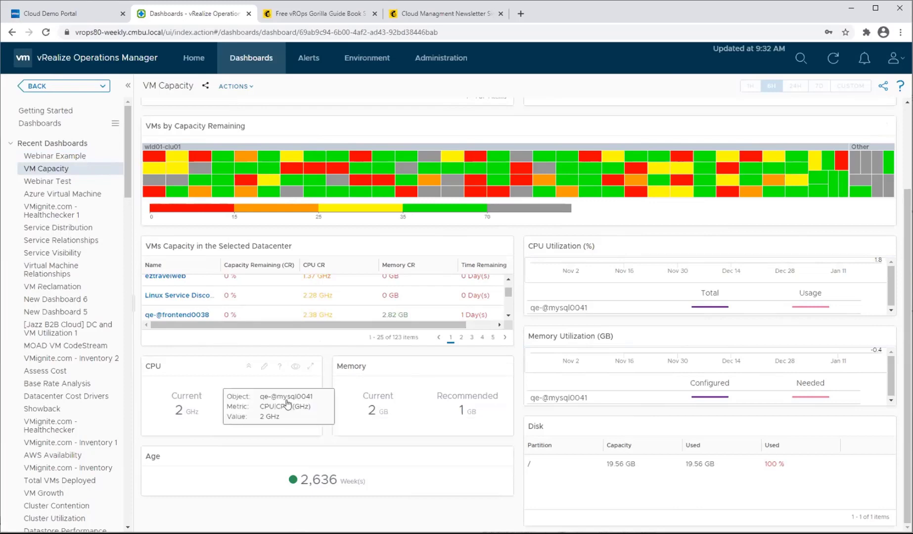
pyautogui.moveTo(249, 401)
pyautogui.moveTo(296, 403)
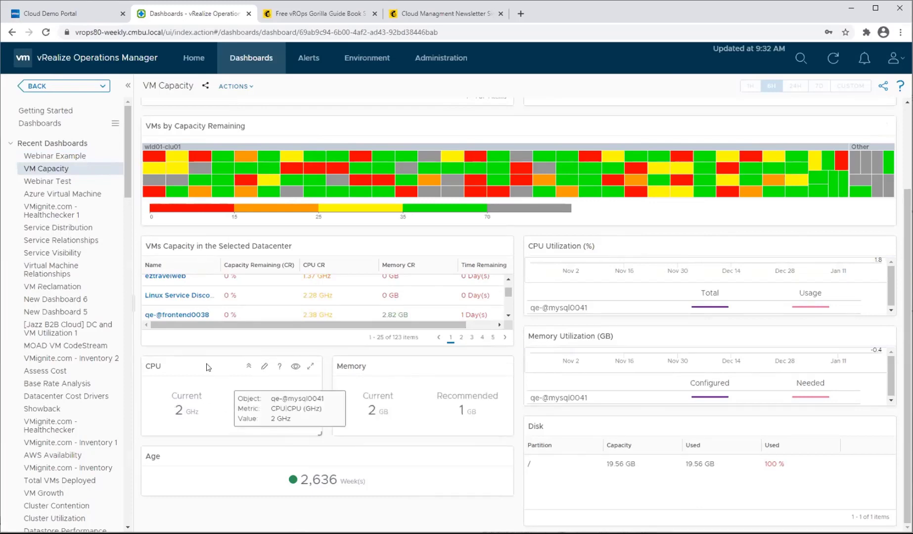
pyautogui.click(234, 87)
pyautogui.click(249, 106)
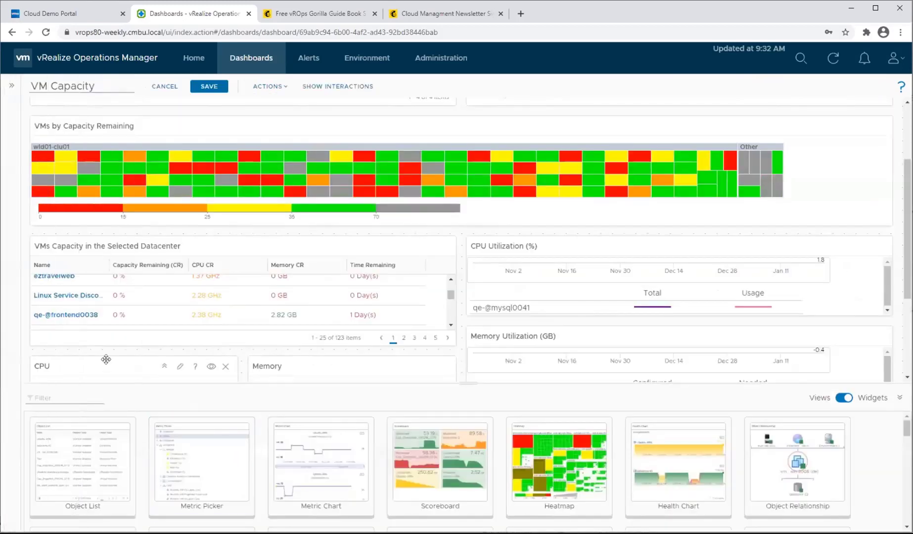
pyautogui.click(275, 86)
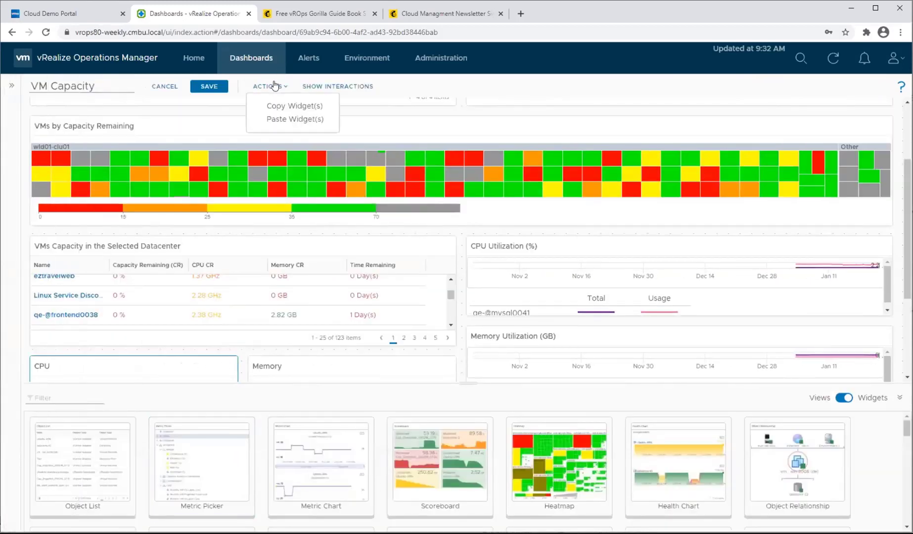
pyautogui.click(299, 106)
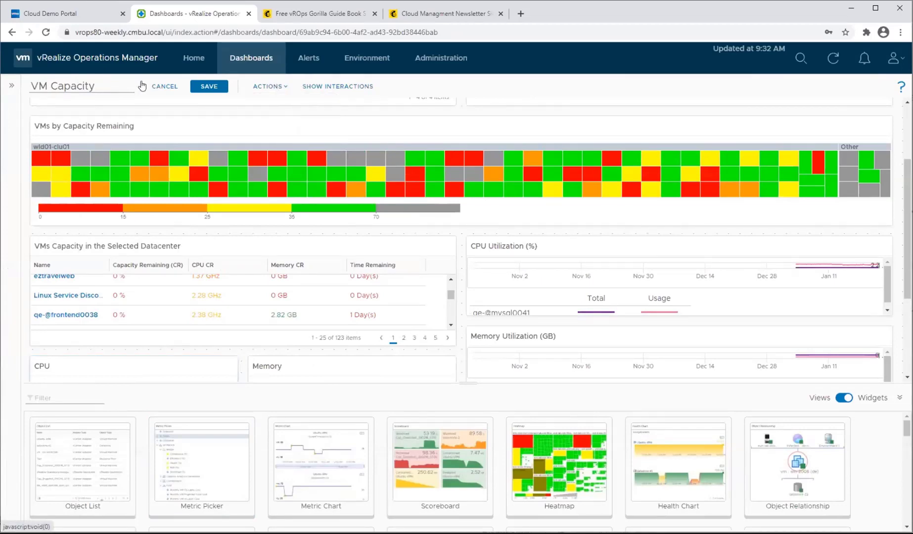
pyautogui.click(165, 87)
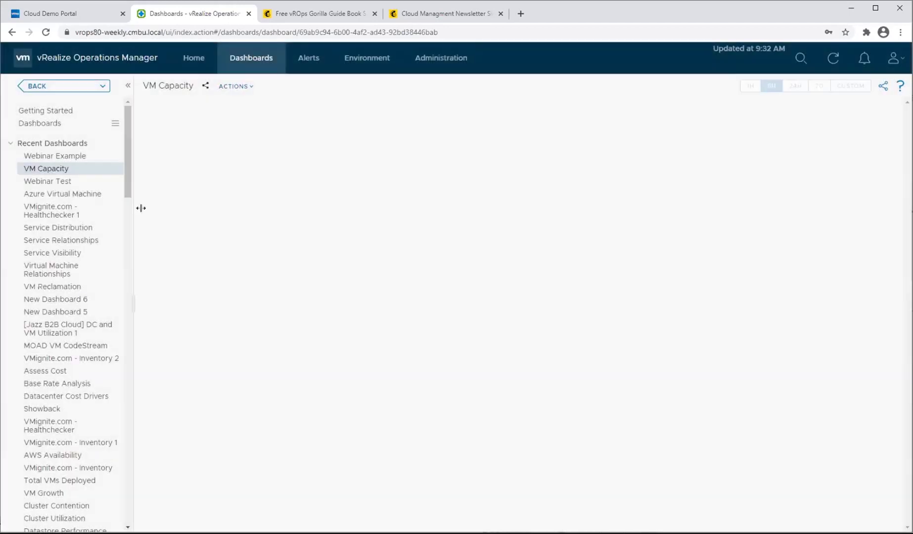
# Open the Webinar Example dashboard for editing and paste the copied CPU widget into it.
pyautogui.click(62, 157)
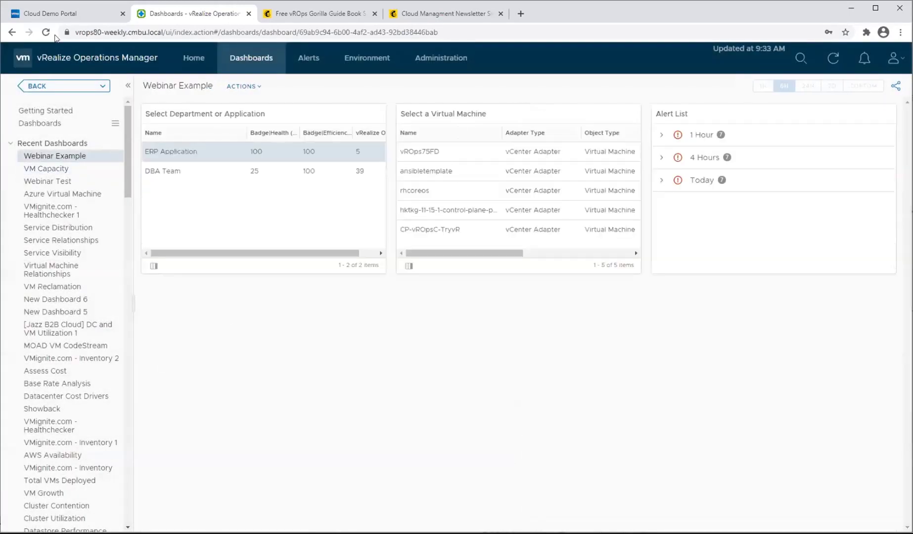
pyautogui.click(245, 87)
pyautogui.click(262, 102)
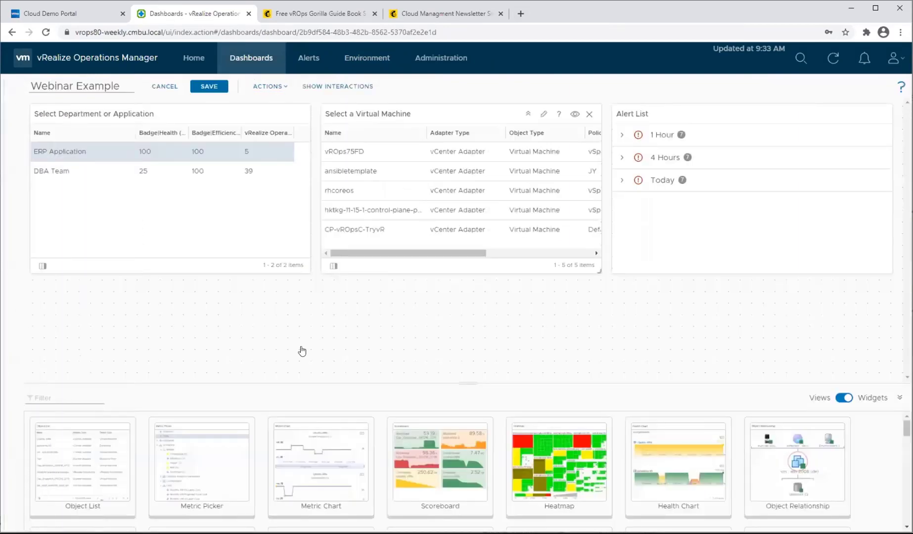
pyautogui.click(270, 87)
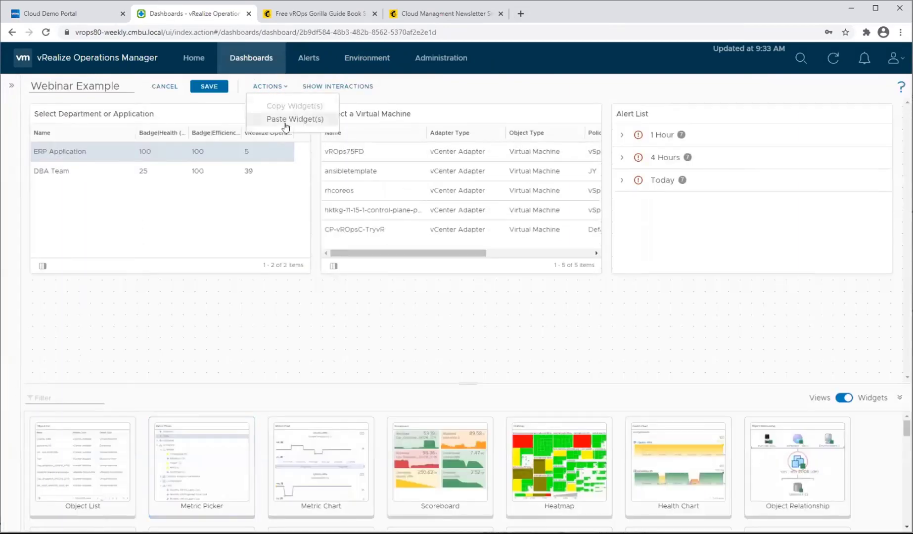
pyautogui.click(284, 123)
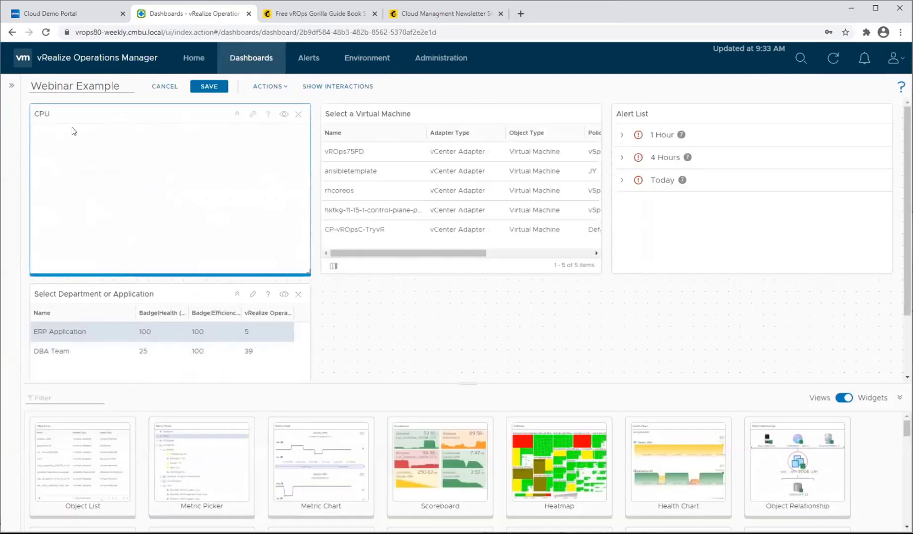
# Move the CPU widget below the Select Department or Application list and shrink it to about half its width and height.
pyautogui.moveTo(96, 118); pyautogui.dragTo(102, 323)
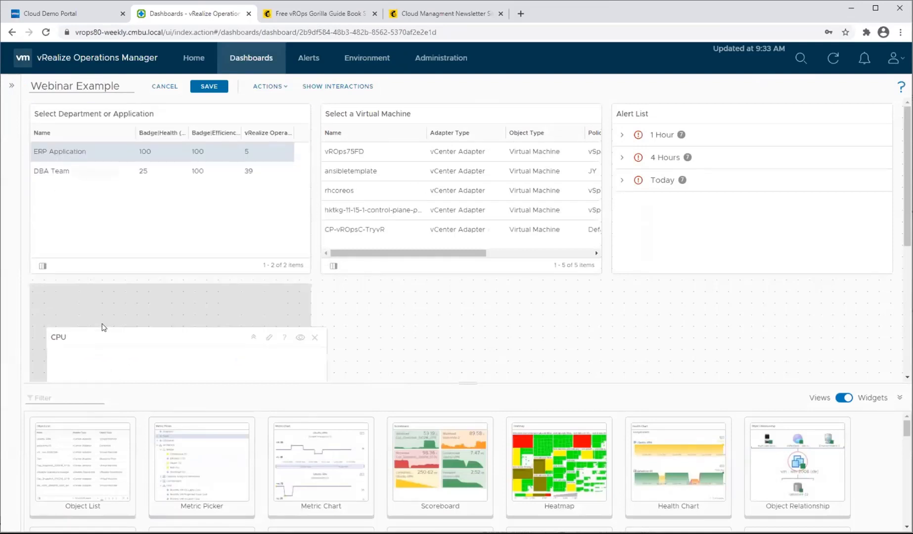
pyautogui.scroll(-2, 273, 371)
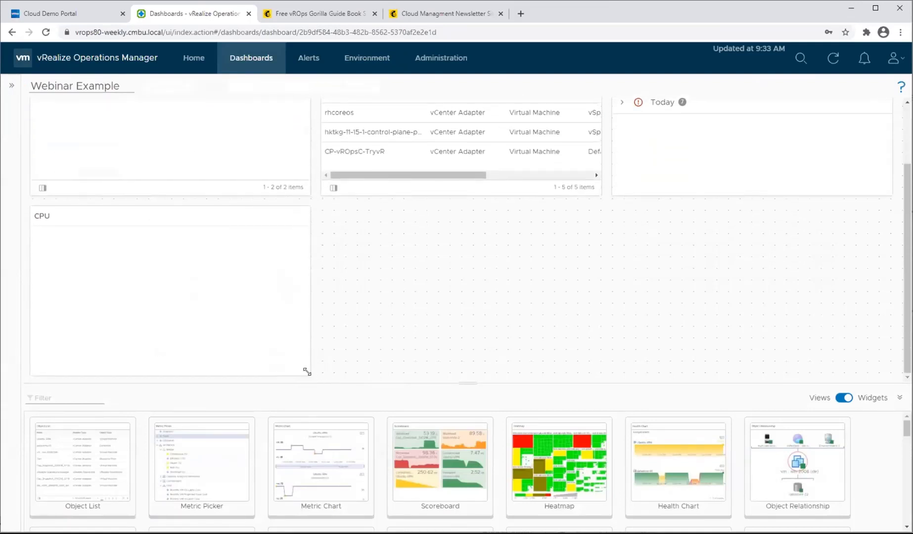
pyautogui.moveTo(306, 371); pyautogui.dragTo(165, 350)
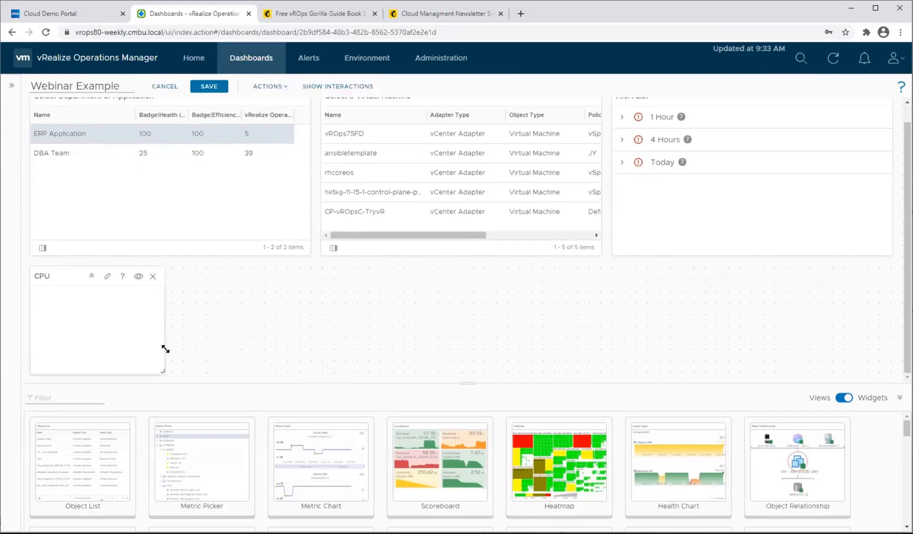
# Link the Select a Virtual Machine list's object output to the CPU widget and save the Webinar Example dashboard.
pyautogui.click(334, 90)
pyautogui.moveTo(364, 168); pyautogui.dragTo(156, 220)
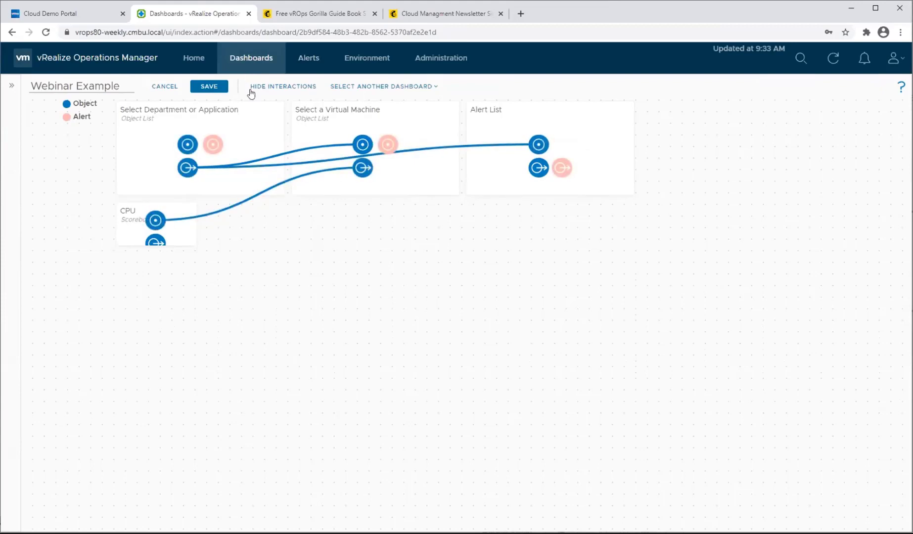
pyautogui.click(267, 89)
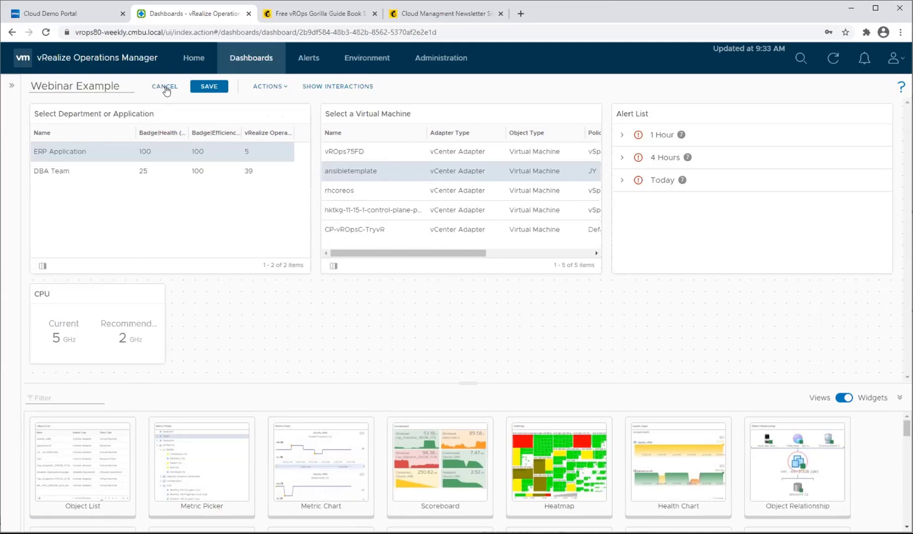
pyautogui.click(210, 88)
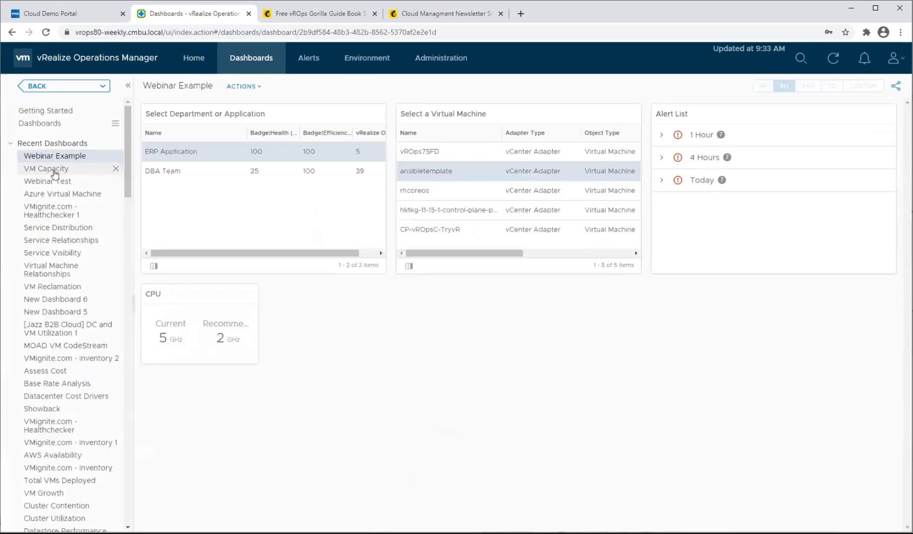
# Open the VM Capacity dashboard for editing and copy its Memory widget.
pyautogui.click(54, 169)
pyautogui.click(236, 86)
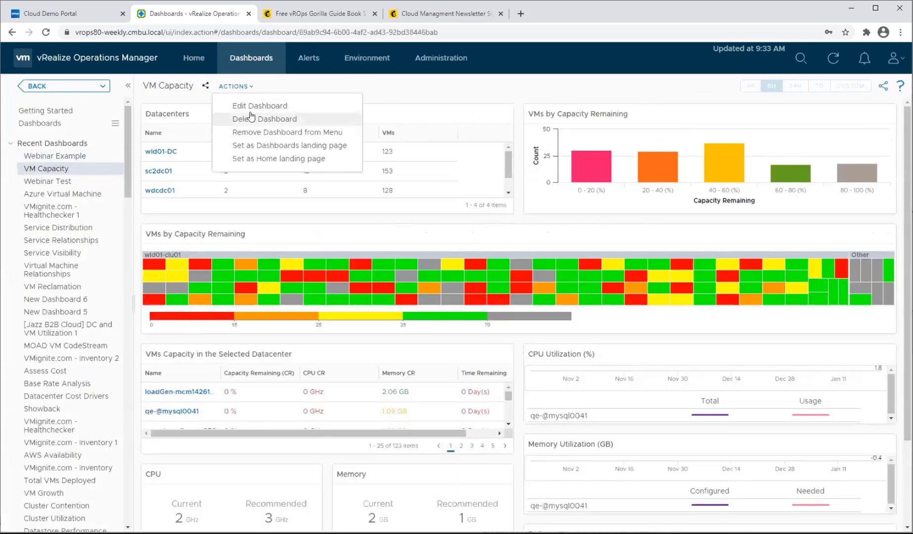
pyautogui.click(249, 106)
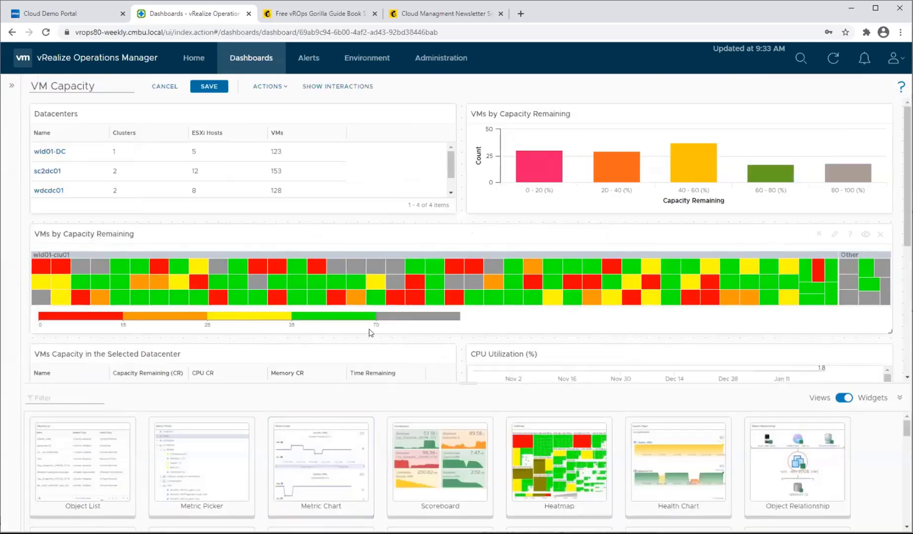
pyautogui.scroll(-3, 346, 319)
pyautogui.scroll(-2, 332, 311)
pyautogui.click(298, 210)
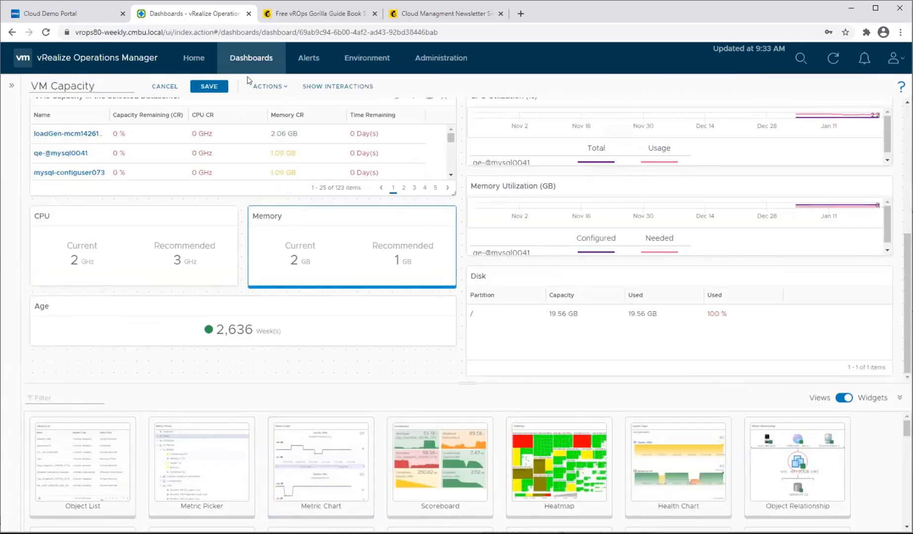
pyautogui.click(270, 87)
pyautogui.click(284, 104)
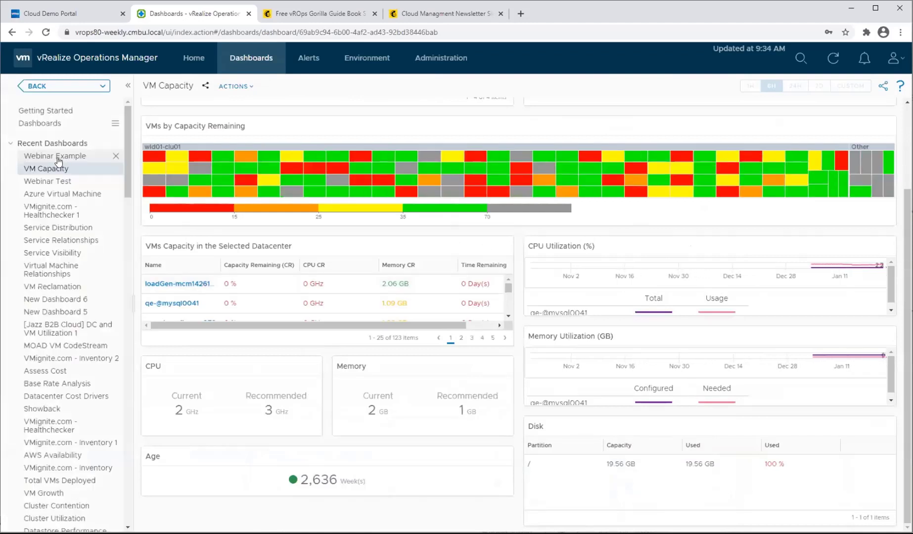
# Open the Webinar Example dashboard for editing and paste the copied Memory widget into it.
pyautogui.click(58, 156)
pyautogui.click(268, 85)
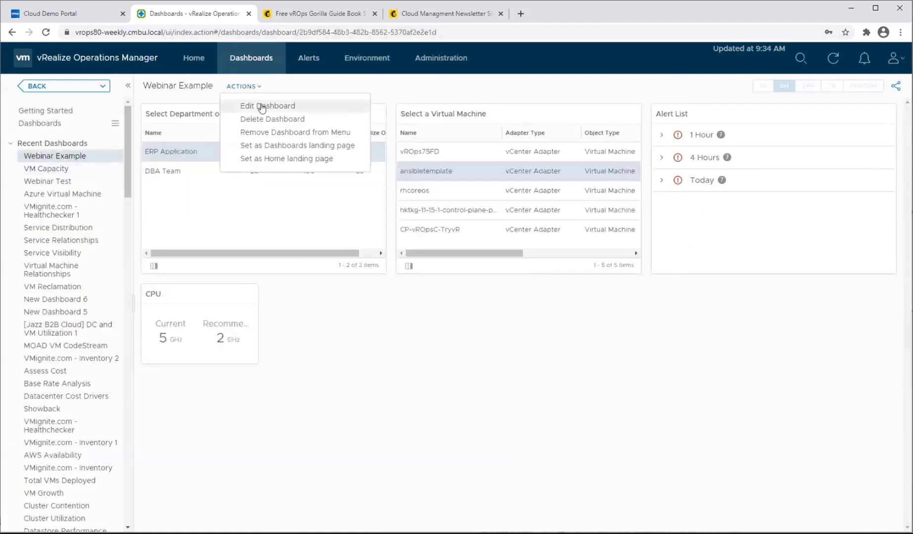
pyautogui.click(261, 105)
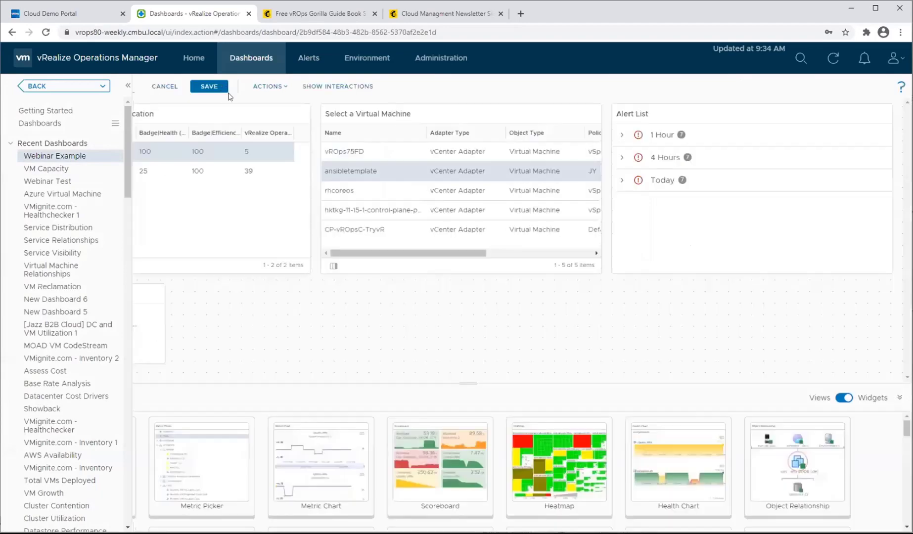
pyautogui.click(269, 86)
pyautogui.click(293, 119)
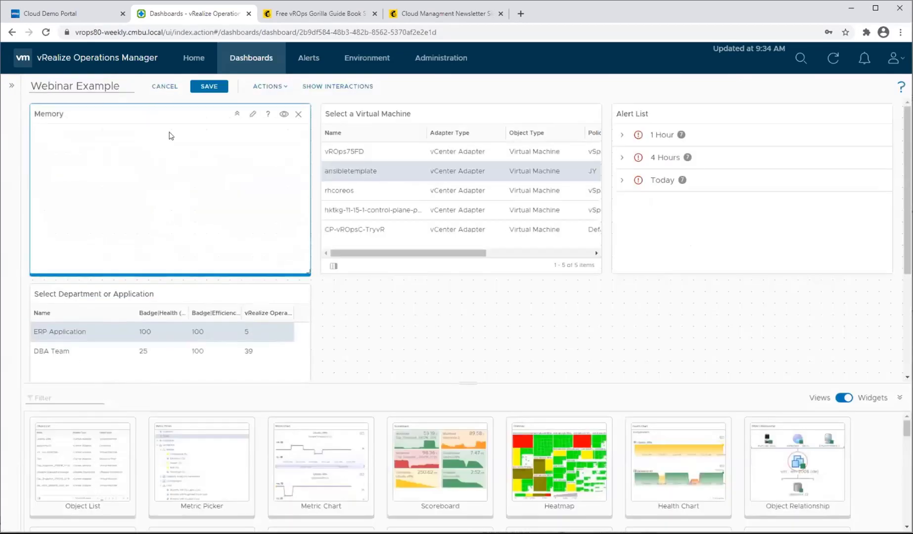
# Move the Memory widget directly beside the CPU widget and shrink it to the CPU widget's size.
pyautogui.moveTo(171, 116); pyautogui.dragTo(279, 310)
pyautogui.scroll(-2, 420, 341)
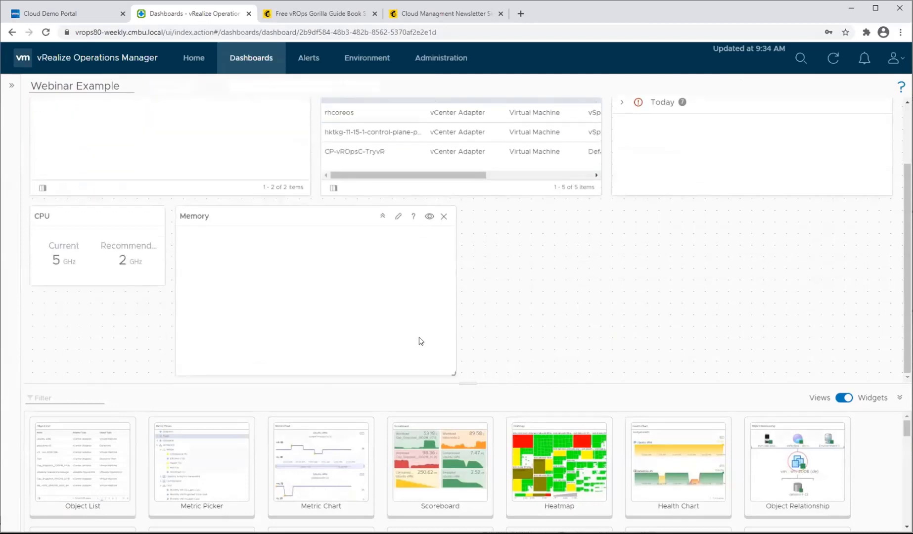
pyautogui.moveTo(454, 373); pyautogui.dragTo(306, 351)
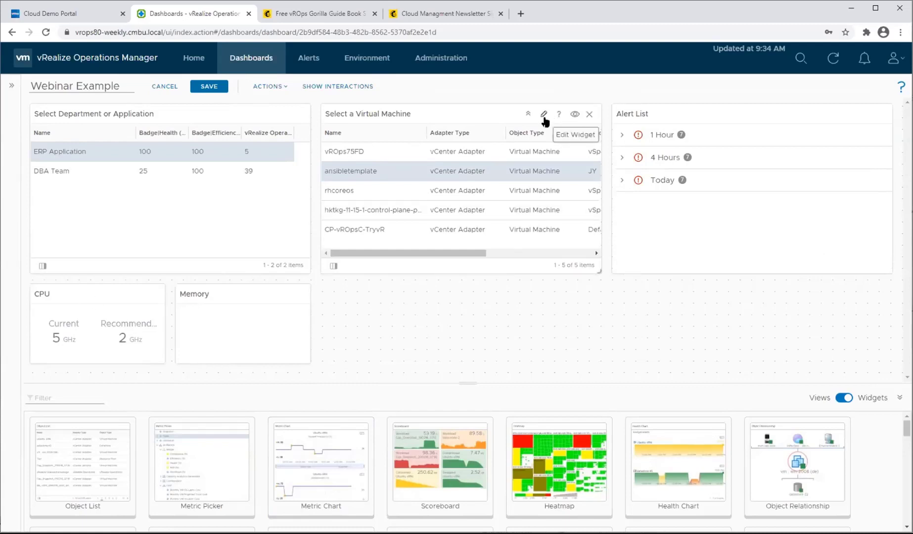
# View the configuration of the Select a Virtual Machine widget and close it without saving.
pyautogui.click(543, 114)
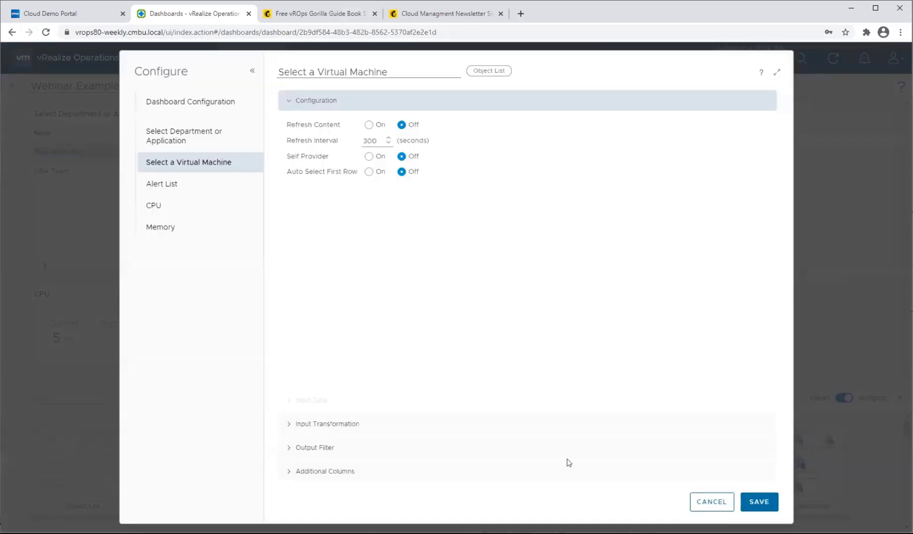
pyautogui.click(715, 503)
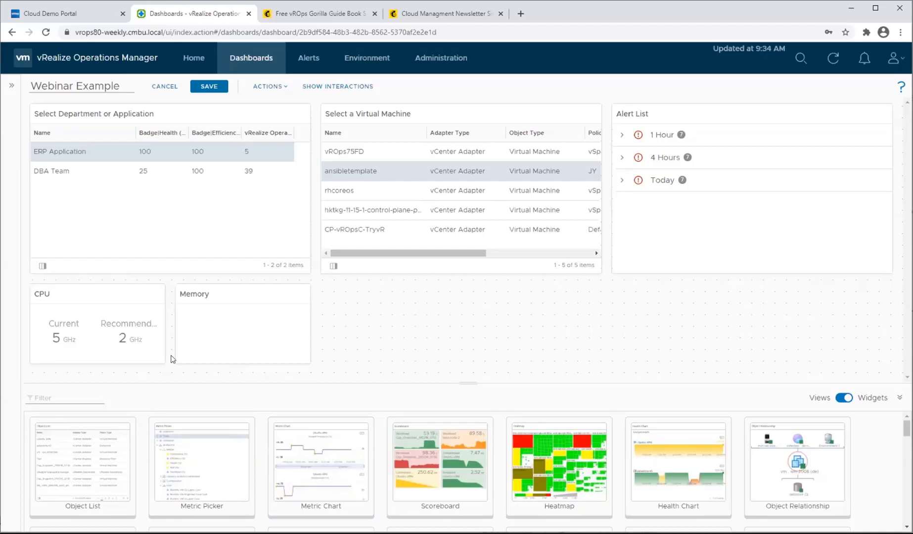
pyautogui.moveTo(546, 125)
# Link the Select a Virtual Machine list's object output to the Memory widget and test it by selecting rhcoreos and vROps75FD.
pyautogui.click(325, 89)
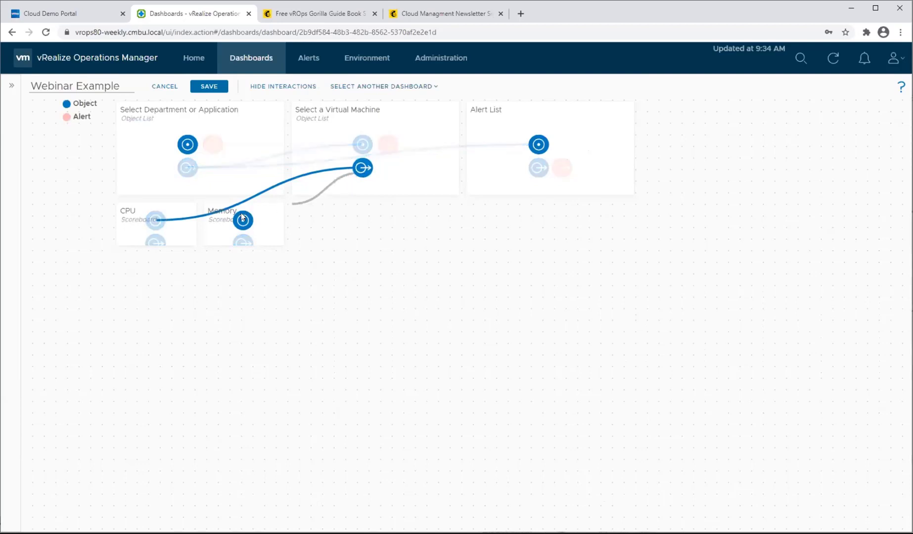
pyautogui.click(298, 88)
pyautogui.click(393, 194)
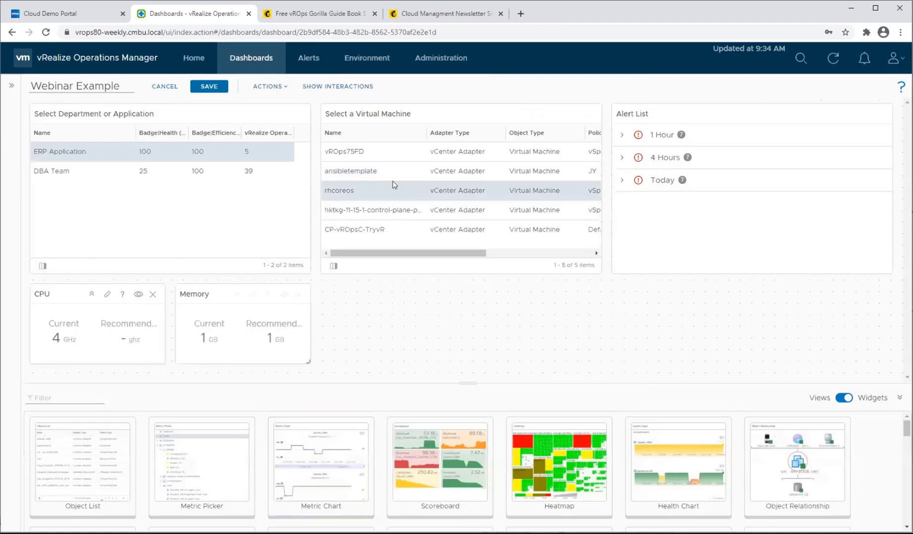
pyautogui.click(421, 150)
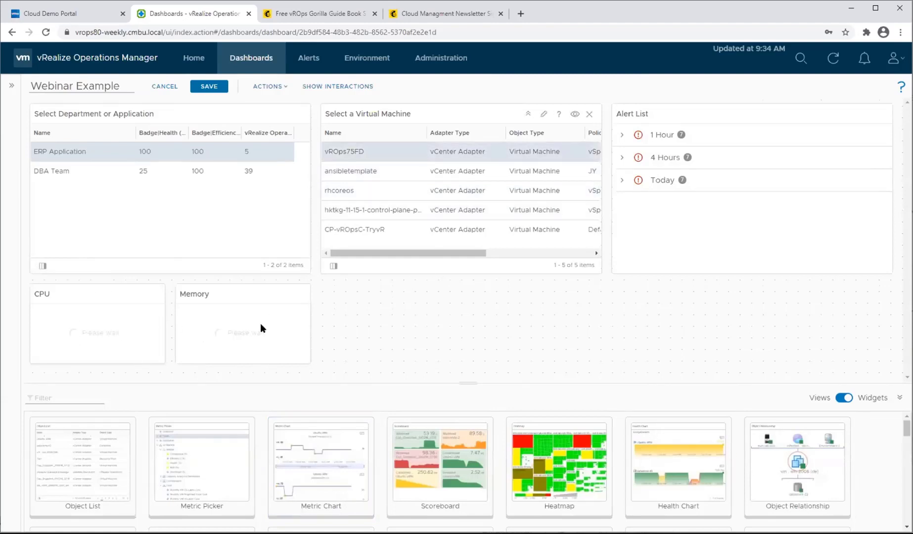
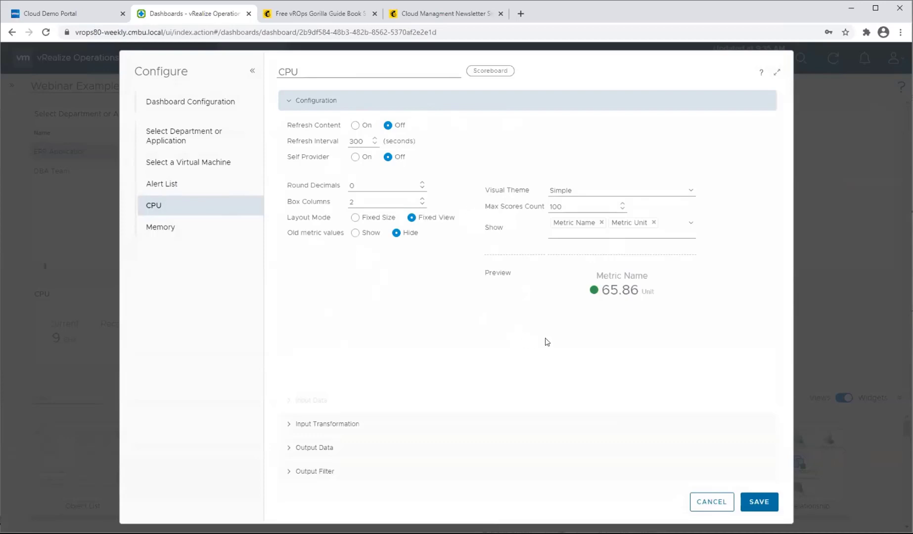
# Close the CPU widget's configuration without saving and add a Scoreboard widget directly below the CPU and Memory widgets.
pyautogui.click(718, 505)
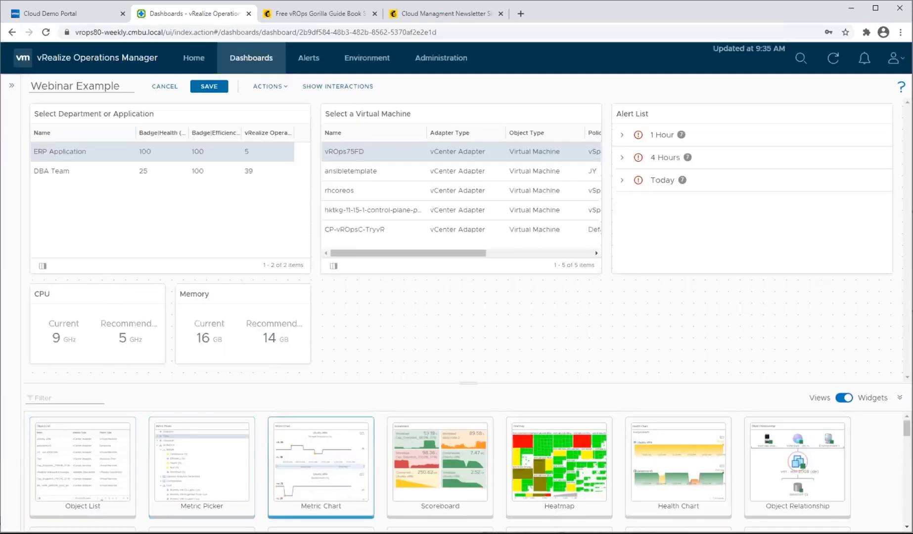
pyautogui.moveTo(424, 477); pyautogui.dragTo(432, 310)
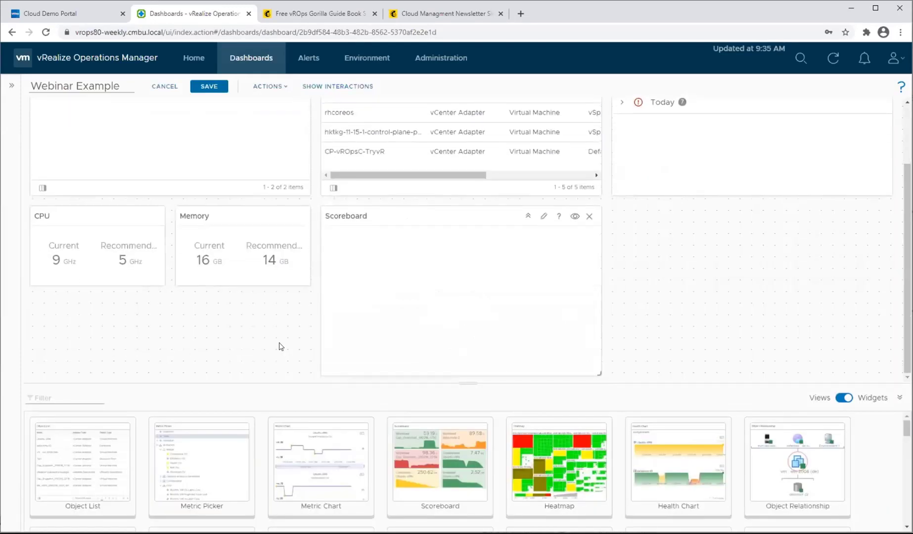
pyautogui.moveTo(395, 216); pyautogui.dragTo(211, 339)
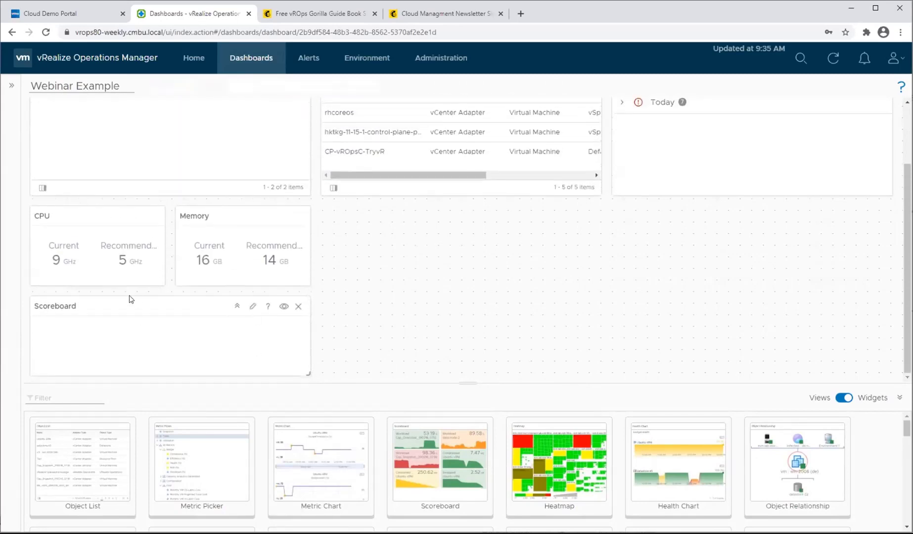
# Add the Virtual Machine metrics CPU Demand (%) and CPU Usage (%) to the Scoreboard's output data, name it CPU Scoreboard and save.
pyautogui.click(253, 306)
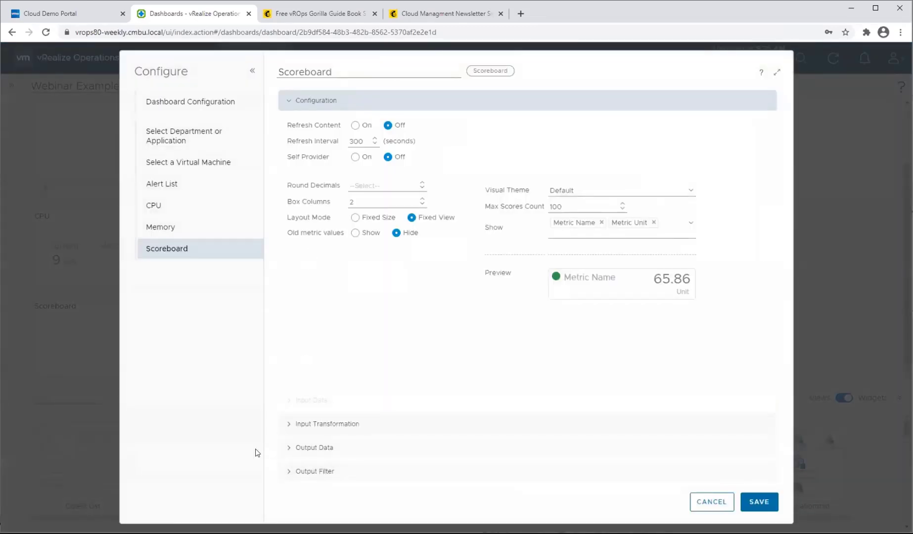
pyautogui.click(290, 448)
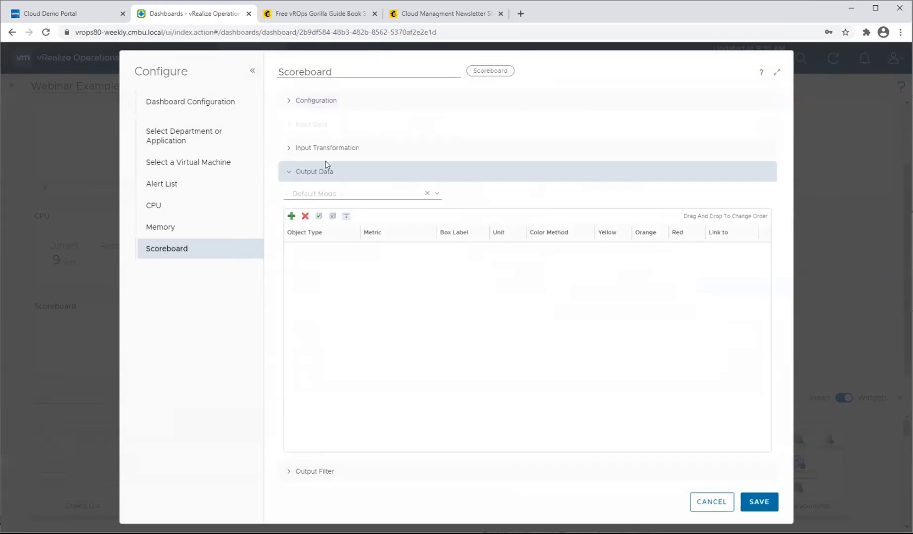
pyautogui.click(334, 192)
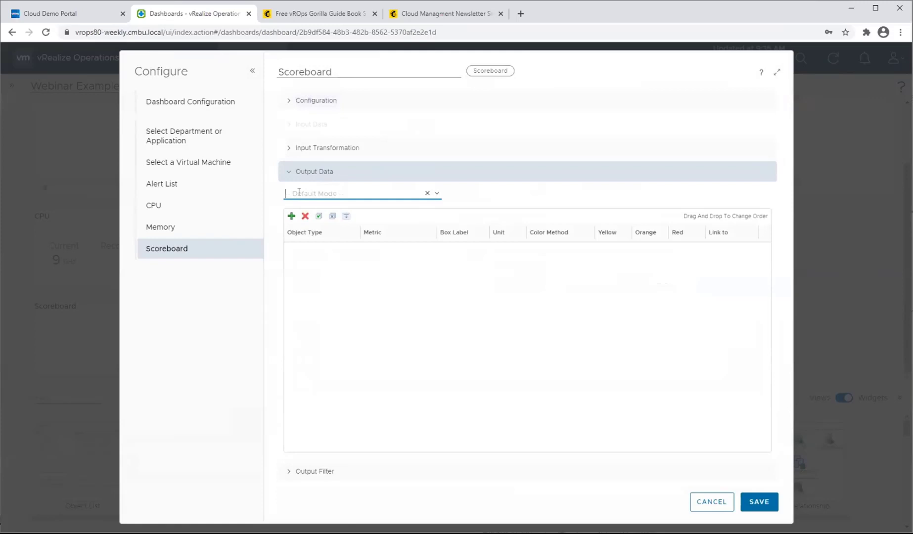
pyautogui.click(291, 216)
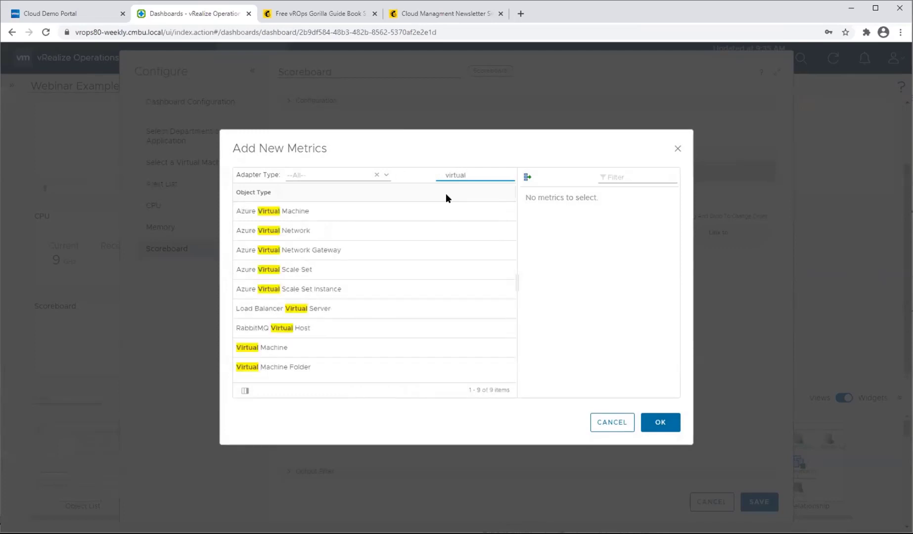
pyautogui.click(289, 349)
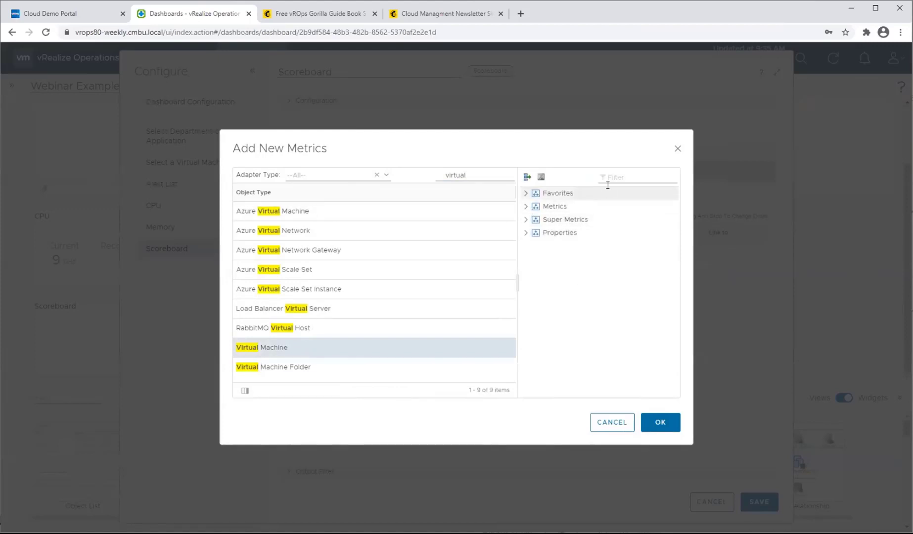
pyautogui.click(647, 173)
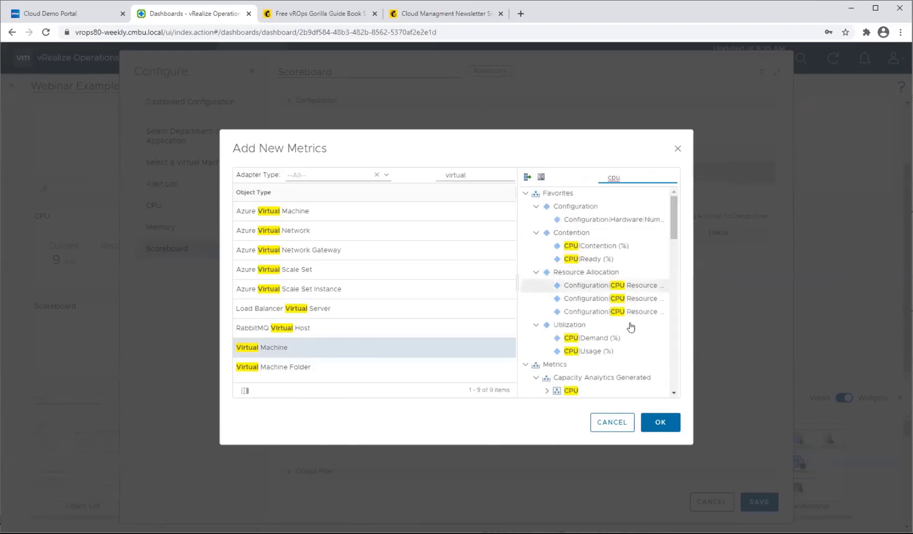
pyautogui.click(628, 340)
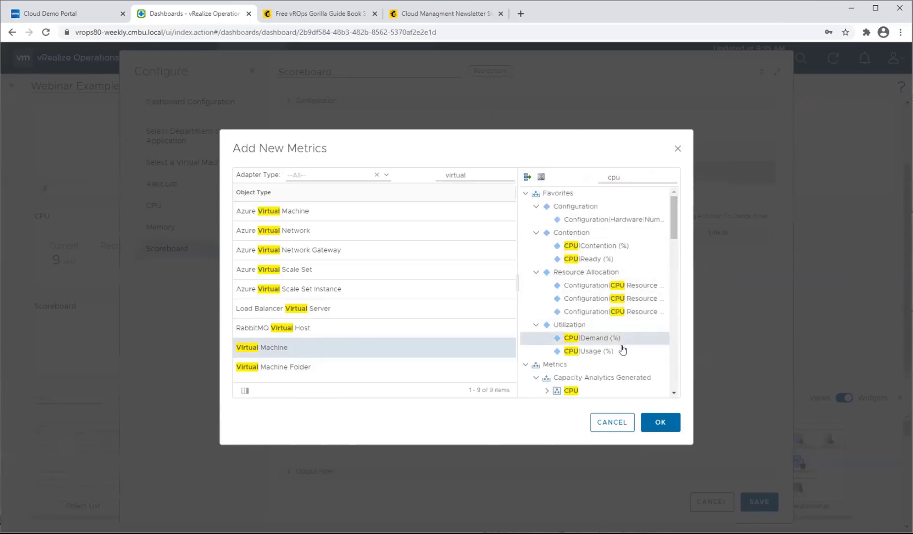
pyautogui.keyDown('ctrl'); pyautogui.click(621, 351); pyautogui.keyUp('ctrl')
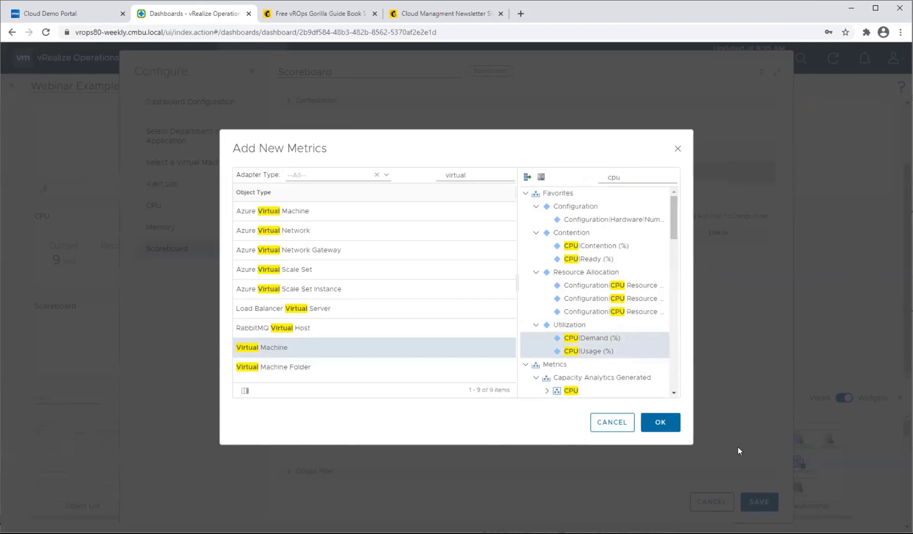
pyautogui.click(661, 424)
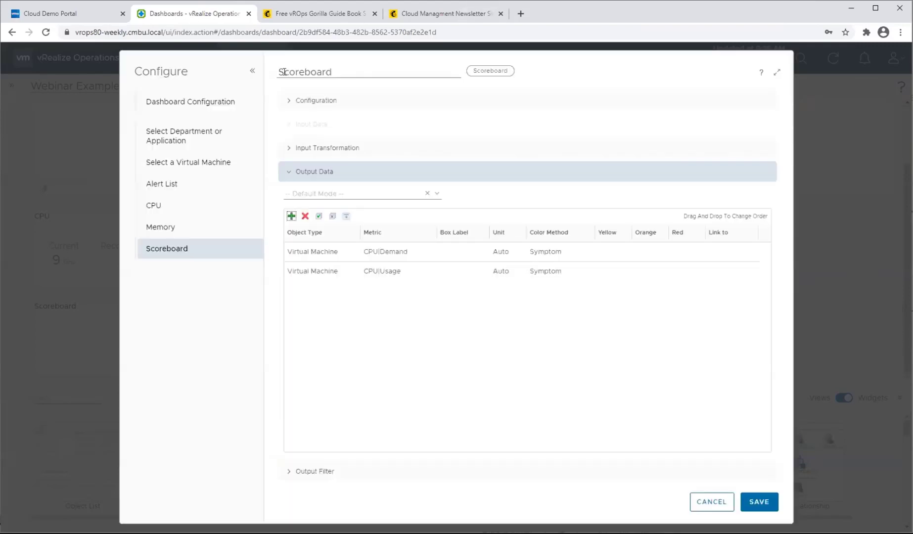
pyautogui.write('CPU')
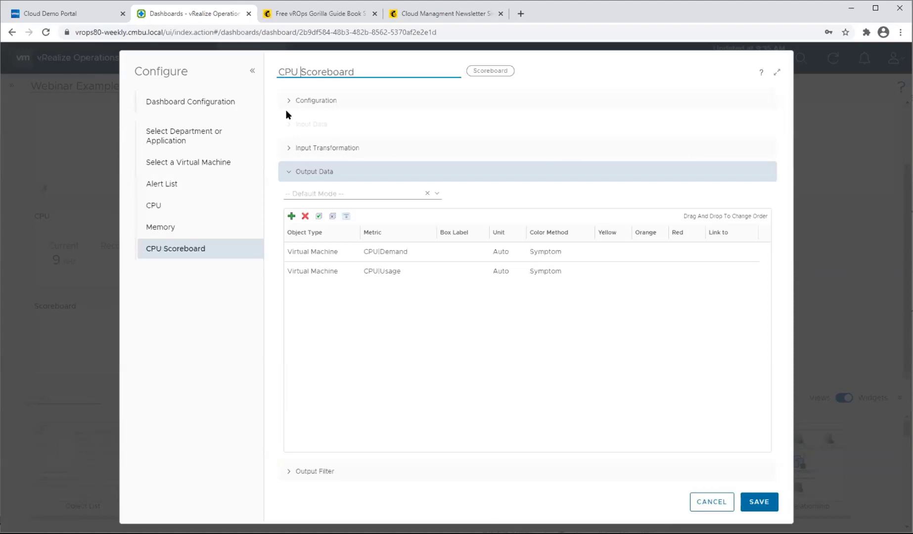
pyautogui.click(762, 501)
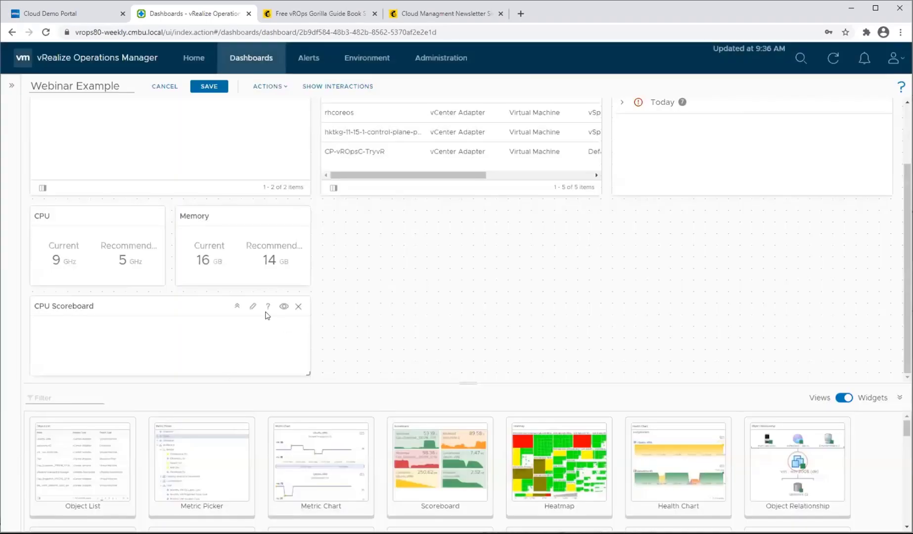
# Link the Select a Virtual Machine list's object output to the CPU Scoreboard and return to the dashboard layout.
pyautogui.click(341, 86)
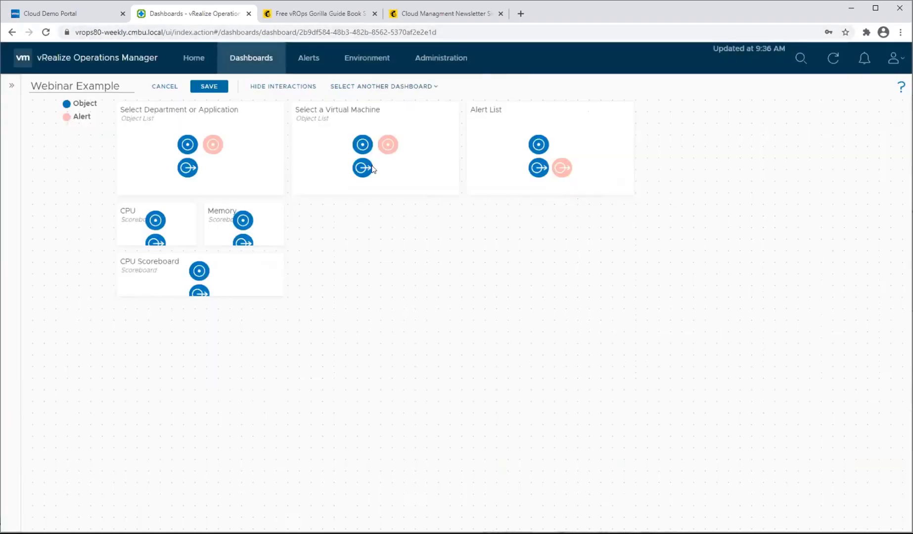
pyautogui.click(200, 271)
pyautogui.click(283, 86)
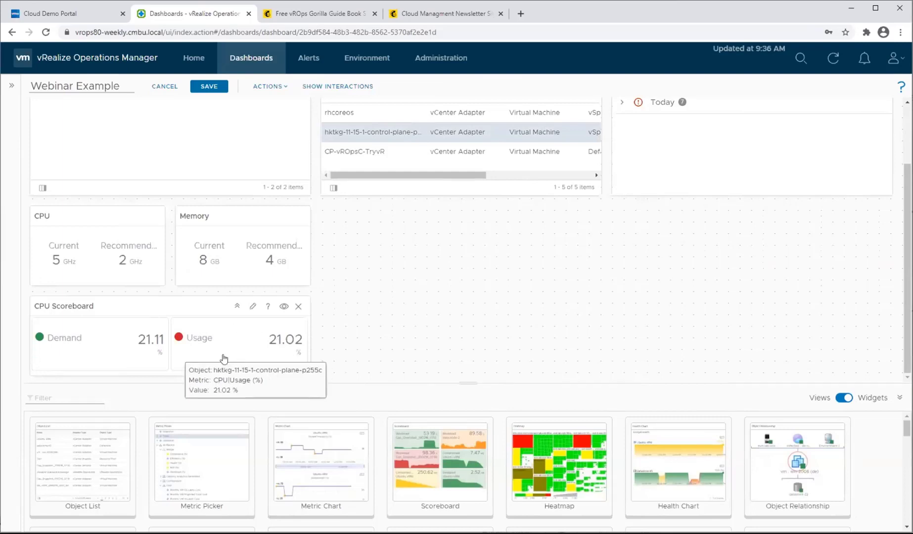
# Open the CPU Scoreboard's configuration and add Sparkline to its shown elements.
pyautogui.click(253, 308)
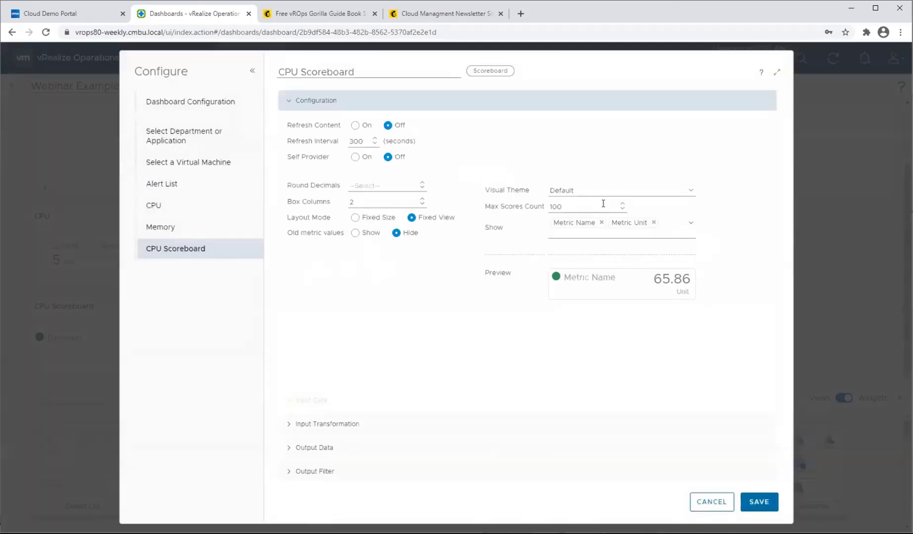
pyautogui.click(691, 226)
pyautogui.click(609, 280)
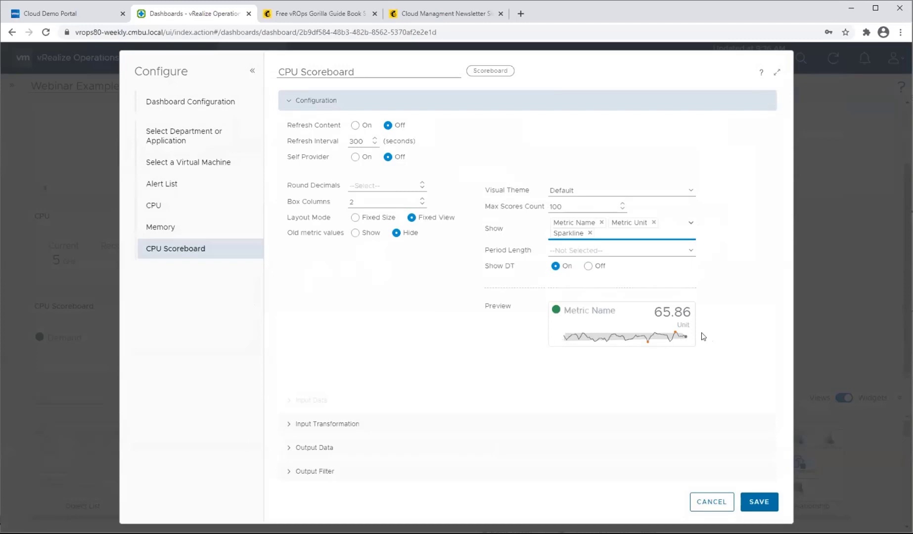
# Try the Opaque, Solid, Gradient and Default visual themes on the CPU Scoreboard's preview.
pyautogui.click(690, 192)
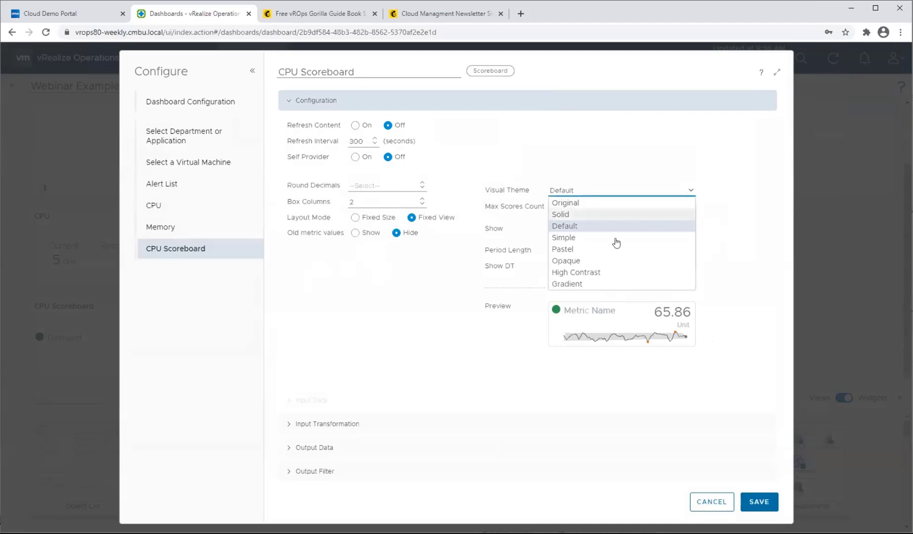
pyautogui.click(599, 261)
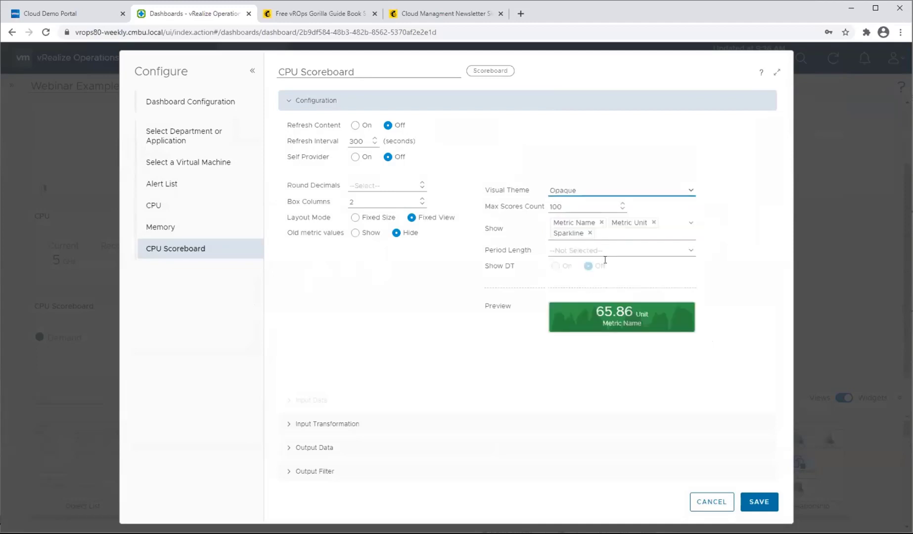
pyautogui.click(693, 191)
pyautogui.click(566, 213)
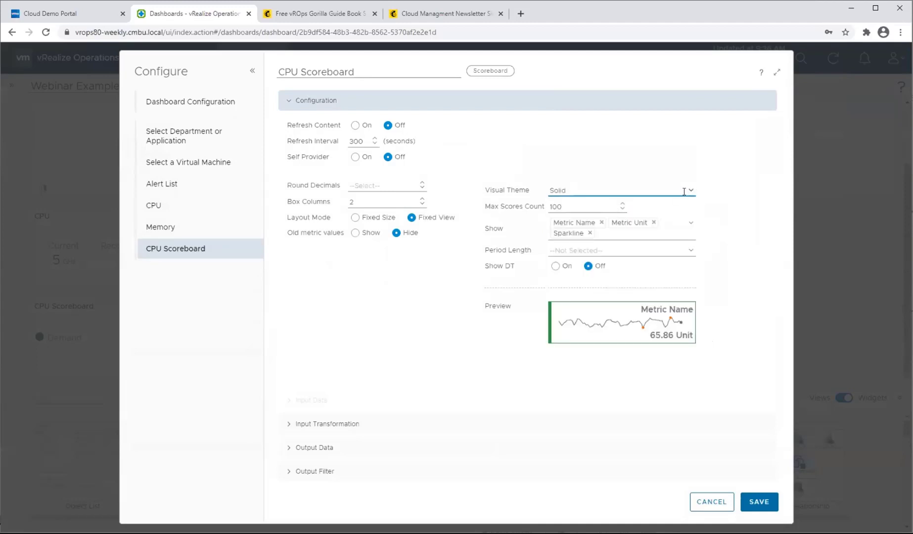
pyautogui.click(688, 195)
pyautogui.click(602, 285)
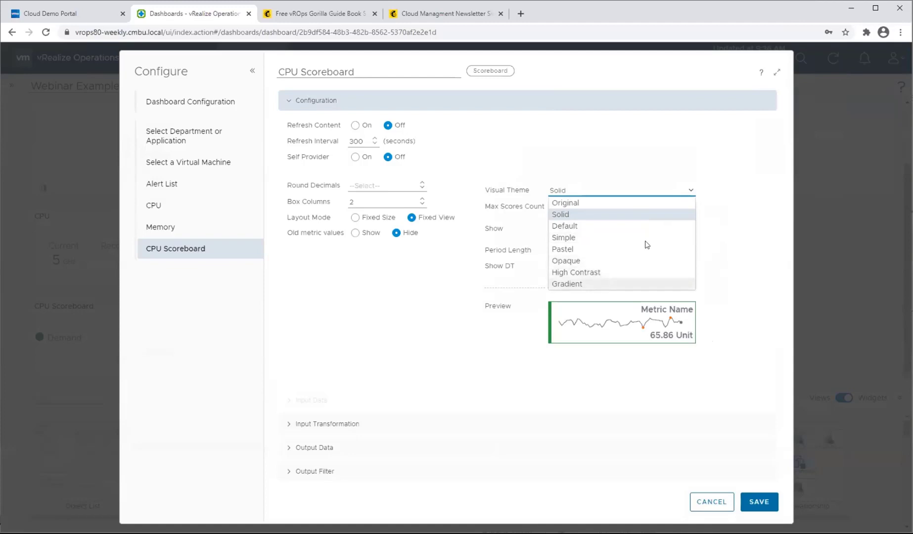
pyautogui.click(690, 199)
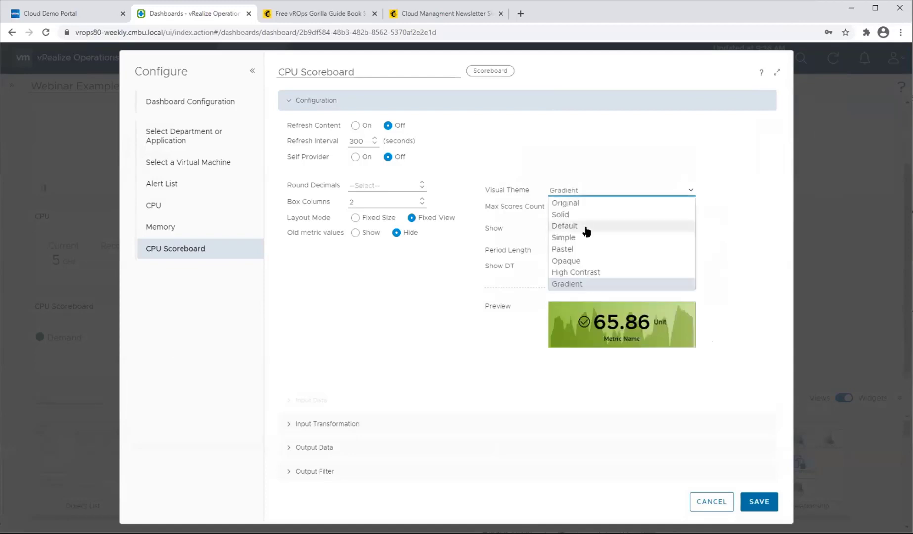
pyautogui.click(586, 228)
pyautogui.click(690, 191)
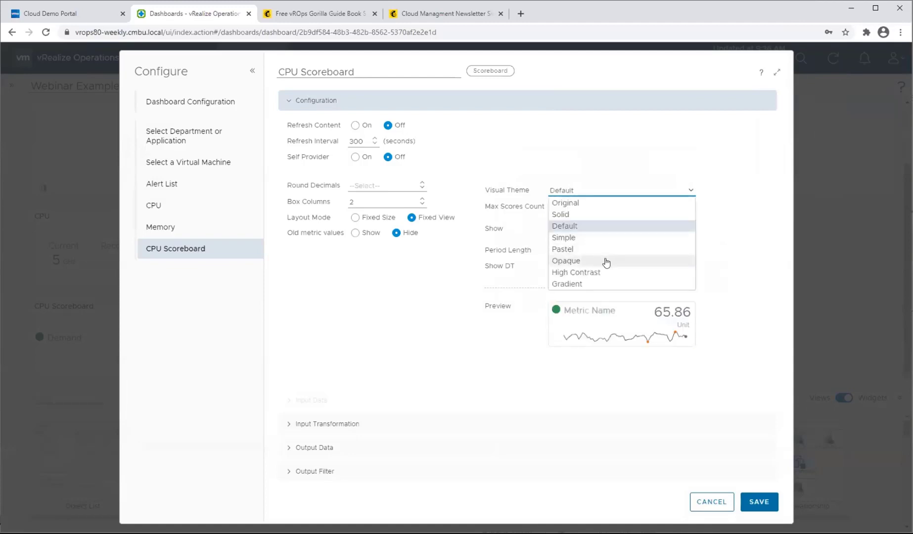
pyautogui.click(605, 260)
# Set the CPU Scoreboard's visual theme to High Contrast and save the widget configuration.
pyautogui.click(682, 196)
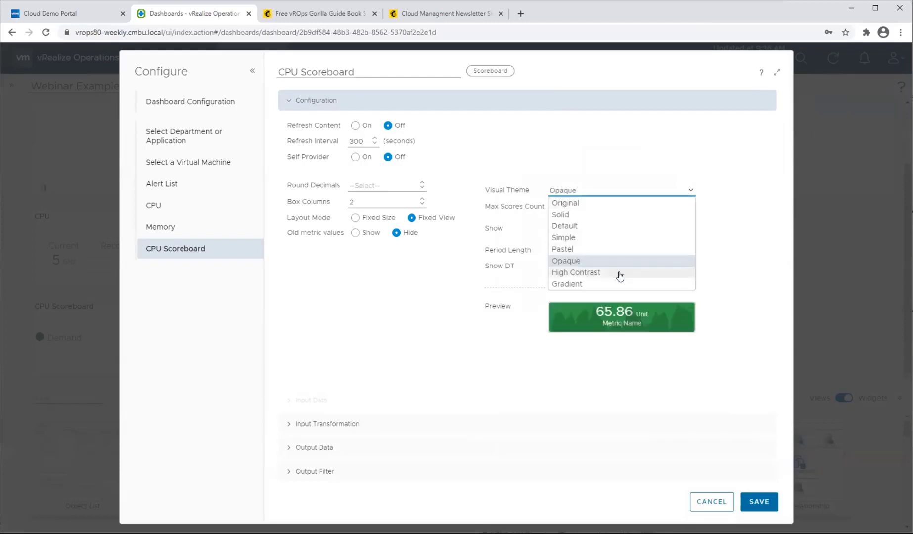
pyautogui.click(620, 273)
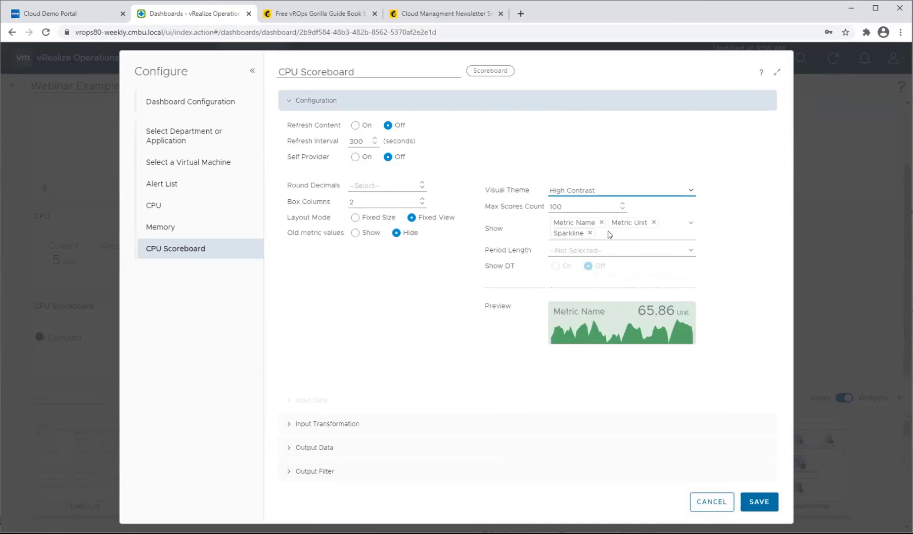
pyautogui.click(753, 511)
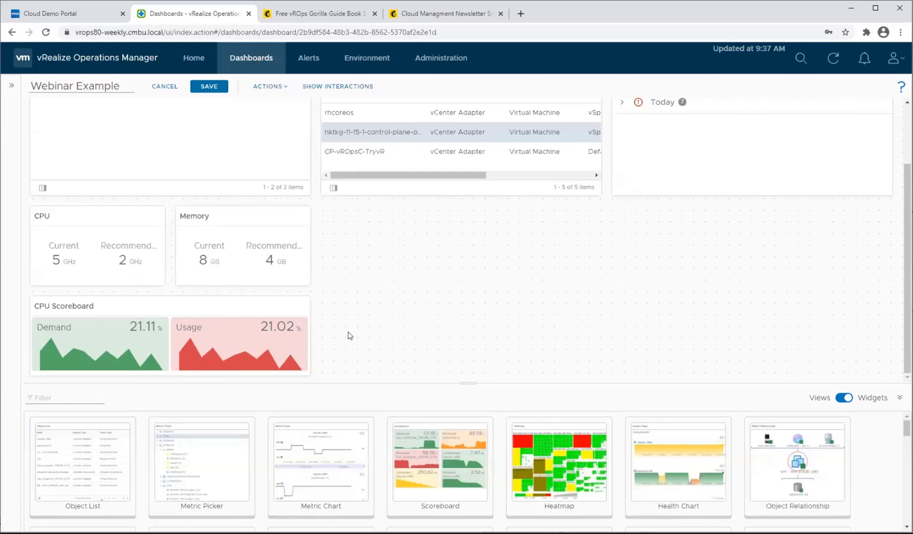
# Enlarge the dashboard canvas area and resize the CPU Scoreboard to the CPU widget's width with a greater height.
pyautogui.moveTo(474, 386); pyautogui.dragTo(455, 425)
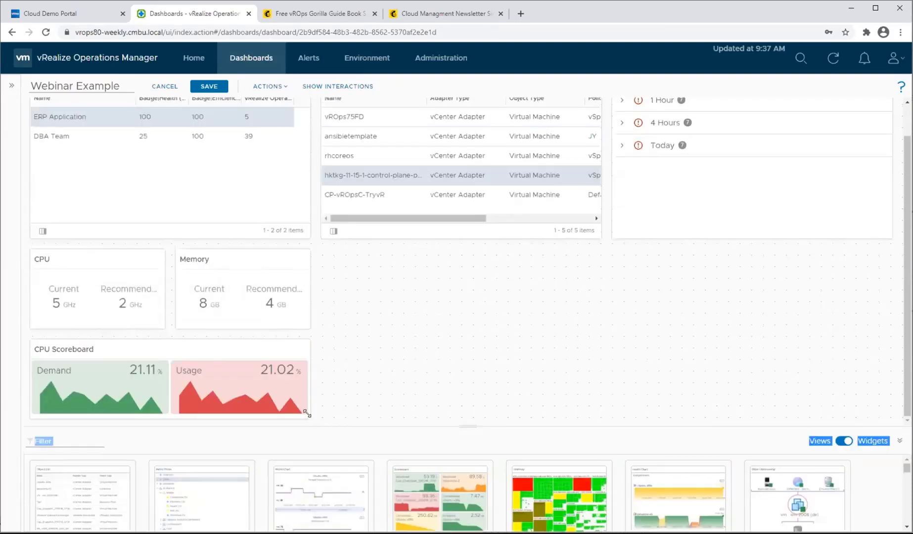
pyautogui.moveTo(306, 413); pyautogui.dragTo(210, 395)
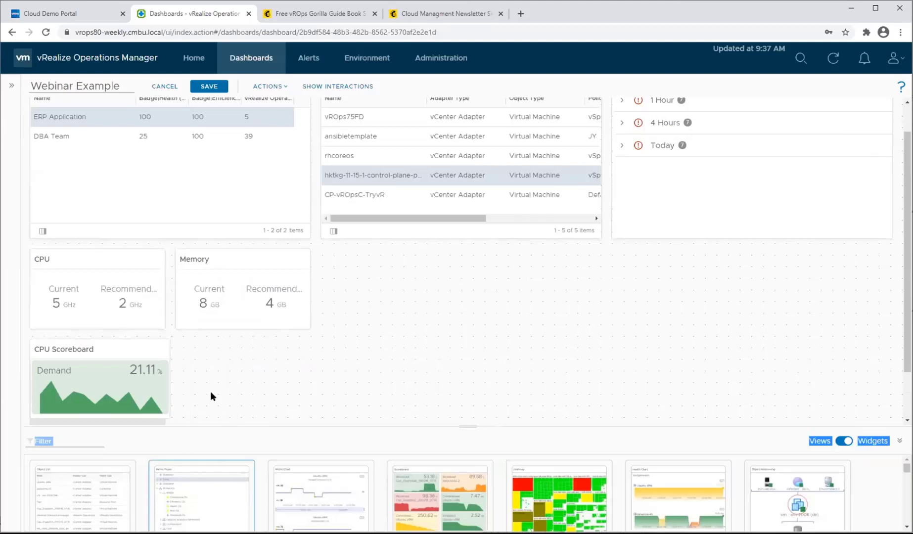
pyautogui.scroll(-2, 118, 365)
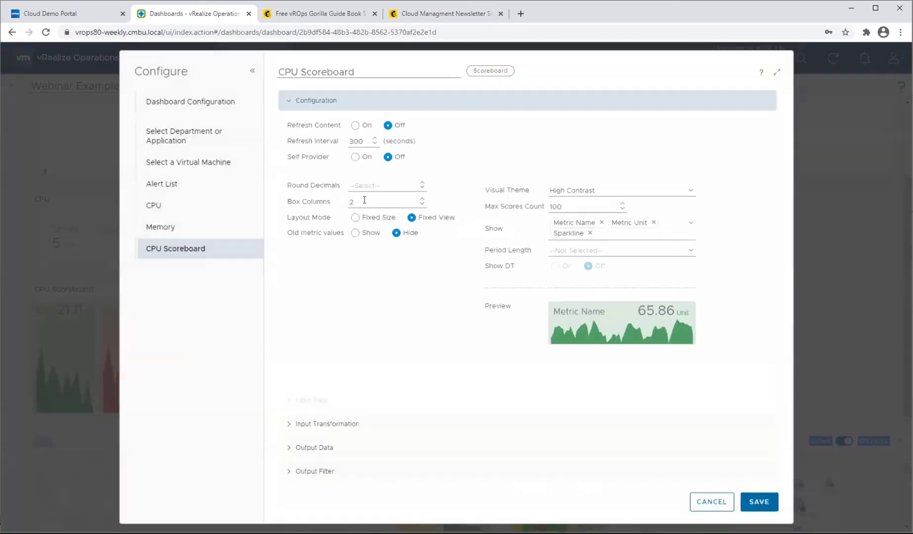
# Configure the CPU Scoreboard to stack its metrics in a single box column and save.
pyautogui.click(363, 199)
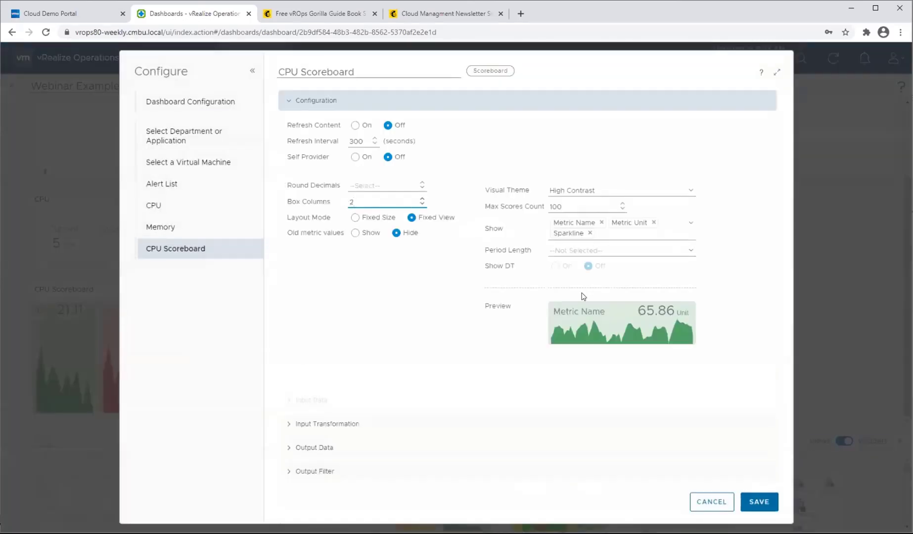
pyautogui.press('BackSpace')
pyautogui.click(759, 501)
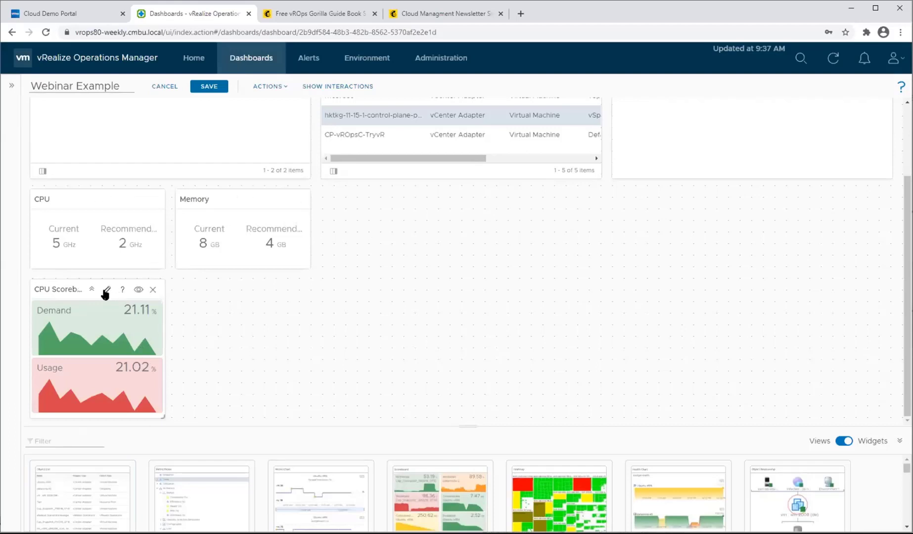
# Copy the CPU Scoreboard widget and paste the duplicate into the same dashboard.
pyautogui.click(58, 289)
pyautogui.click(272, 88)
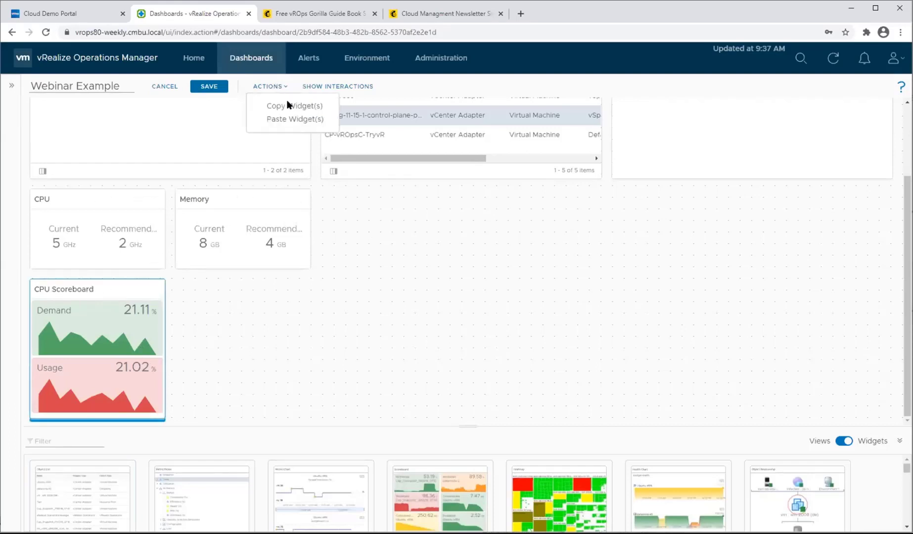
pyautogui.click(284, 106)
pyautogui.click(278, 88)
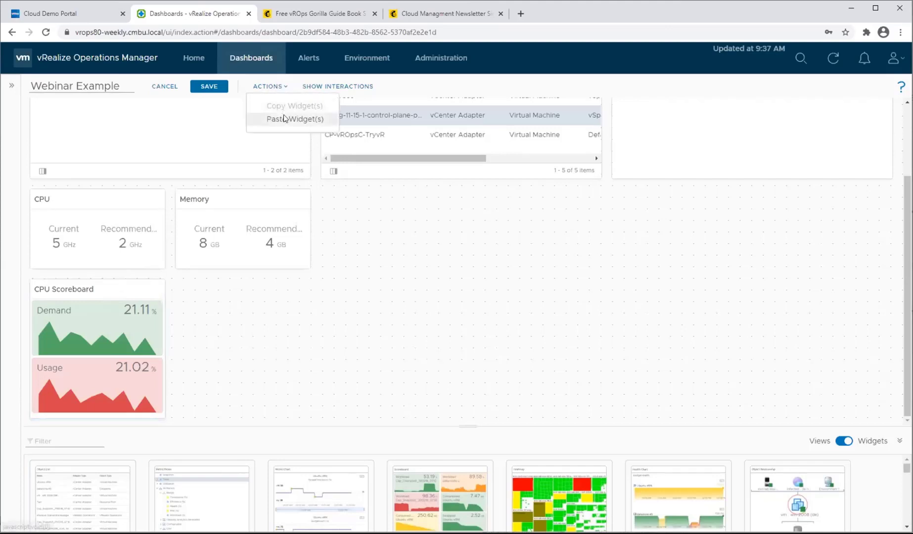
pyautogui.click(285, 119)
pyautogui.scroll(3, 147, 163)
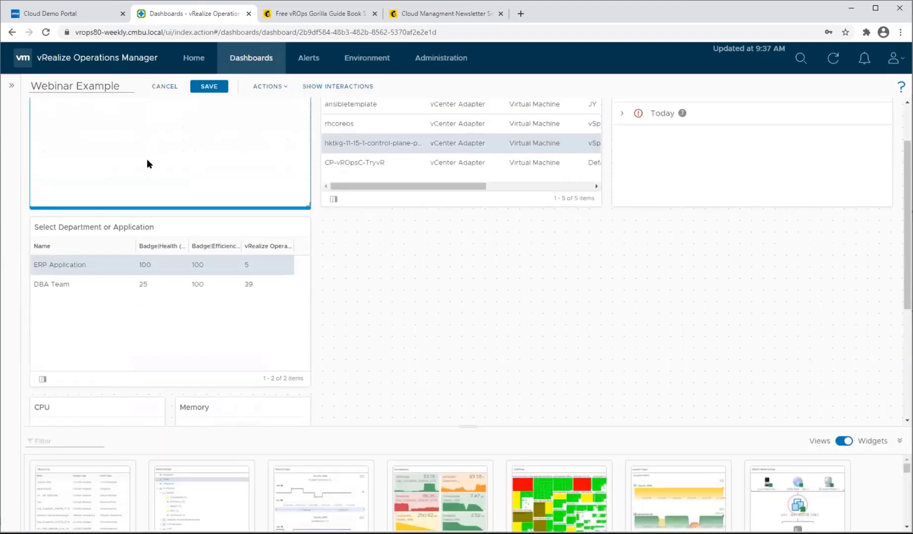
# Place the duplicated CPU Scoreboard beside the original, below the Memory widget, and resize it to match the original.
pyautogui.moveTo(112, 122); pyautogui.dragTo(278, 393)
pyautogui.scroll(-1, 278, 393)
pyautogui.scroll(-1, 278, 395)
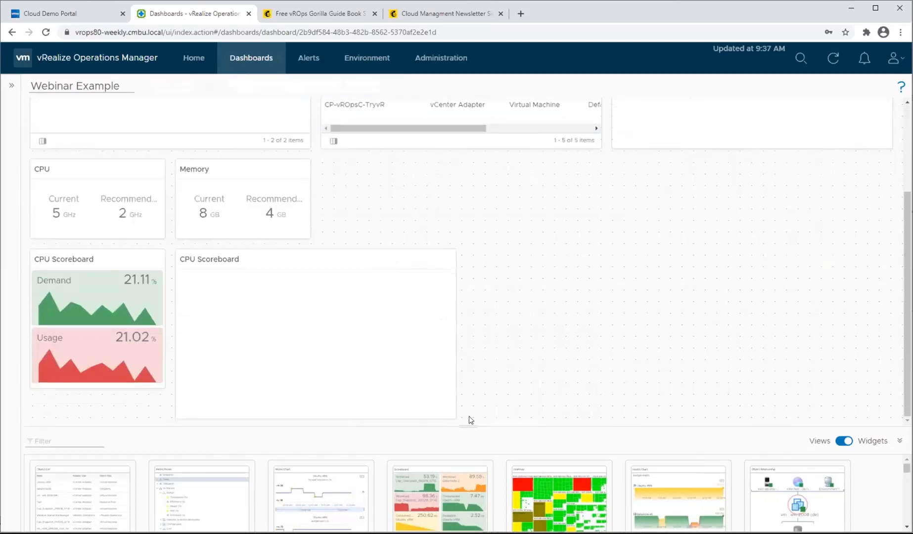
pyautogui.moveTo(452, 415); pyautogui.dragTo(301, 382)
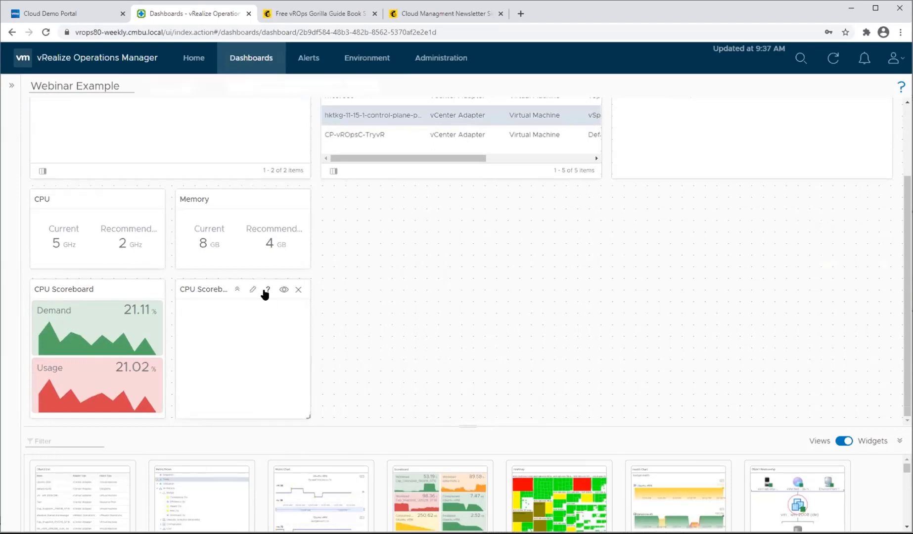
# Open the duplicated scoreboard's configuration and rename it Memory Scoreboard.
pyautogui.click(253, 289)
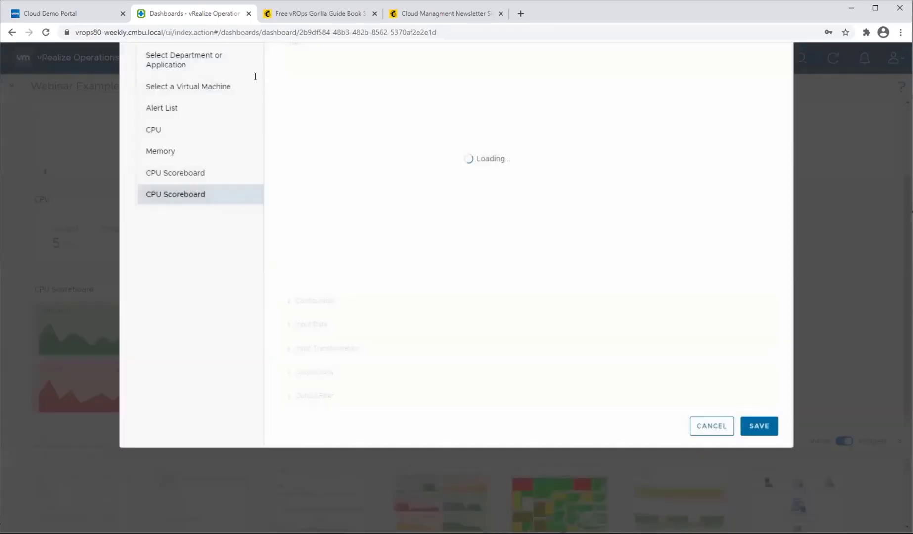
pyautogui.doubleClick(277, 76)
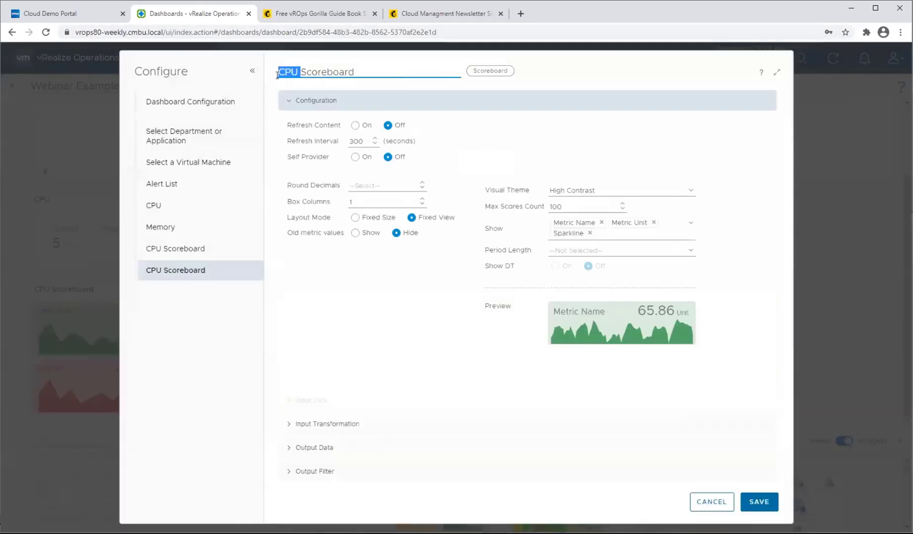
pyautogui.write('Memory')
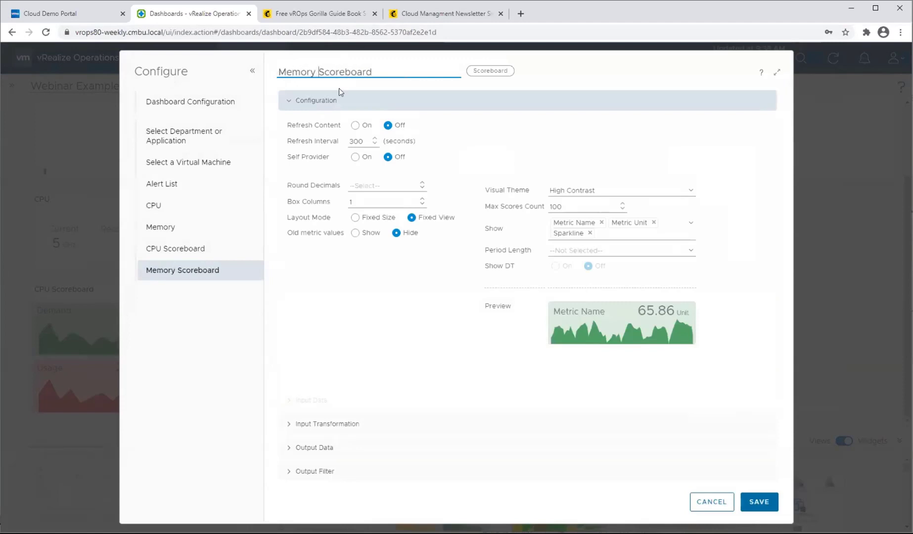
# Remove the CPU|Demand and CPU|Usage metrics from the Memory Scoreboard's output data.
pyautogui.rightClick(291, 413)
pyautogui.click(291, 445)
pyautogui.click(292, 447)
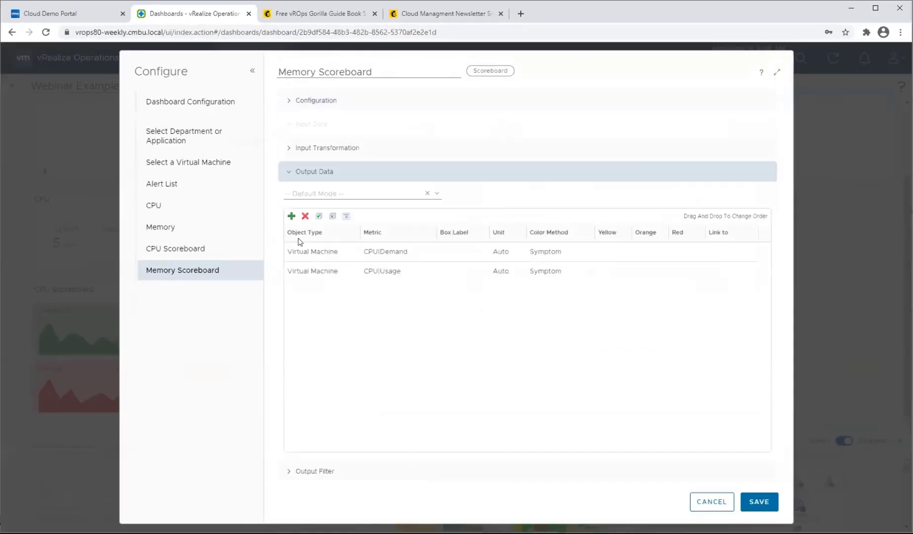
pyautogui.click(340, 253)
pyautogui.keyDown('shift'); pyautogui.click(336, 267); pyautogui.keyUp('shift')
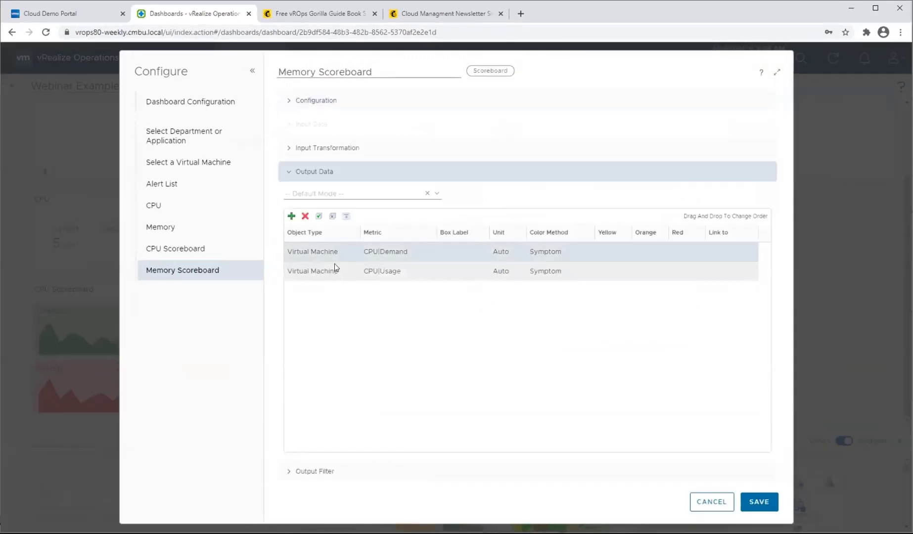
pyautogui.click(305, 216)
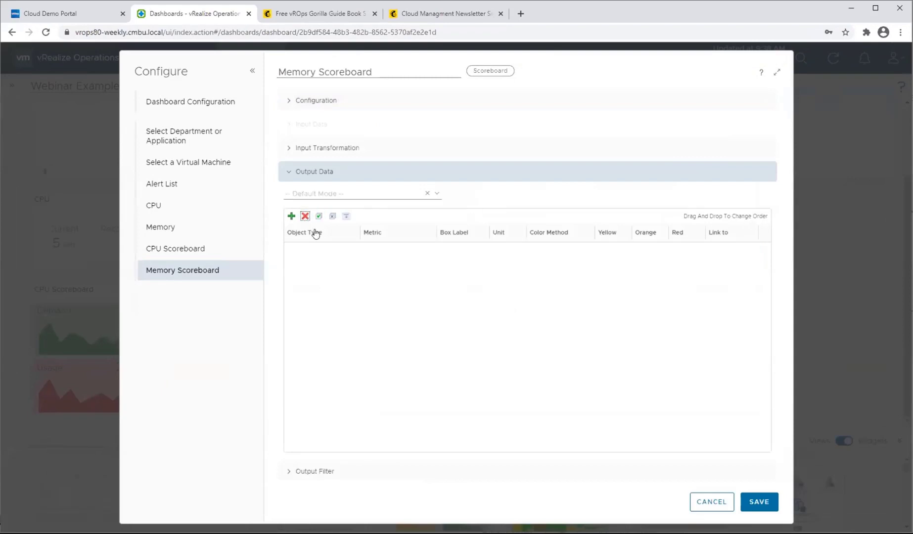
# Start adding metrics for the Virtual Machine object type, filter them by "demand" and select Guest Demand (KB) under Memory.
pyautogui.click(291, 216)
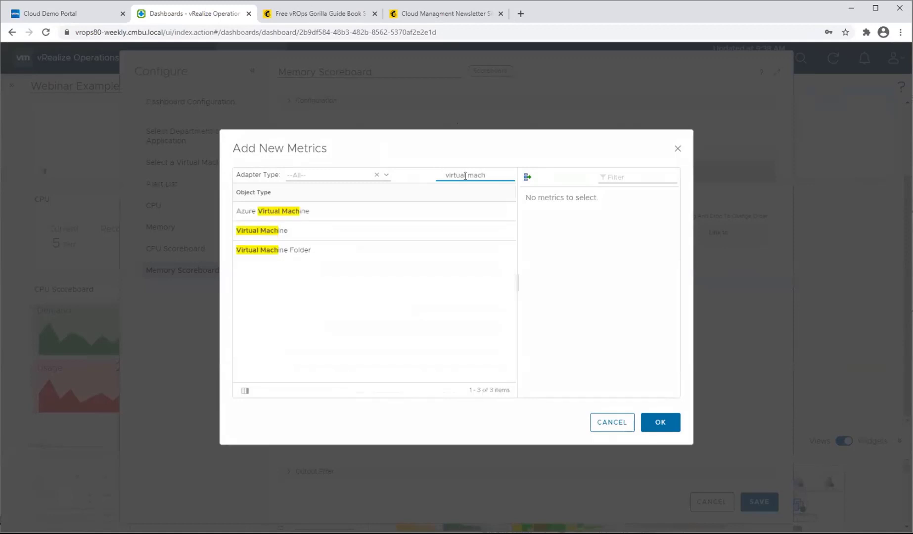
pyautogui.click(332, 230)
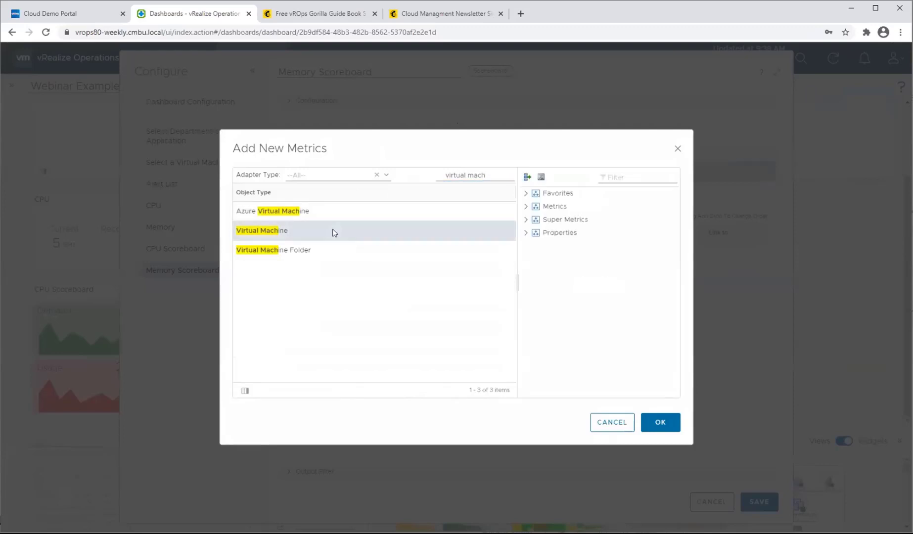
pyautogui.click(624, 174)
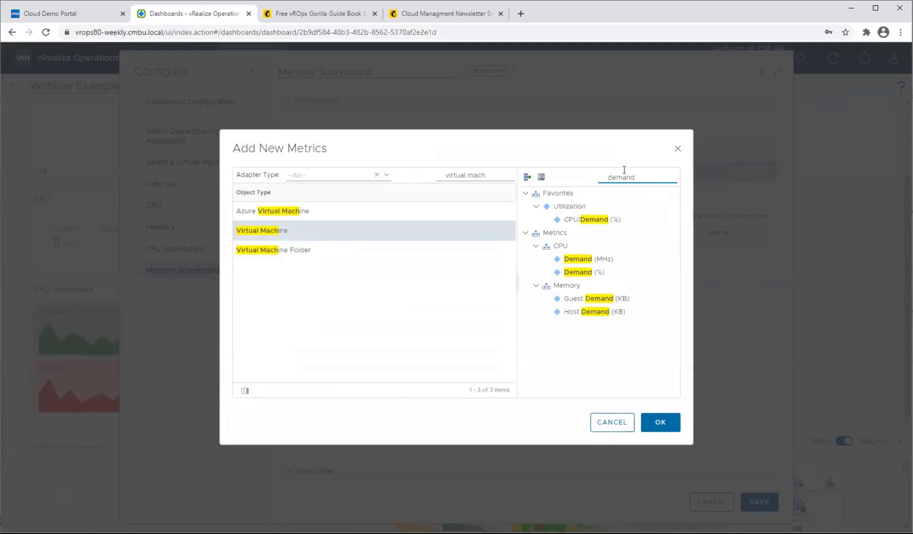
pyautogui.click(599, 298)
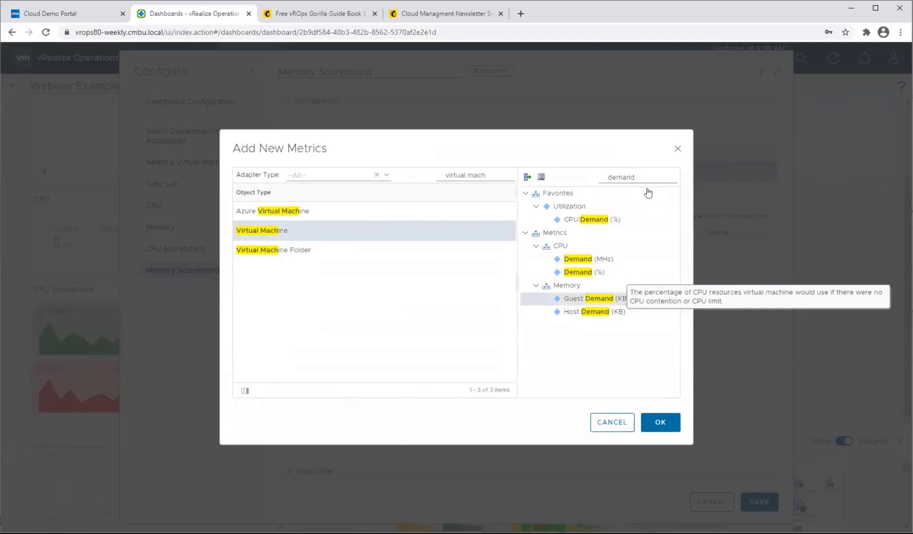
# Filter the metrics by "memory usage" and add Guest Usage (KB) under Memory to the selection.
pyautogui.doubleClick(615, 177)
pyautogui.write('mem')
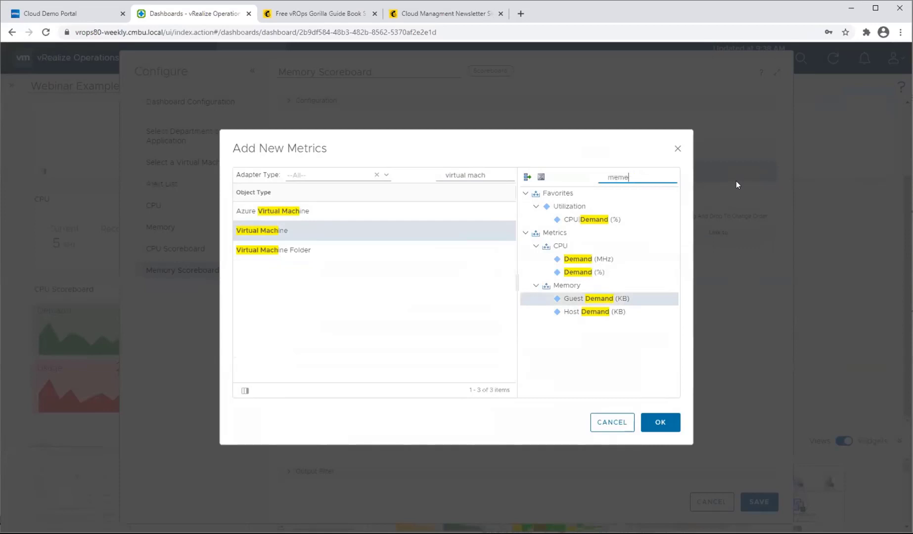
pyautogui.write('ory')
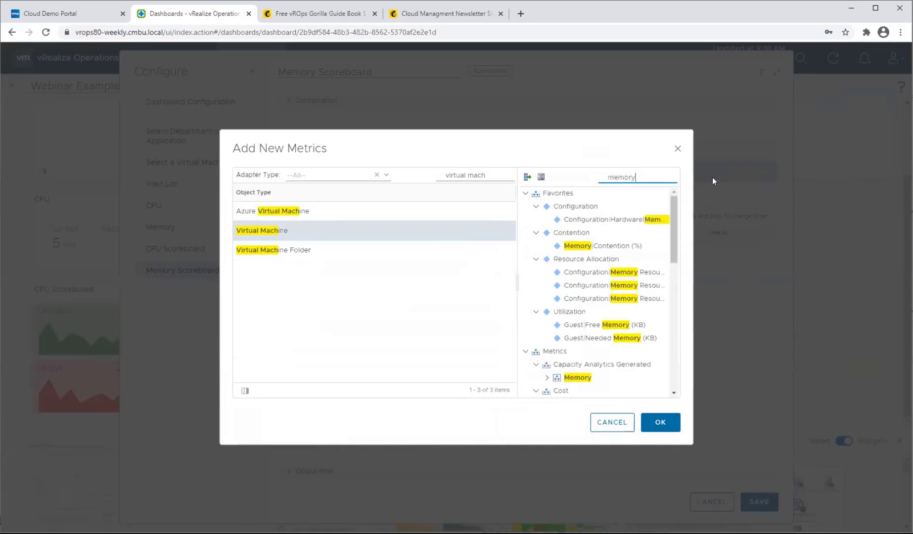
pyautogui.scroll(-5, 623, 306)
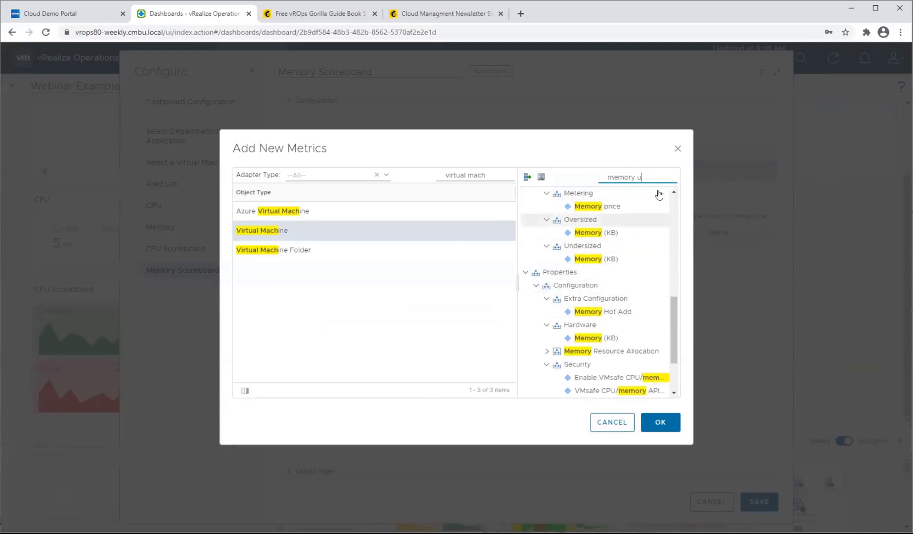
pyautogui.write('sage')
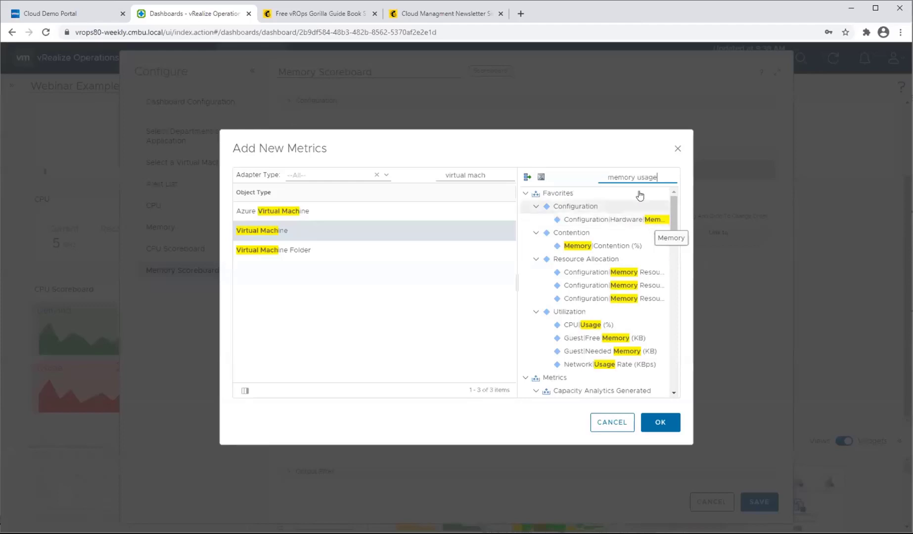
pyautogui.scroll(-5, 638, 255)
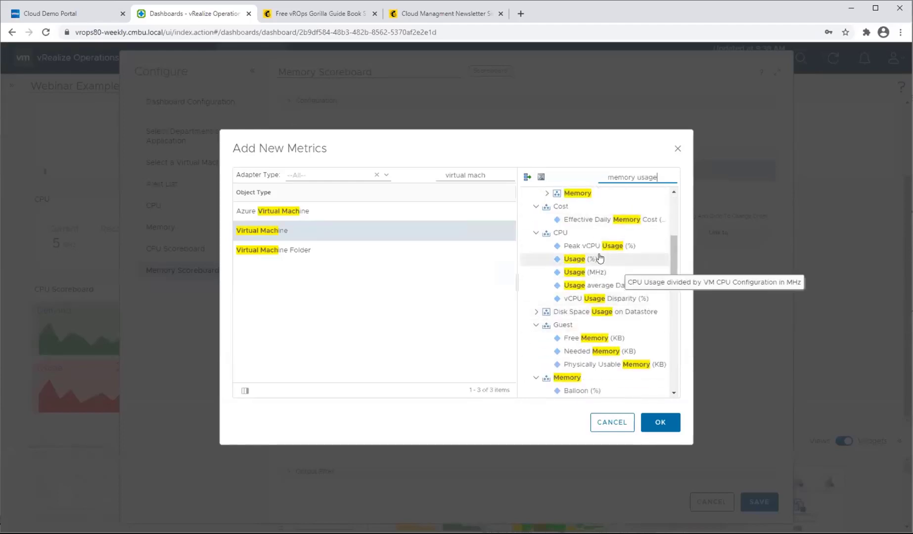
pyautogui.scroll(-3, 600, 257)
pyautogui.scroll(1, 638, 261)
pyautogui.scroll(-1, 590, 291)
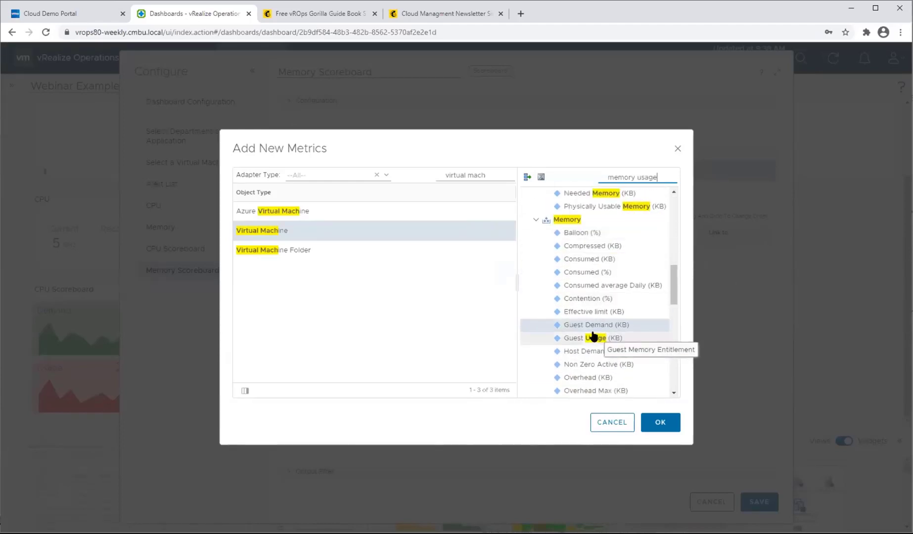
pyautogui.keyDown('ctrl'); pyautogui.click(593, 338); pyautogui.keyUp('ctrl')
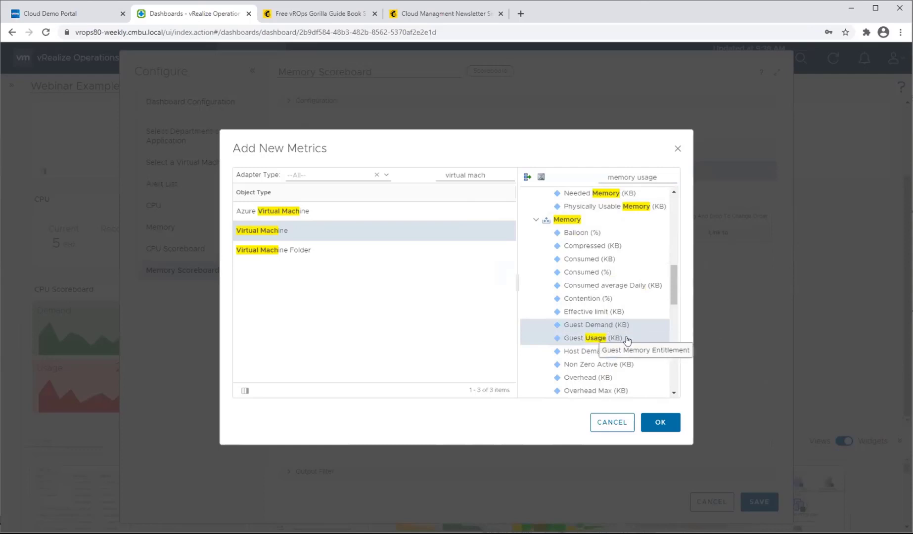
# Replace the selection with the Memory metrics Usage (%) and Workload (%), and add both to the Memory Scoreboard.
pyautogui.scroll(-4, 607, 350)
pyautogui.scroll(2, 643, 292)
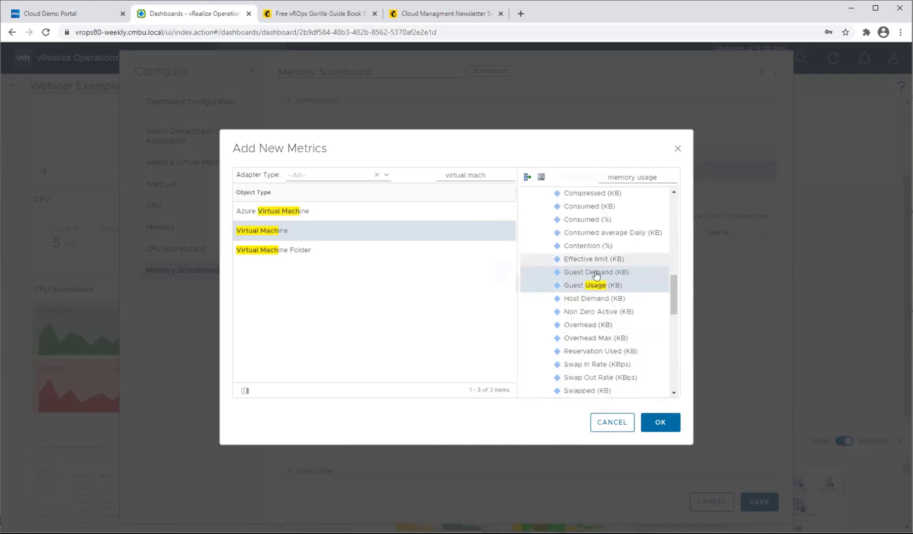
pyautogui.scroll(-3, 618, 306)
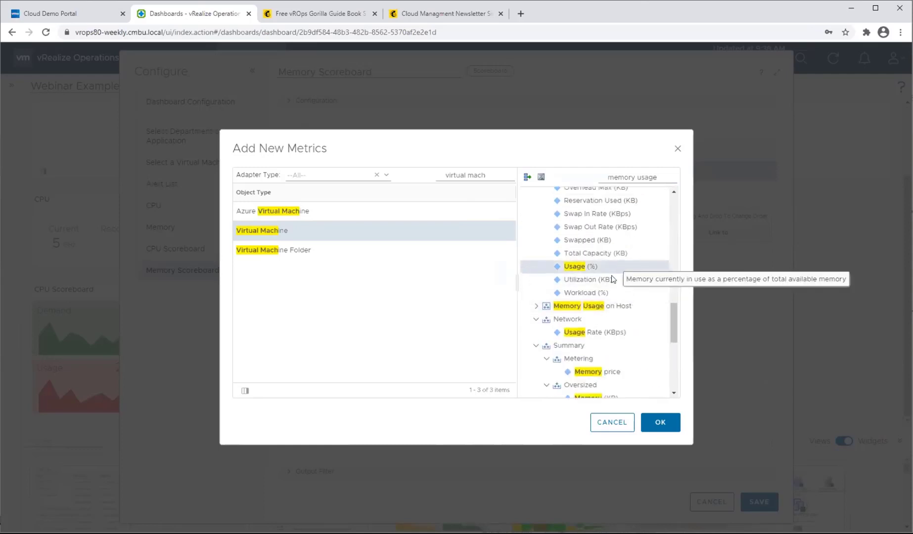
pyautogui.scroll(5, 608, 267)
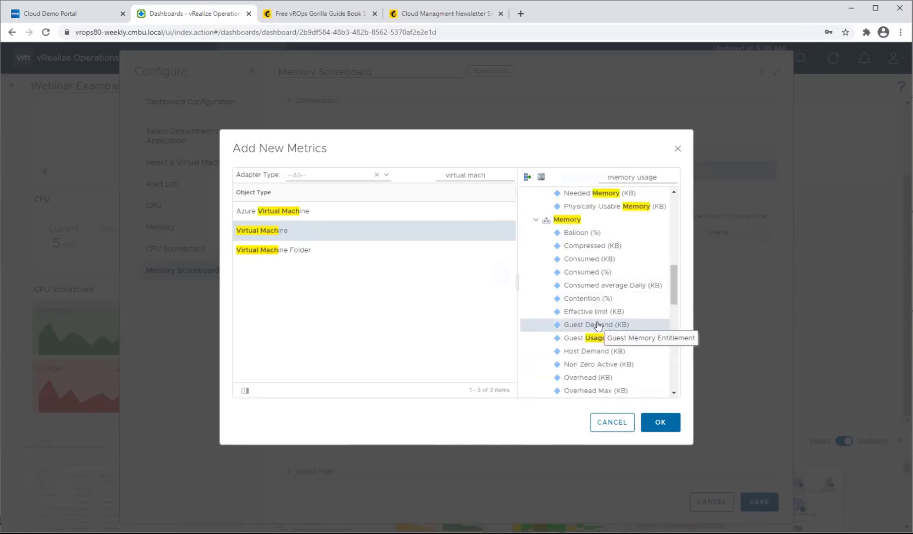
pyautogui.scroll(-6, 628, 336)
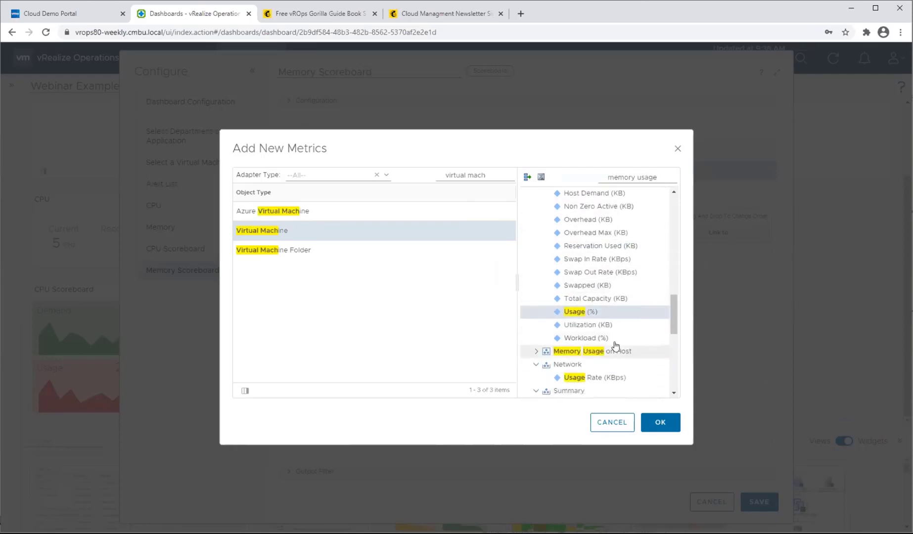
pyautogui.click(613, 339)
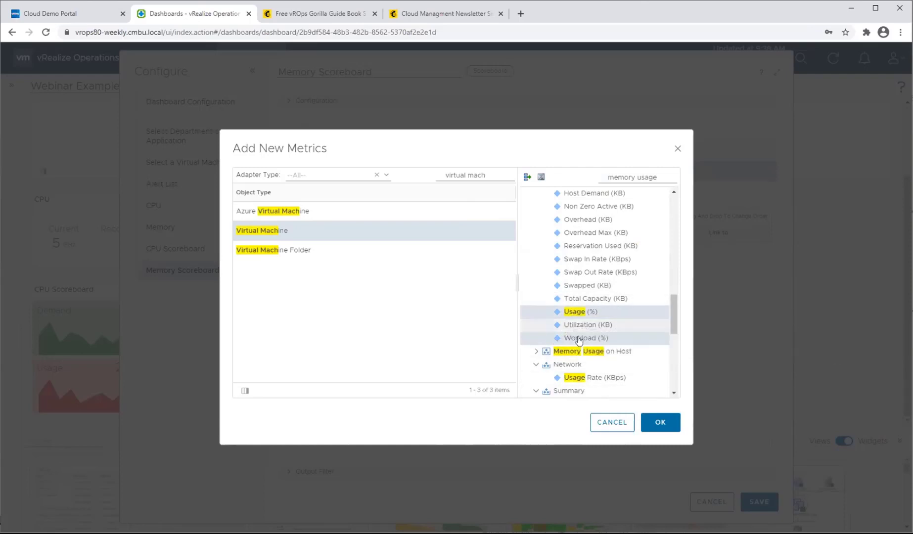
pyautogui.click(654, 422)
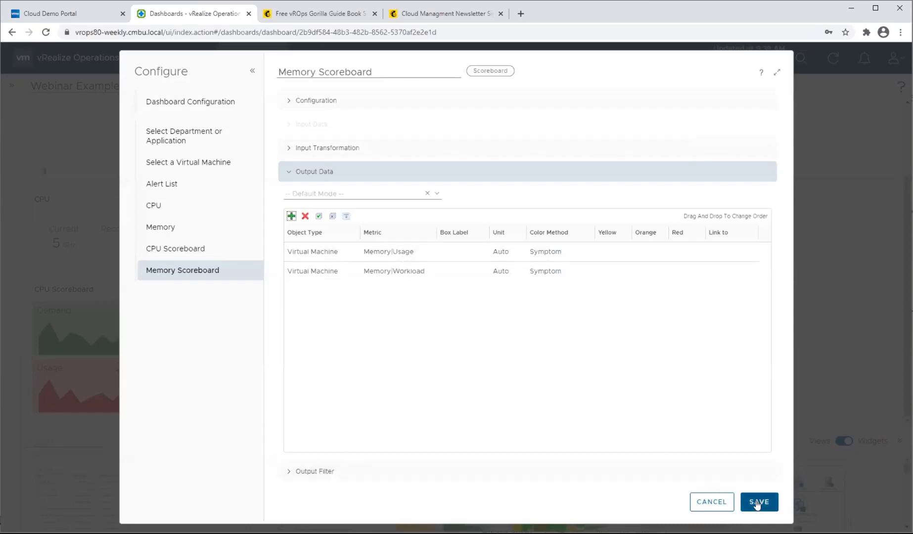
# Set the Memory Scoreboard's period length to Dashboard Time and save the widget configuration.
pyautogui.click(288, 102)
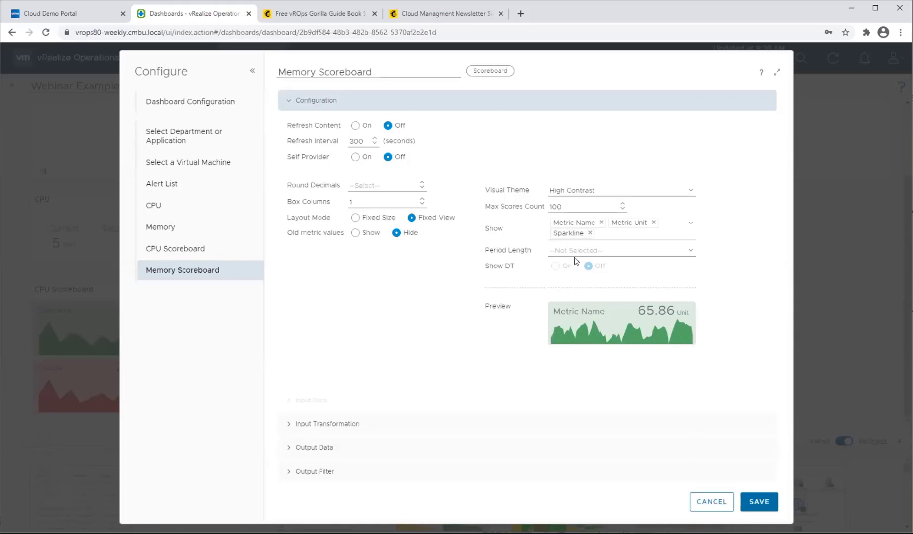
pyautogui.click(634, 251)
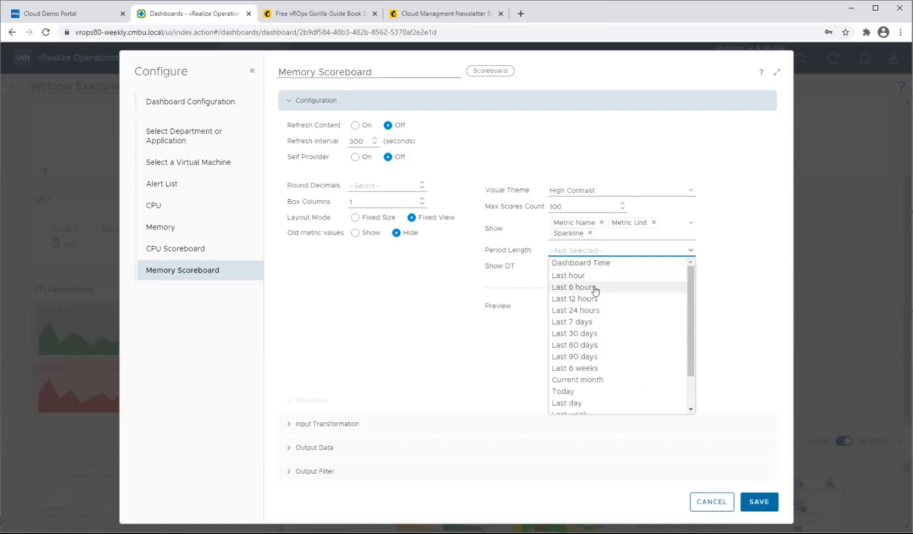
pyautogui.click(595, 310)
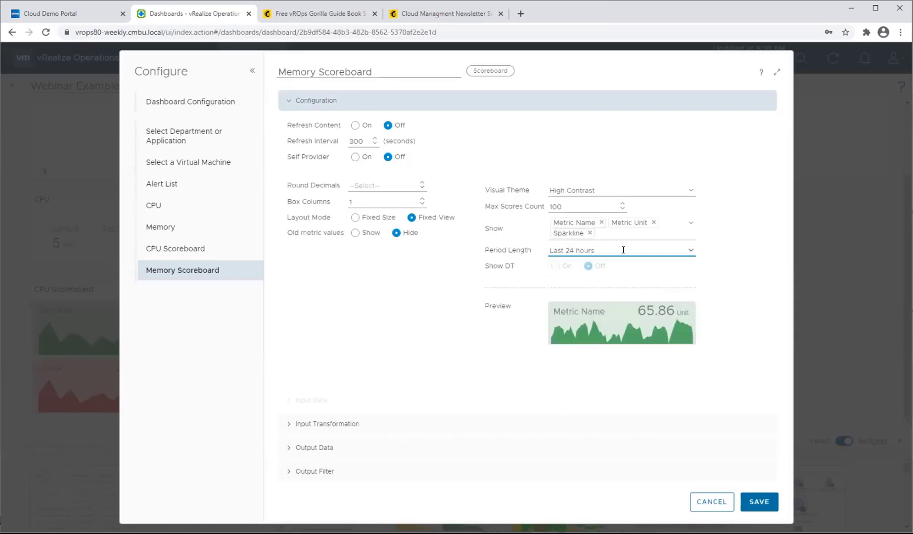
pyautogui.click(692, 251)
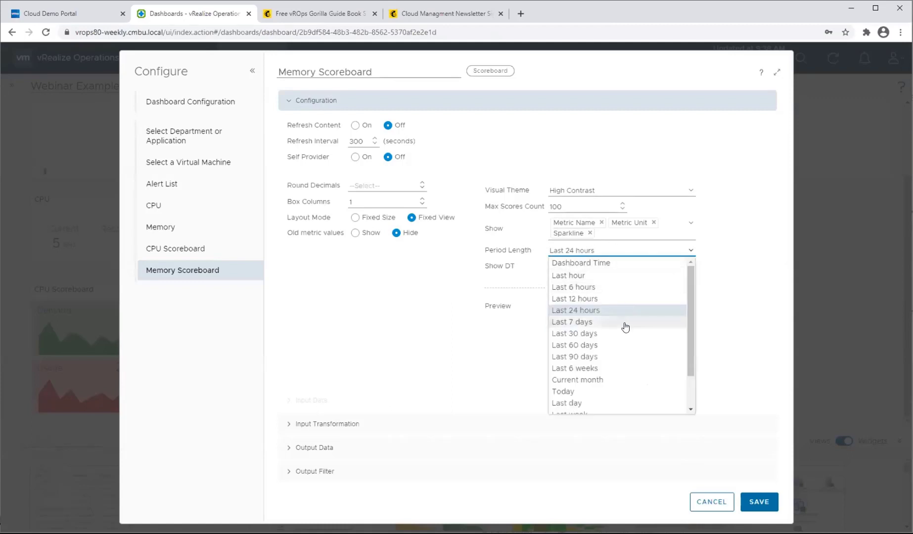
pyautogui.scroll(-1, 624, 328)
pyautogui.scroll(1, 618, 346)
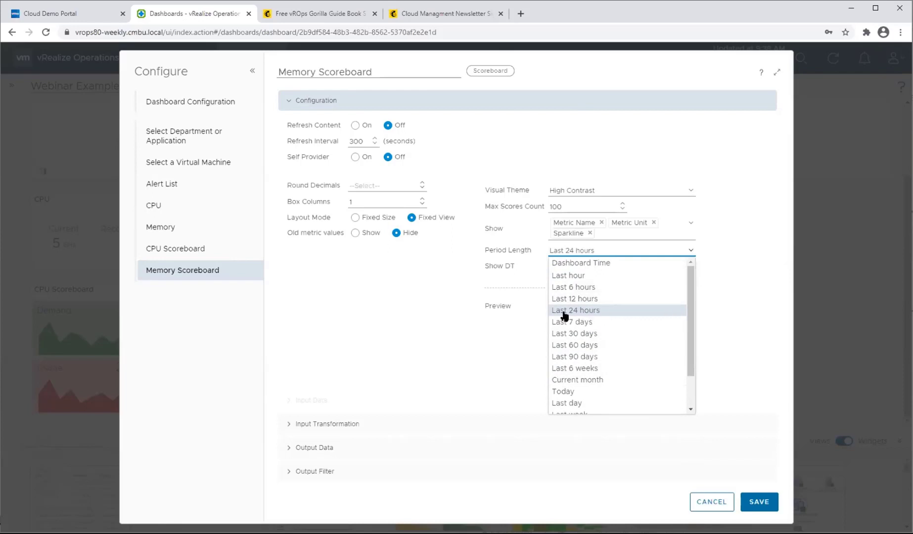
pyautogui.click(578, 264)
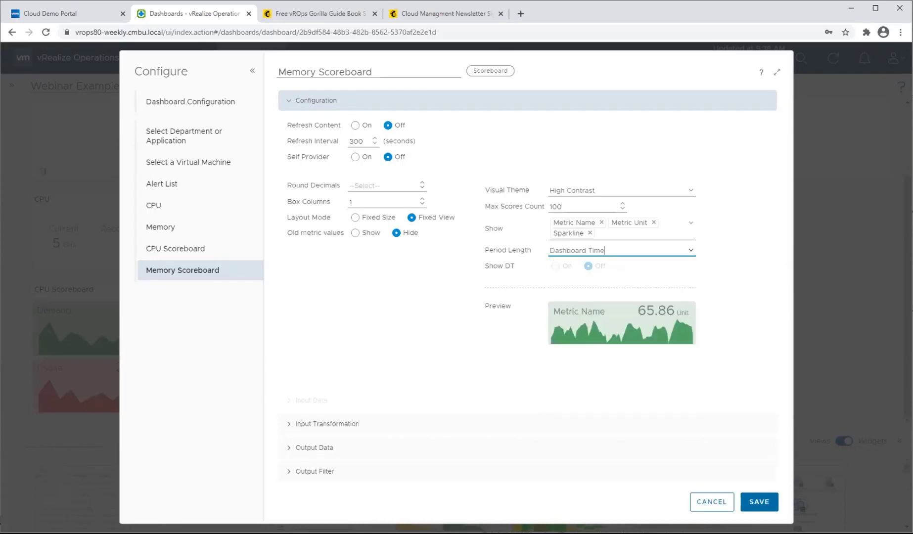
pyautogui.click(758, 501)
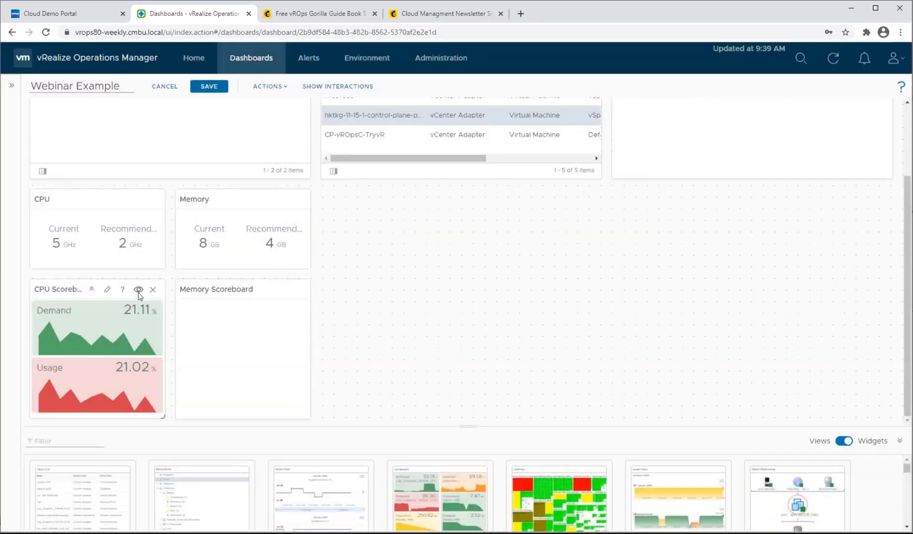
# Set the CPU Scoreboard's period length to Dashboard Time and save its configuration.
pyautogui.click(106, 291)
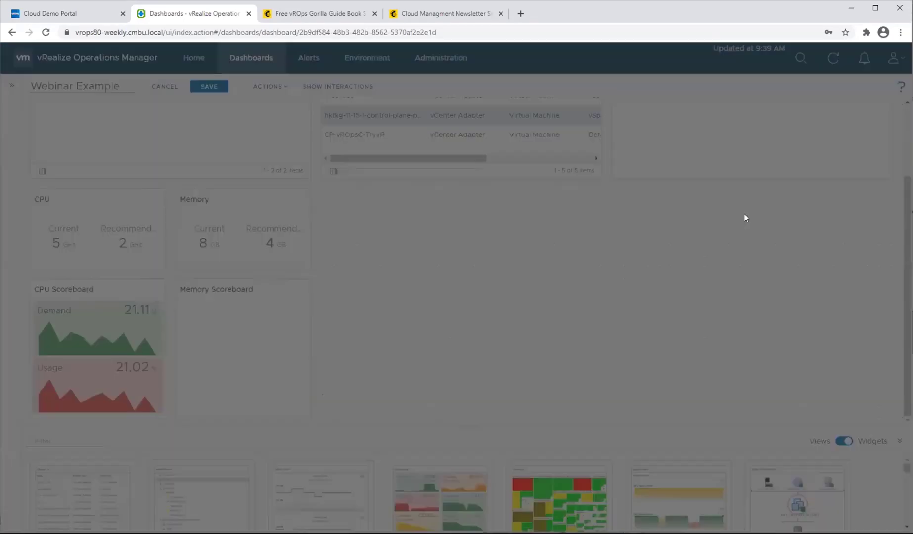
pyautogui.click(691, 250)
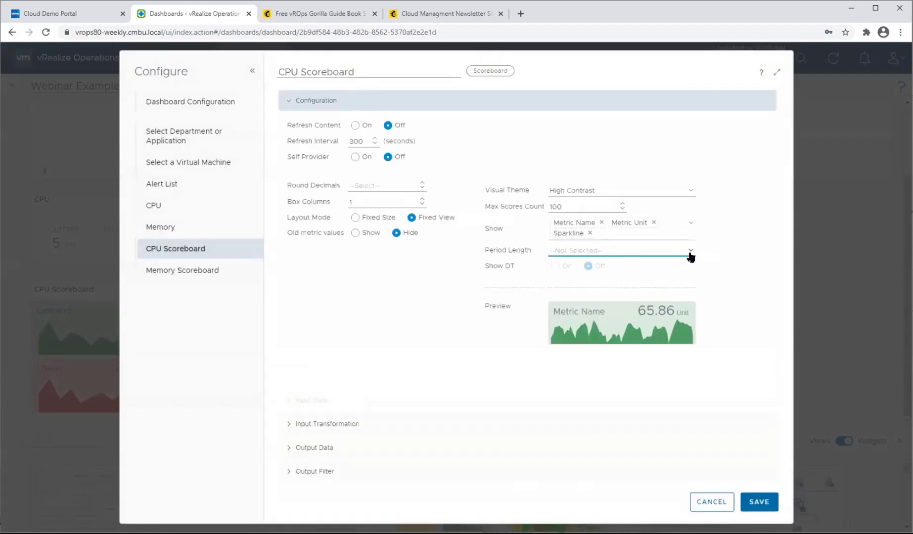
pyautogui.click(628, 267)
pyautogui.click(759, 502)
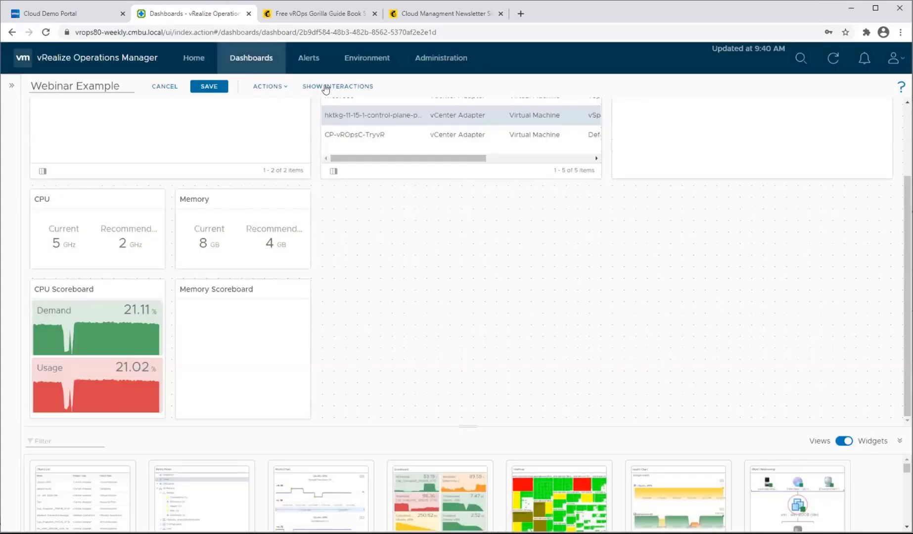
# Link the selected object of the Select a Virtual Machine list to the Memory Scoreboard and save the dashboard.
pyautogui.click(325, 87)
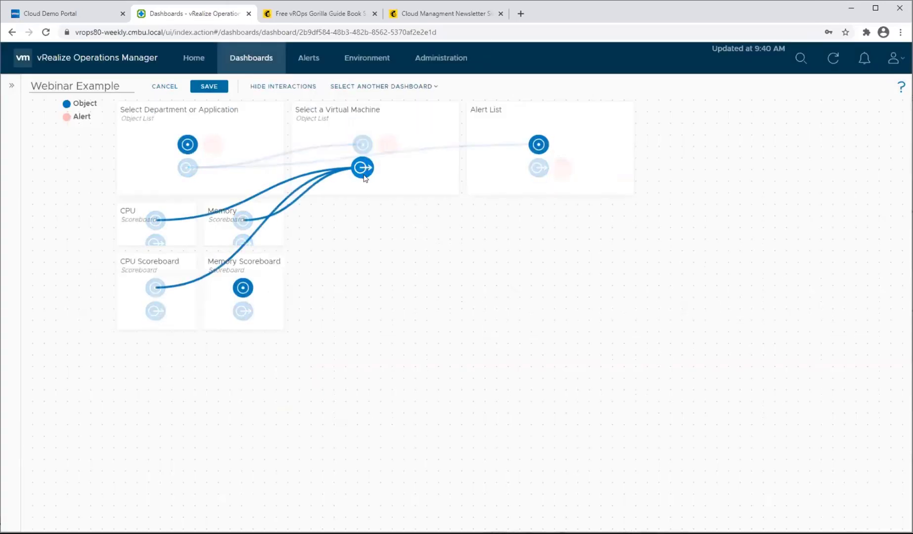
pyautogui.moveTo(363, 176); pyautogui.dragTo(243, 288)
pyautogui.click(210, 86)
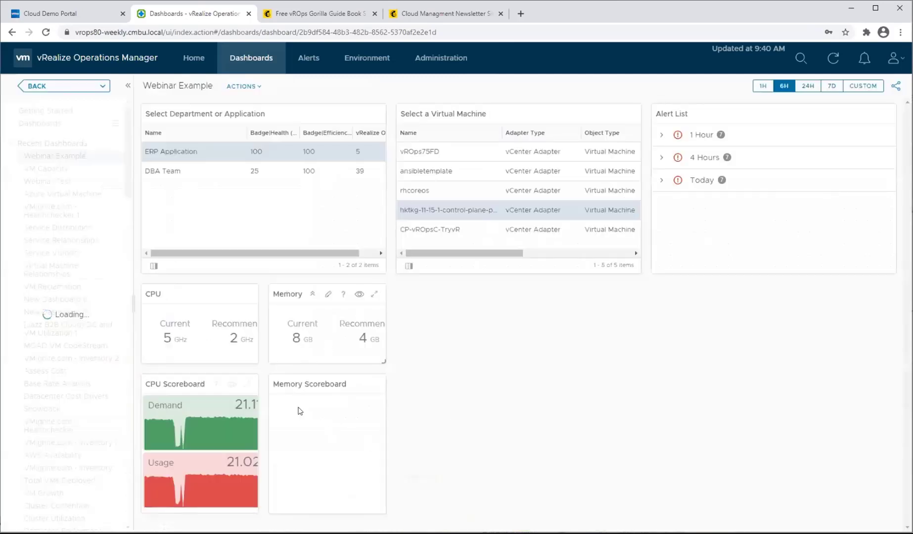
# Select the ansibletemplate virtual machine and view its scoreboards over dashboard times of 24H, 7D and 1H.
pyautogui.click(477, 173)
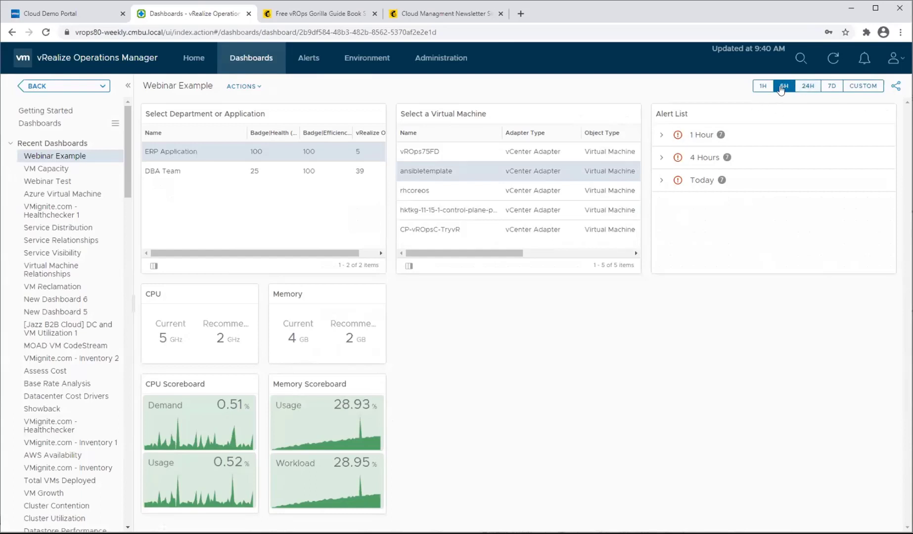
pyautogui.click(808, 86)
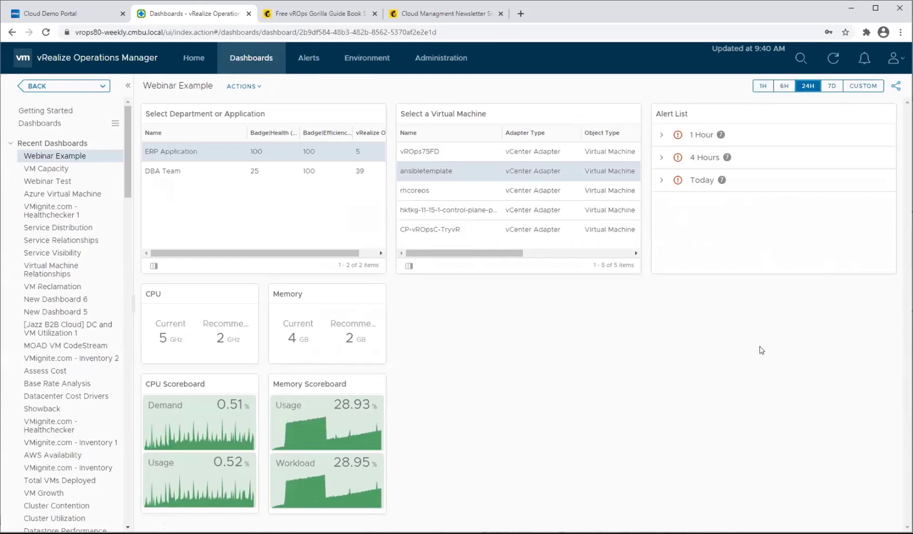
pyautogui.click(828, 86)
pyautogui.click(754, 89)
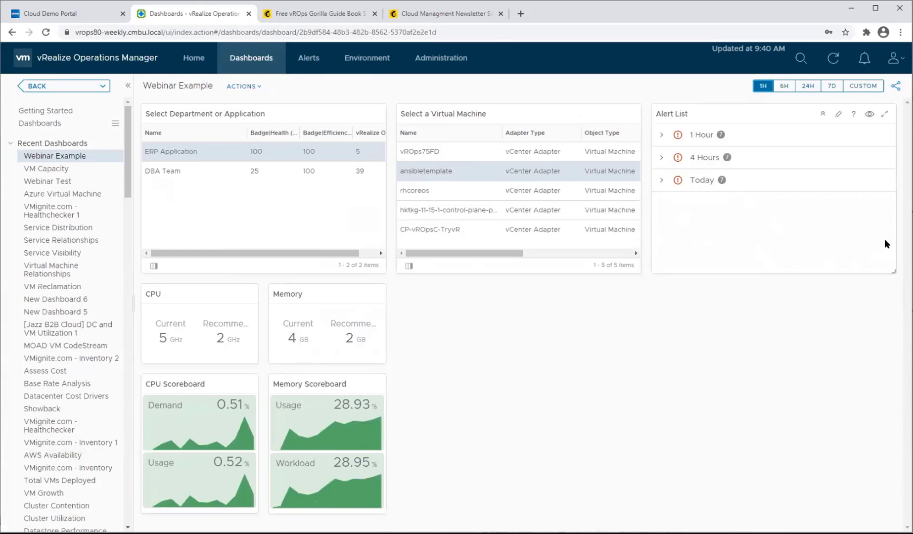
# Edit the dashboard to add an Object Relationship (Advanced) widget beside the Memory widgets, enlarged to fill the empty area.
pyautogui.click(240, 88)
pyautogui.click(260, 106)
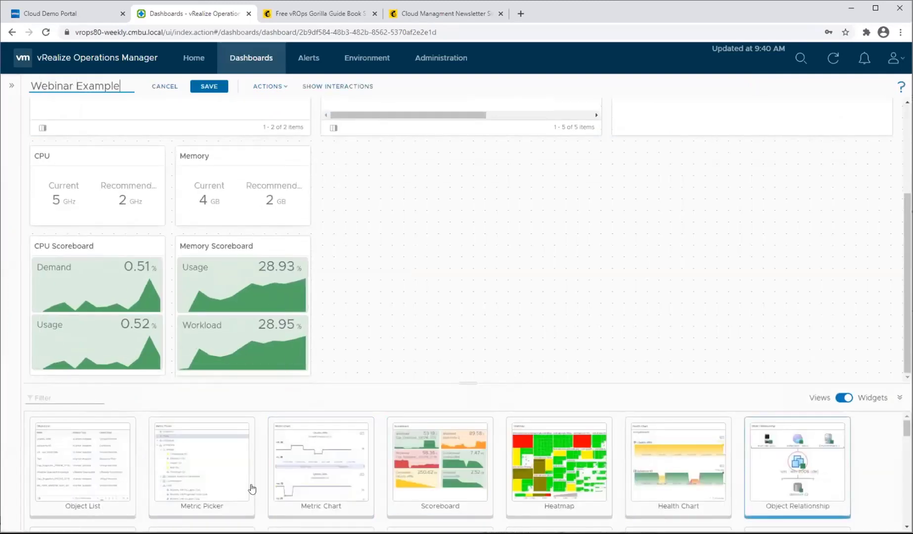
pyautogui.scroll(-8, 300, 483)
pyautogui.scroll(2, 485, 495)
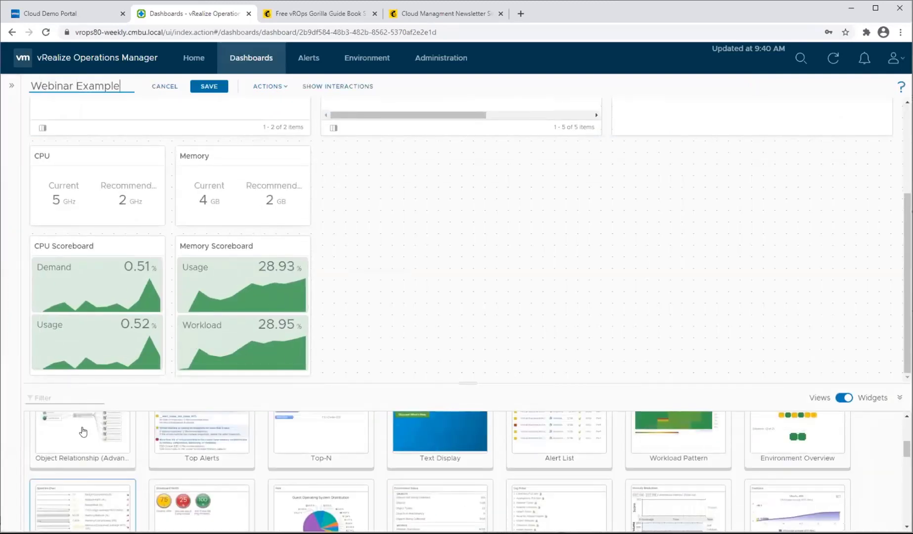
pyautogui.moveTo(83, 430); pyautogui.dragTo(417, 217)
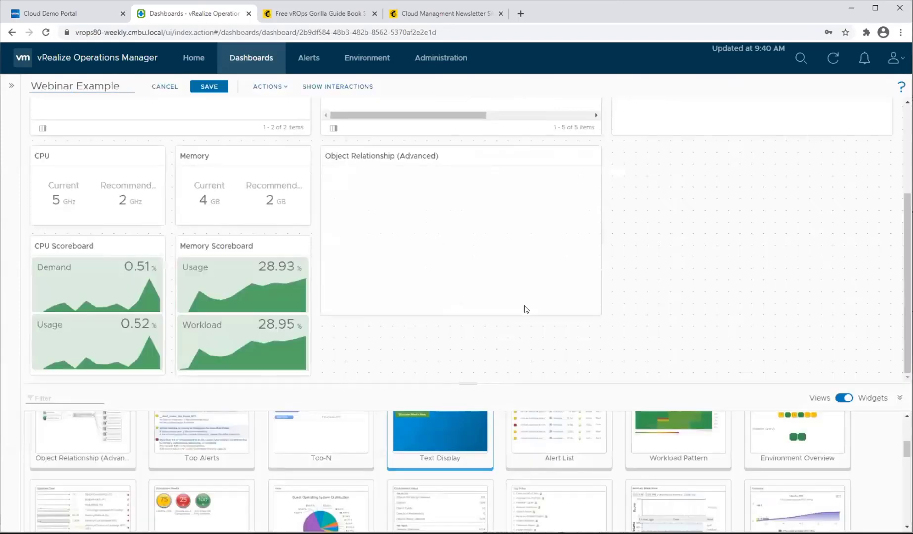
pyautogui.moveTo(596, 310); pyautogui.dragTo(885, 366)
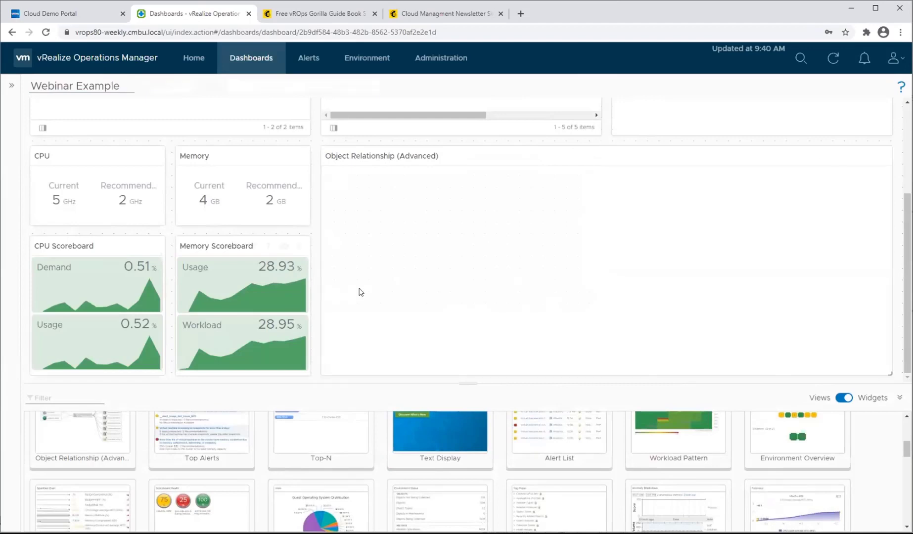
# Find the Metric Picker widget in the widget list and add it below the CPU Scoreboard.
pyautogui.scroll(-2, 382, 460)
pyautogui.scroll(2, 382, 461)
pyautogui.scroll(-2, 382, 461)
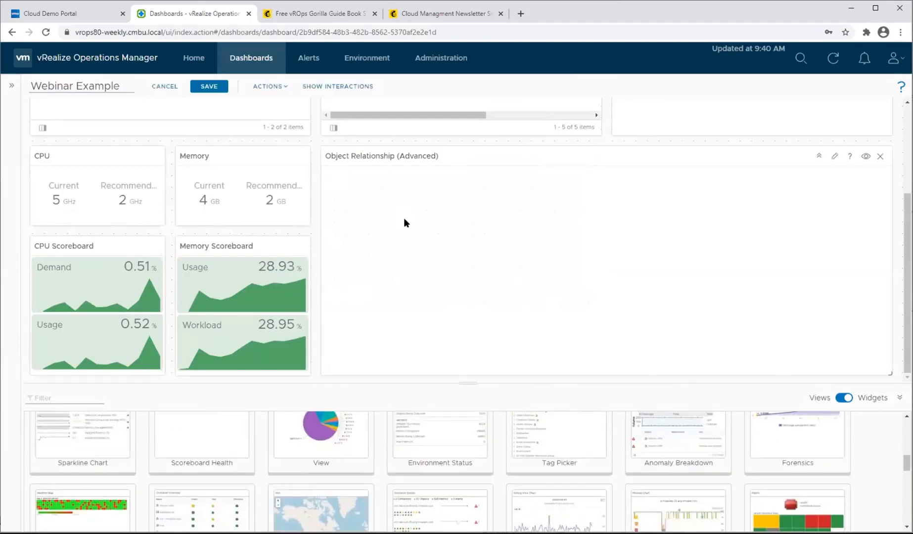
pyautogui.scroll(1, 435, 487)
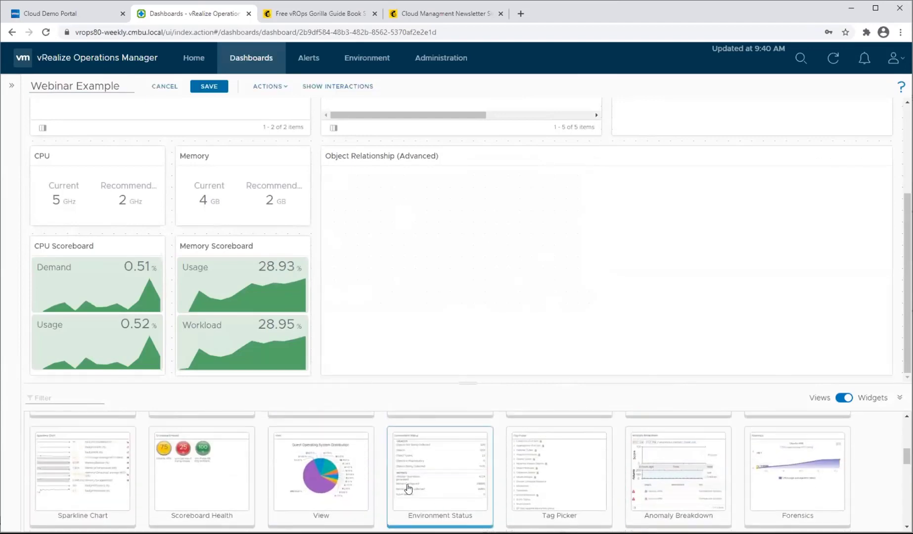
pyautogui.scroll(-4, 405, 488)
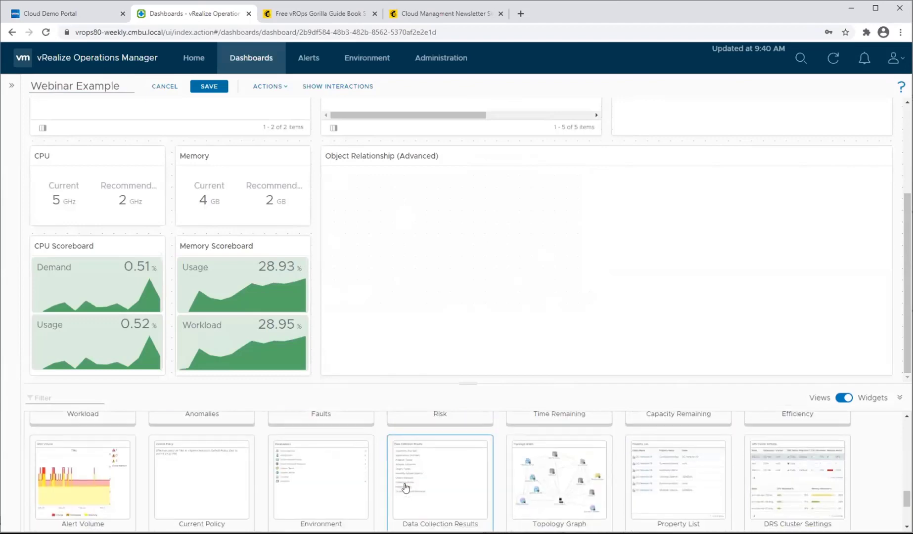
pyautogui.scroll(4, 351, 489)
pyautogui.scroll(8, 343, 489)
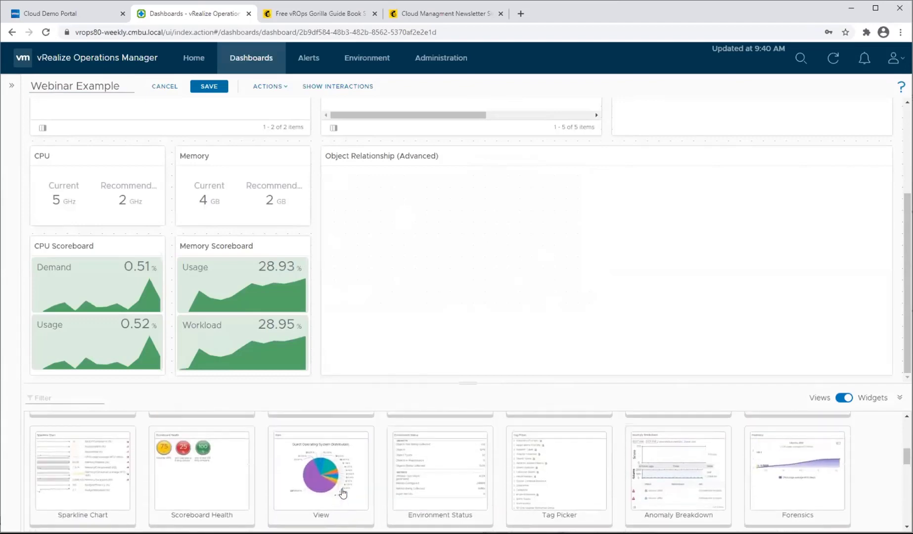
pyautogui.moveTo(210, 487); pyautogui.dragTo(100, 381)
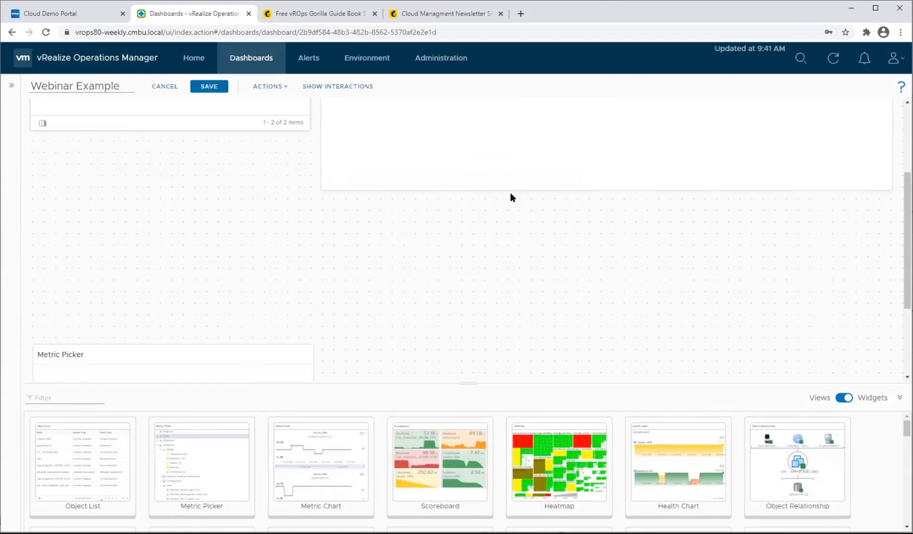
# Check the layout around the Metric Picker and save the Webinar Example dashboard.
pyautogui.scroll(2, 551, 227)
pyautogui.scroll(-5, 255, 365)
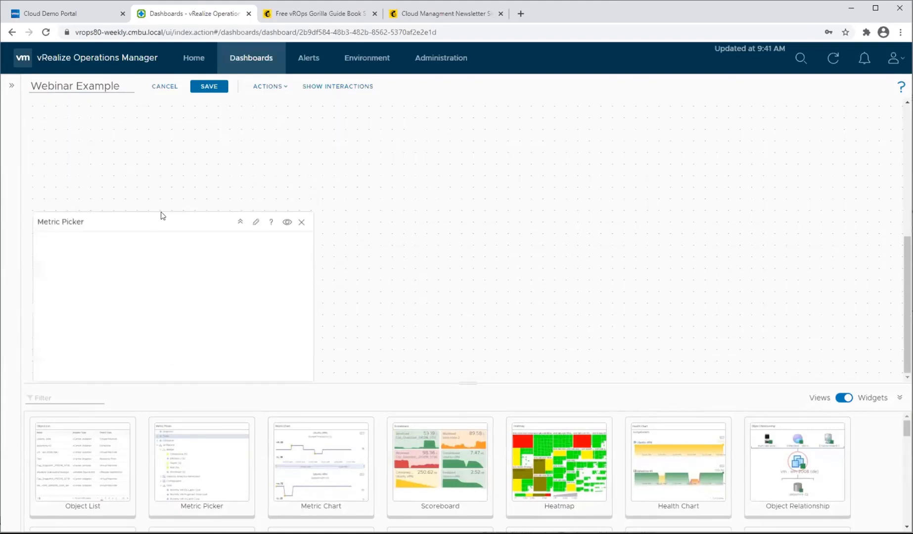
pyautogui.scroll(2, 155, 160)
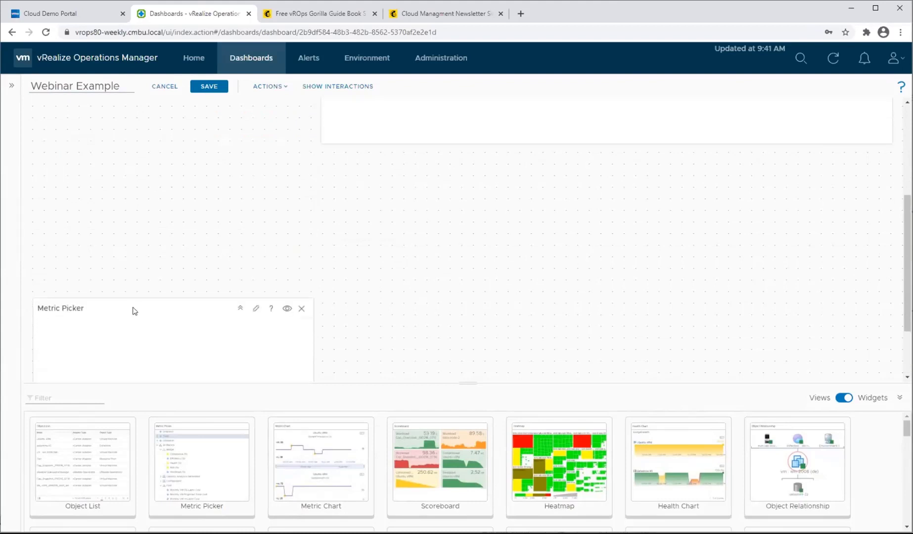
pyautogui.scroll(4, 306, 269)
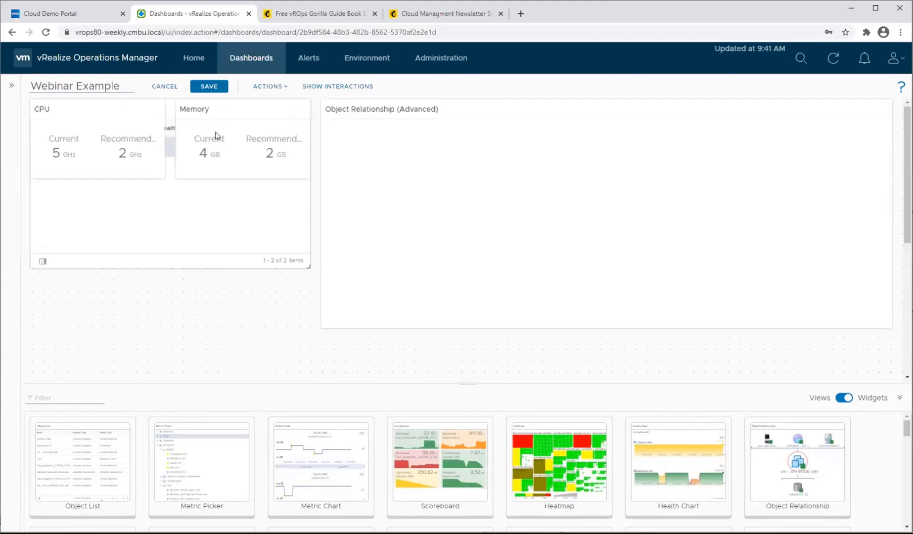
pyautogui.click(208, 86)
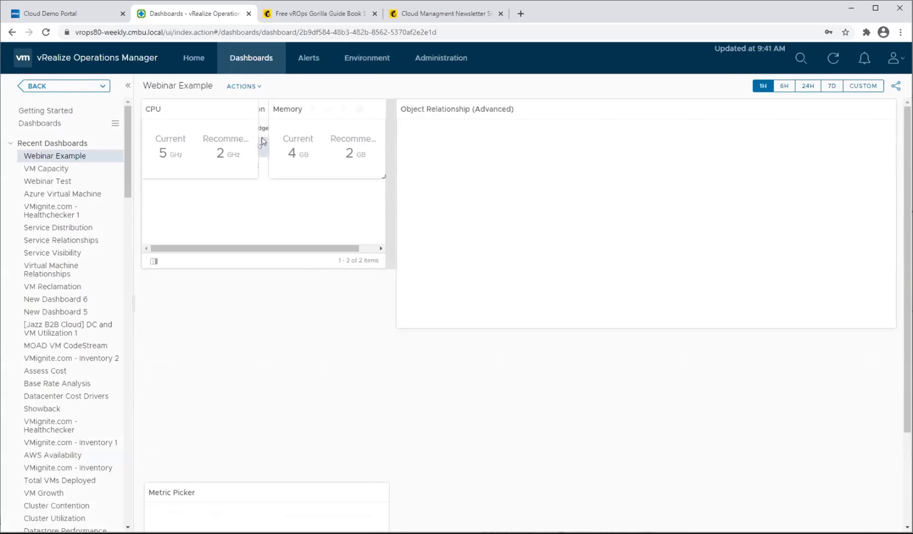
# Reopen the Webinar Example dashboard for editing and save it again.
pyautogui.click(243, 86)
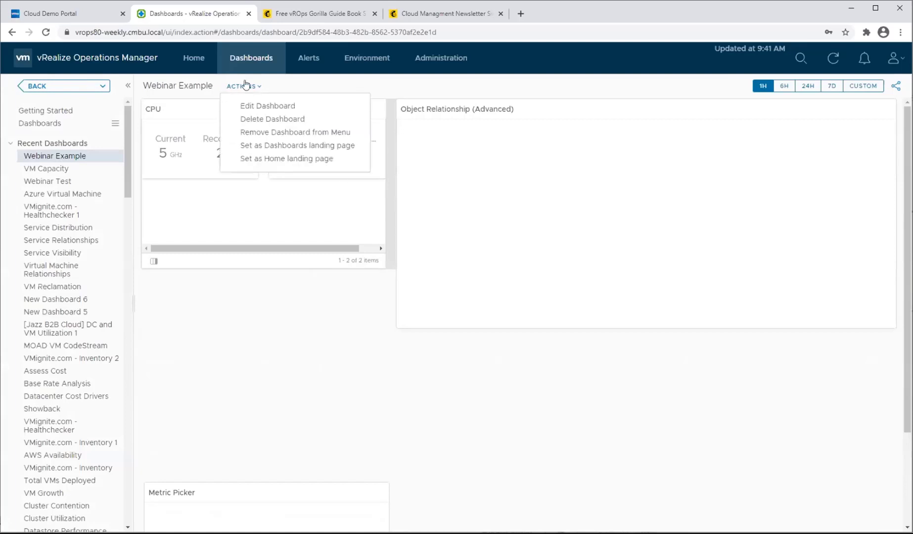
pyautogui.click(257, 107)
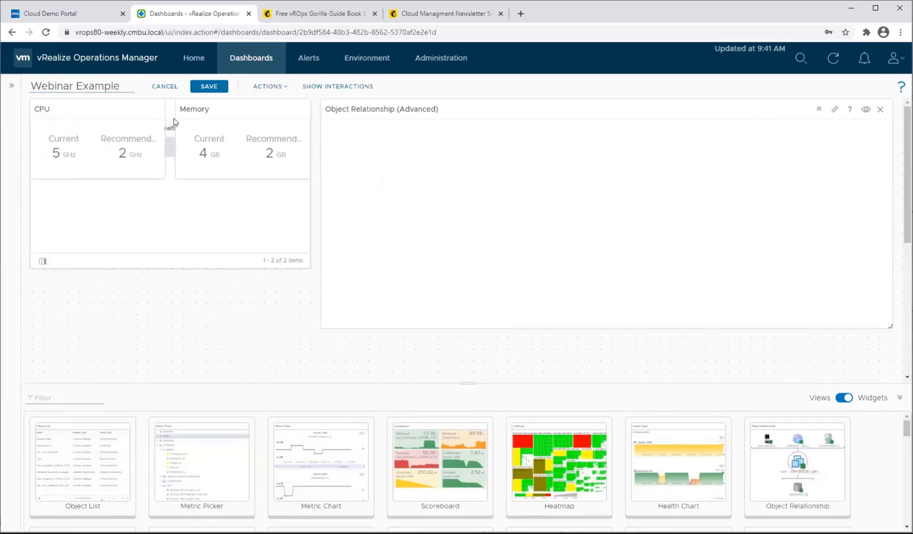
pyautogui.click(208, 87)
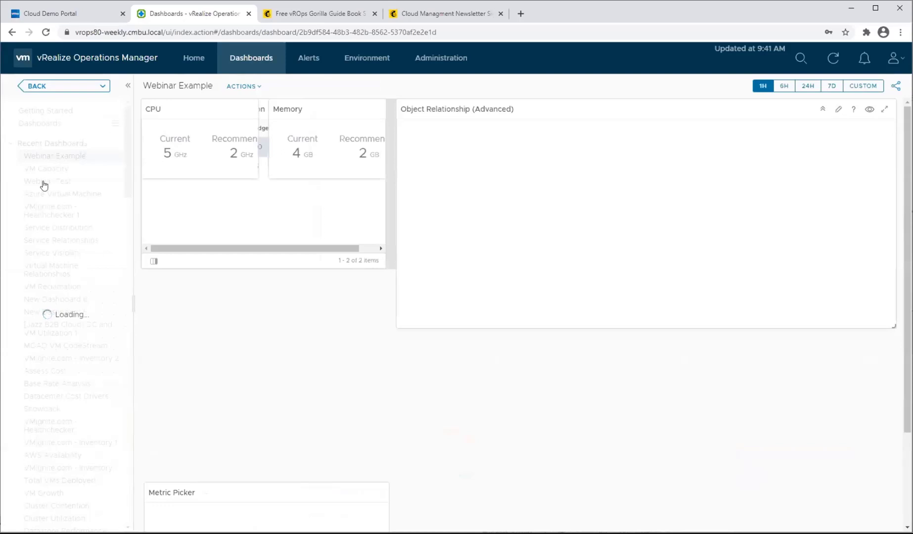
# Compare the widget layout of the Webinar Test dashboard with that of Webinar Example.
pyautogui.click(44, 185)
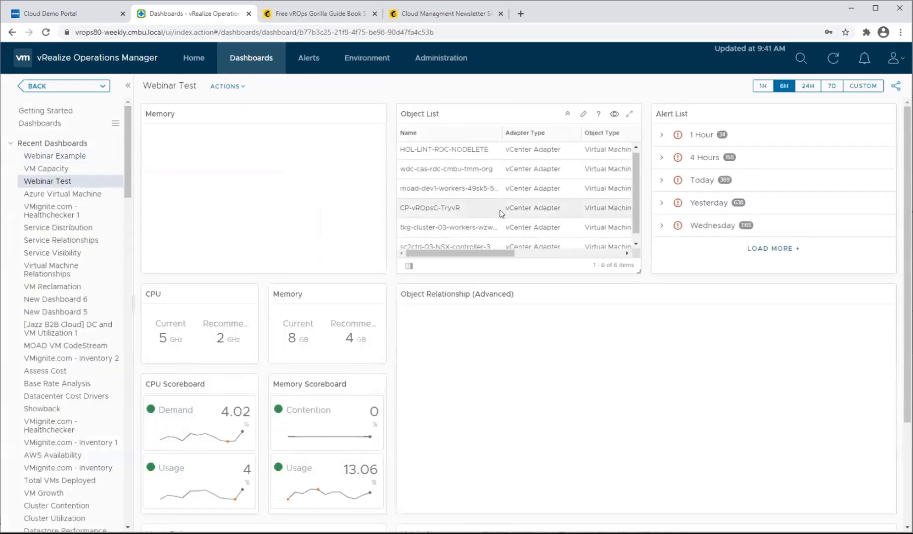
pyautogui.scroll(-1, 501, 214)
pyautogui.scroll(-3, 539, 317)
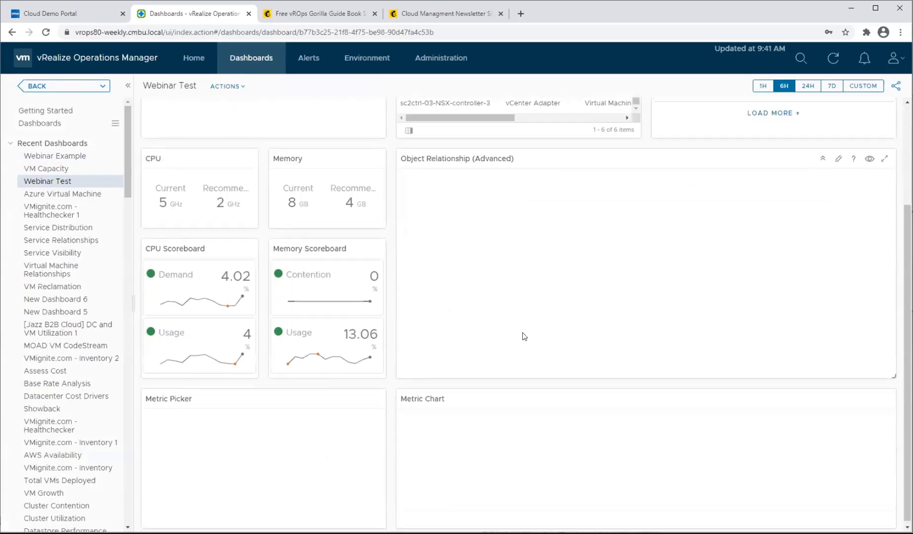
pyautogui.scroll(3, 523, 333)
pyautogui.scroll(-3, 522, 333)
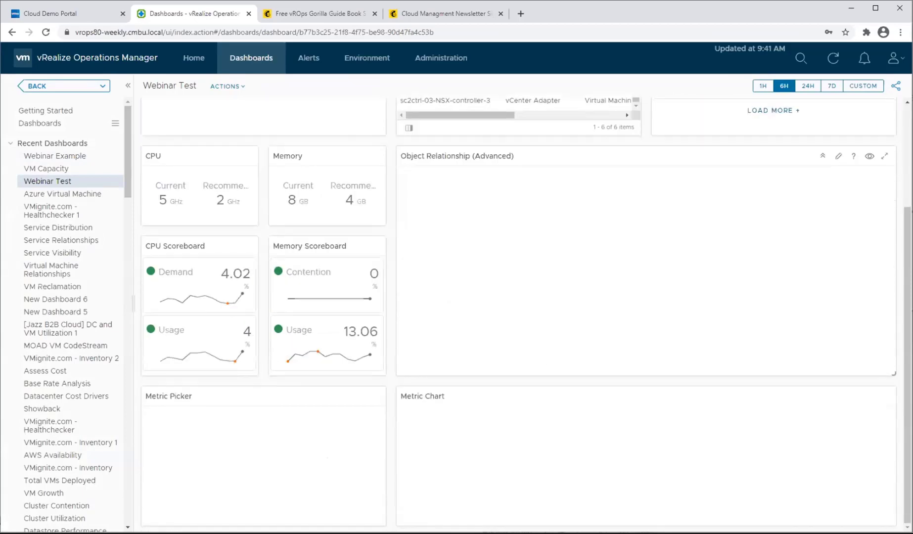
pyautogui.click(69, 145)
pyautogui.click(68, 145)
pyautogui.click(58, 157)
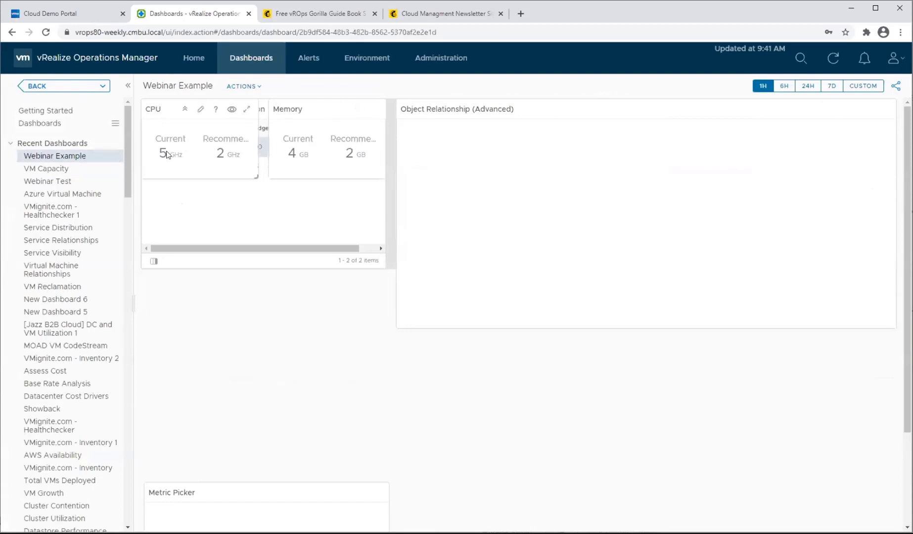
# In Webinar Test, link Object Relationship (Advanced) objects to the Metric Picker and Metric Picker metrics to the Metric Chart, and save.
pyautogui.click(60, 182)
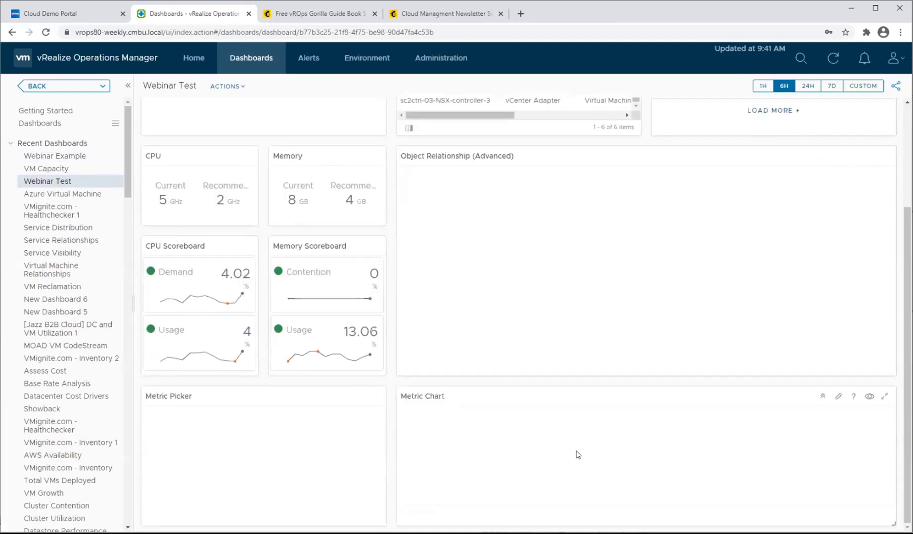
pyautogui.click(225, 86)
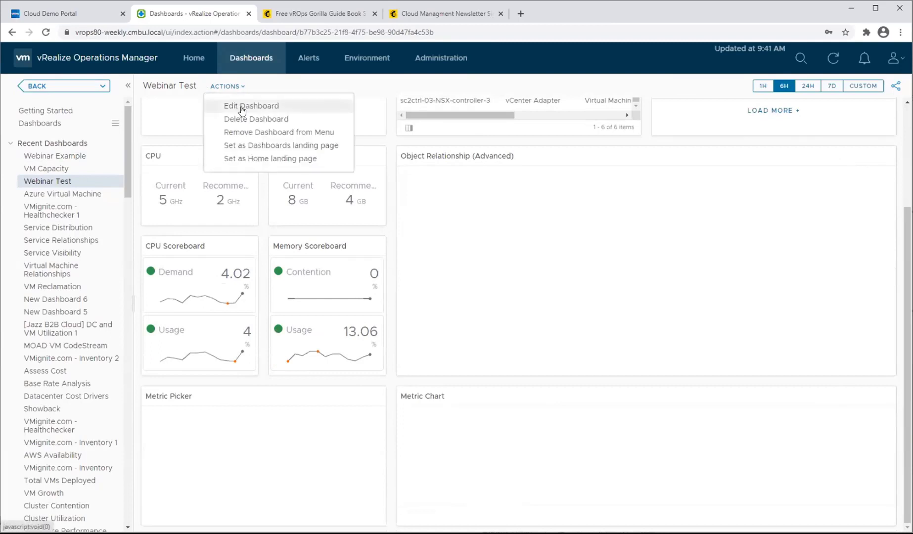
pyautogui.click(232, 104)
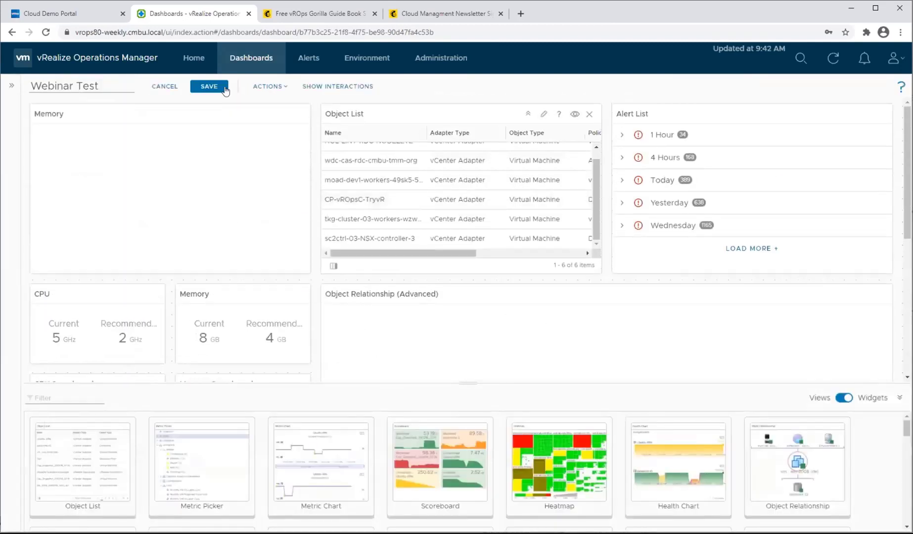
pyautogui.click(321, 87)
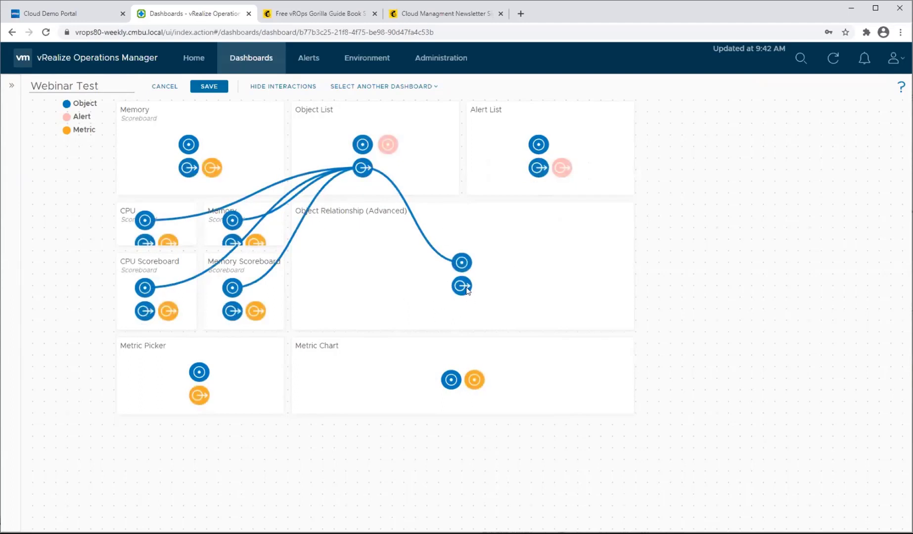
pyautogui.moveTo(467, 290); pyautogui.dragTo(199, 371)
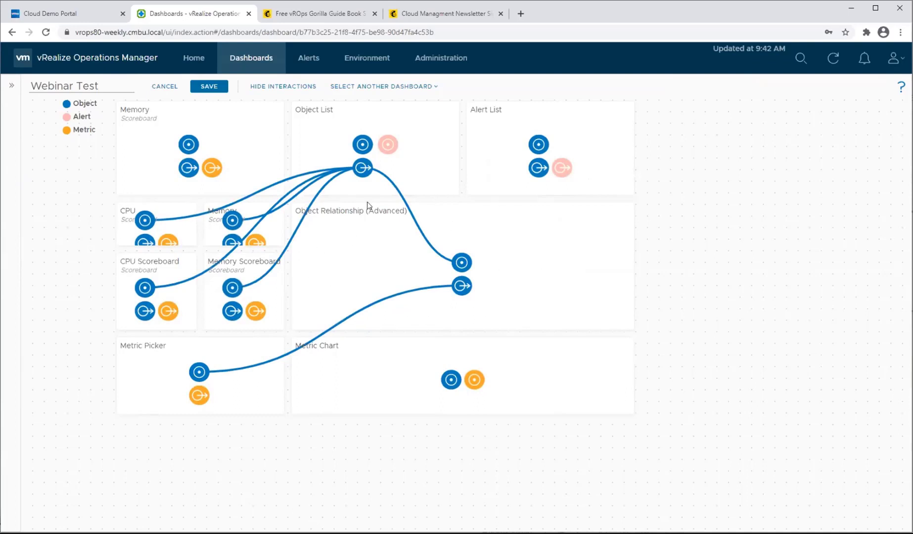
pyautogui.moveTo(199, 395); pyautogui.dragTo(481, 383)
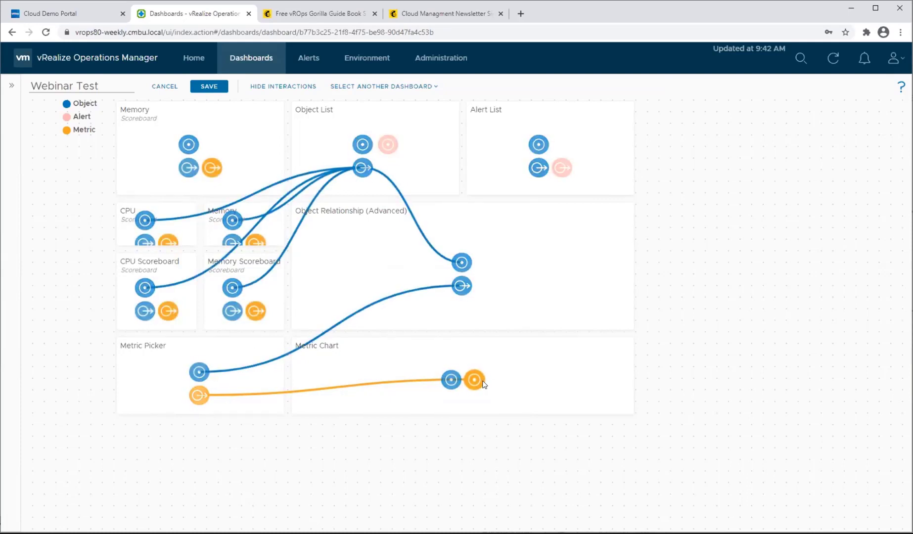
pyautogui.click(213, 91)
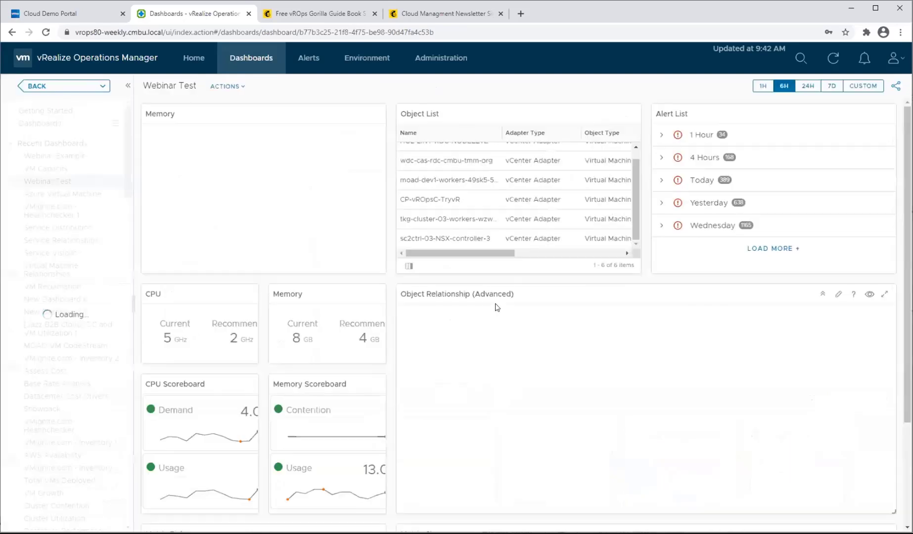
# Select the moad-dev1-workers virtual machine in the Object List and examine its relationships and the Metric Picker.
pyautogui.click(480, 181)
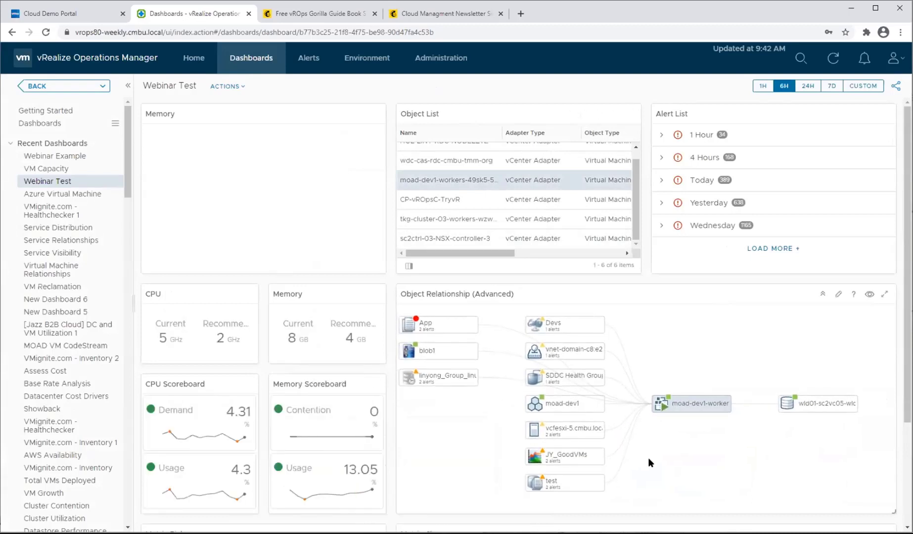
pyautogui.scroll(-1, 648, 456)
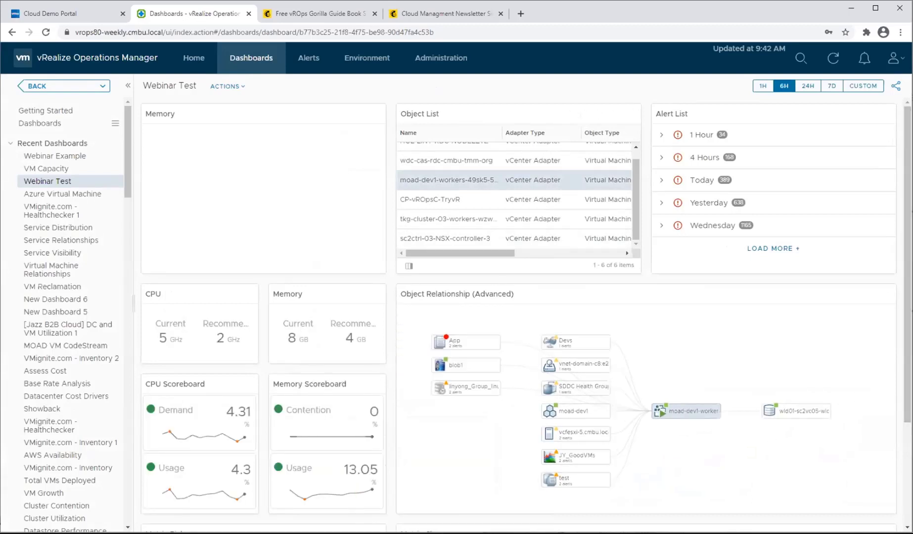
pyautogui.scroll(-3, 846, 495)
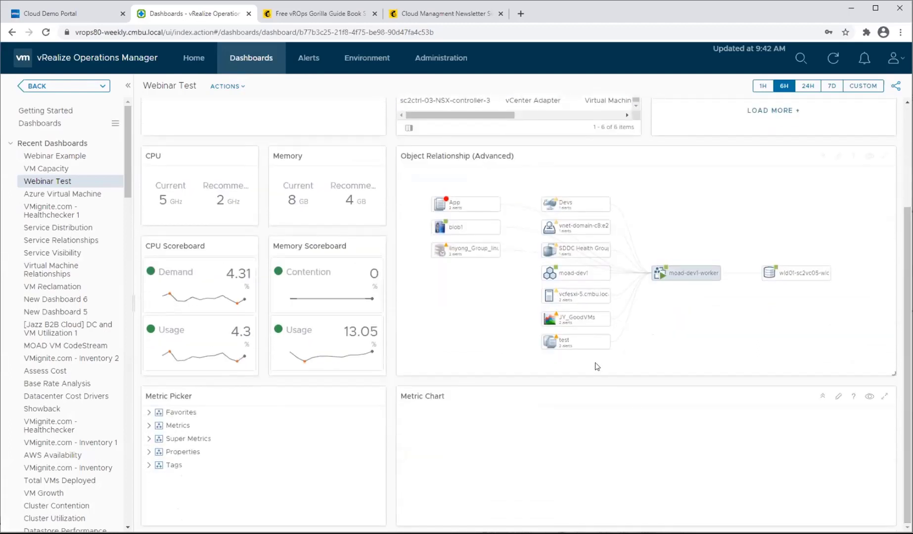
# Select the vcfesxi-5.cmbu.local host in the object relationship view and chart its CPU Demand (%) metric from the Metric Picker.
pyautogui.click(579, 299)
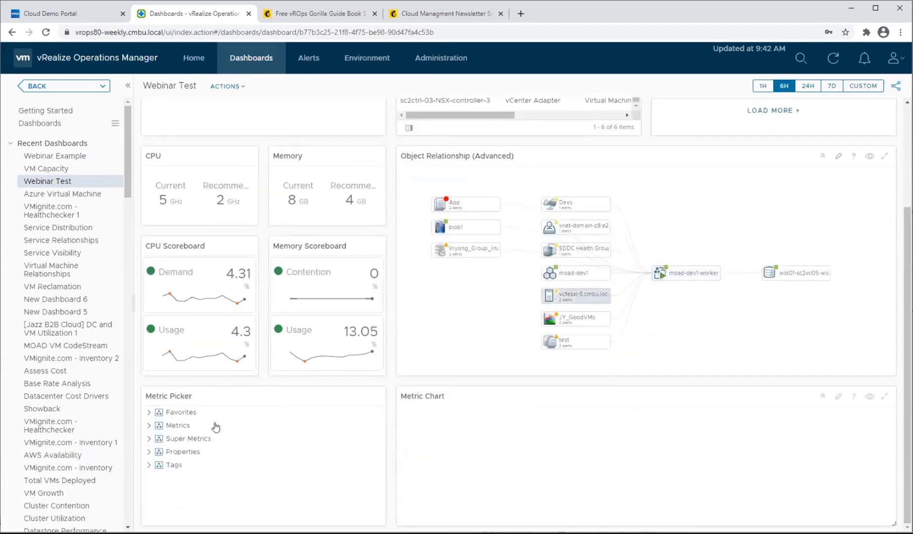
pyautogui.click(149, 425)
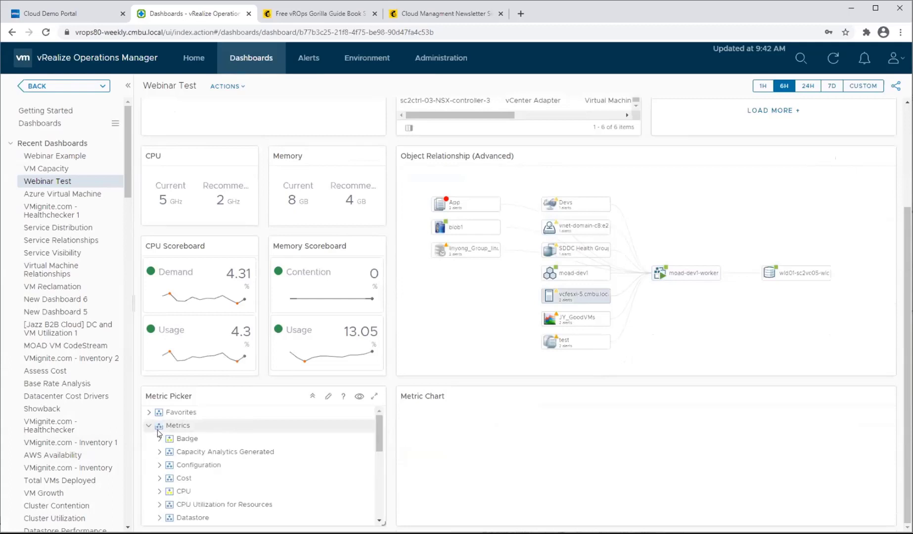
pyautogui.scroll(-2, 157, 438)
pyautogui.click(157, 439)
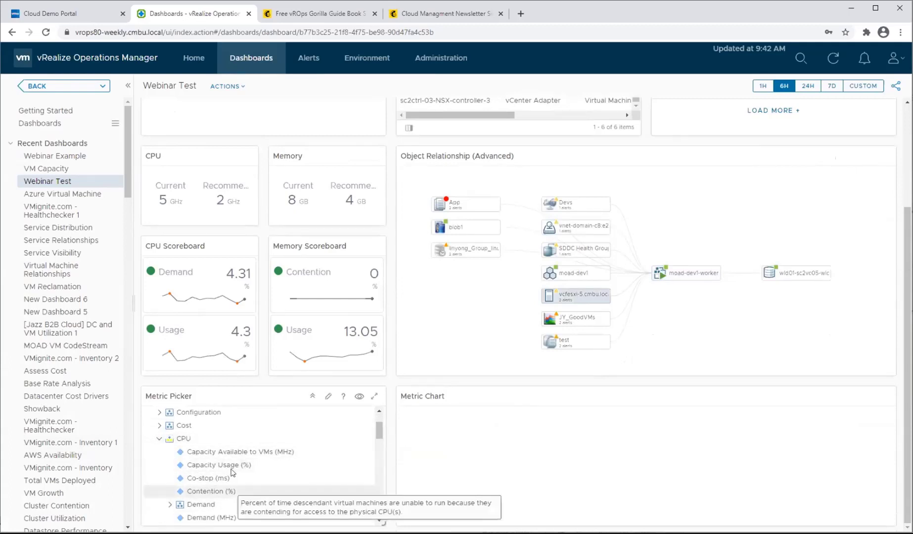
pyautogui.scroll(-2, 231, 472)
pyautogui.click(205, 478)
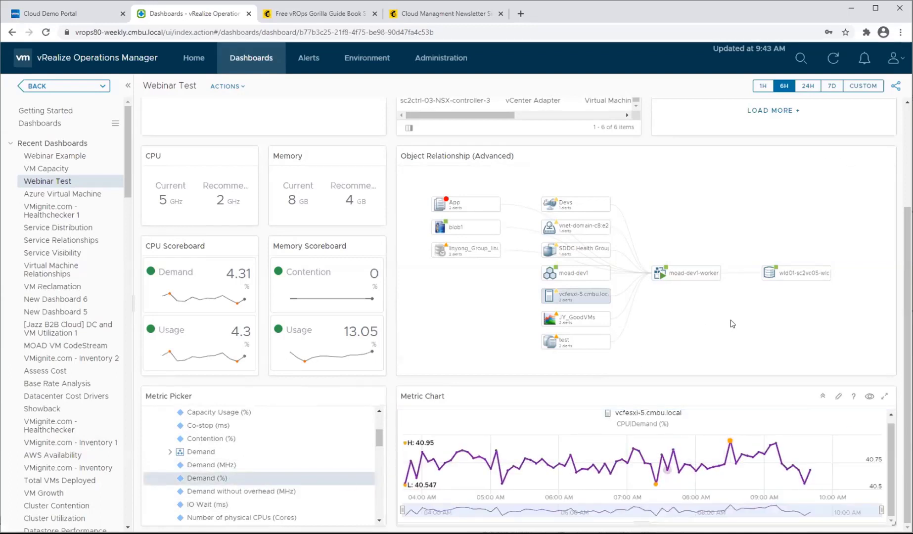
# Generate a share URL for the Webinar Test dashboard with 1 Day expiry, and copy the existing link created 1/22/21 7:52 AM.
pyautogui.scroll(-2, 774, 349)
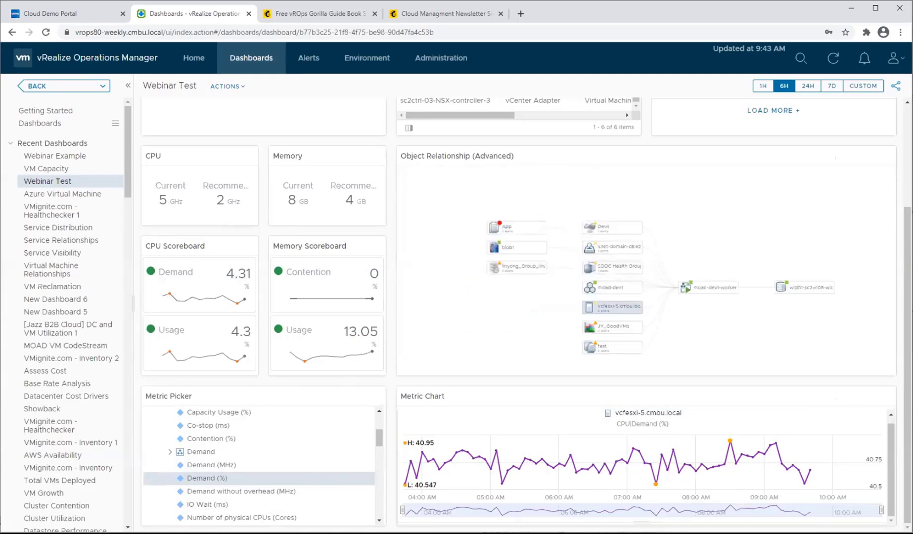
pyautogui.scroll(3, 885, 213)
pyautogui.scroll(-2, 884, 213)
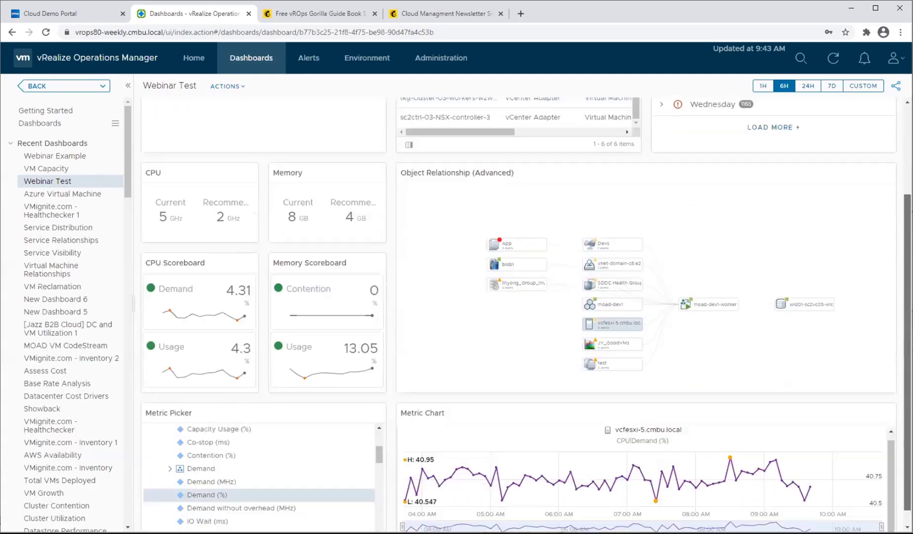
pyautogui.scroll(3, 875, 198)
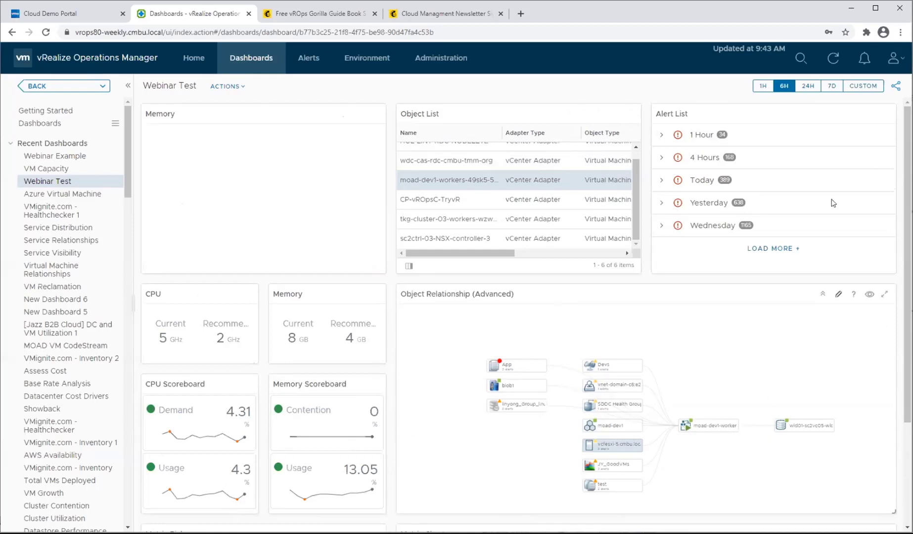
pyautogui.click(895, 87)
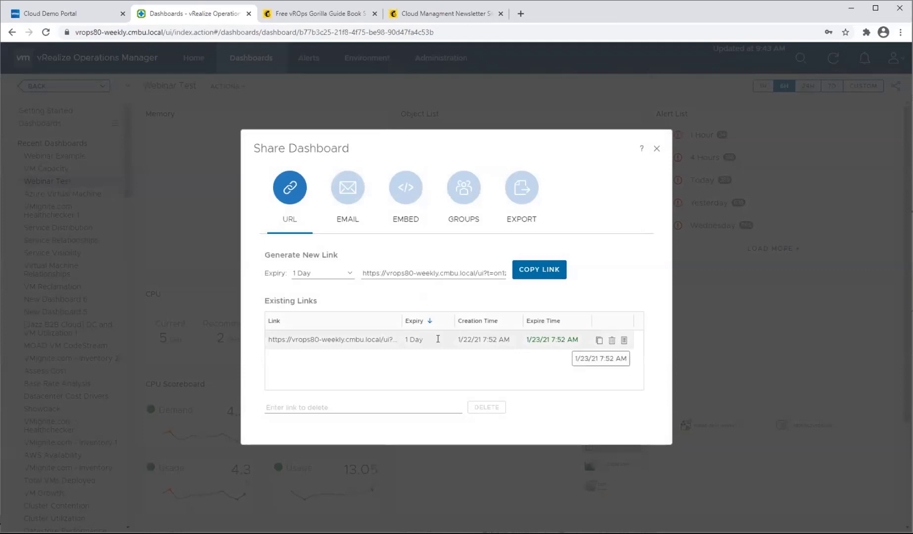
pyautogui.click(539, 273)
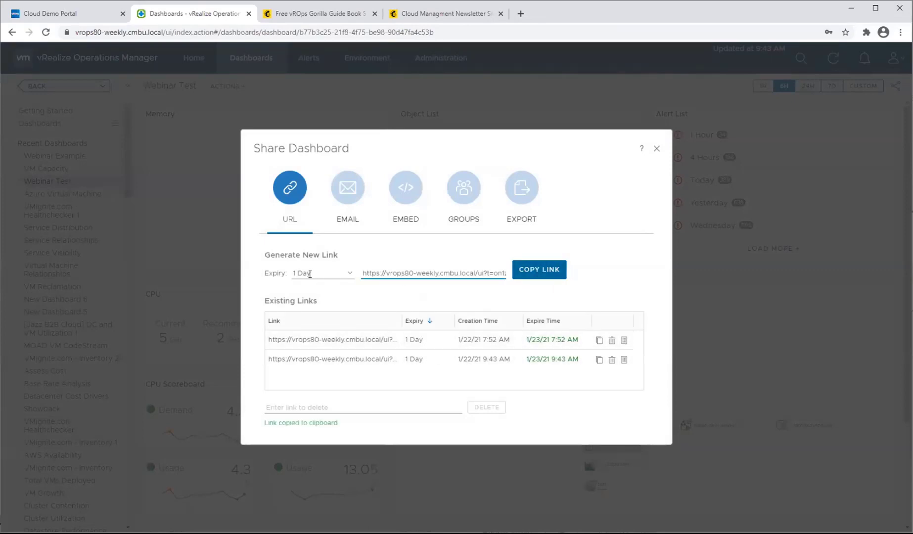
pyautogui.click(598, 341)
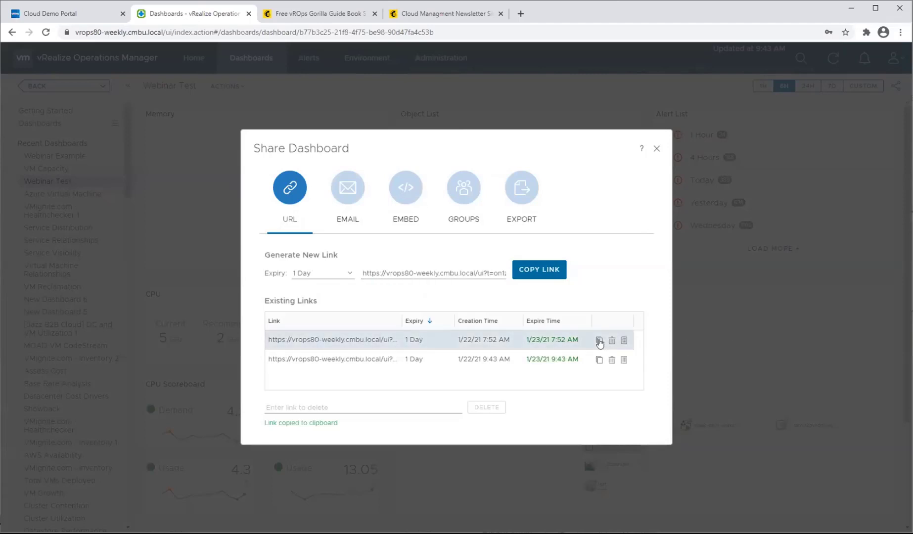
# Open the copied dashboard link in a new browser tab.
pyautogui.click(520, 14)
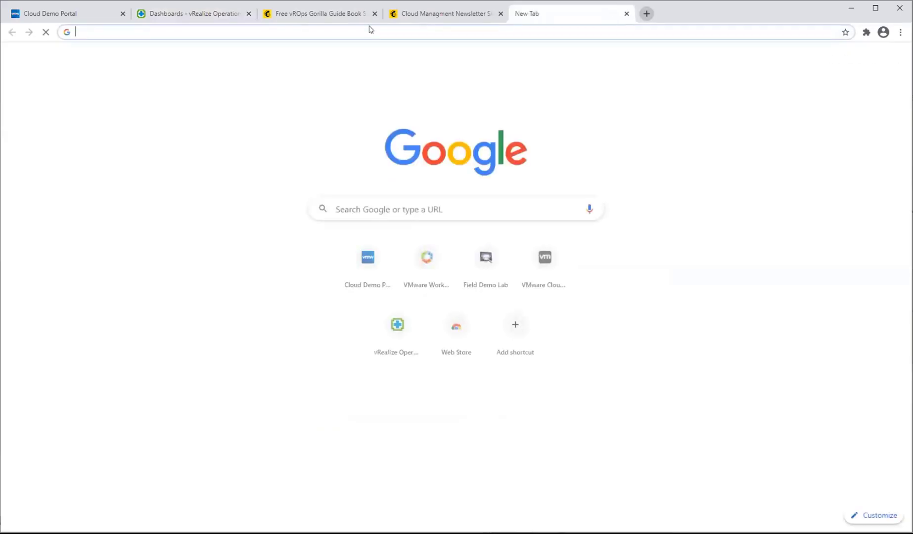
pyautogui.rightClick(371, 31)
pyautogui.click(404, 94)
pyautogui.press('Return')
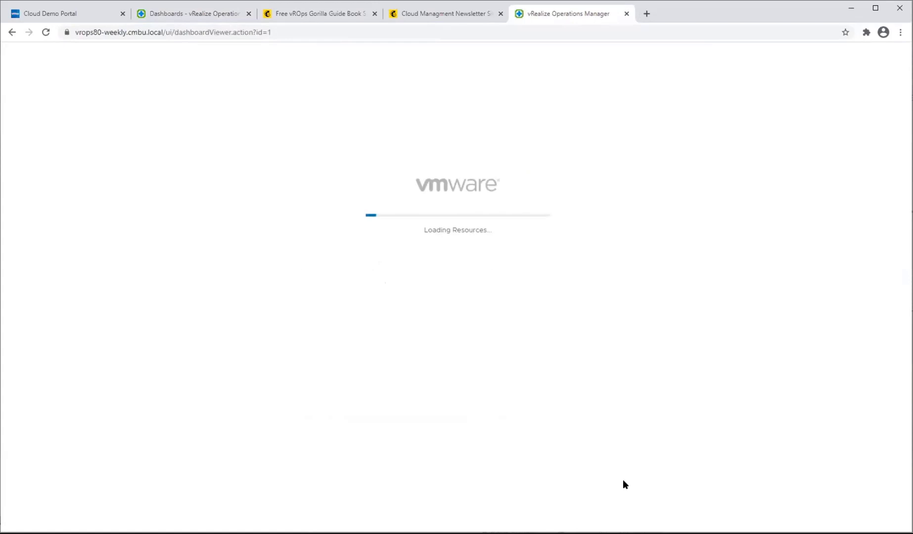
# In the shared dashboard, select the wdc-cas-rdc-cmbu-tmm-org virtual machine and examine its scoreboards, relationships and metric widgets.
pyautogui.click(435, 211)
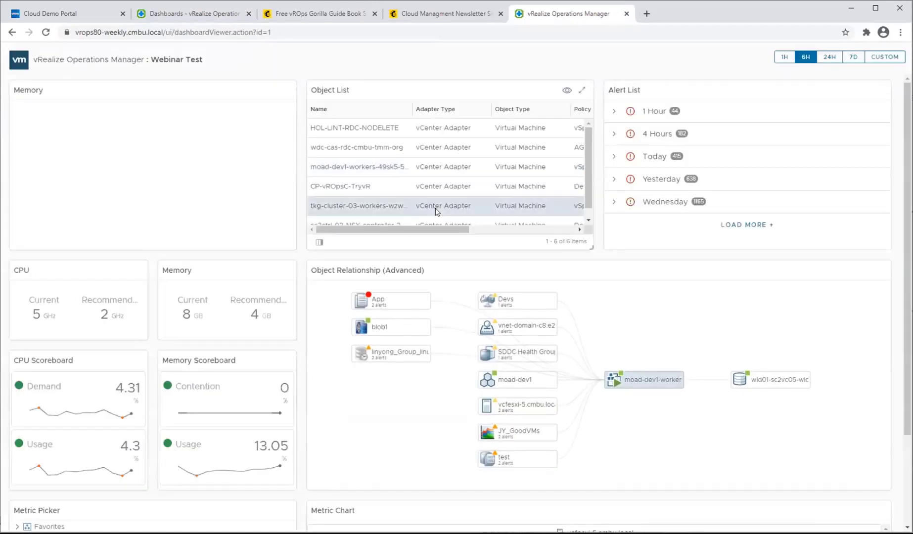
pyautogui.click(422, 152)
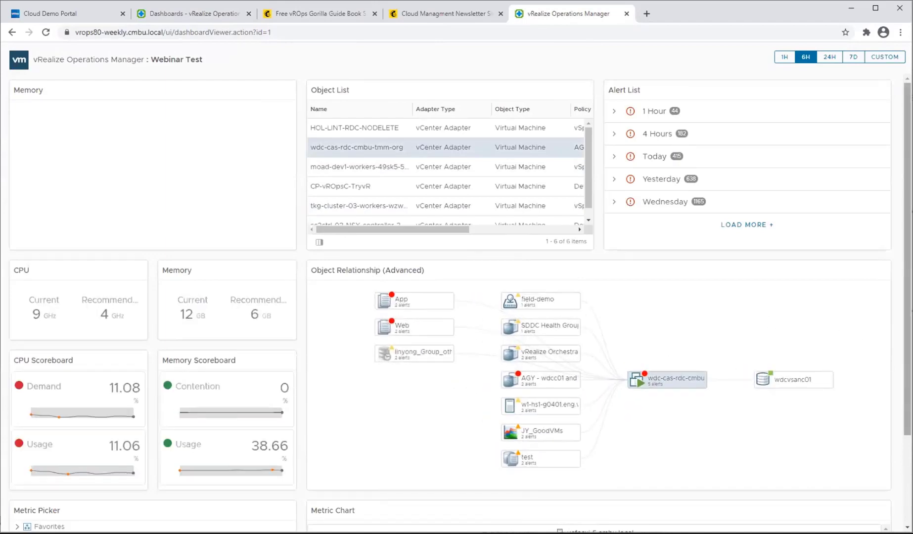
pyautogui.moveTo(907, 341); pyautogui.dragTo(906, 433)
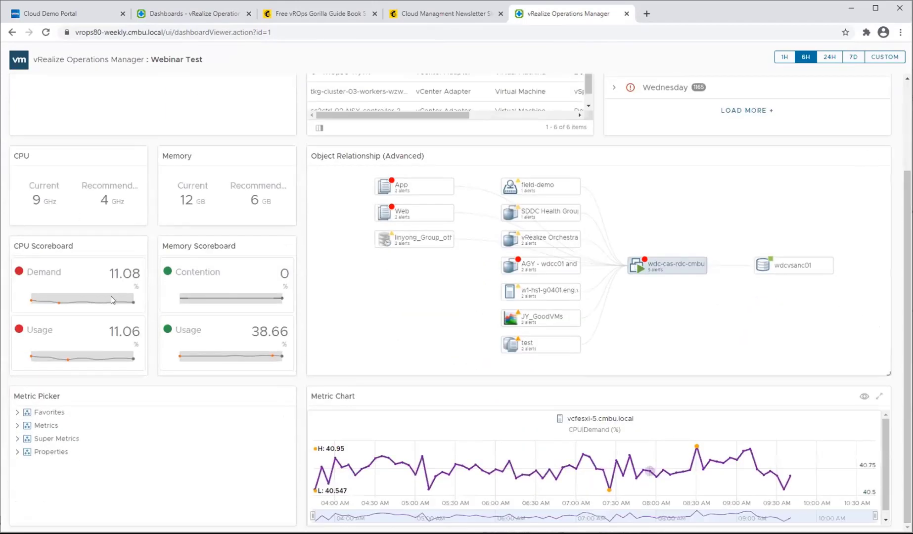